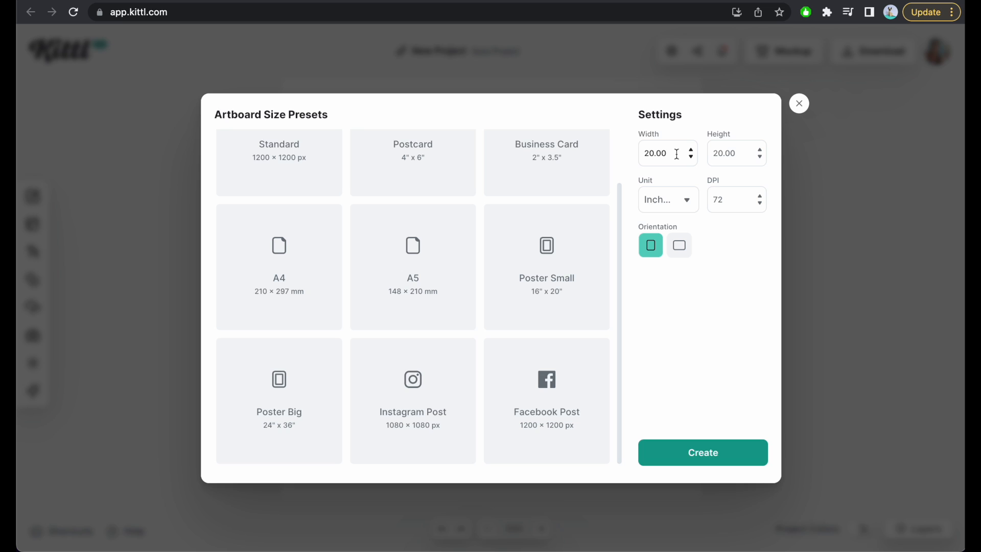
Create a new artboard from the A4 preset (210 × 297 mm) at 300 DPI.
click(270, 281)
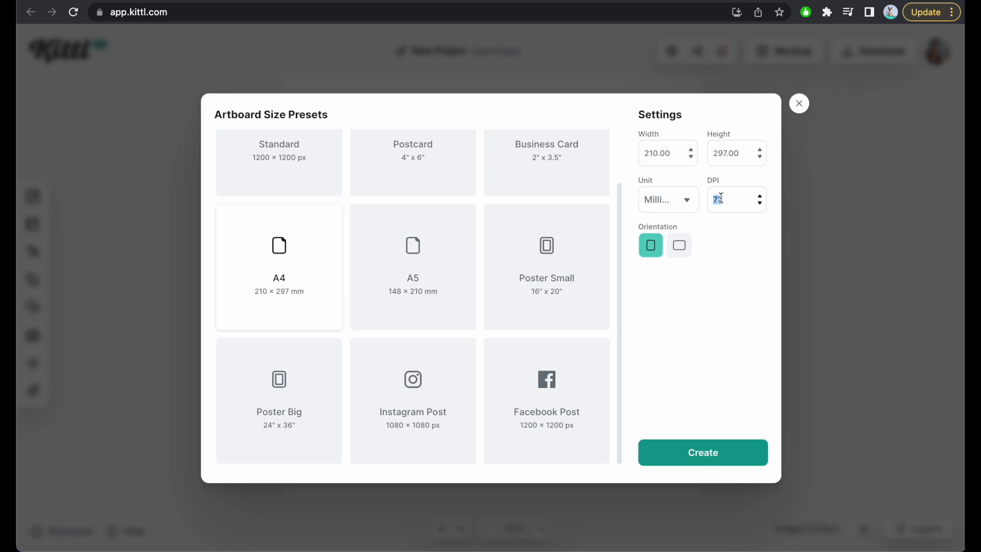
click(726, 269)
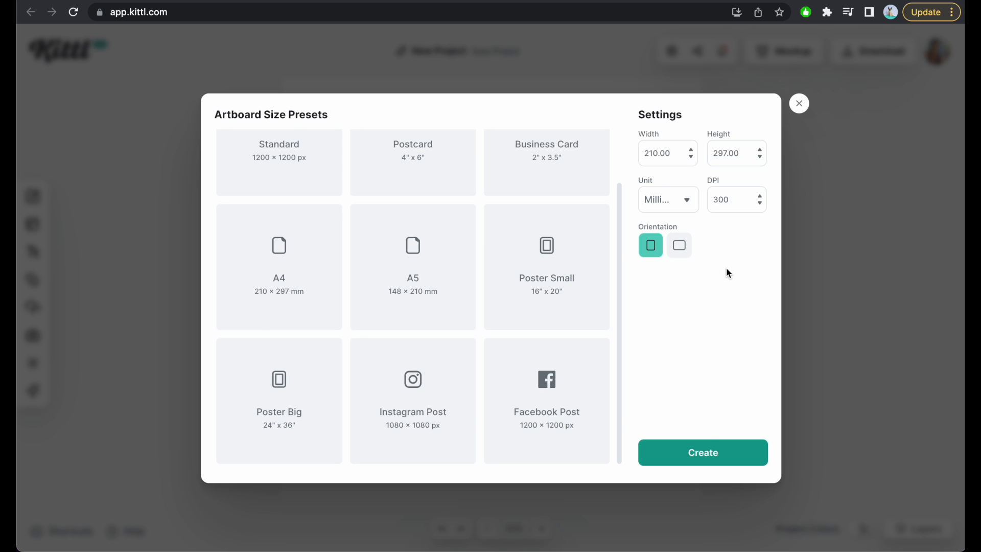
click(704, 442)
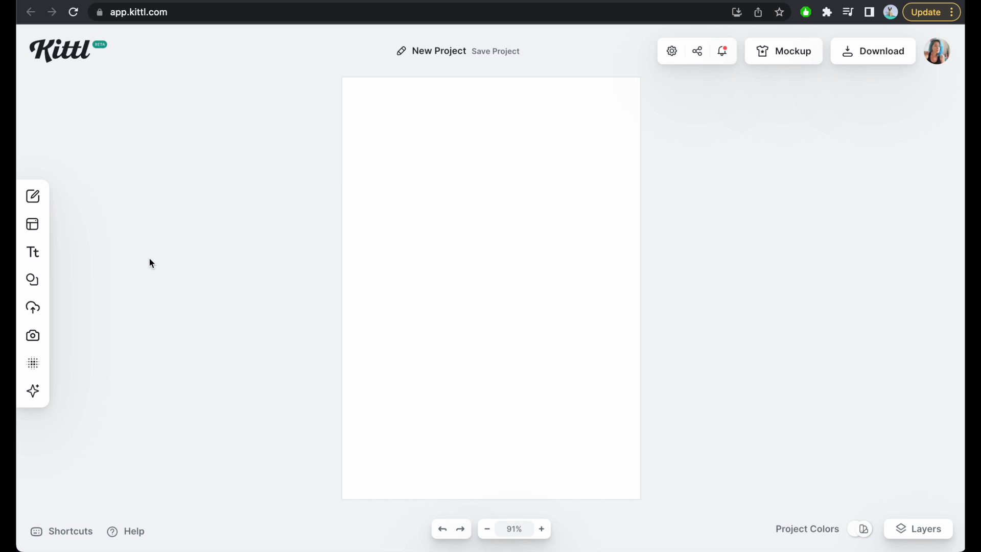
Add a headline text to the artboard and set its fill color to white (ffffff).
click(34, 254)
click(135, 125)
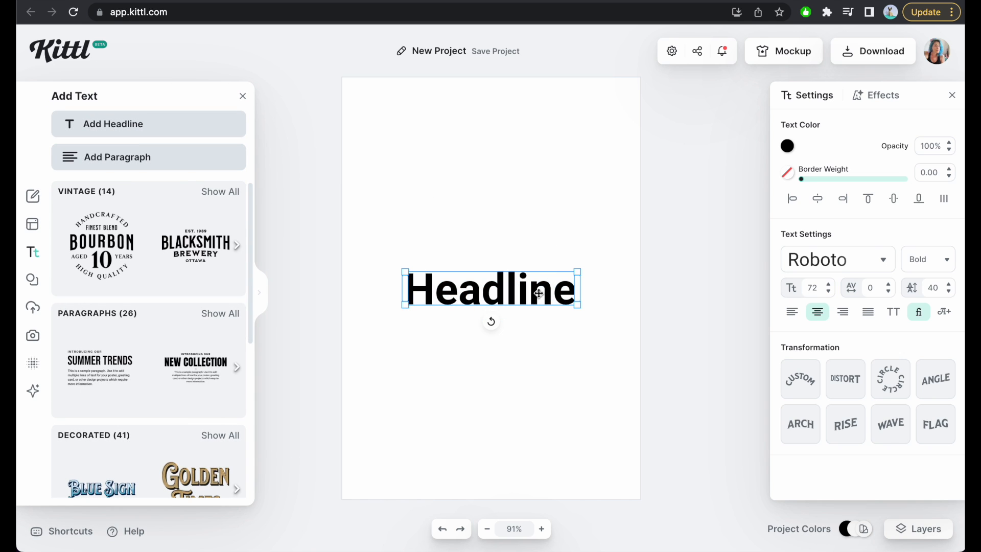
click(787, 147)
drag(608, 171, 590, 166)
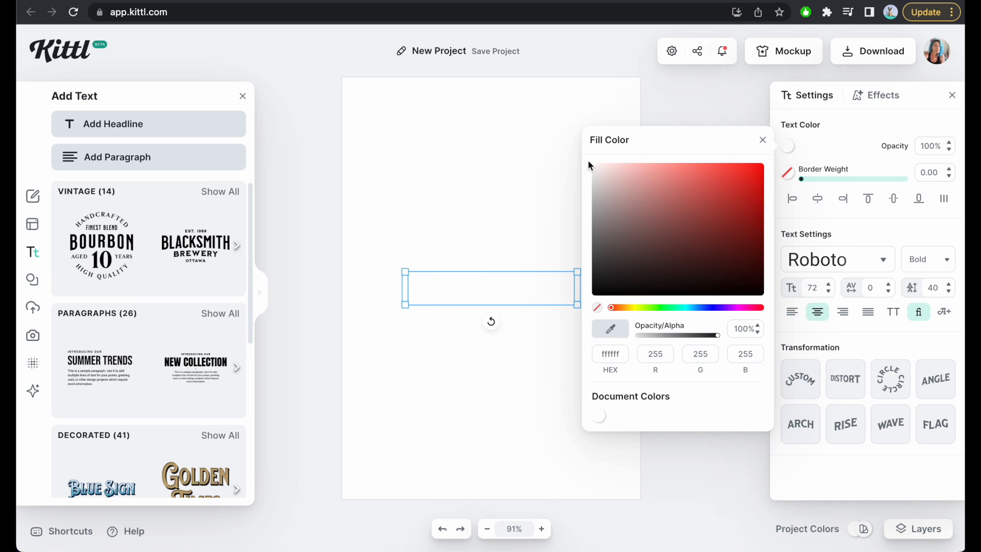
Give the headline a black (000000) border with a weight of 2.00.
click(787, 172)
drag(697, 273, 593, 321)
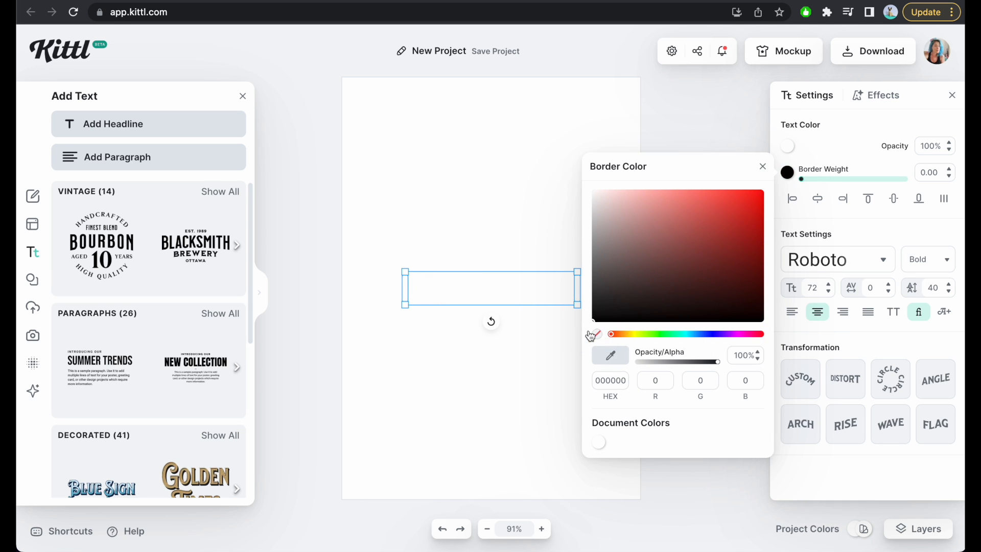
click(932, 173)
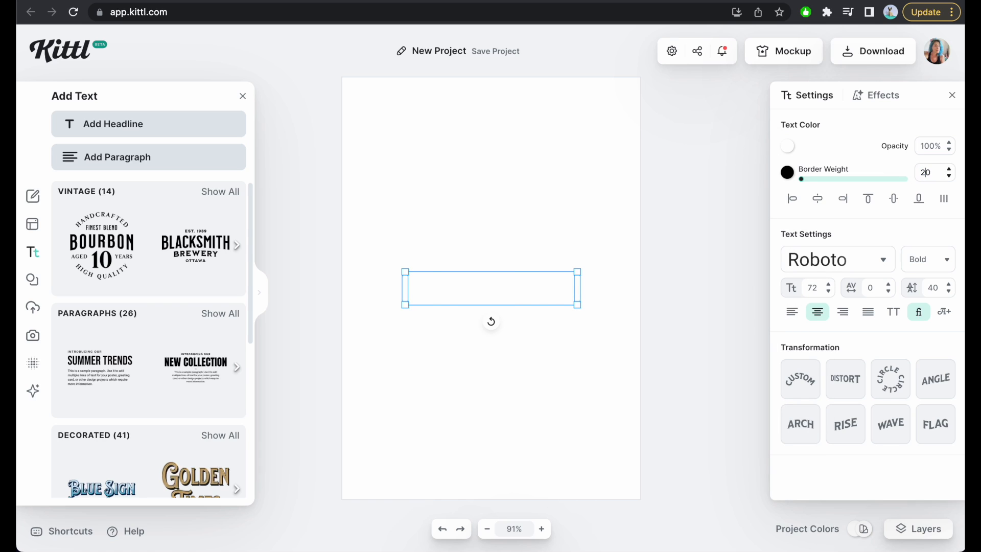
text(20)
key(Return)
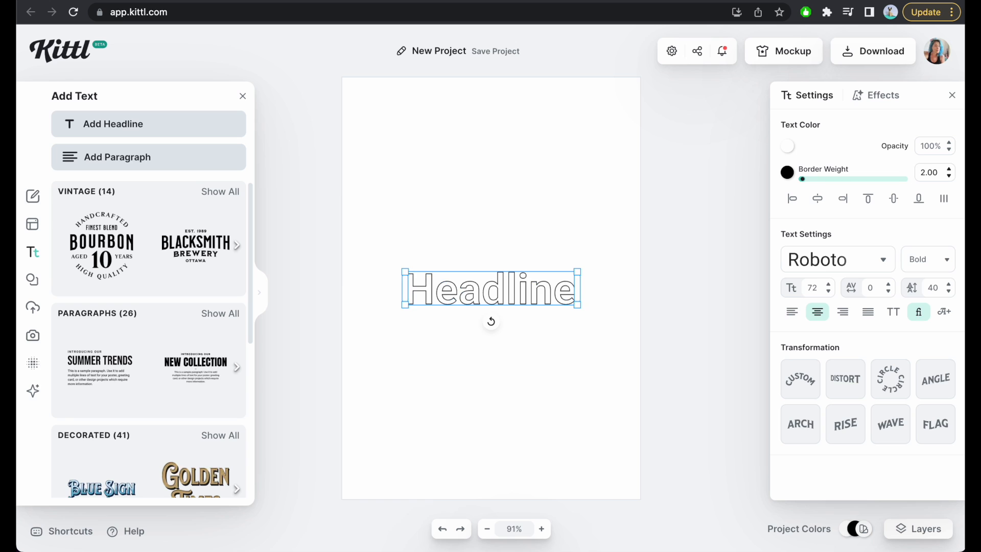
click(594, 214)
Enlarge the headline to a font size of about 117 and move it to the upper part of the artboard.
click(542, 297)
drag(577, 270, 685, 251)
drag(574, 288, 532, 215)
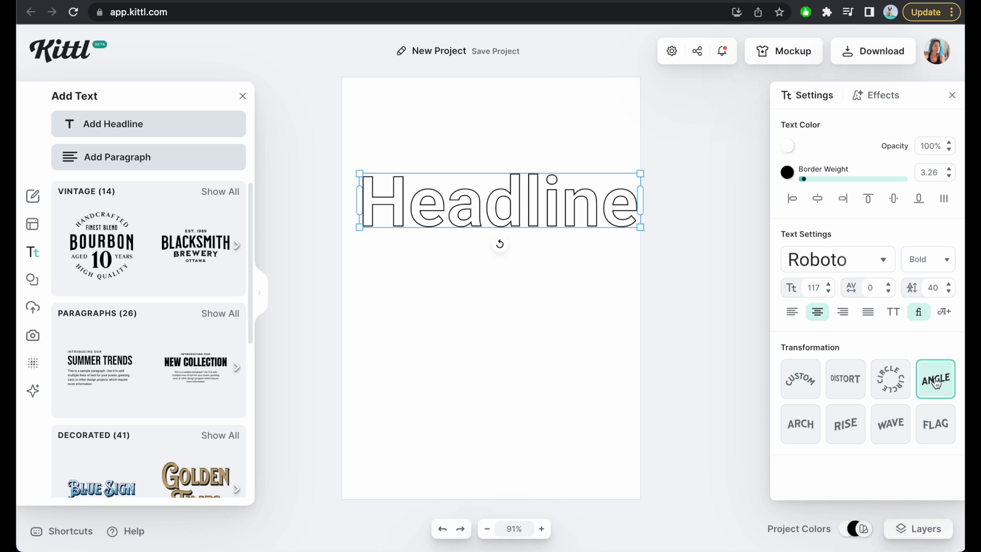
click(886, 100)
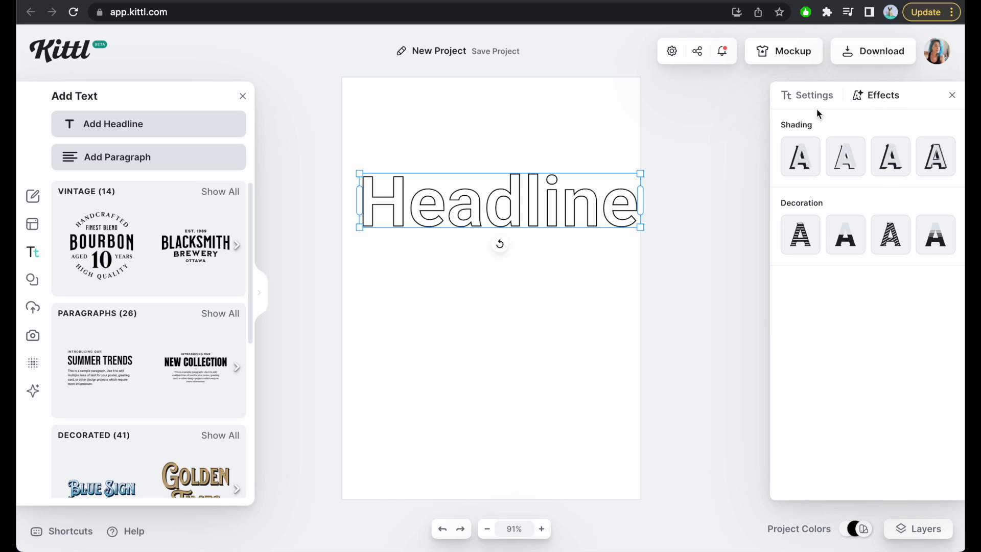
click(540, 282)
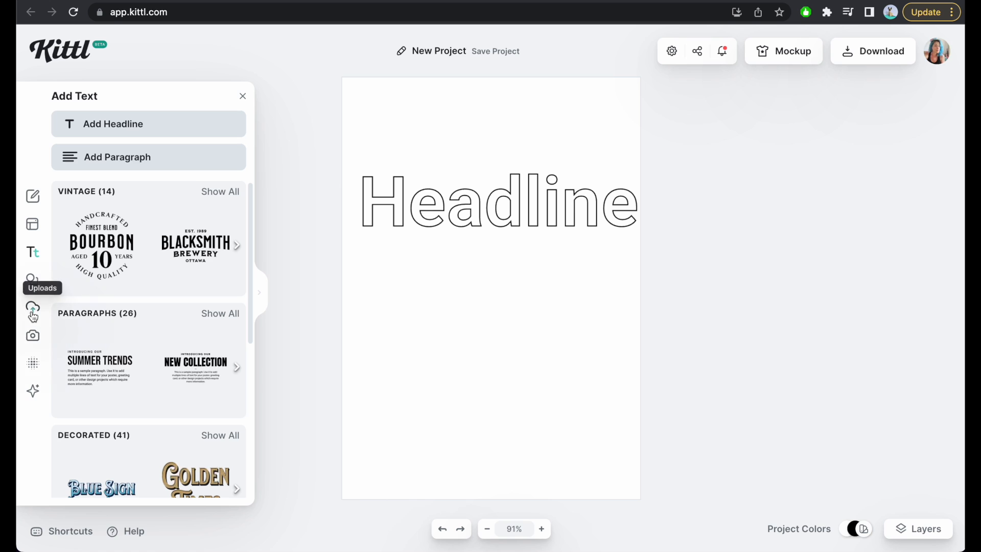
Browse the shape elements and search the element library for "flowers".
click(32, 280)
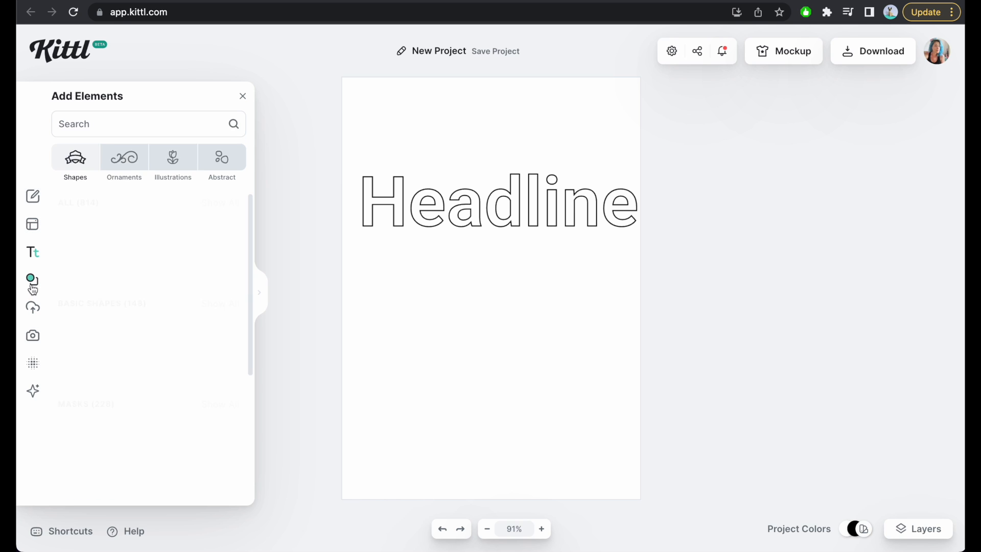
scroll(138, 307, down, 8)
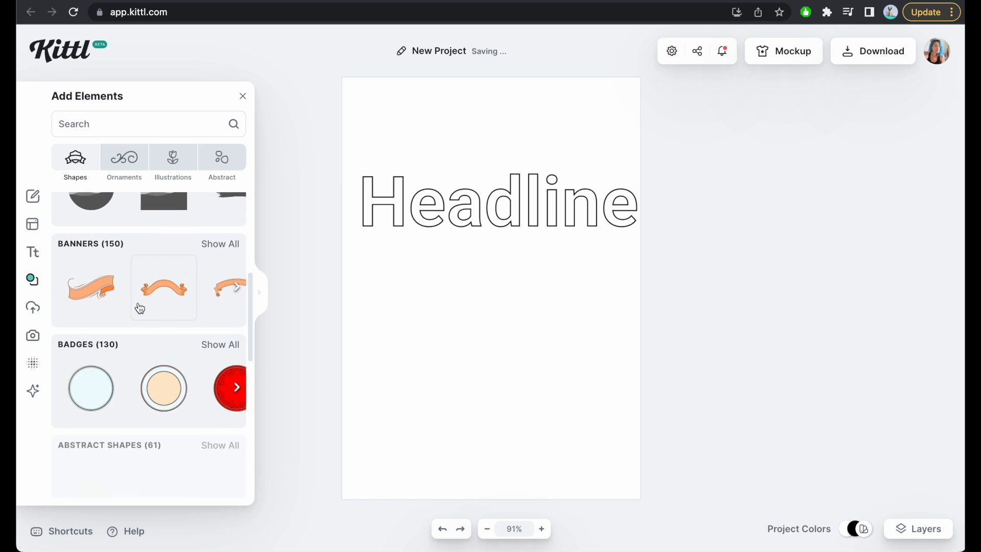
scroll(138, 302, down, 5)
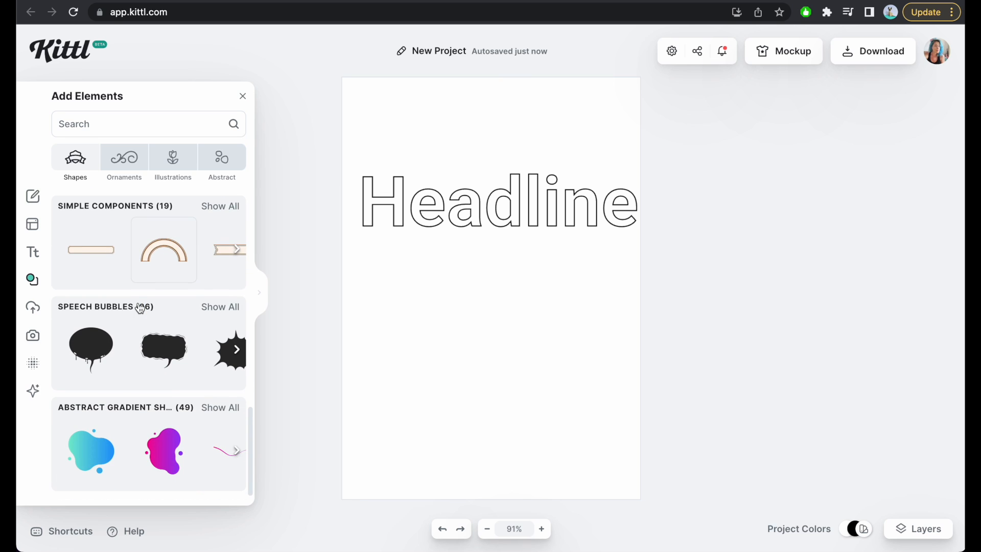
scroll(138, 306, up, 14)
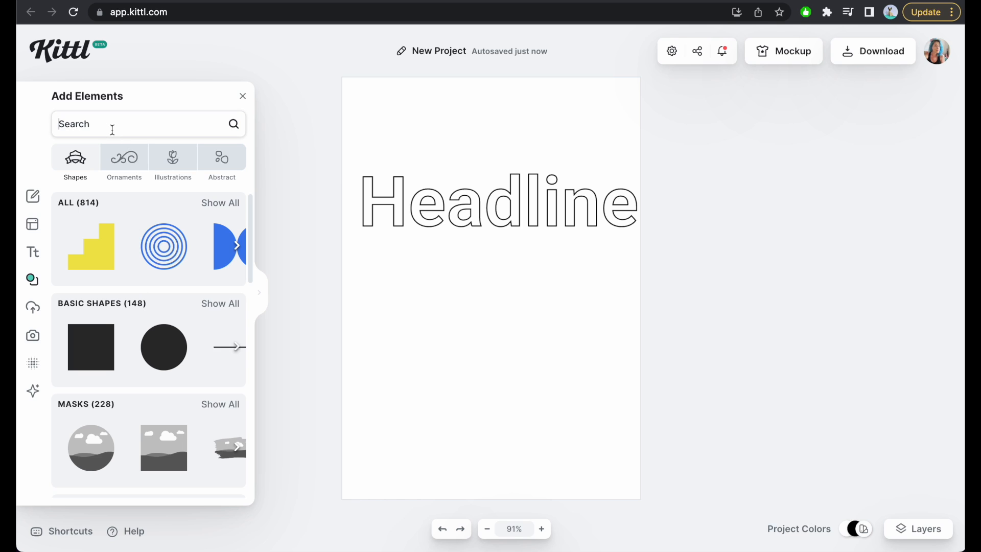
text(flowers)
key(Return)
scroll(111, 318, down, 3)
Insert the vase with red flowers, enlarge it and place it in the lower part of the artboard.
click(198, 270)
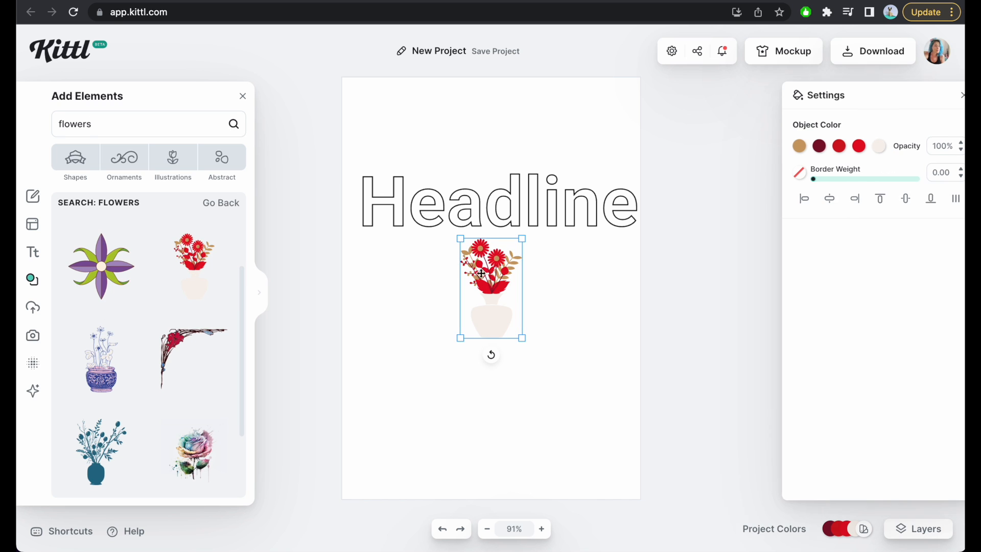
drag(521, 238, 667, 118)
drag(568, 262, 505, 411)
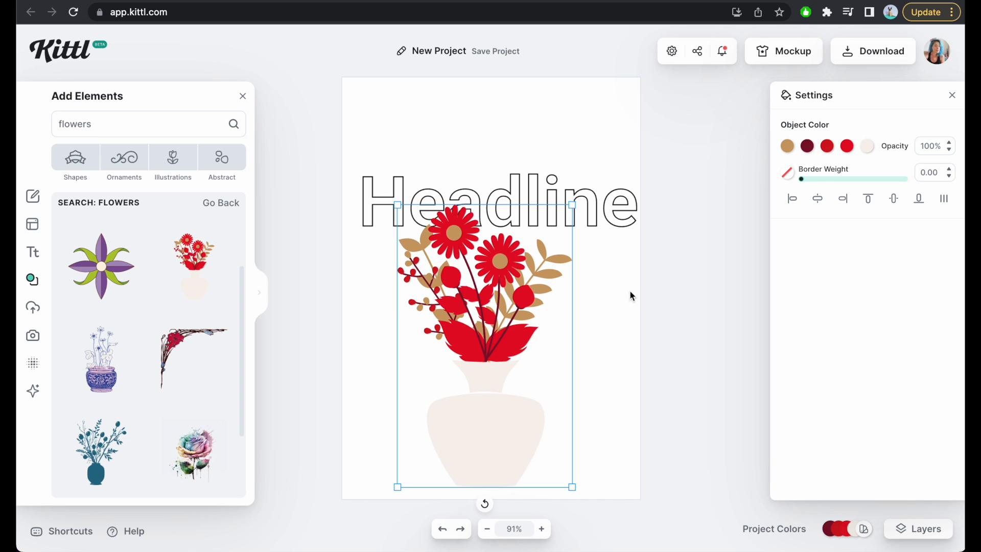
Give the flower vase a black border of weight 4.30 and turn its dark red stems and red berries white.
drag(802, 184, 806, 184)
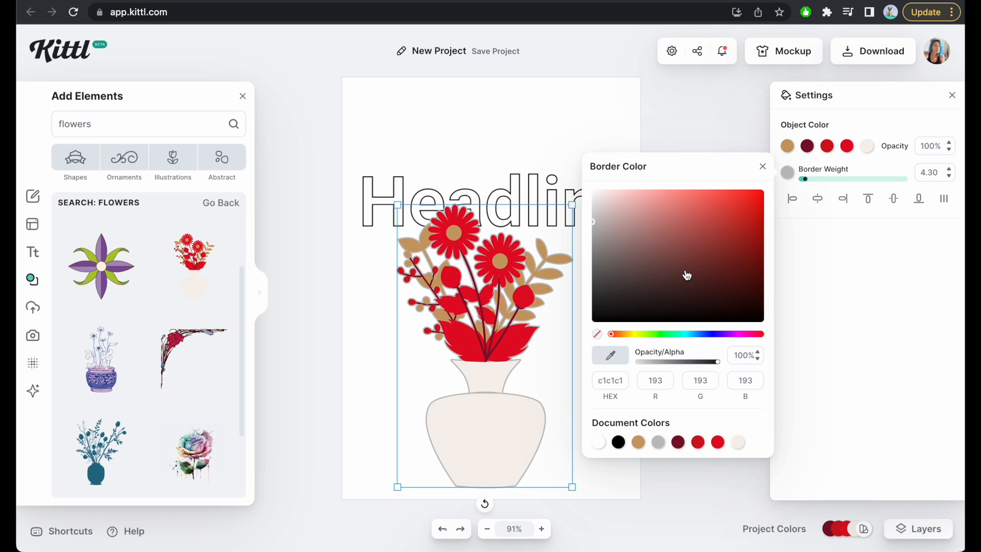
drag(685, 274, 573, 342)
click(807, 146)
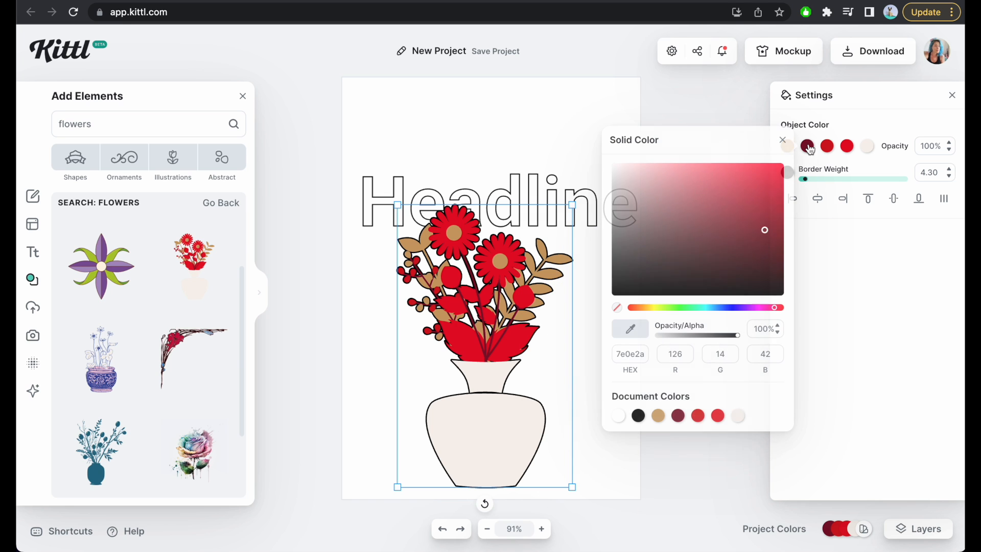
drag(683, 192, 606, 158)
click(827, 146)
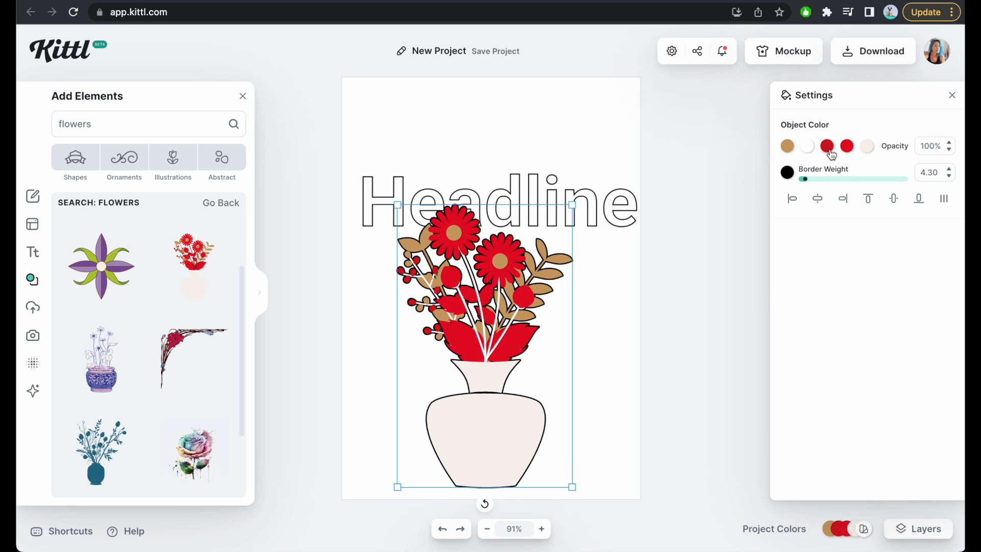
drag(677, 184, 613, 166)
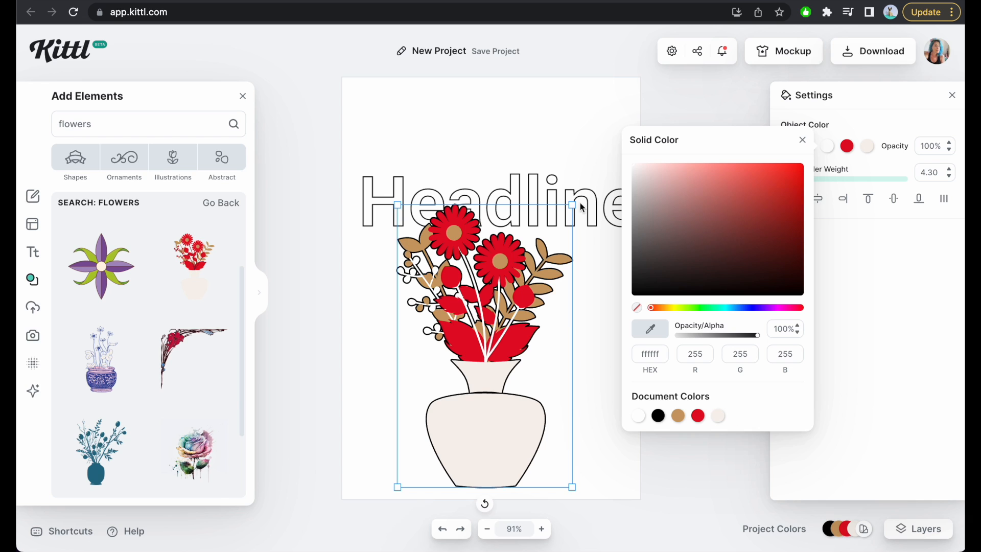
click(576, 325)
Delete the flower vase from the artboard.
click(483, 356)
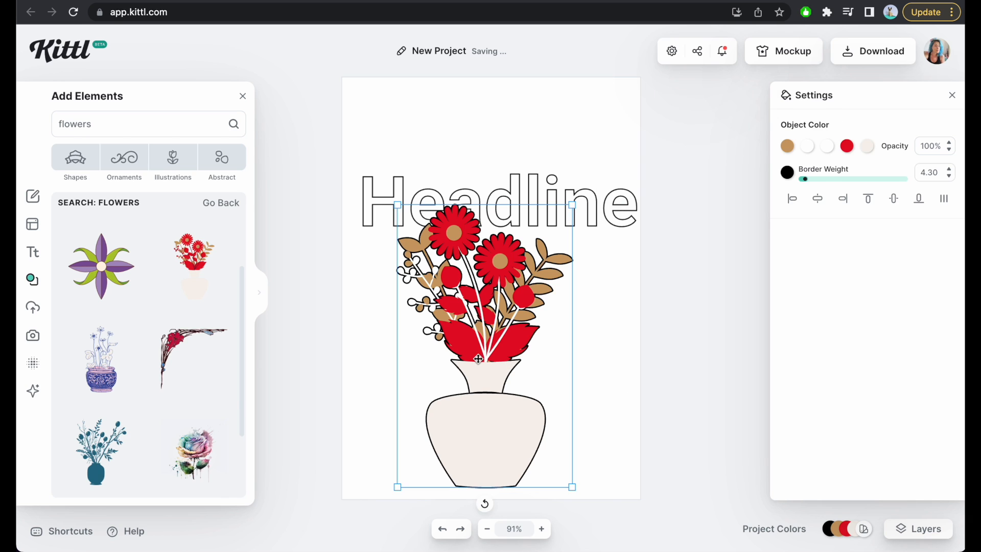
key(Delete)
Insert the purple and green flower below the headline and recolor its dark brown outline to black (000000).
click(117, 274)
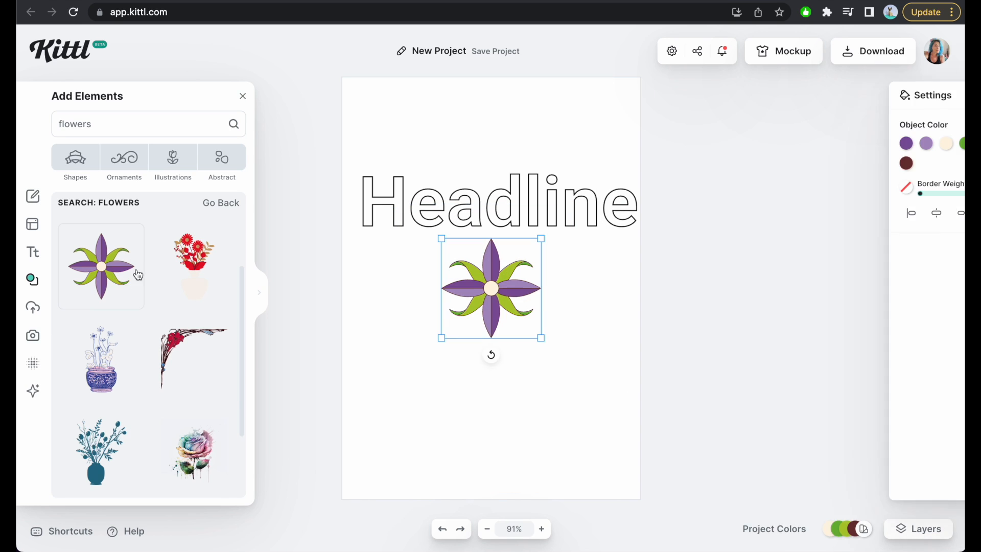
drag(490, 301, 491, 342)
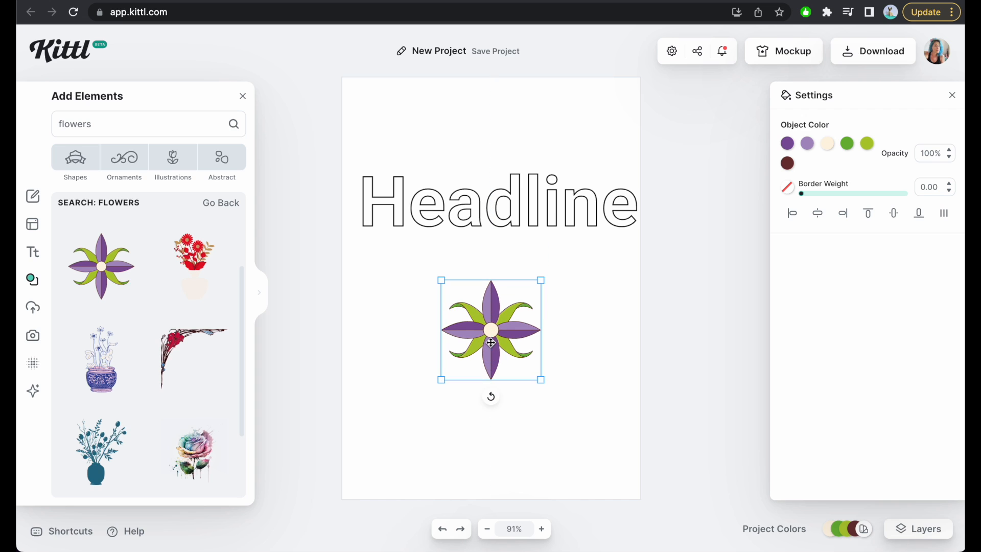
click(787, 163)
drag(641, 245, 575, 339)
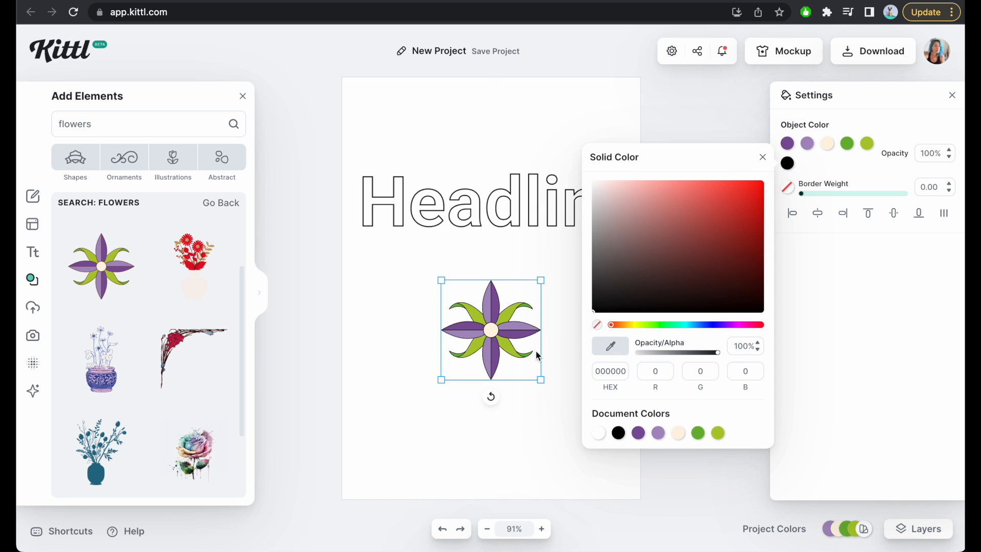
Enlarge the flower and change both of its purple petal colors to white (ffffff).
click(539, 303)
drag(541, 280, 705, 158)
click(787, 143)
drag(599, 193, 573, 139)
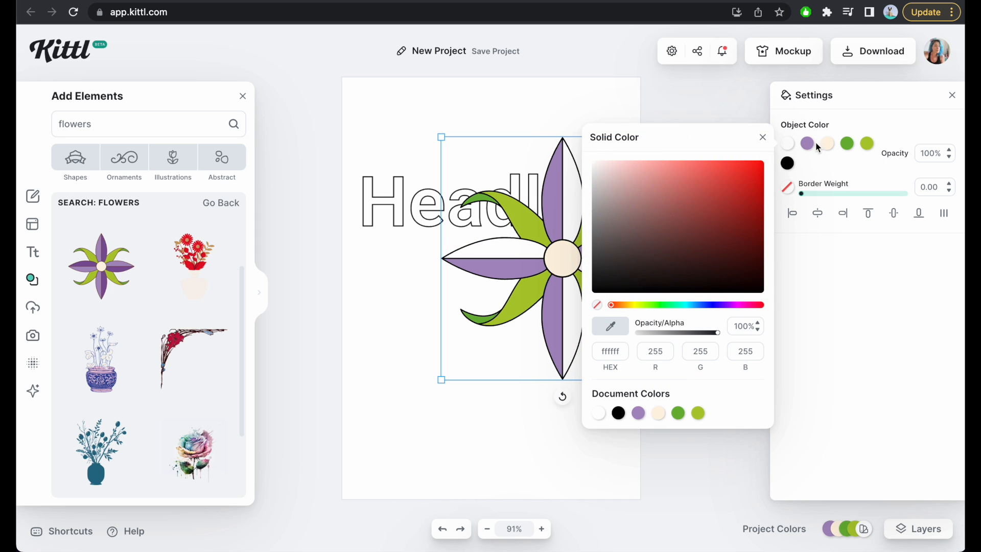
click(807, 143)
drag(624, 182, 599, 148)
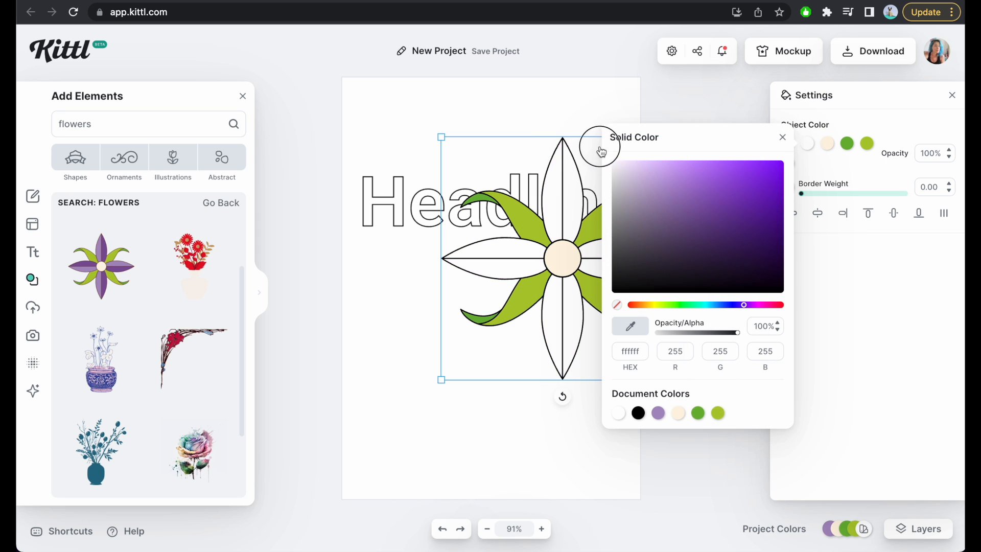
Change the flower's cream center and both green leaf colors to white, and move it to the artboard's lower right, partly past the edge.
click(827, 143)
drag(789, 168, 608, 156)
click(847, 143)
drag(768, 197, 645, 146)
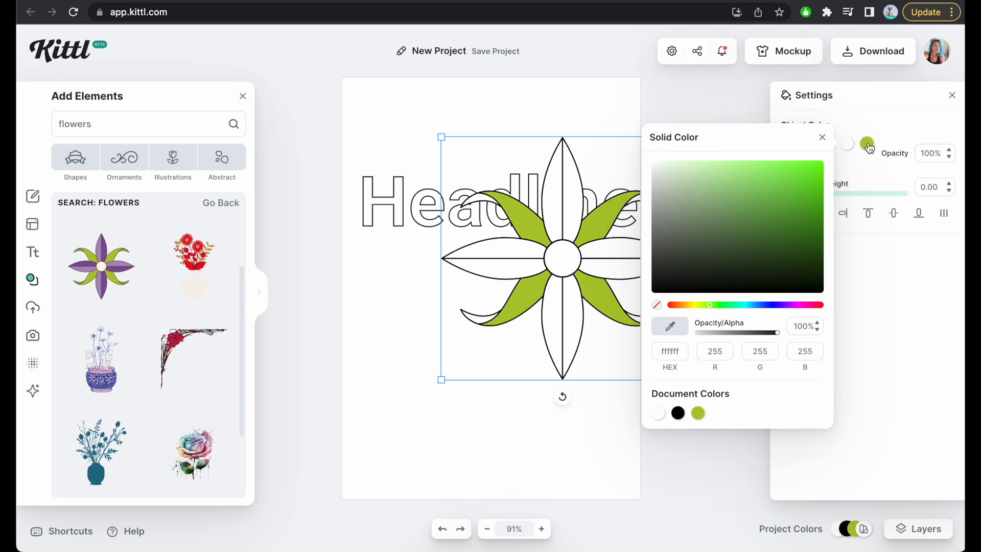
click(866, 145)
drag(803, 186, 646, 148)
click(624, 122)
drag(563, 196, 586, 316)
Search the element library for "silhouette" and insert the brown hiker figure.
scroll(136, 385, down, 3)
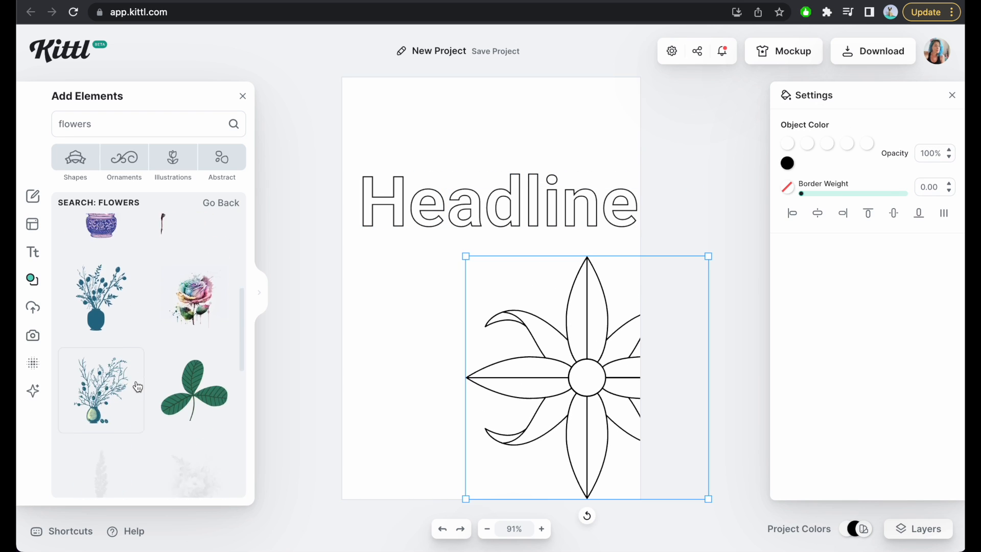
scroll(137, 386, down, 5)
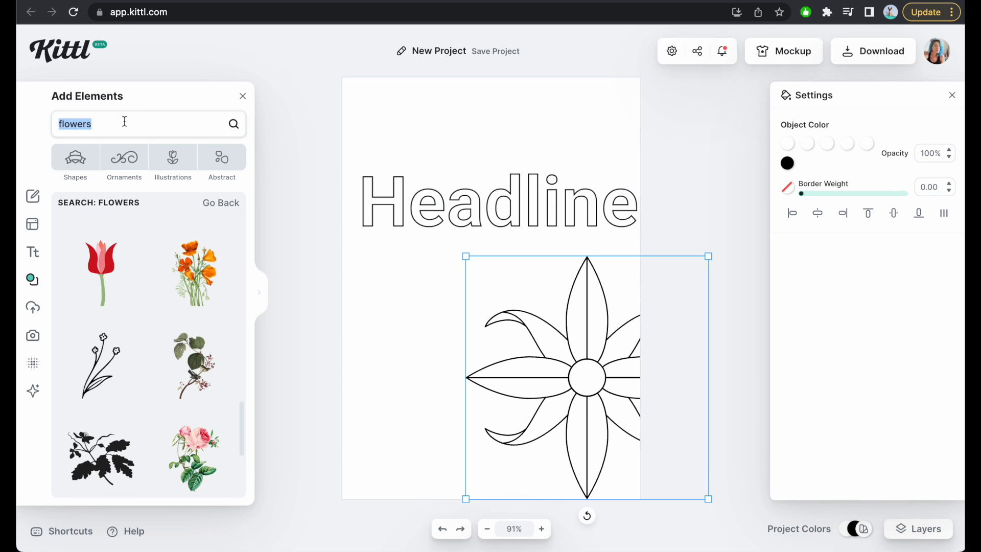
text(silhouette)
key(Return)
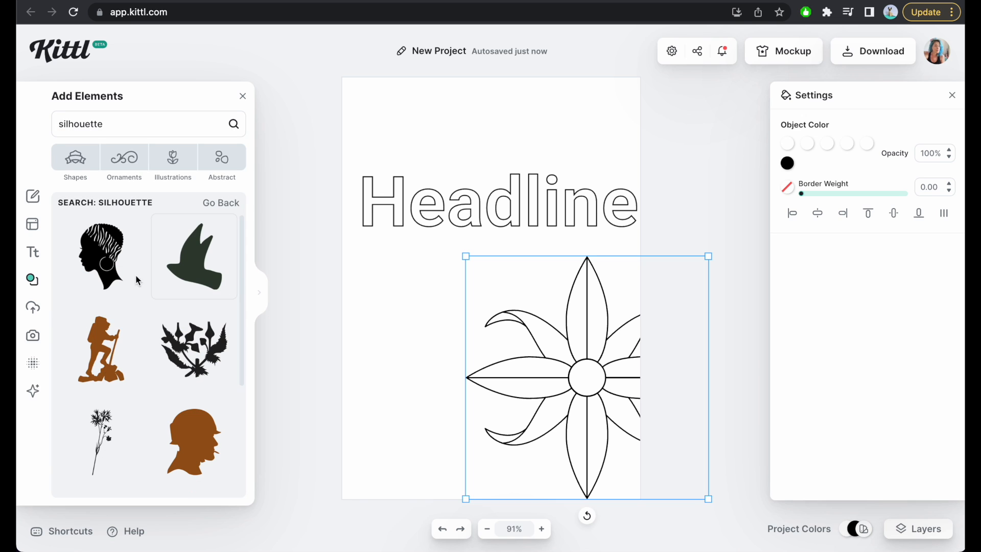
click(108, 360)
Set the hiker silhouette's fill to near-white (f8f8f8).
click(787, 146)
drag(677, 171, 567, 167)
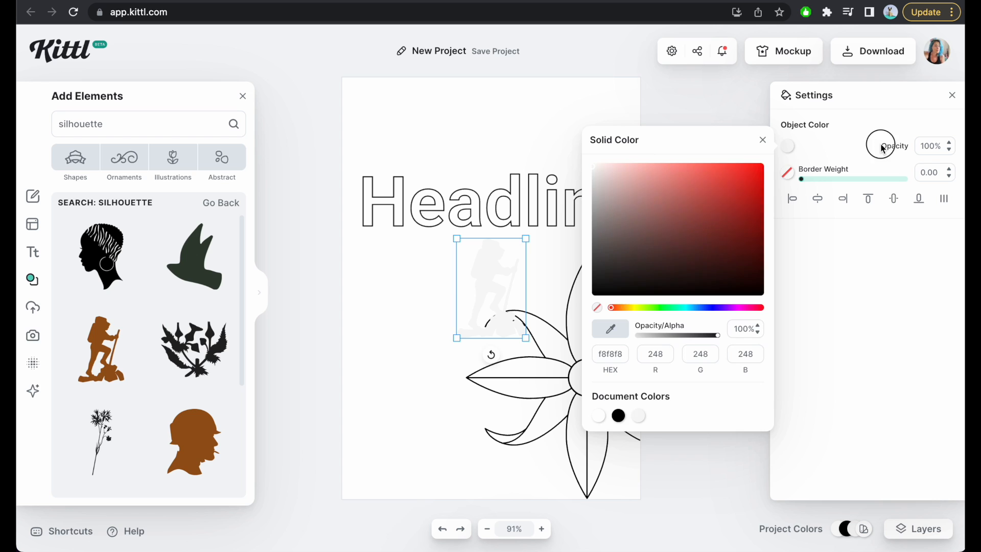
click(882, 148)
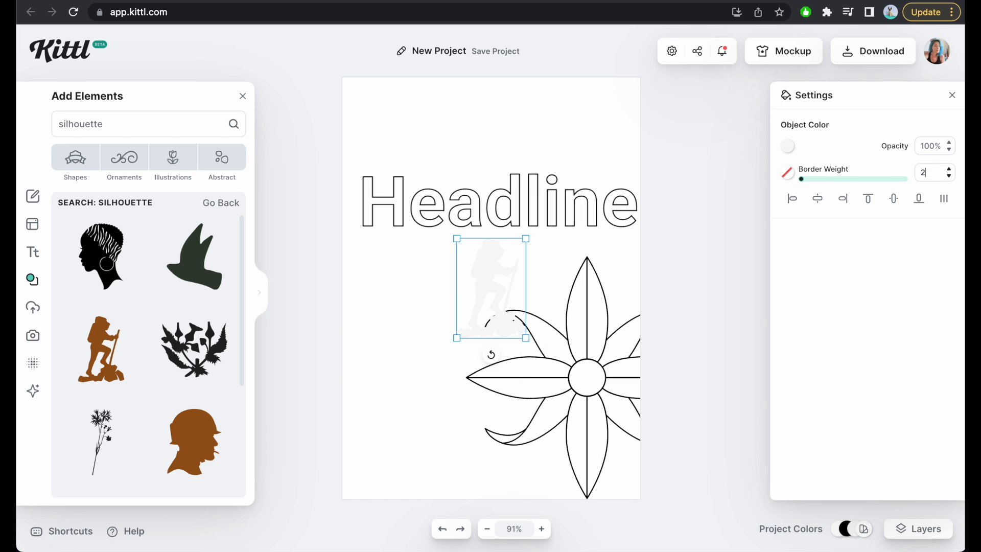
Give the hiker silhouette a black border with a weight of 2.00.
key(Return)
click(787, 172)
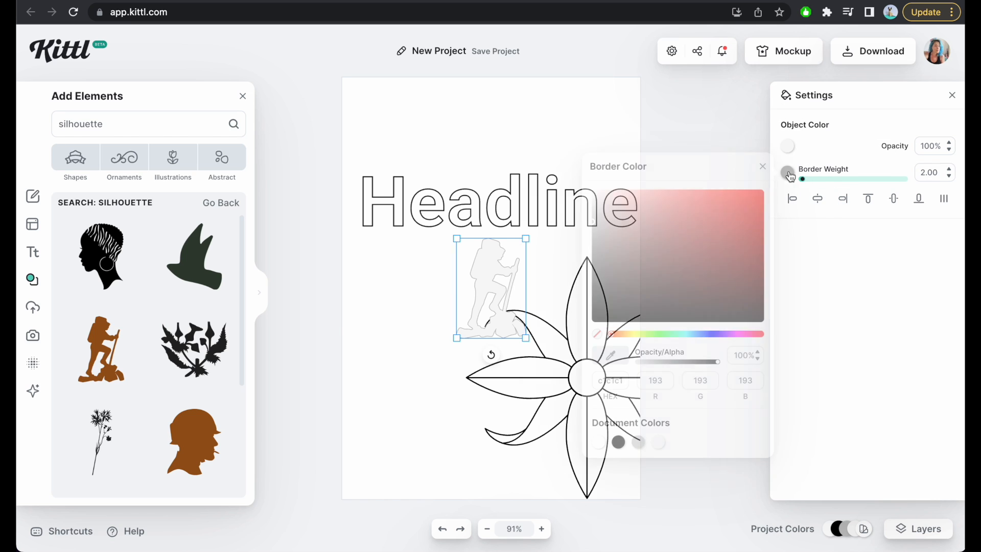
click(674, 265)
drag(674, 265, 577, 332)
click(839, 127)
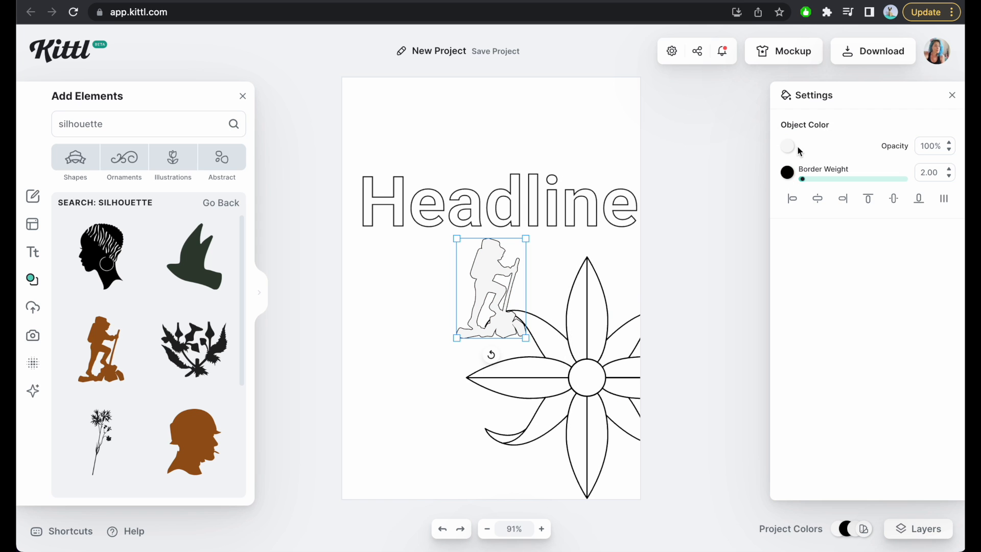
Set the hiker silhouette's fill to white (ffffff) and enlarge it.
click(787, 148)
drag(638, 181, 586, 162)
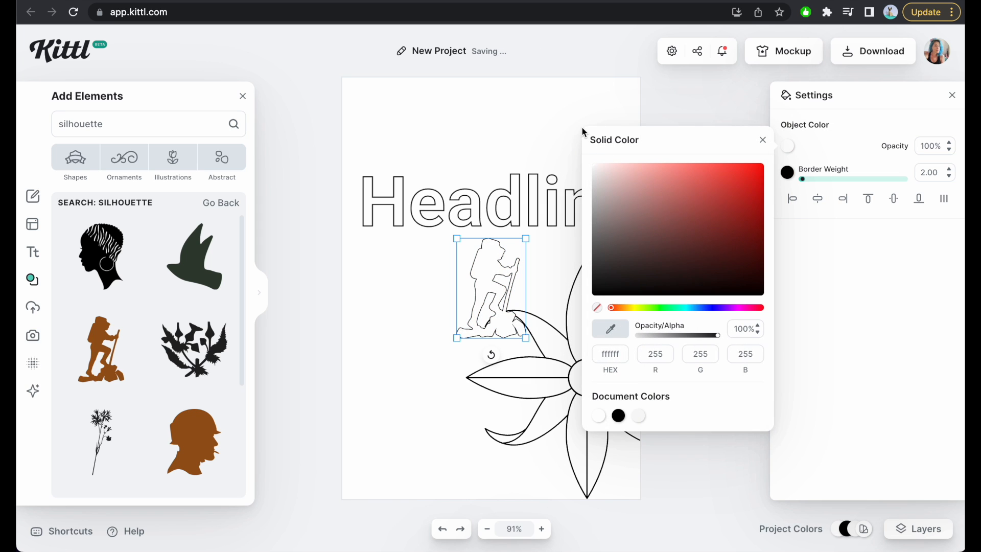
click(584, 133)
click(502, 299)
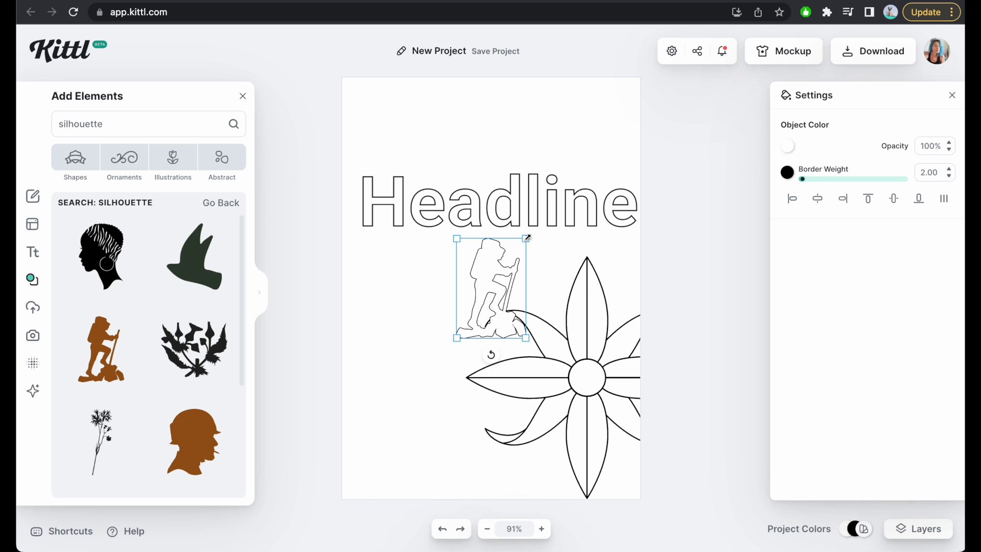
drag(528, 236, 626, 140)
Delete the hiker silhouette and insert the pink flower with a green leafy stem from the silhouette results.
key(Delete)
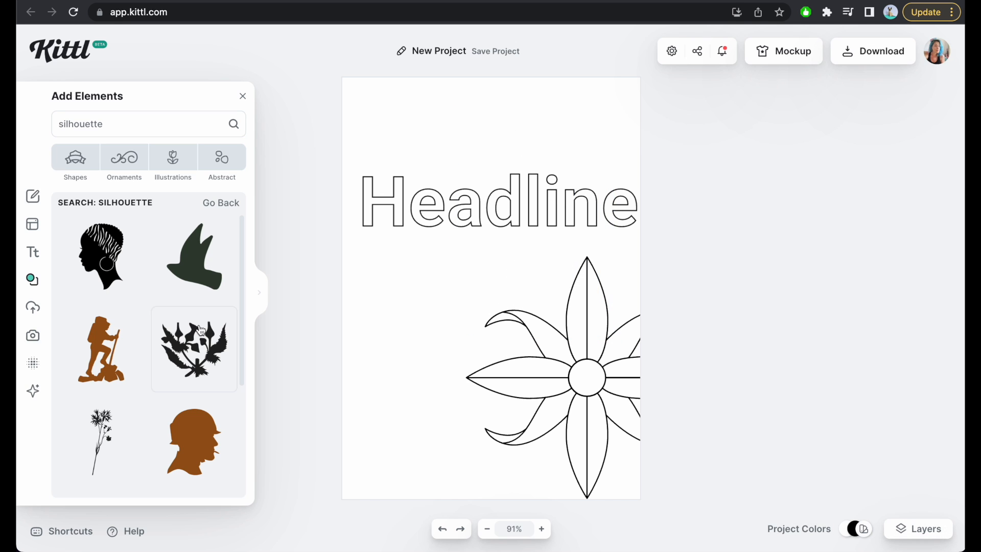
scroll(175, 388, down, 10)
scroll(176, 388, down, 10)
scroll(176, 388, down, 10)
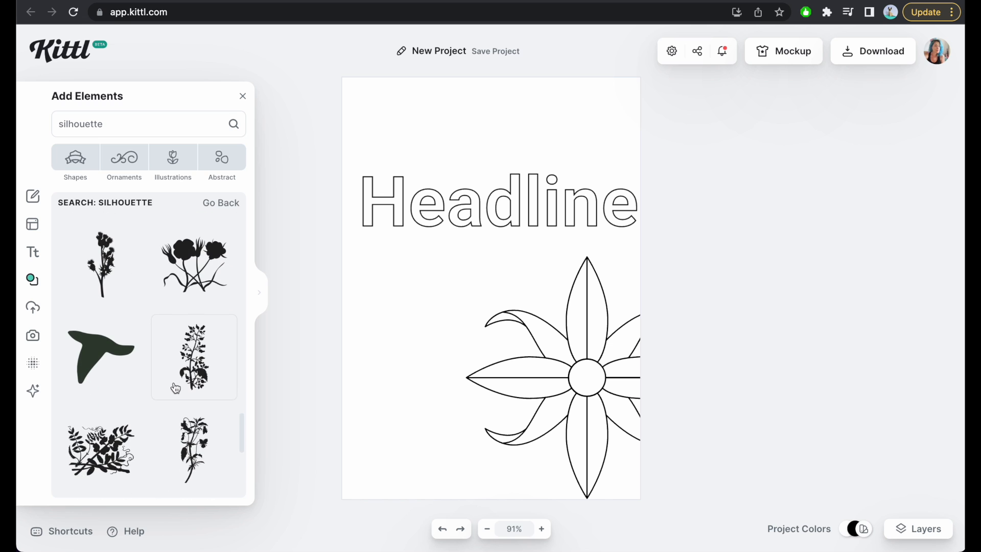
scroll(176, 388, down, 10)
scroll(175, 388, down, 1)
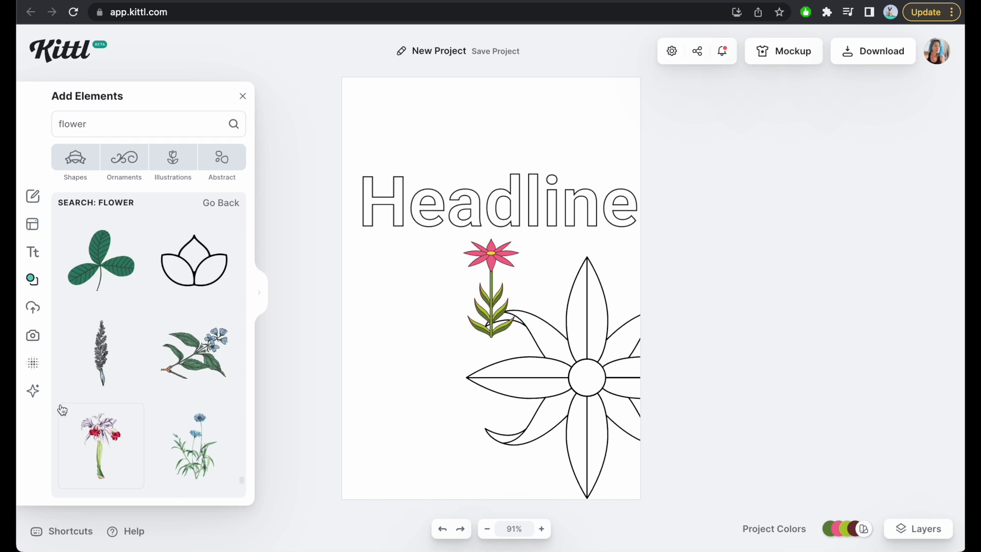
Open the Kittl AI image generator, browse its styles and choose the Line Art vector style.
click(32, 390)
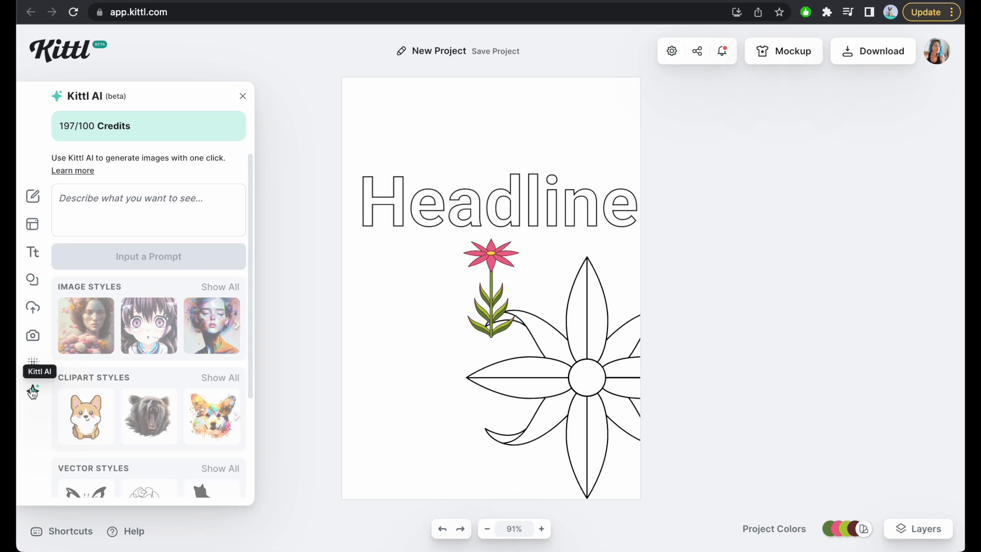
click(240, 381)
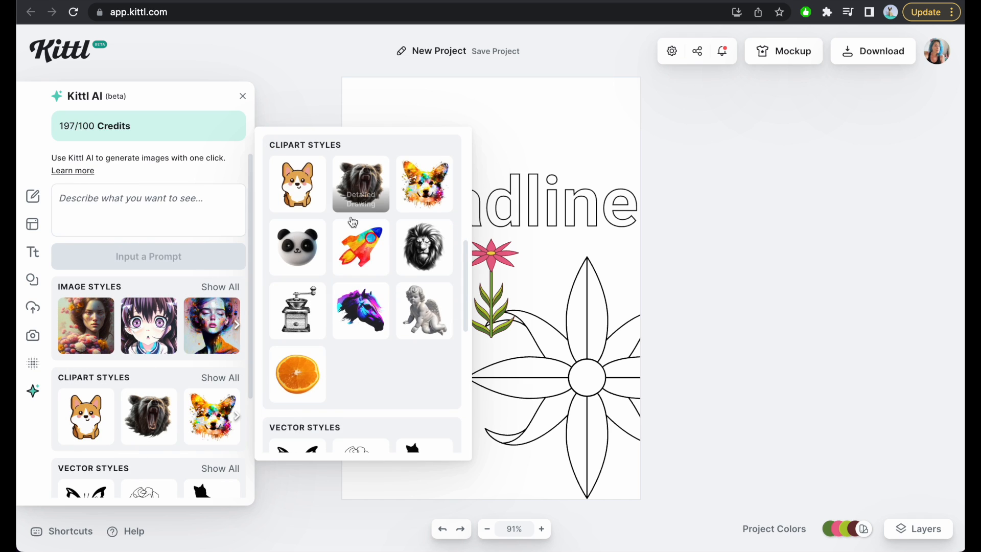
scroll(365, 286, down, 7)
scroll(367, 294, up, 2)
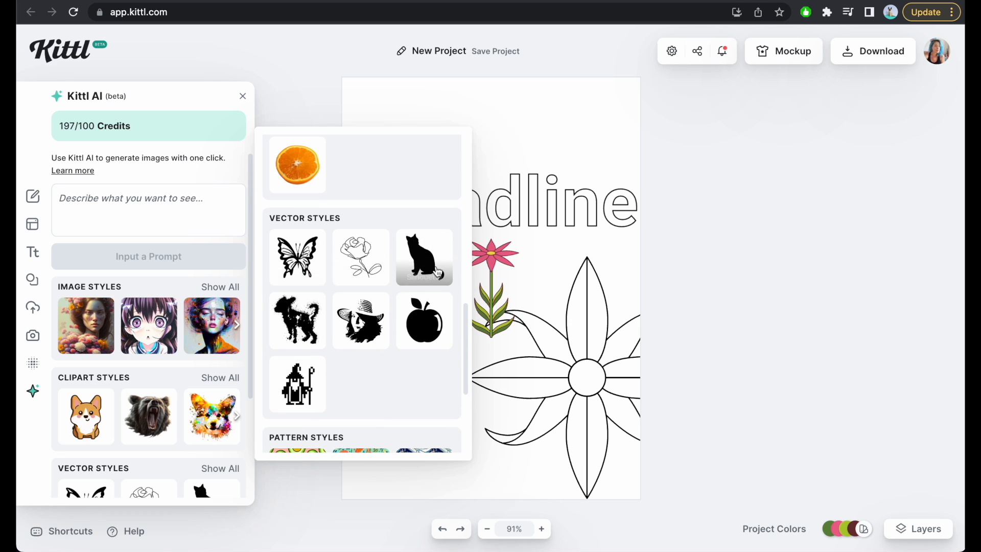
scroll(356, 278, down, 3)
scroll(355, 279, up, 3)
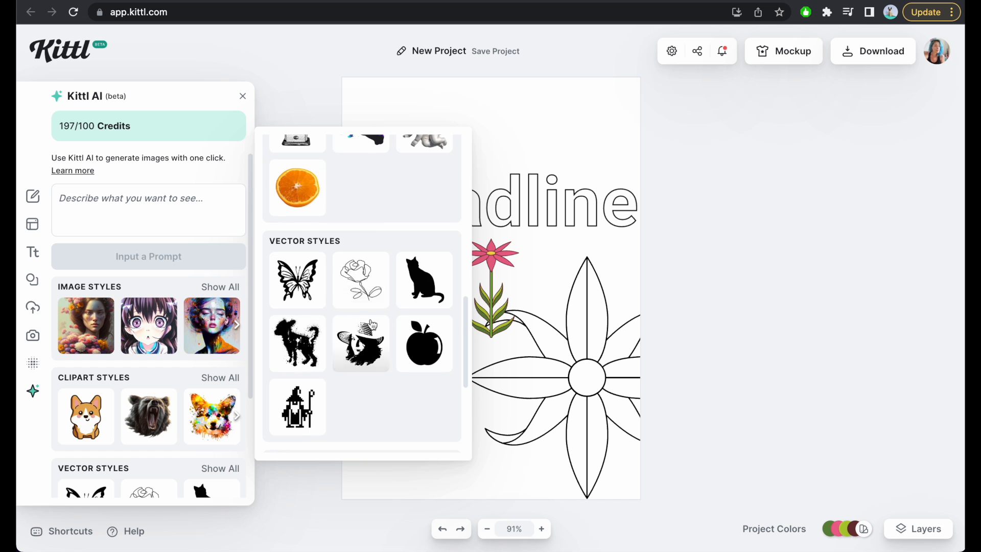
click(357, 283)
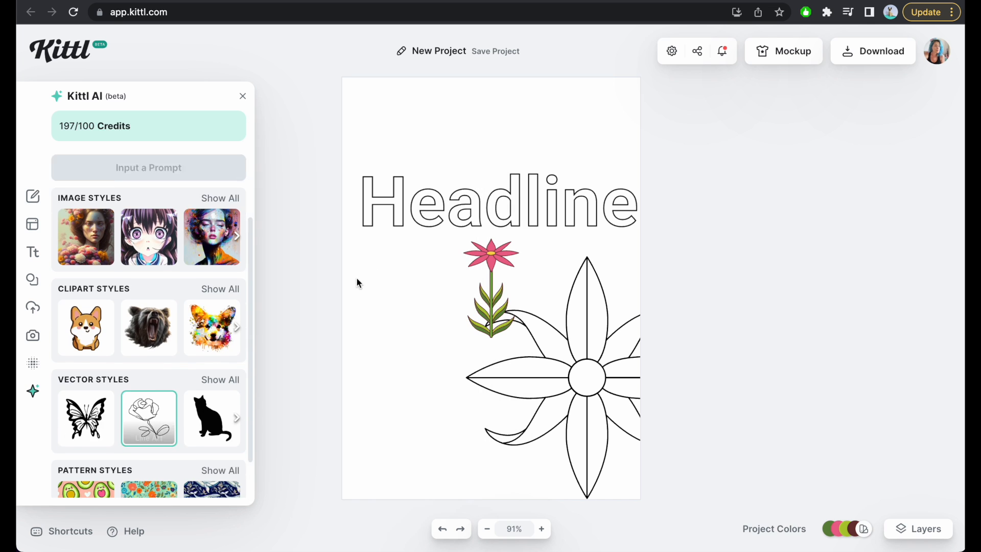
Generate an image from the prompt "a woman with long hair" and enlarge it below the headline in place of the flowers.
scroll(129, 215, down, 1)
scroll(129, 215, up, 3)
click(129, 204)
text(a woman with long hair)
click(139, 253)
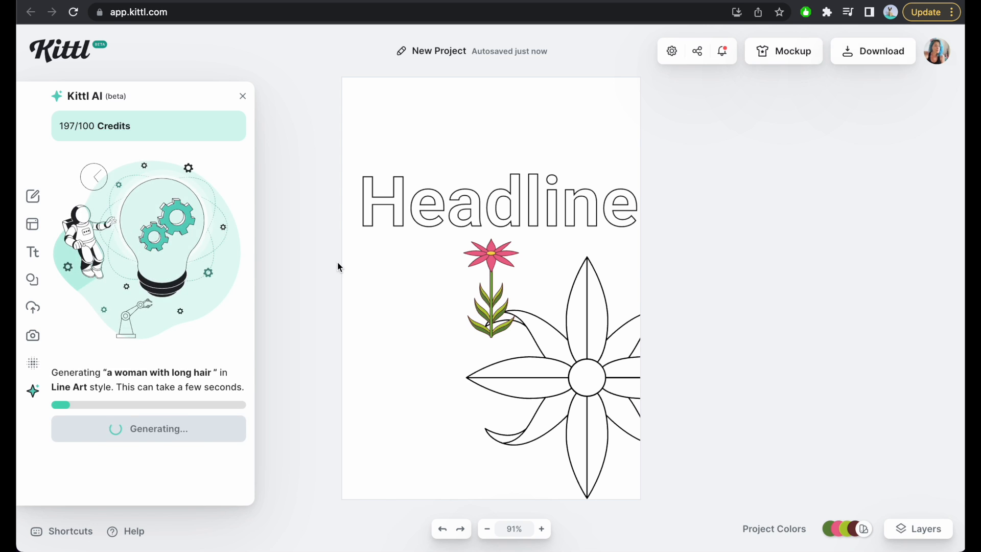
drag(562, 295, 420, 461)
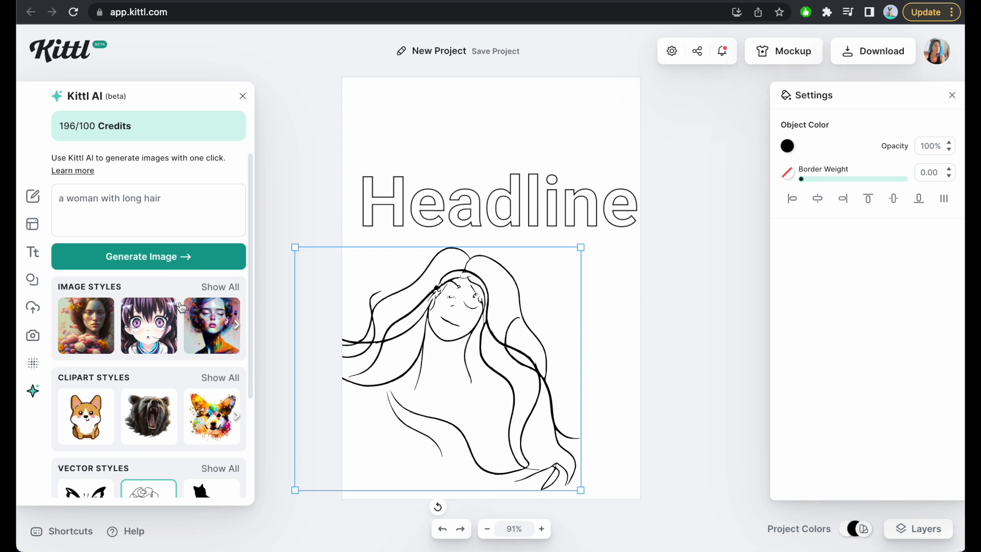
Generate another Line Art image from the same prompt and delete the first woman drawing.
click(150, 263)
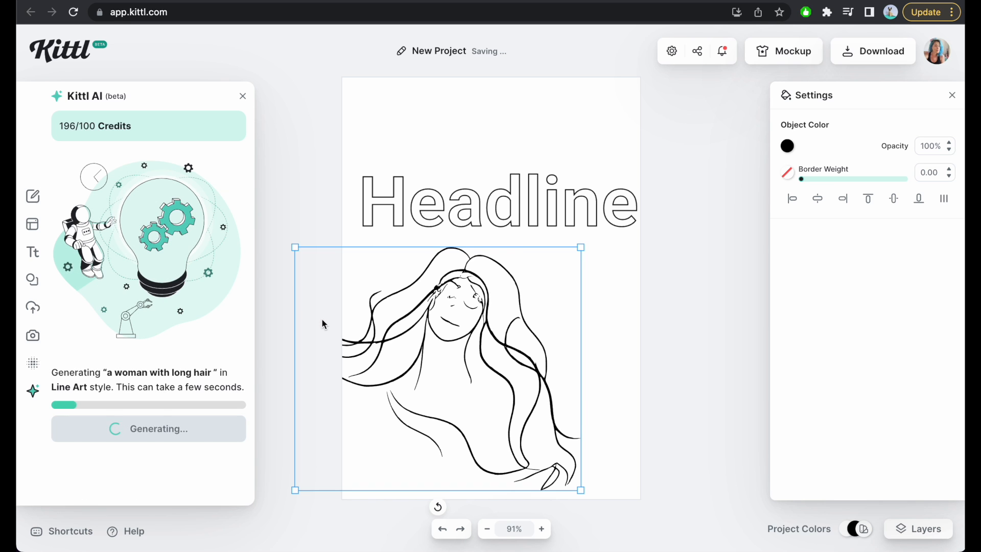
click(467, 415)
click(420, 345)
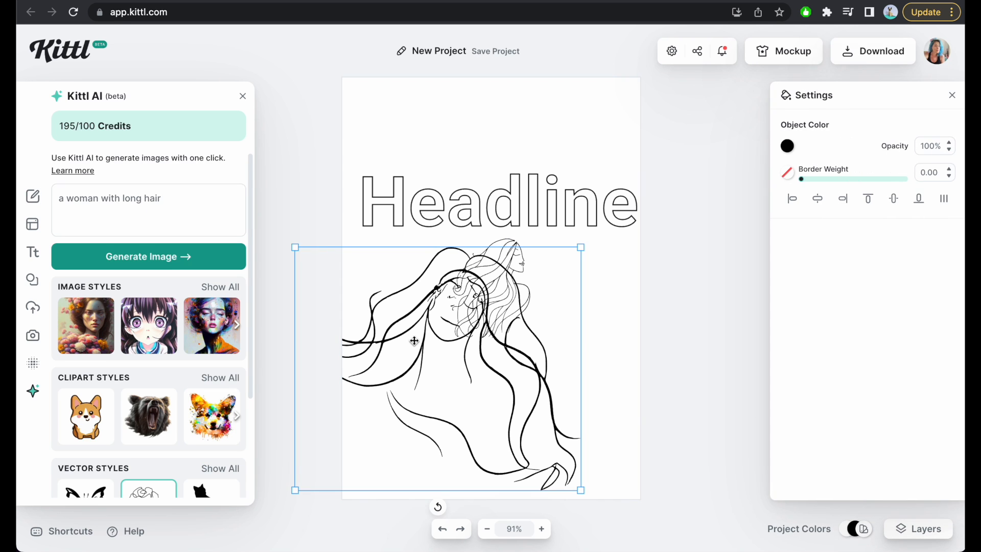
key(Delete)
Enlarge the new drawing of the woman in profile and position it so that it nearly fills the artboard.
click(489, 314)
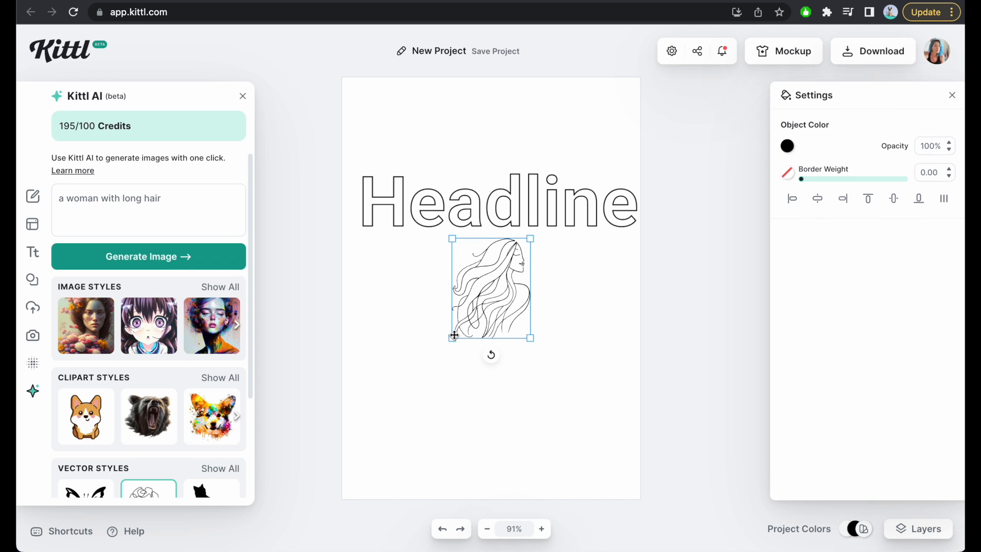
drag(451, 338, 292, 542)
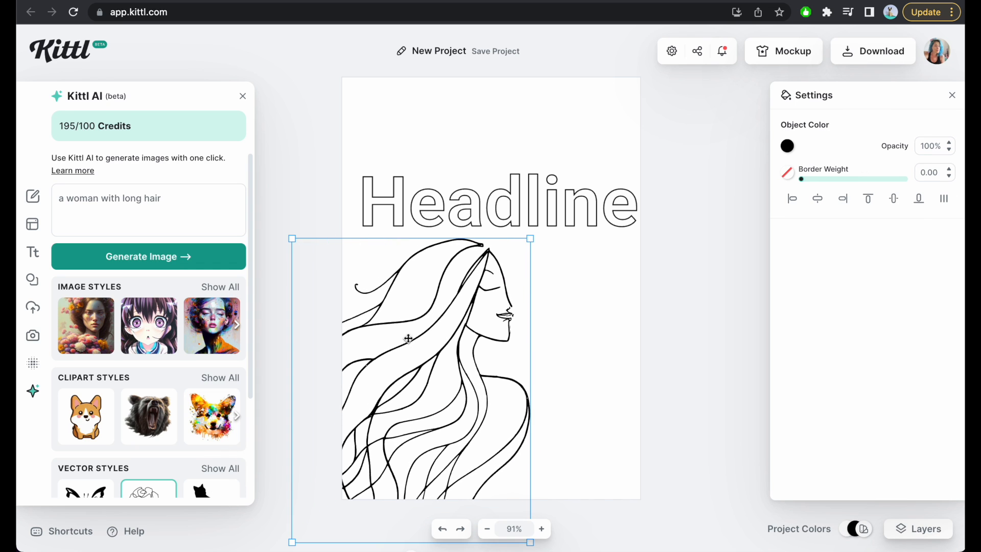
click(533, 239)
click(487, 279)
drag(530, 237, 558, 202)
drag(437, 354, 441, 257)
drag(442, 258, 442, 254)
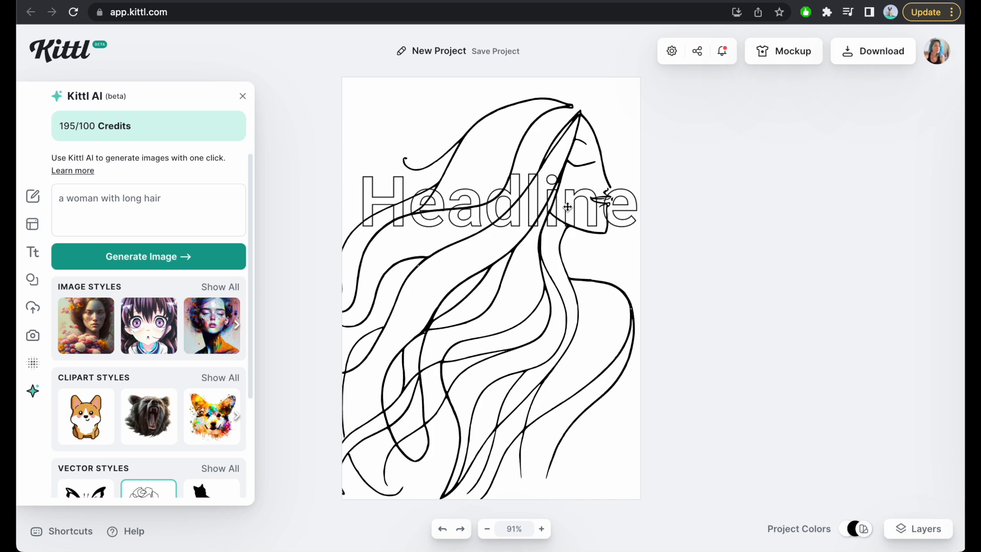
click(566, 207)
mouse_move(548, 199)
mouse_down()
mouse_move(528, 272)
mouse_move(550, 194)
mouse_up()
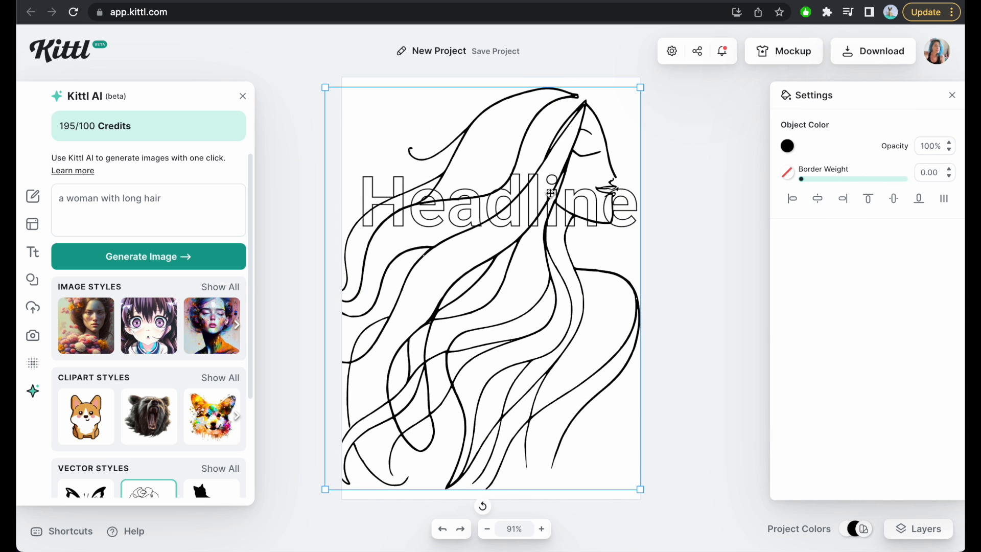
Lock the woman illustration's layer so the headline beneath it can be selected.
click(740, 197)
click(584, 213)
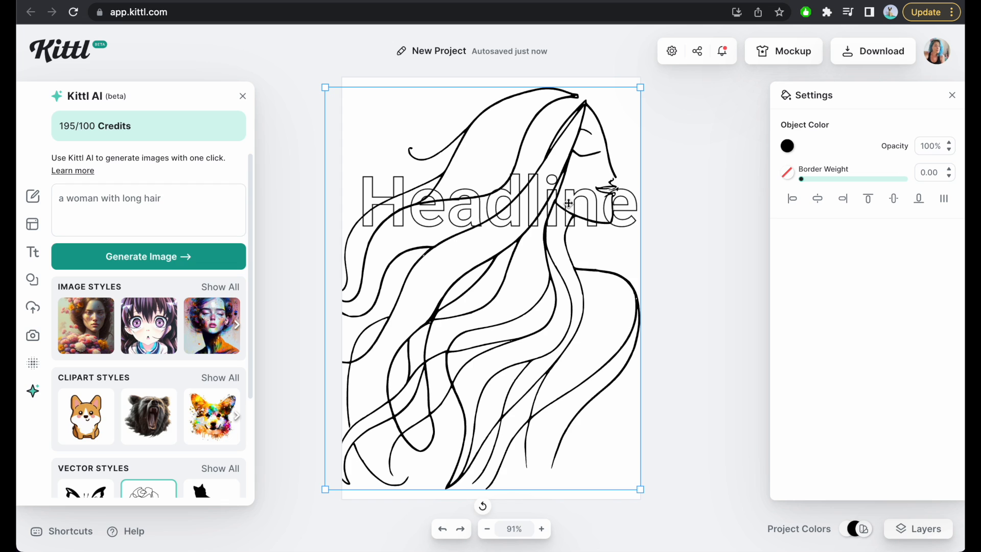
click(931, 523)
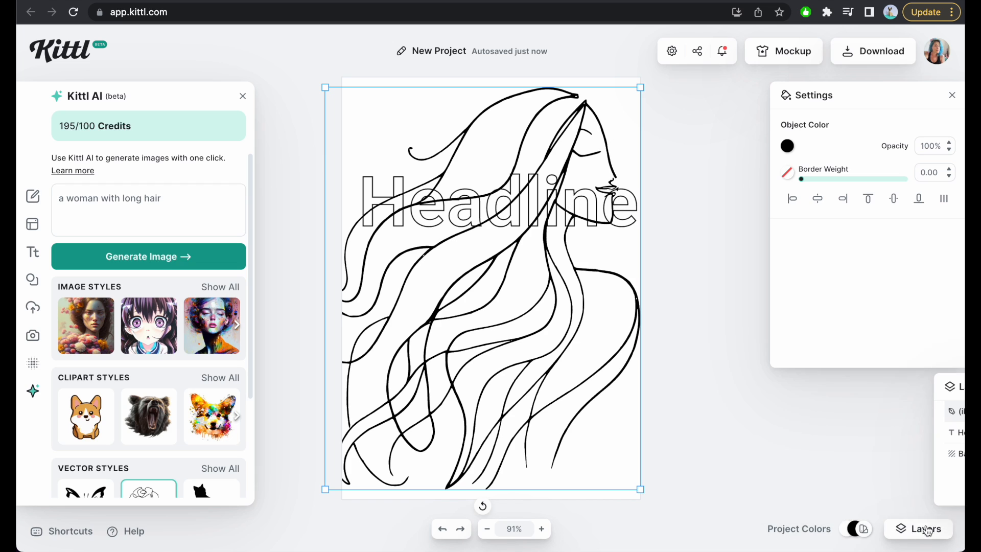
click(947, 412)
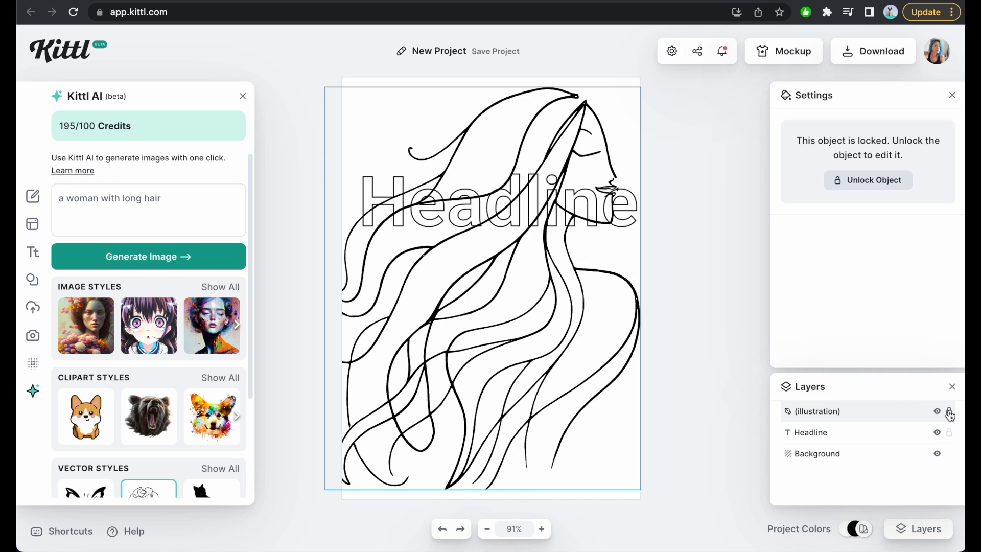
drag(598, 414, 576, 504)
Move the headline up, change its text to "be true" and shrink it to font size 65.
click(557, 205)
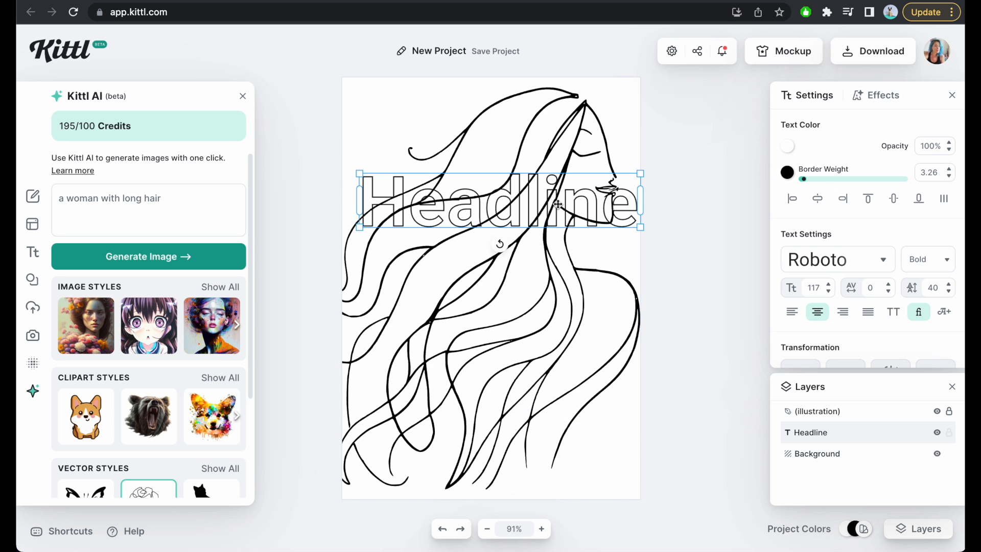
drag(554, 203, 548, 147)
double_click(548, 146)
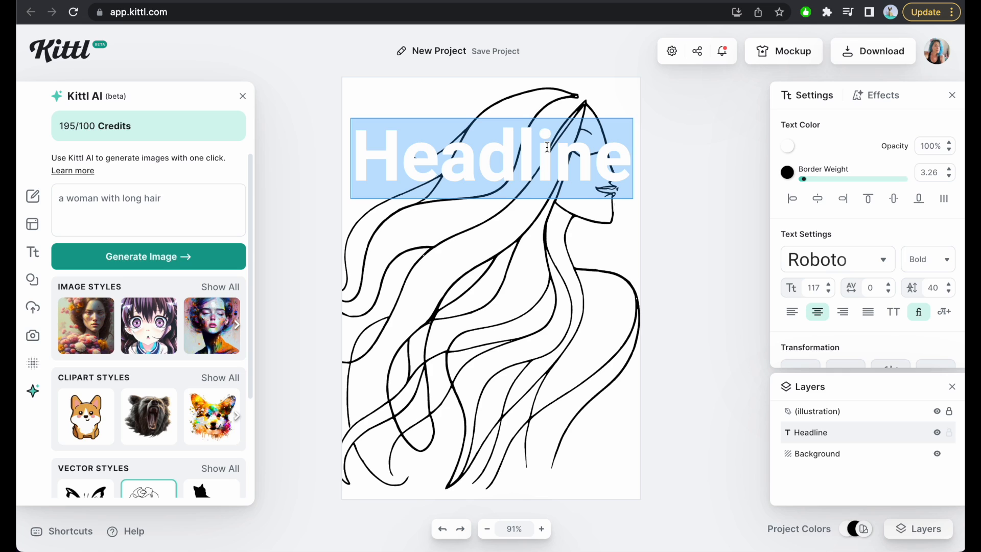
key(BackSpace)
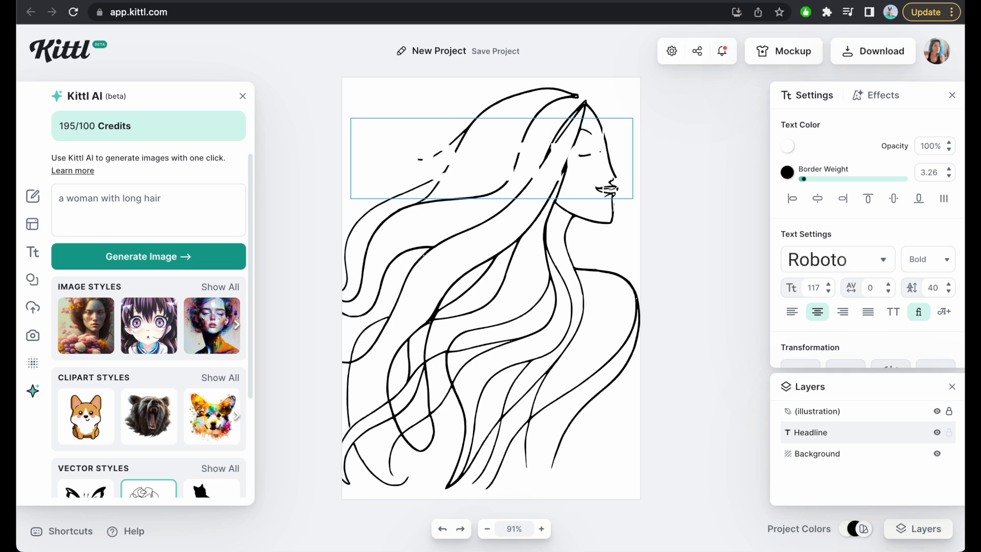
text(be true)
key(Escape)
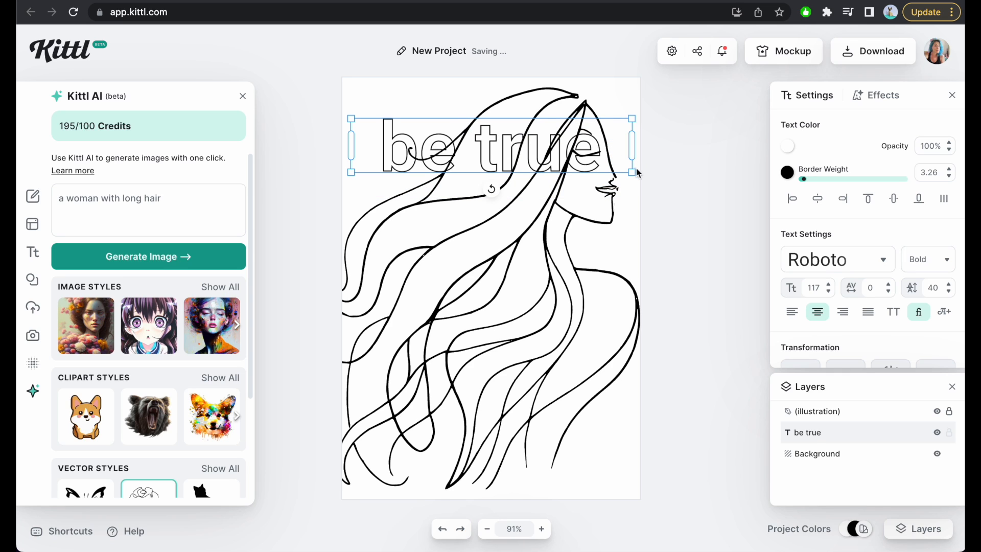
drag(632, 174, 507, 148)
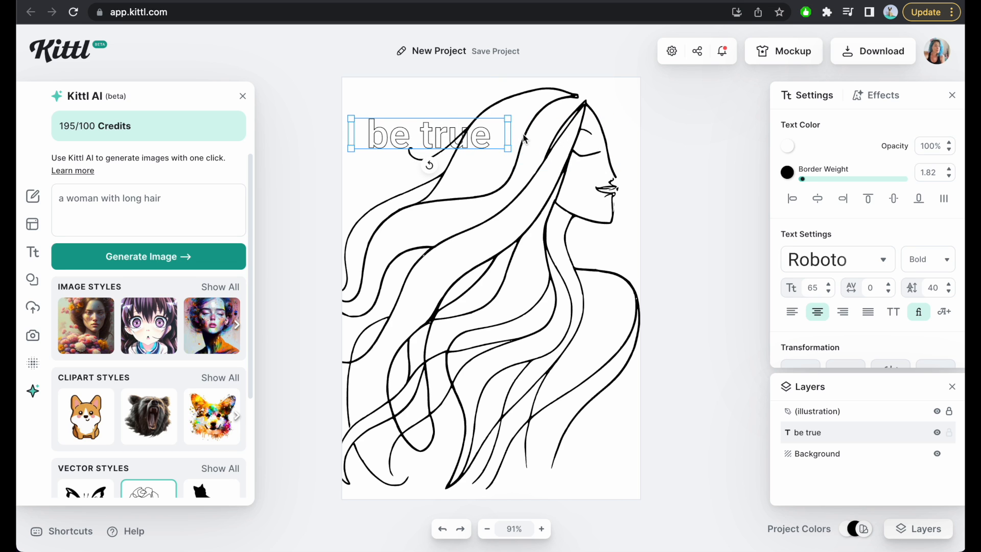
Duplicate the "be true" text, place the copy below it over the hair and change it to "to".
key(ctrl+v)
drag(446, 136, 490, 239)
double_click(490, 239)
key(BackSpace)
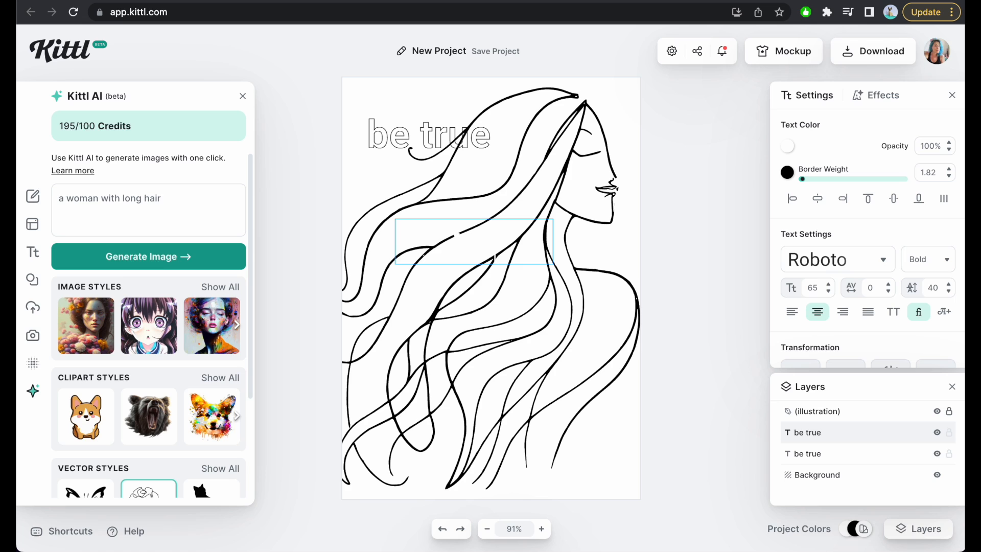
text(to)
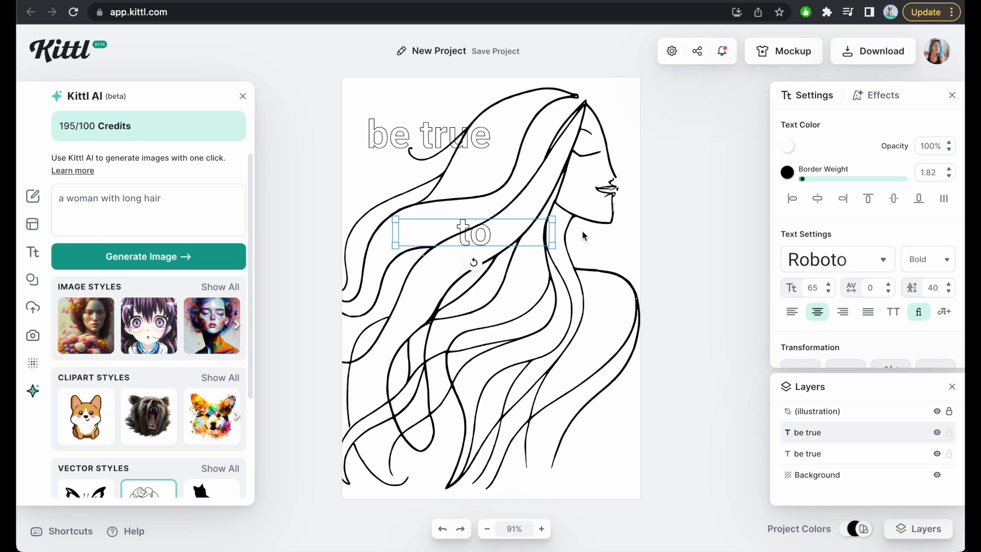
Duplicate the "to" text, place the copy below it and change it to "your".
key(ctrl+v)
drag(490, 237, 495, 327)
double_click(483, 317)
key(BackSpace)
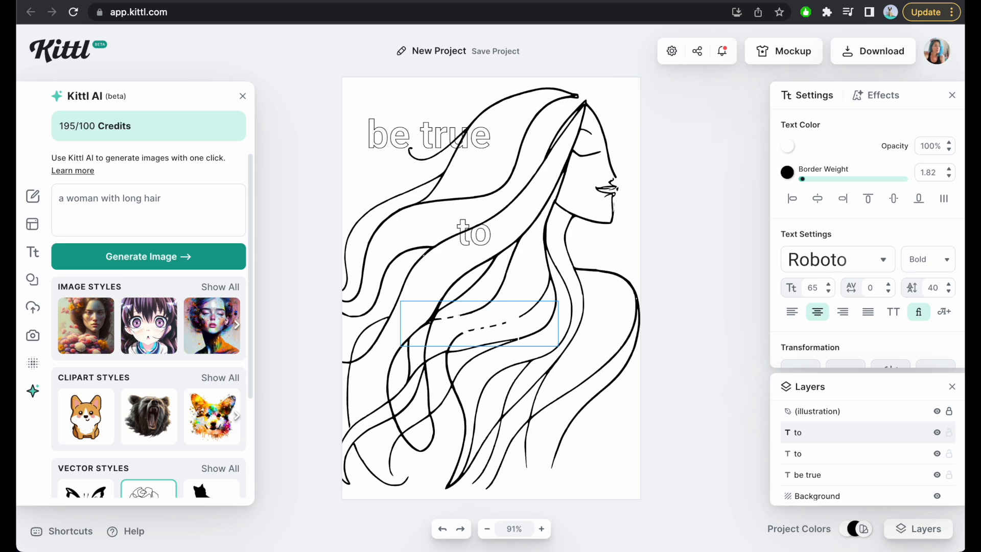
text(your)
Change the second text line to "to your" and the third to "inner".
click(488, 235)
double_click(496, 236)
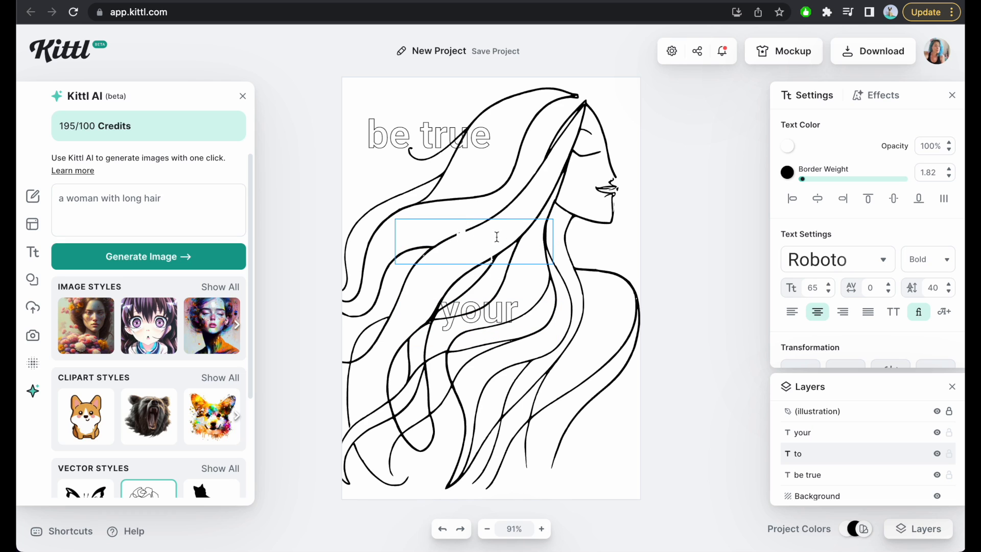
key(Escape)
click(463, 315)
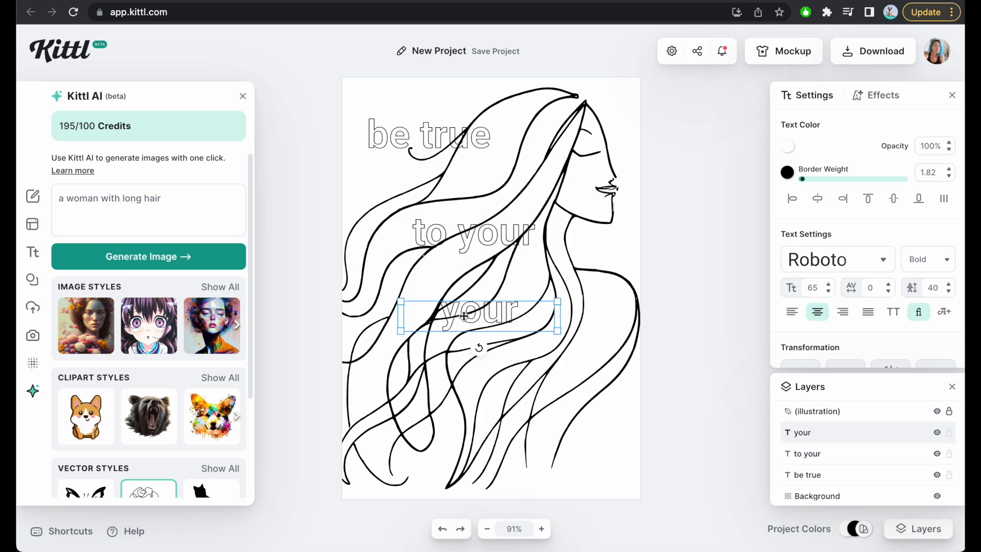
double_click(463, 315)
key(BackSpace)
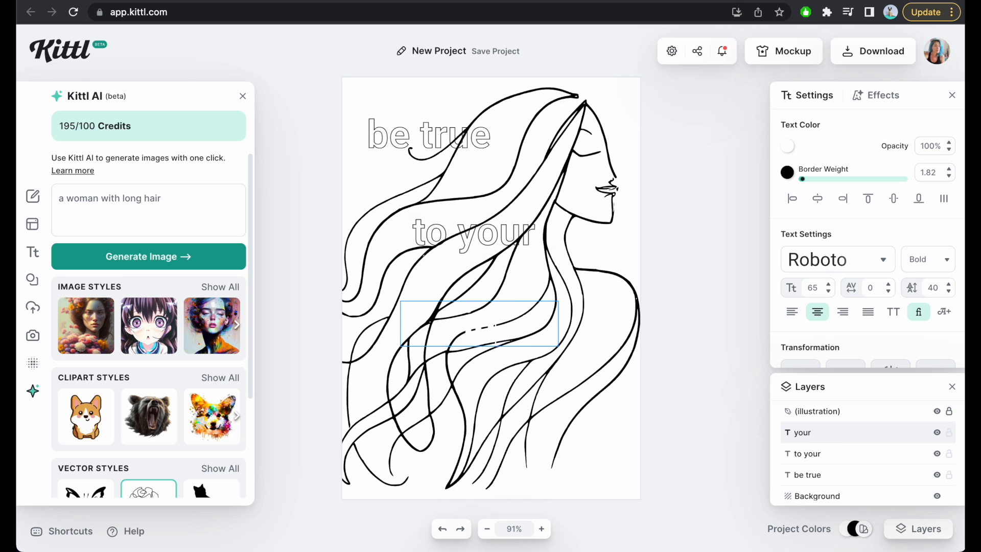
text(inner)
key(Escape)
Duplicate the "inner" text, place the copy just below it and change it to "child".
key(ctrl+v)
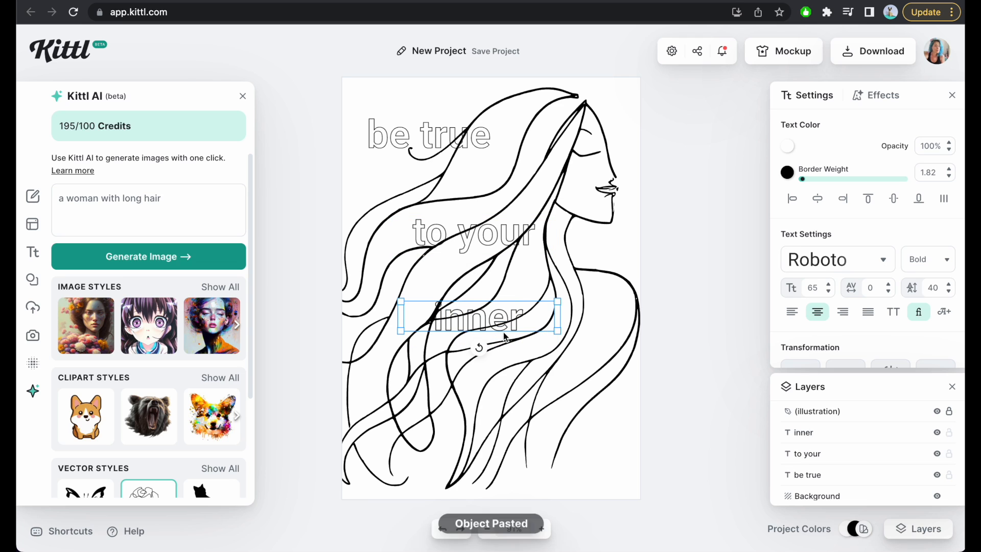
drag(488, 321, 492, 380)
double_click(492, 378)
key(BackSpace)
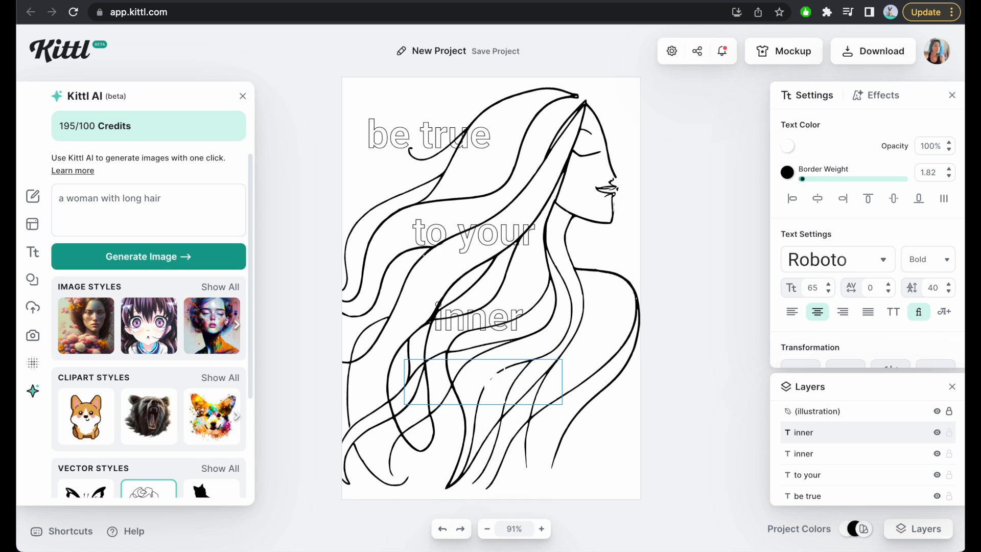
text(child)
key(Escape)
Move the "be true" text to the artboard's upper-left corner, above the hair curl.
drag(427, 138, 439, 121)
drag(422, 108, 420, 104)
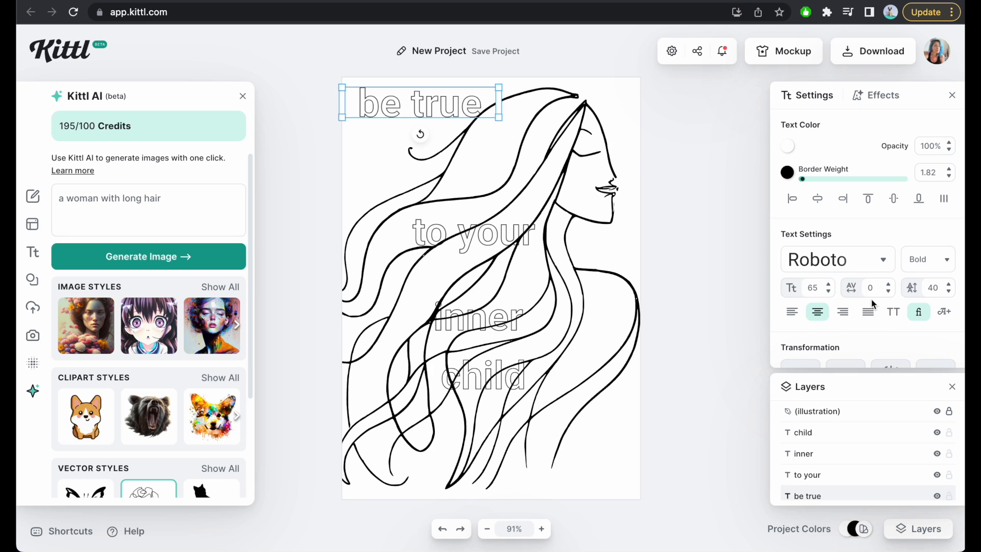
scroll(890, 317, down, 3)
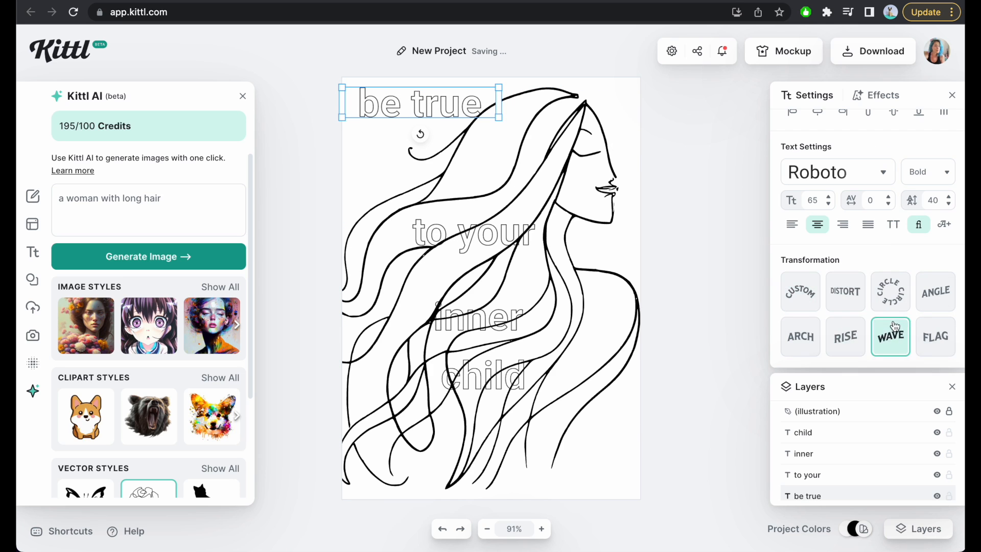
scroll(873, 214, up, 3)
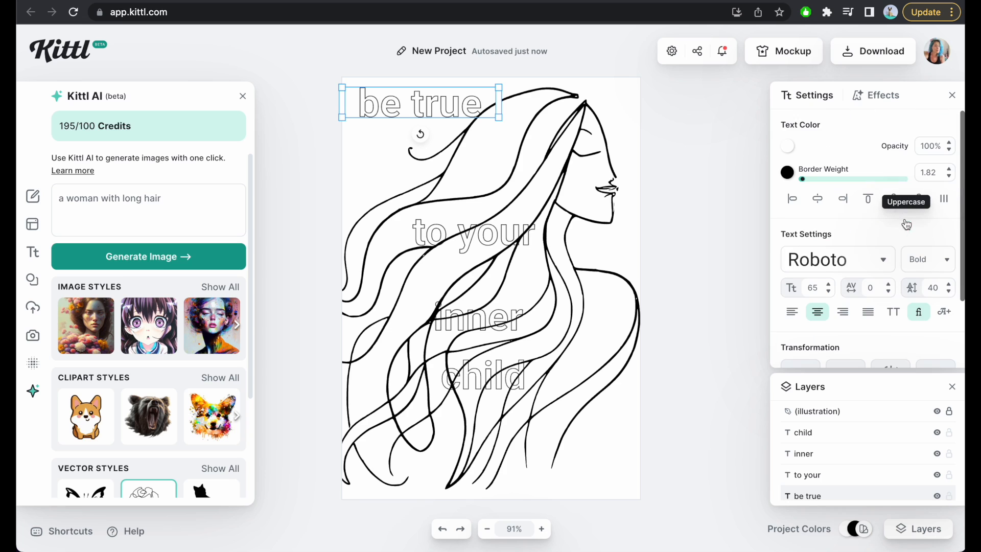
Try a Detailed 3D Shadow on the "be true" text with its grey shadow color changed to black.
click(888, 99)
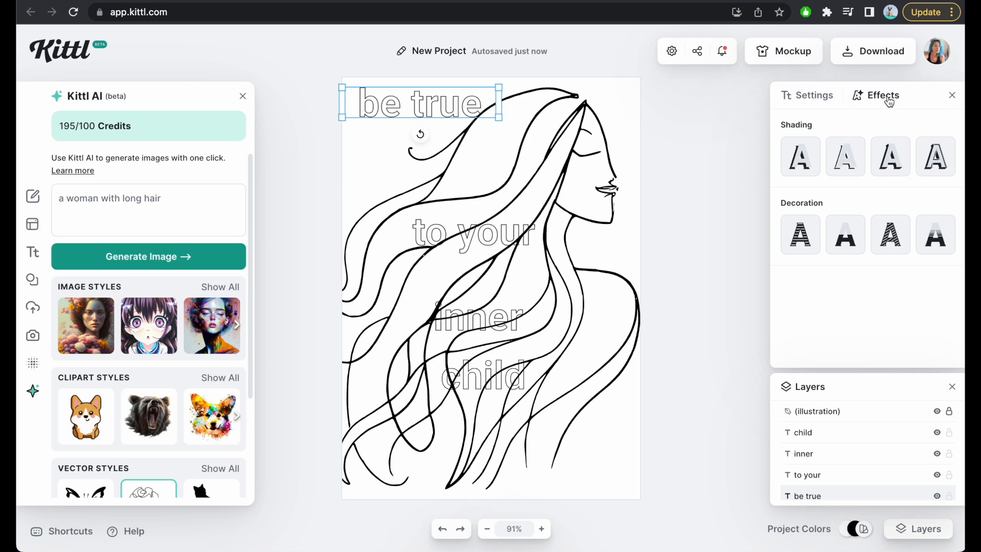
click(936, 163)
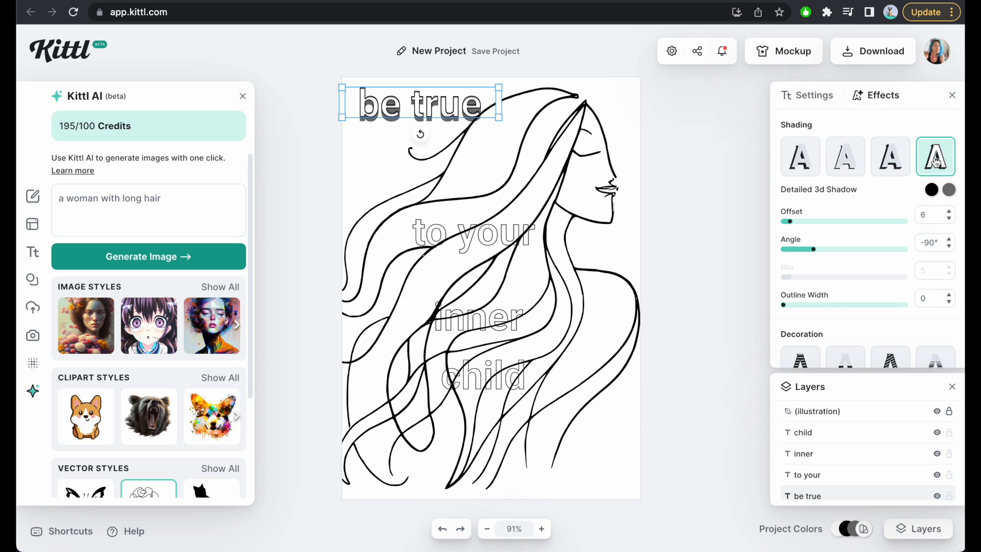
click(948, 190)
drag(783, 247, 753, 341)
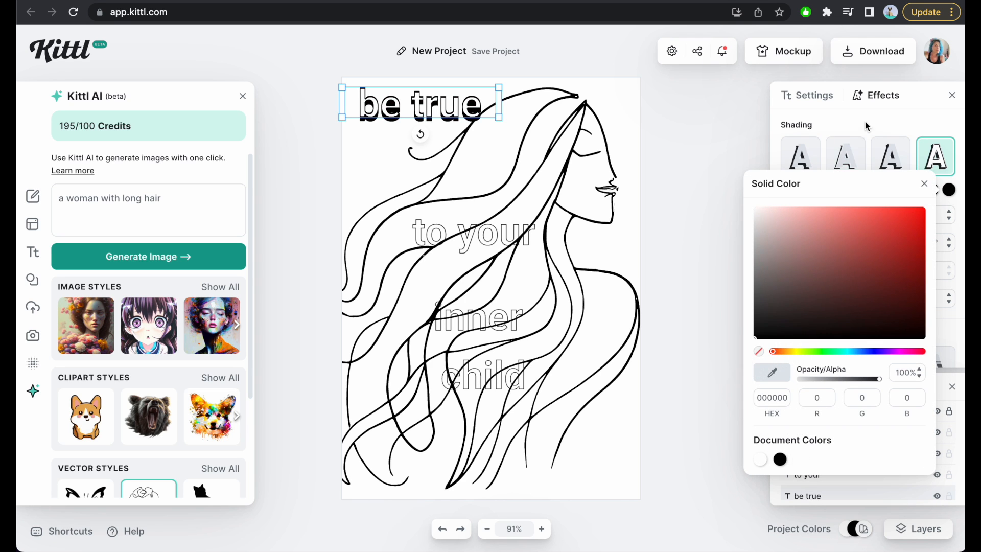
click(864, 121)
Try a Block Shadow with a Color Cut decoration on the "be true" text and remove the shadow.
click(891, 163)
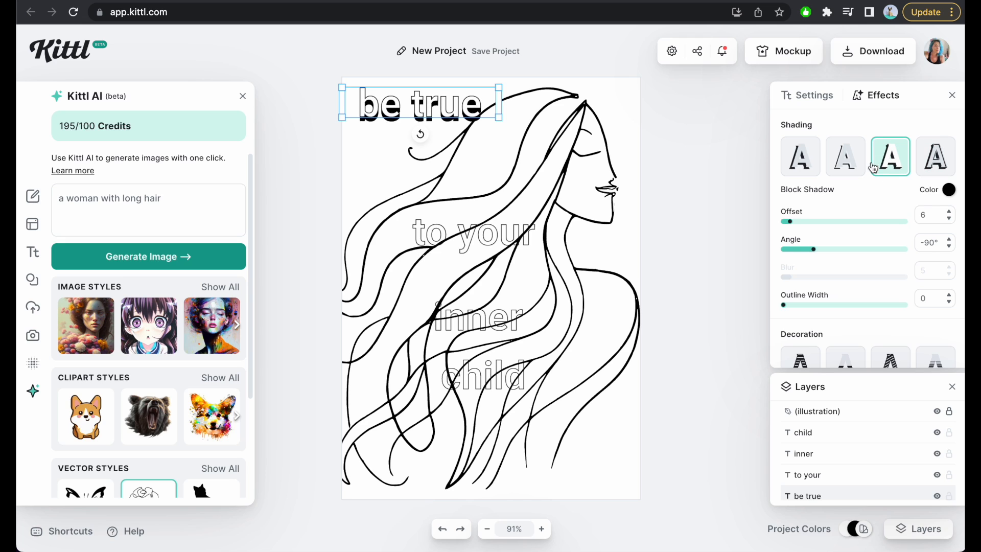
scroll(839, 308, down, 1)
click(847, 348)
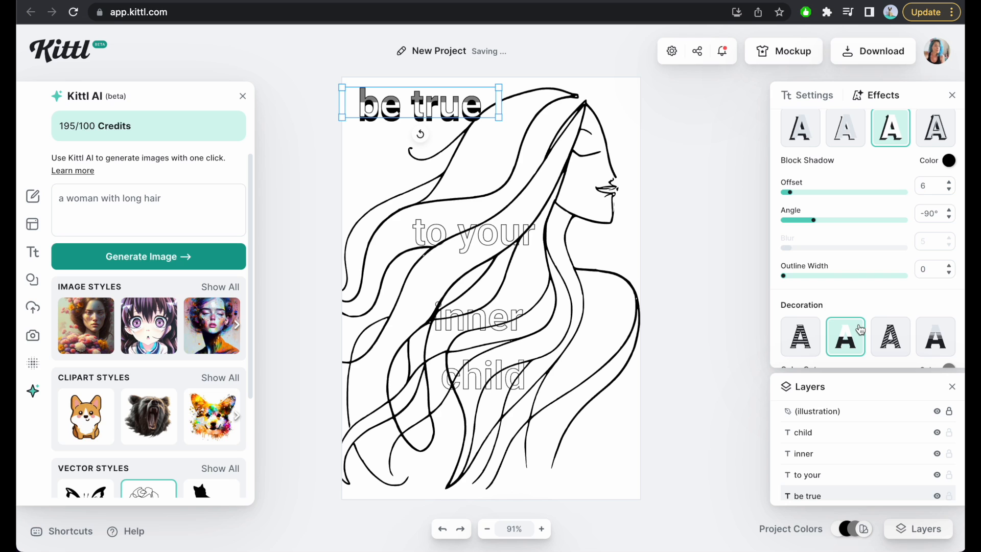
click(898, 134)
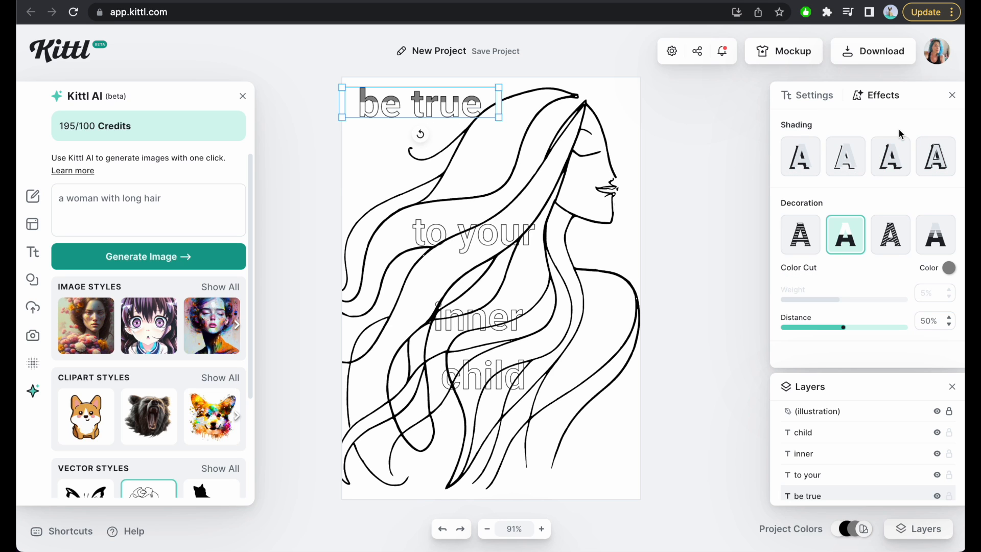
Try black Horizontal Lines on the "be true" text with 4% weight and 8% distance, and remove the decoration.
click(802, 240)
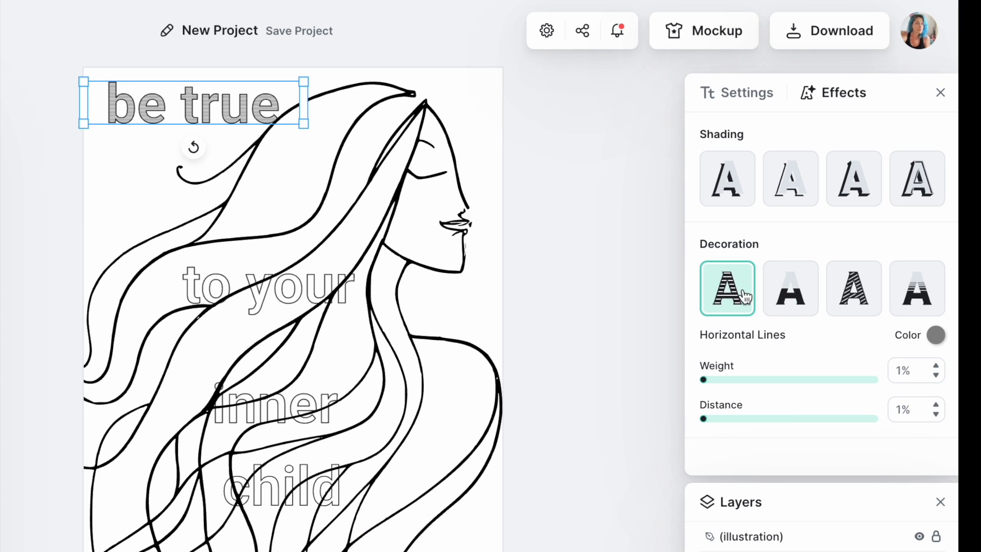
drag(704, 381, 761, 382)
click(736, 420)
drag(736, 421, 821, 422)
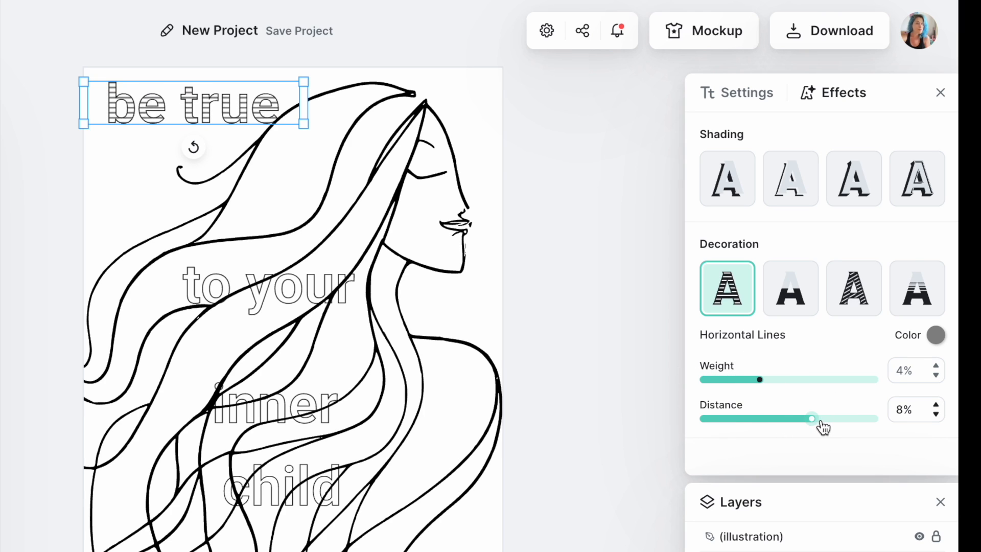
click(934, 337)
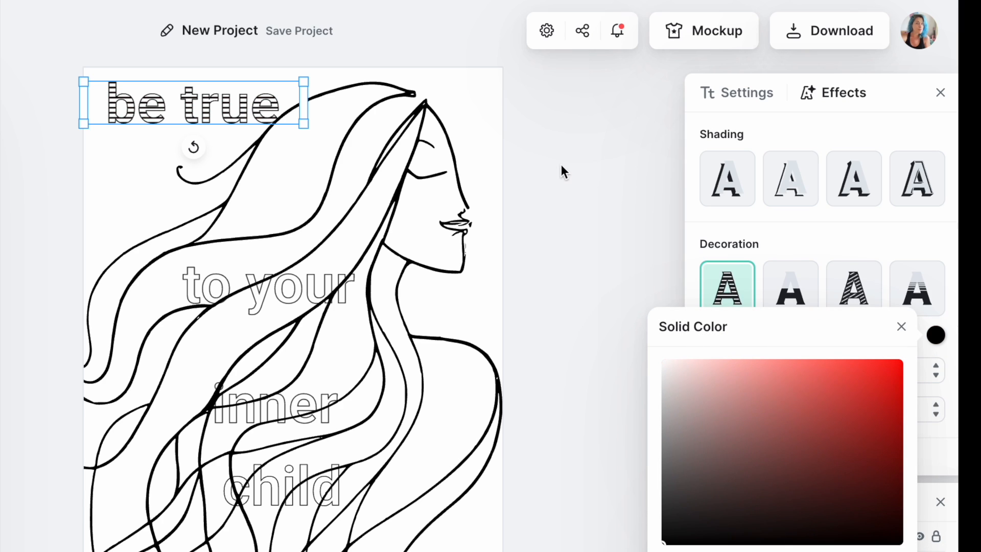
click(750, 271)
click(777, 312)
Set the font of the "be true" text to Ambery Garden after trying Barely Enough.
click(751, 93)
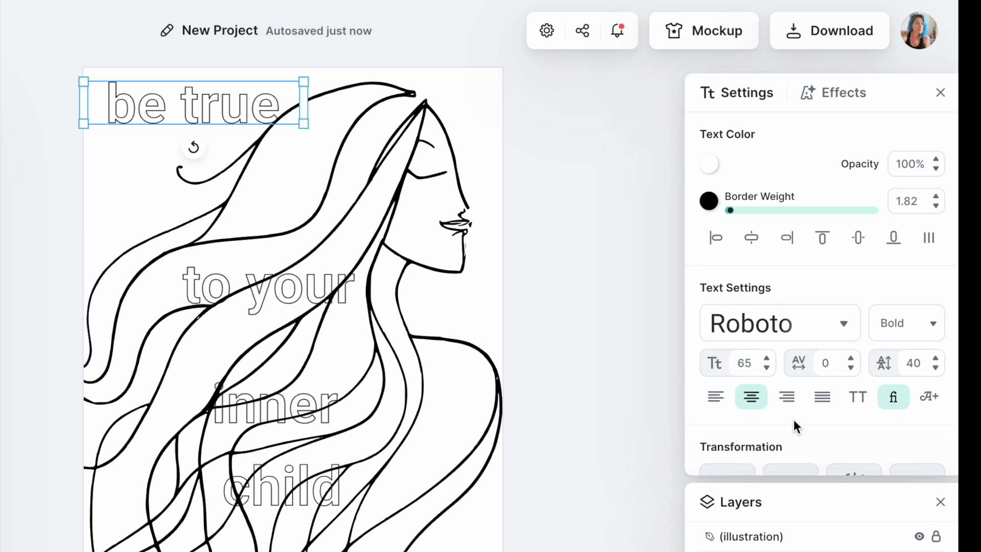
scroll(792, 419, down, 3)
click(780, 209)
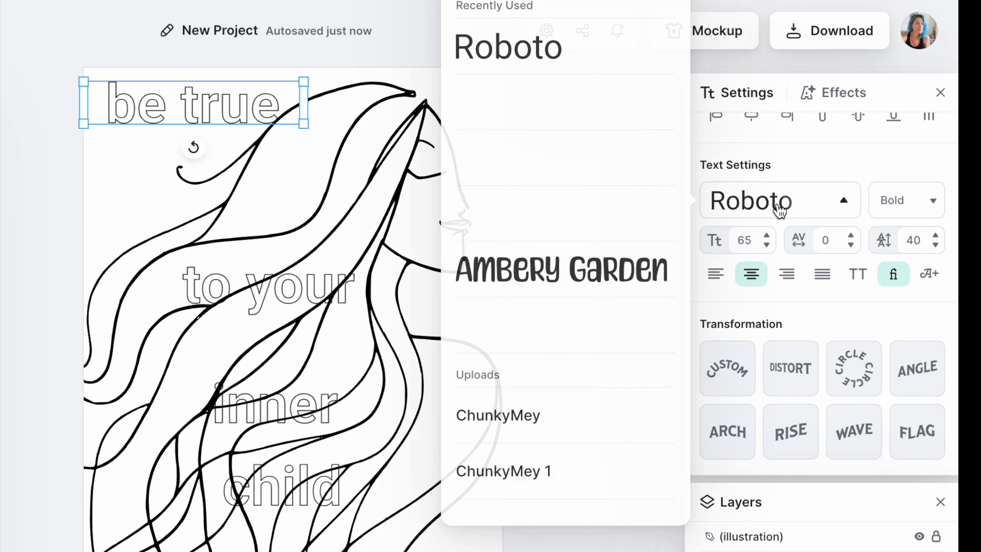
click(531, 326)
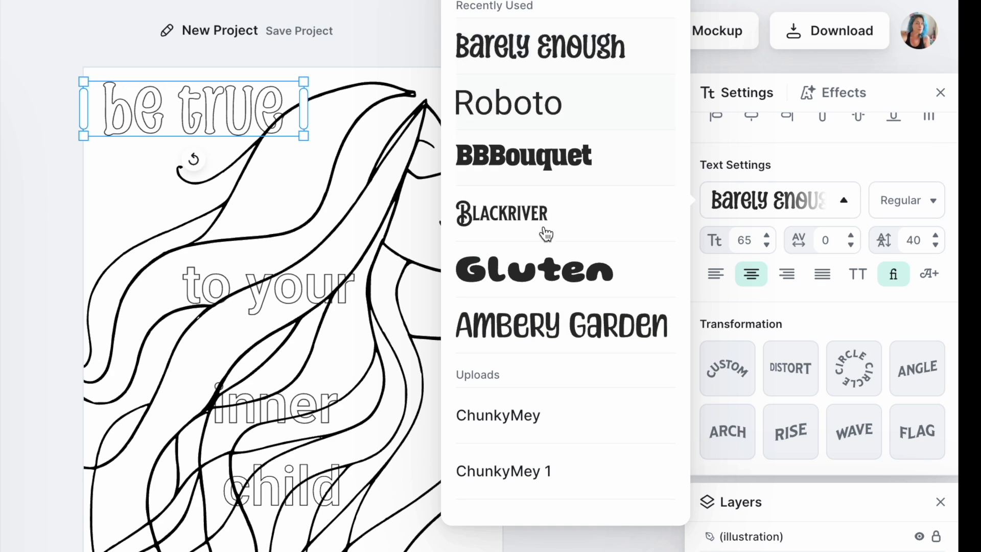
click(553, 335)
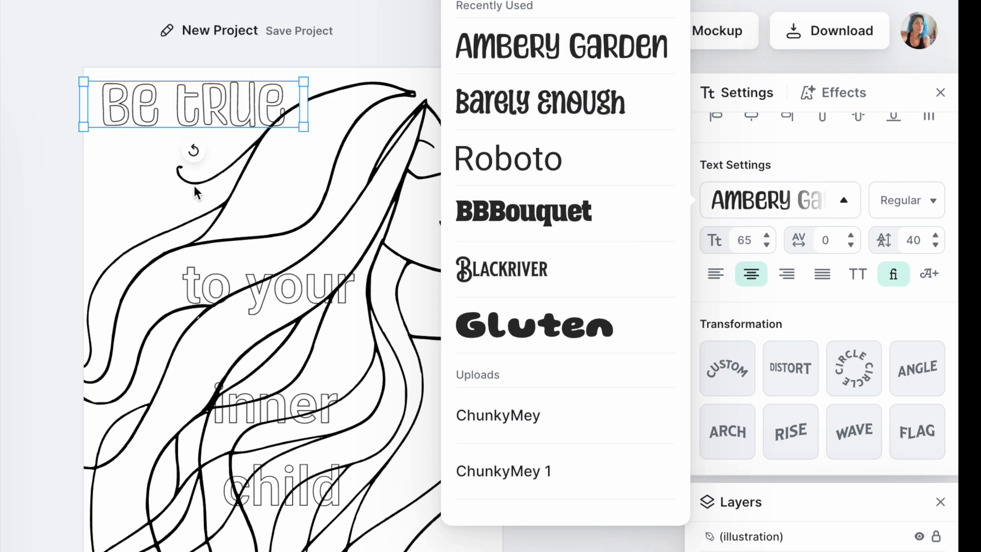
Set the font of "to your" to Barely Enough and the font of "inner" to Ambery Garden.
click(259, 285)
click(763, 207)
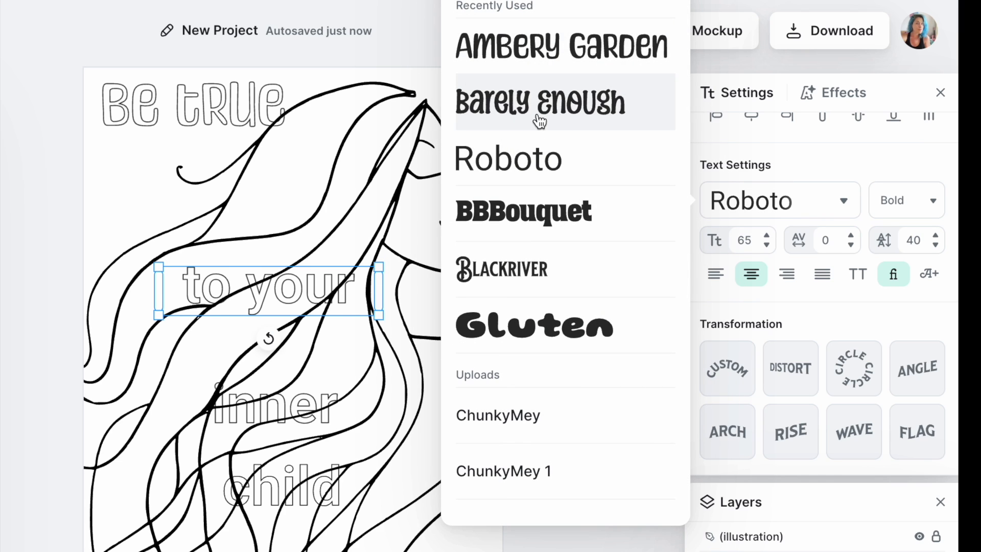
click(538, 121)
click(285, 404)
click(761, 207)
click(586, 104)
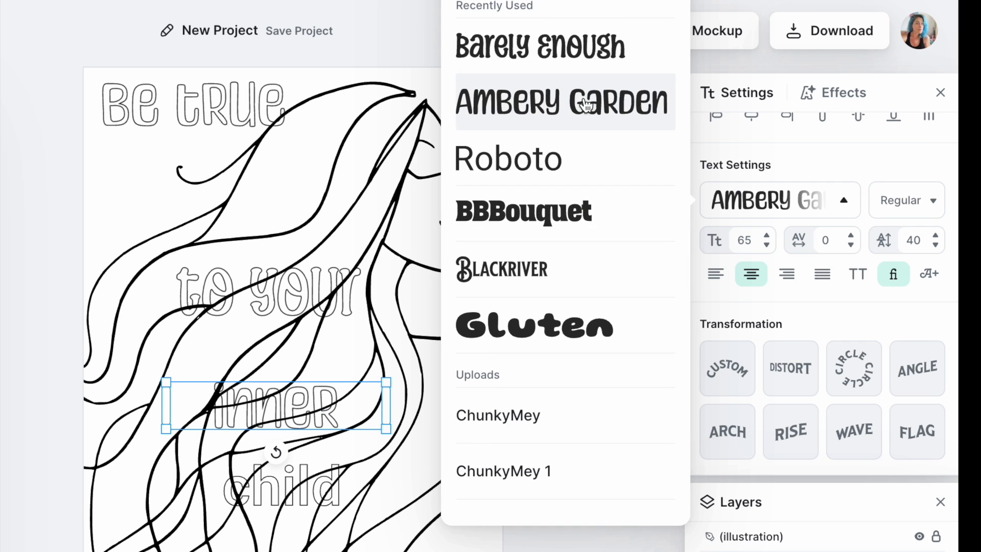
Set the font of the "child" text to Barely Enough.
click(301, 486)
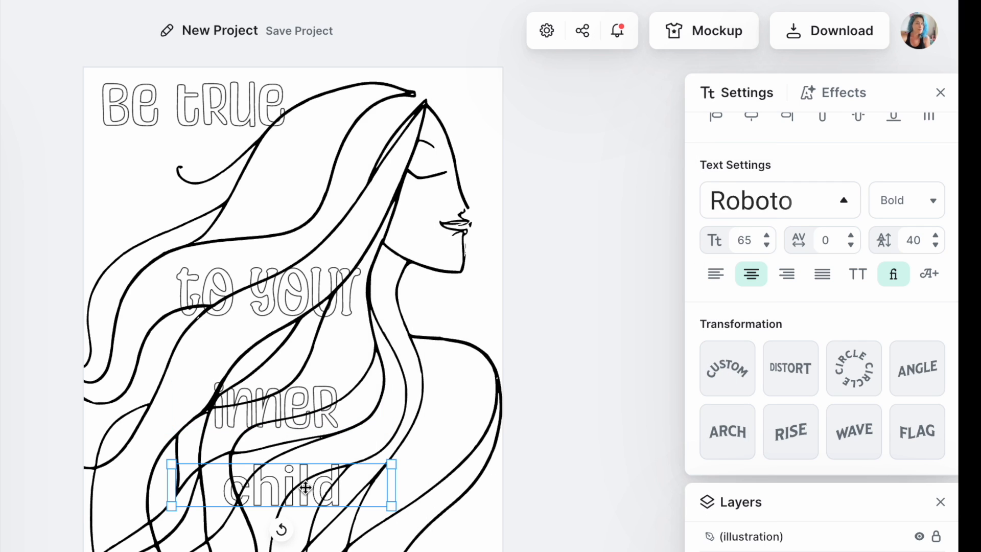
click(767, 205)
click(552, 103)
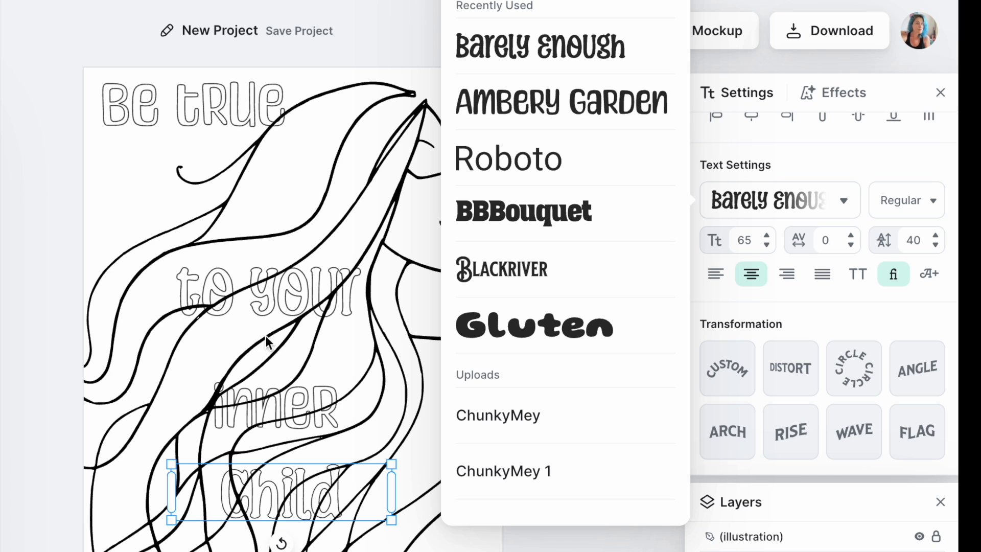
click(259, 190)
Apply the Distort transformation to "be true" and lower its left end so the lettering rises toward the top of the hair.
click(231, 119)
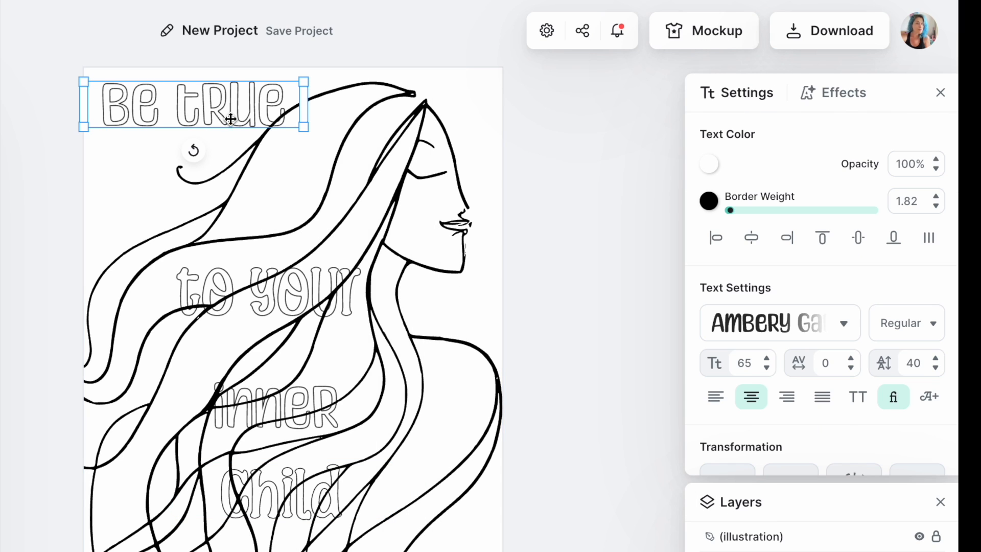
scroll(840, 452, down, 3)
click(789, 369)
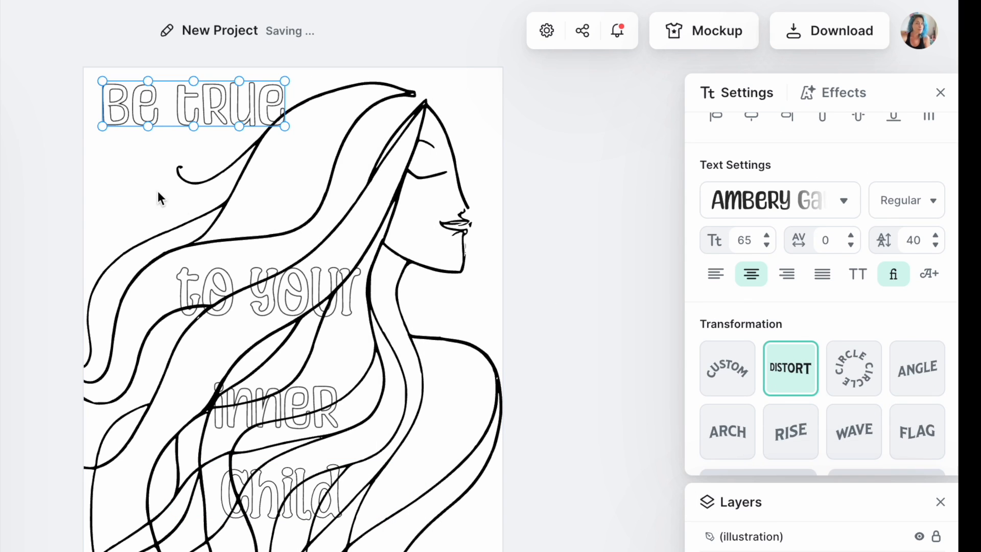
click(285, 130)
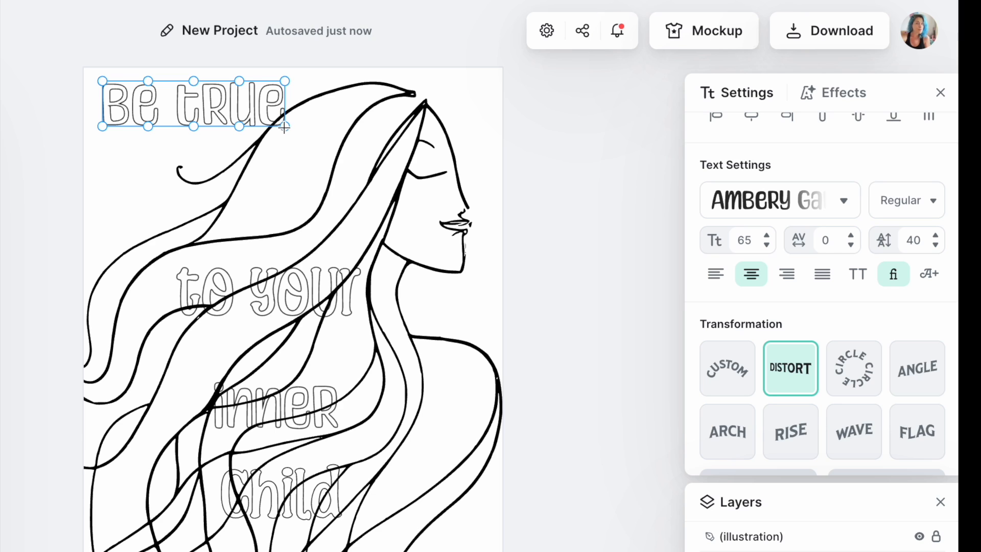
drag(285, 126, 284, 105)
drag(193, 130, 197, 168)
drag(104, 126, 110, 211)
drag(102, 81, 109, 145)
drag(109, 211, 95, 219)
drag(107, 146, 92, 141)
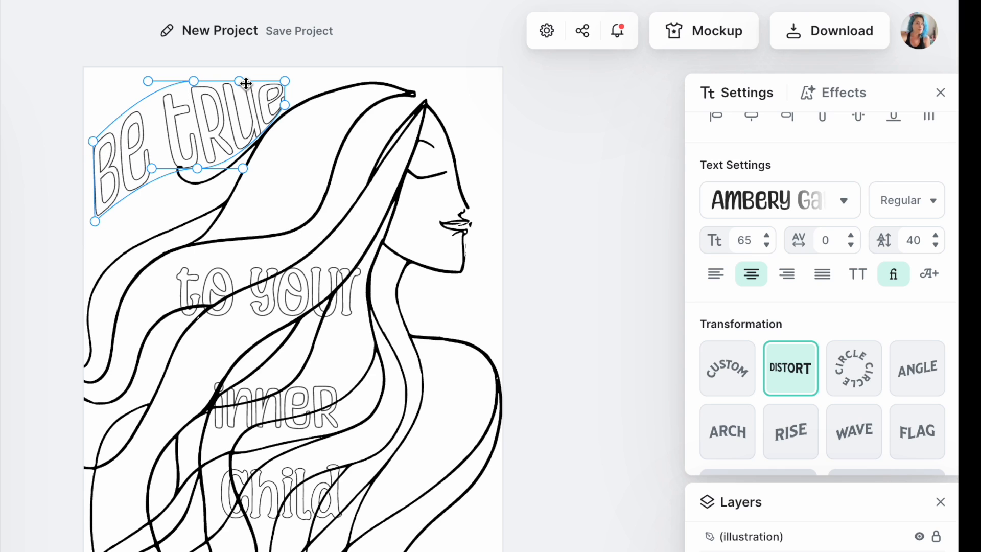
Refine the distorted upper and lower edges of "be true" to follow the hair outline, and slant its left end.
drag(245, 83, 240, 58)
drag(192, 82, 163, 119)
drag(198, 167, 245, 178)
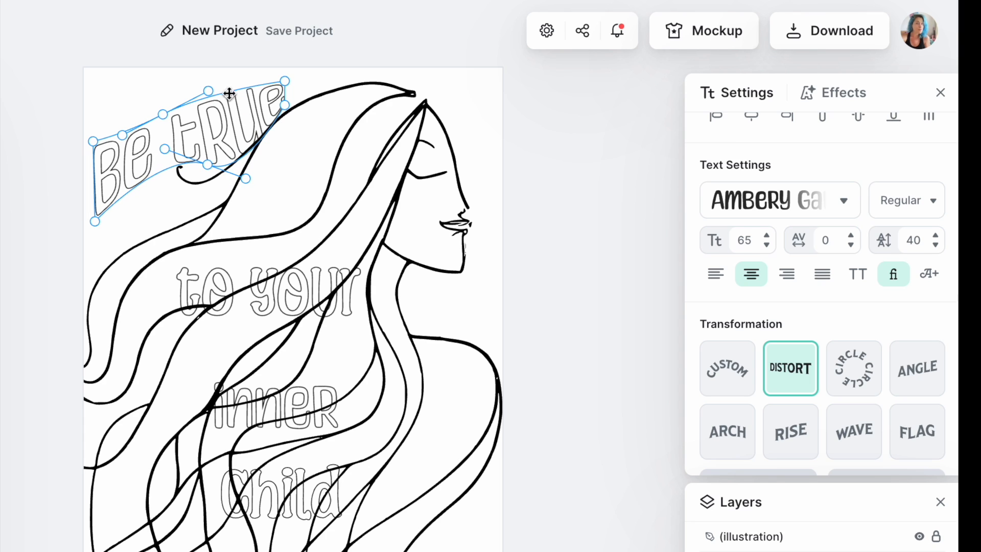
drag(247, 179, 240, 137)
drag(207, 166, 223, 158)
drag(96, 222, 116, 217)
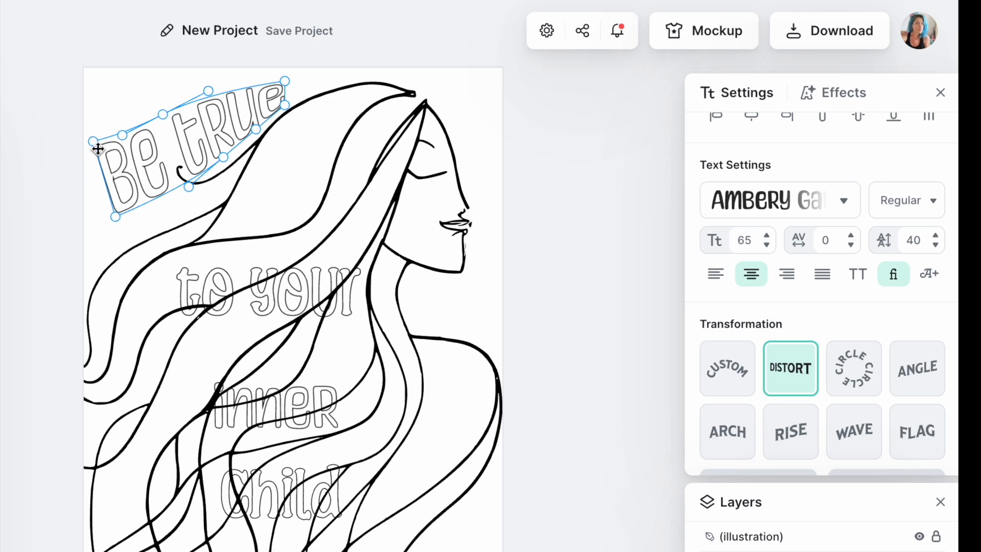
drag(93, 143, 97, 158)
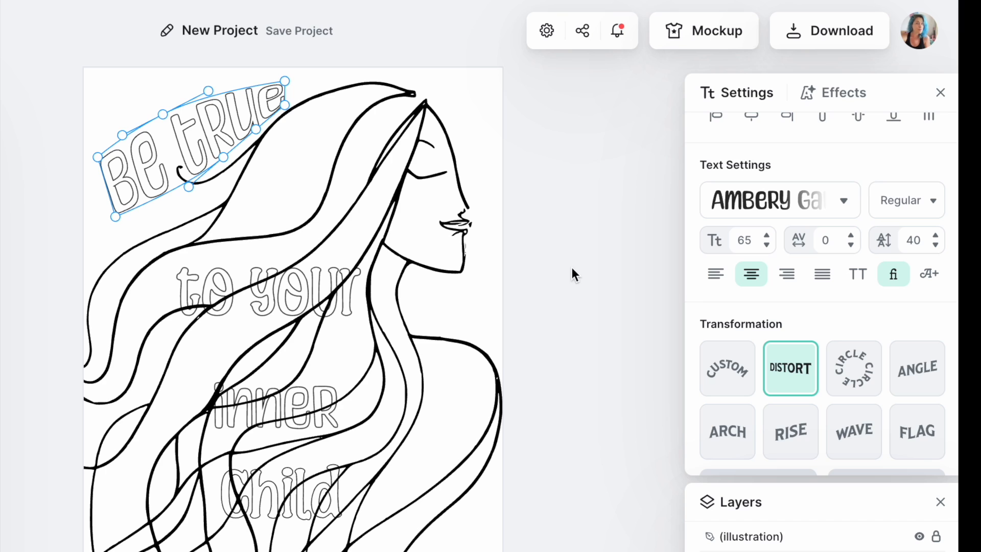
Move "to your" onto the uppermost hair strand and rotate it to slope diagonally upward along the strand.
click(345, 238)
drag(273, 298, 308, 166)
drag(302, 208, 332, 197)
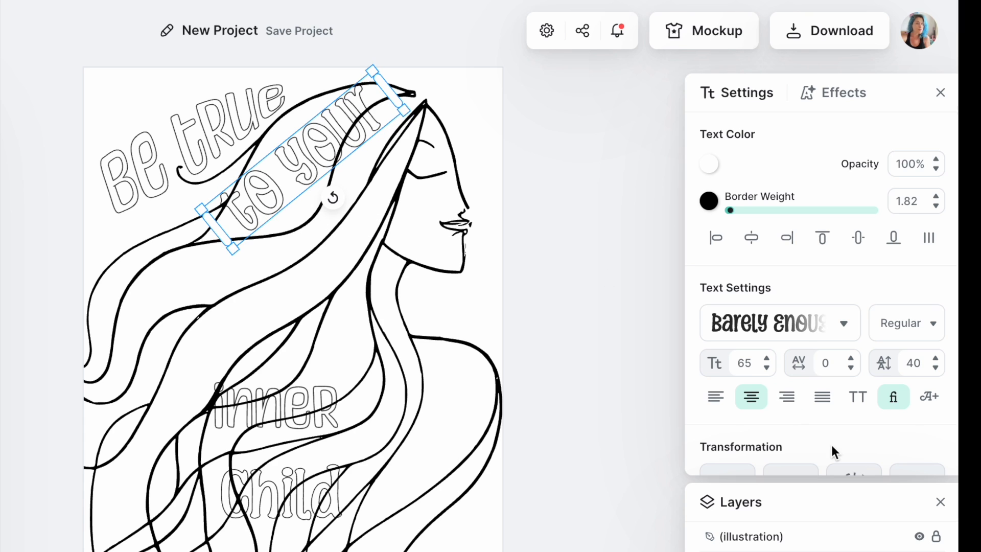
Apply the Distort transformation to "to your" and reshape its ends and edges to fit inside the uppermost hair strand.
scroll(806, 340, down, 1)
scroll(806, 340, down, 3)
click(794, 388)
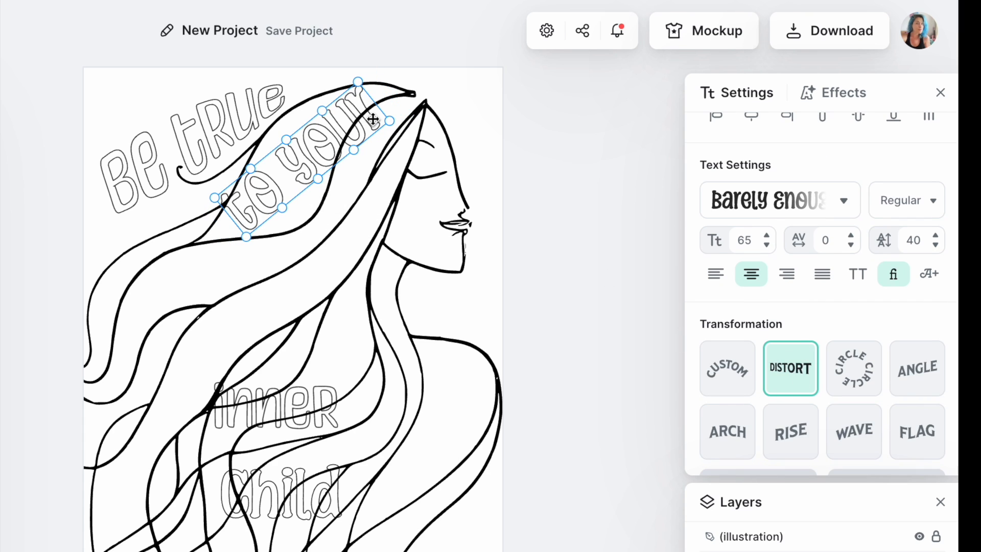
drag(391, 123, 324, 96)
drag(286, 140, 317, 187)
drag(353, 159, 334, 148)
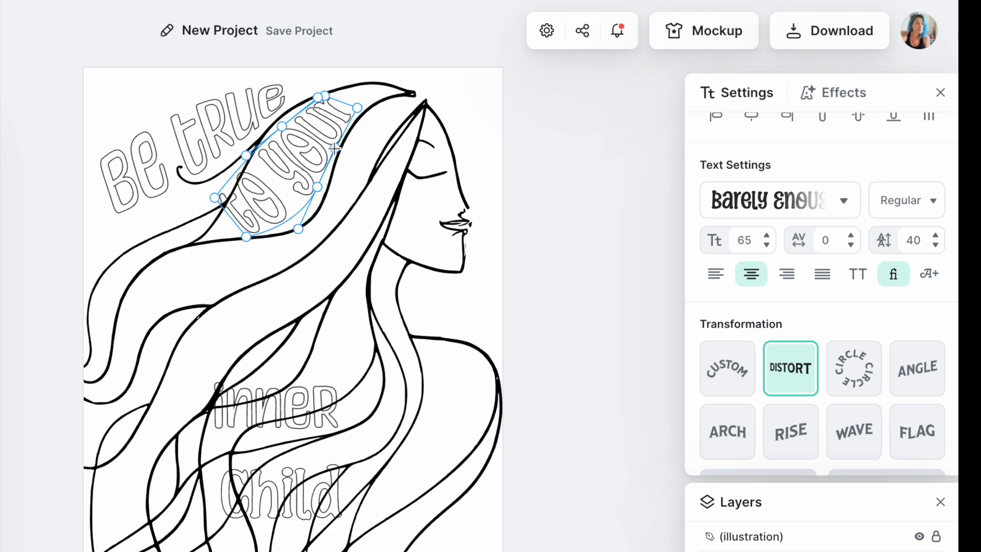
drag(216, 198, 263, 236)
click(284, 293)
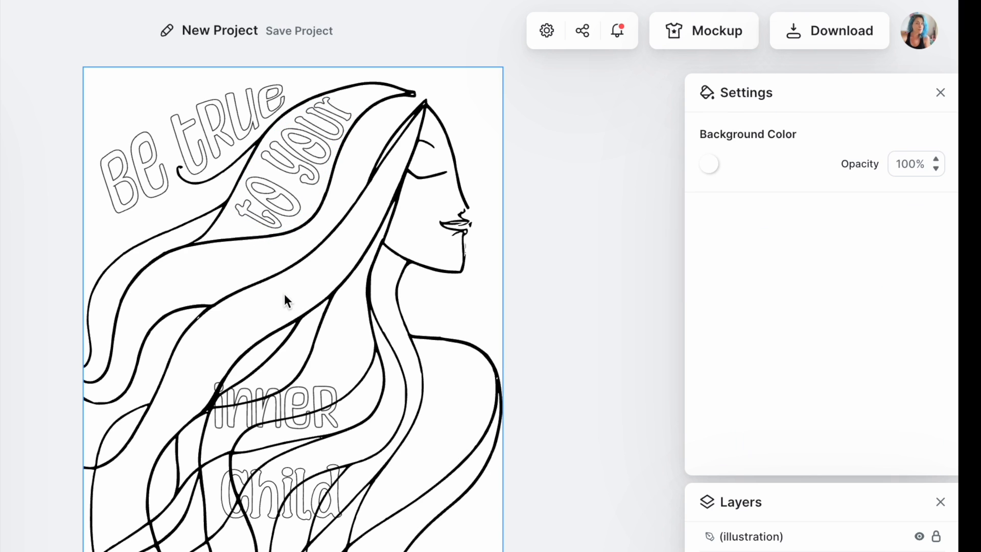
Move "inner" into the hair strand below "to your" and apply the Distort transformation to it.
click(290, 423)
drag(277, 414, 200, 269)
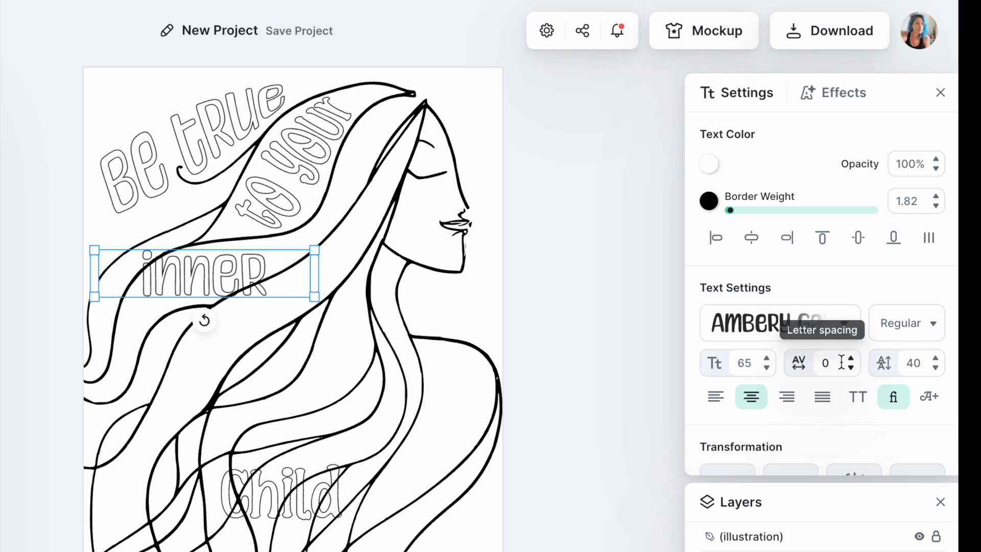
scroll(812, 396, down, 3)
click(796, 391)
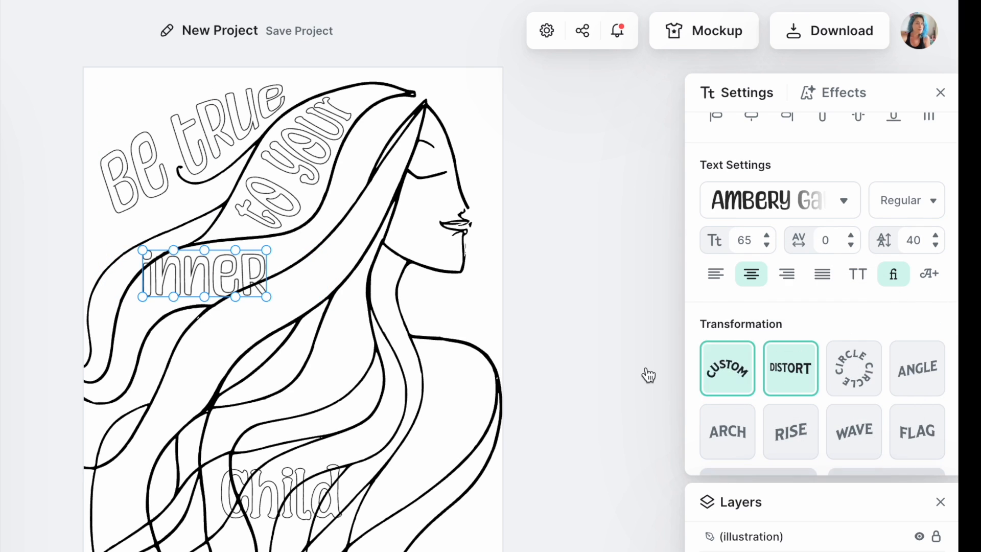
Reshape the distorted "inner" text by narrowing its right end, lowering its left end and curving its upper edge along the strand.
drag(267, 253, 266, 242)
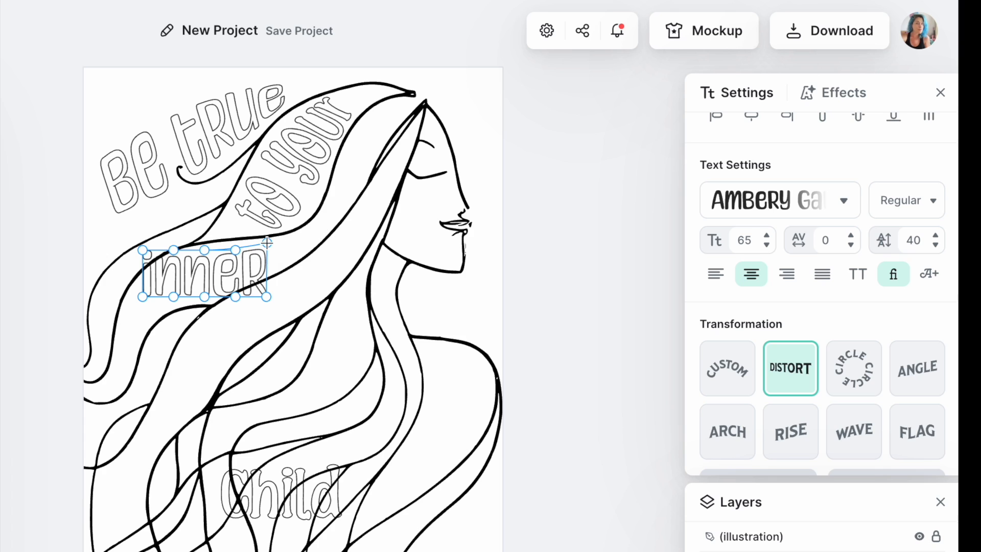
drag(267, 296, 268, 272)
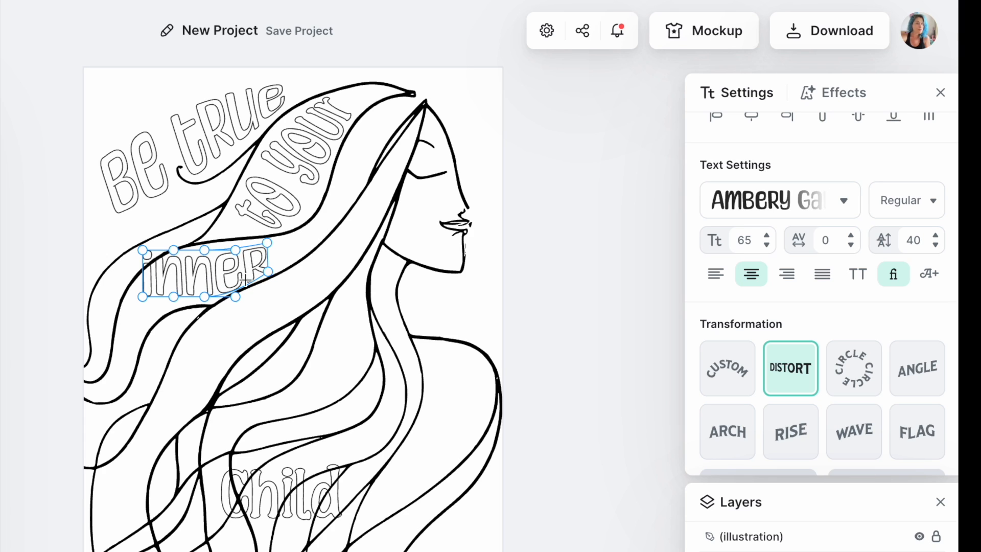
drag(143, 294, 143, 325)
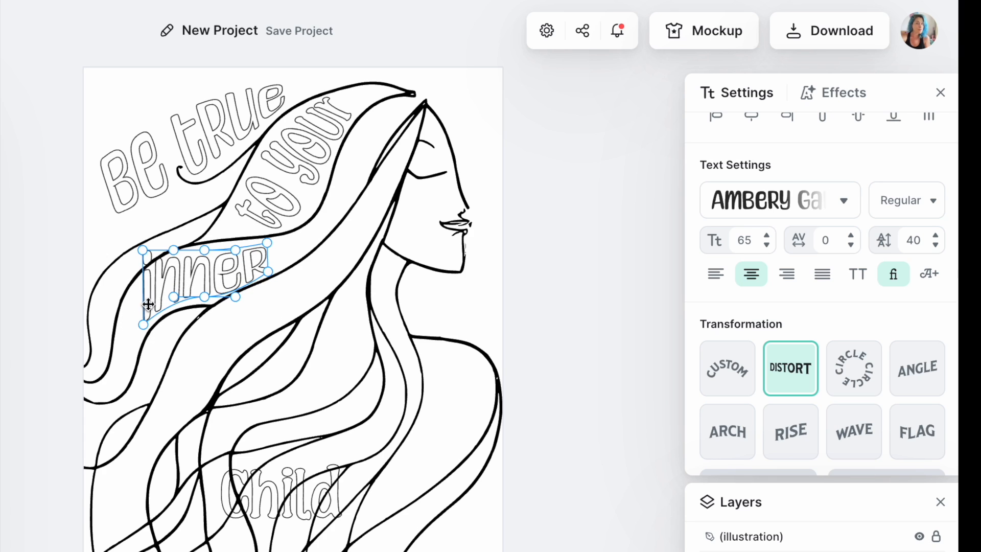
drag(143, 250, 134, 289)
drag(219, 252, 195, 250)
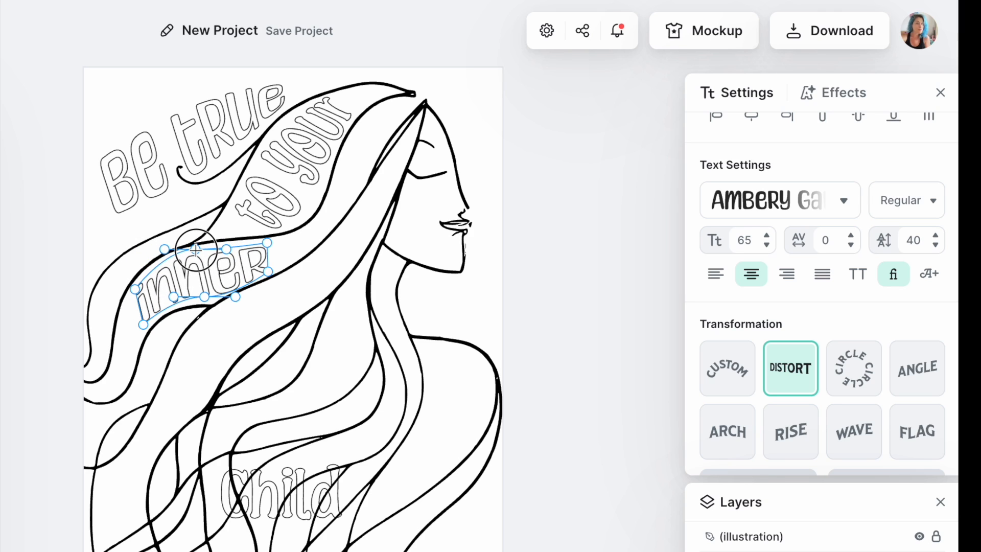
click(330, 341)
Move "child" into the hair strand below "inner" and apply the Distort transformation to it.
drag(297, 489, 280, 310)
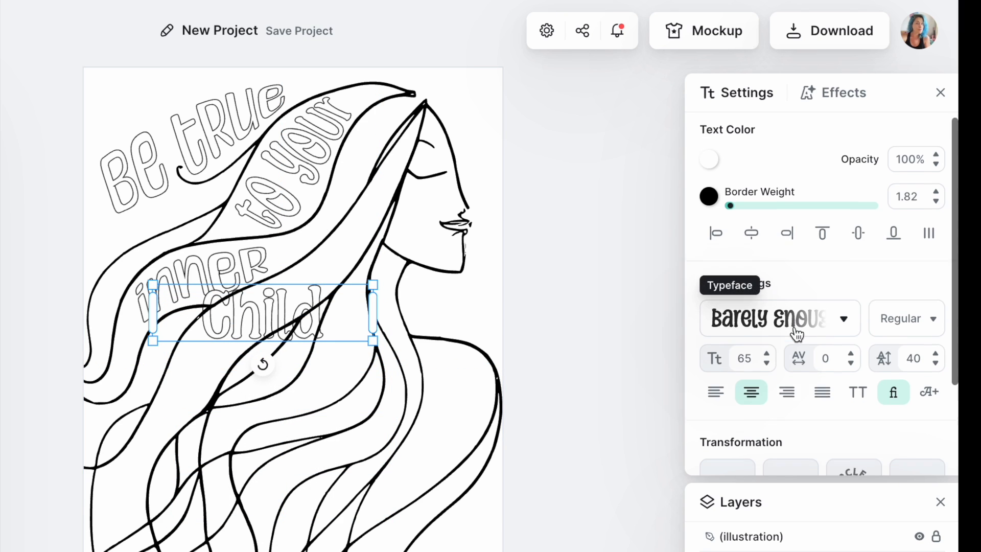
scroll(793, 327, down, 3)
click(795, 383)
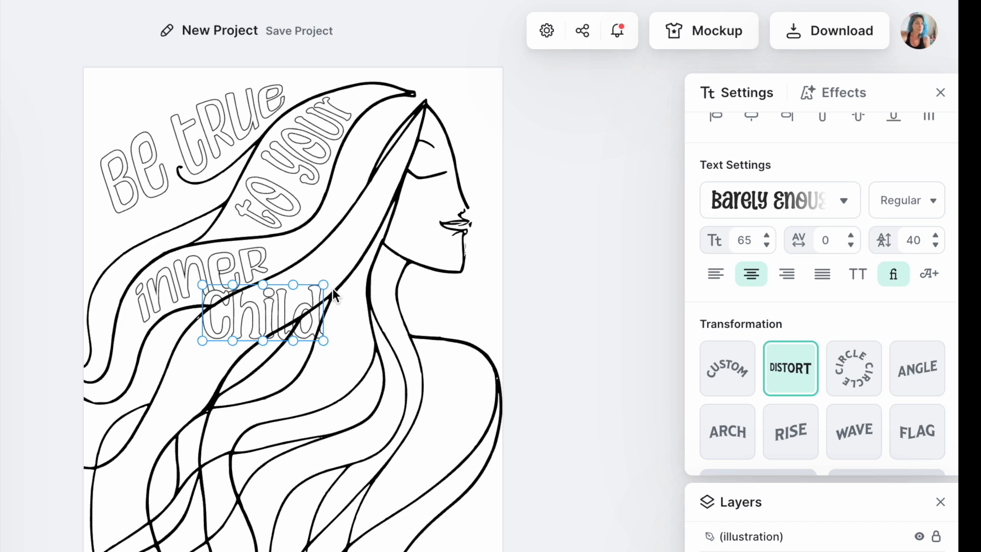
Reshape the distorted "child" text by raising its right end, lowering its left end and curving its edges along the strand.
drag(323, 282, 318, 261)
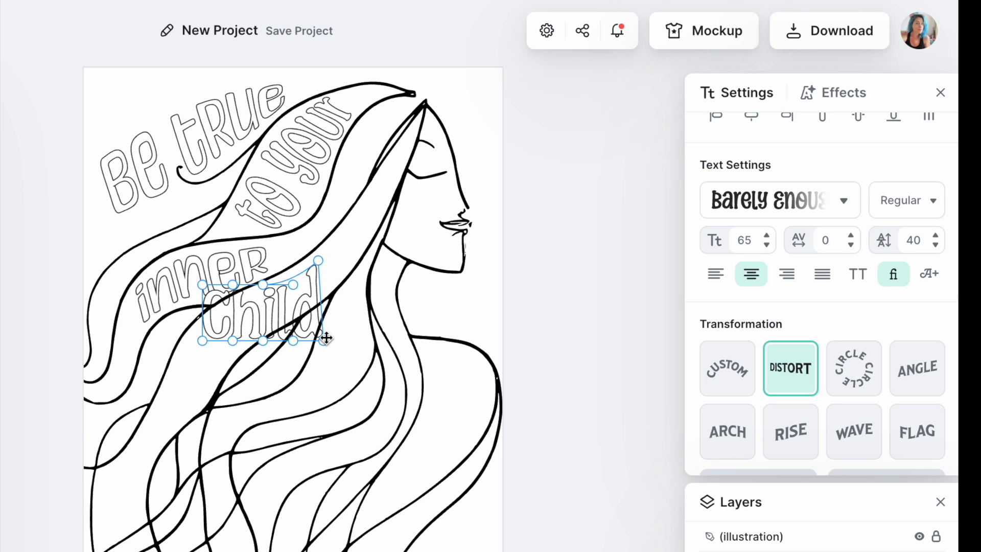
drag(325, 339, 326, 287)
drag(209, 296, 209, 387)
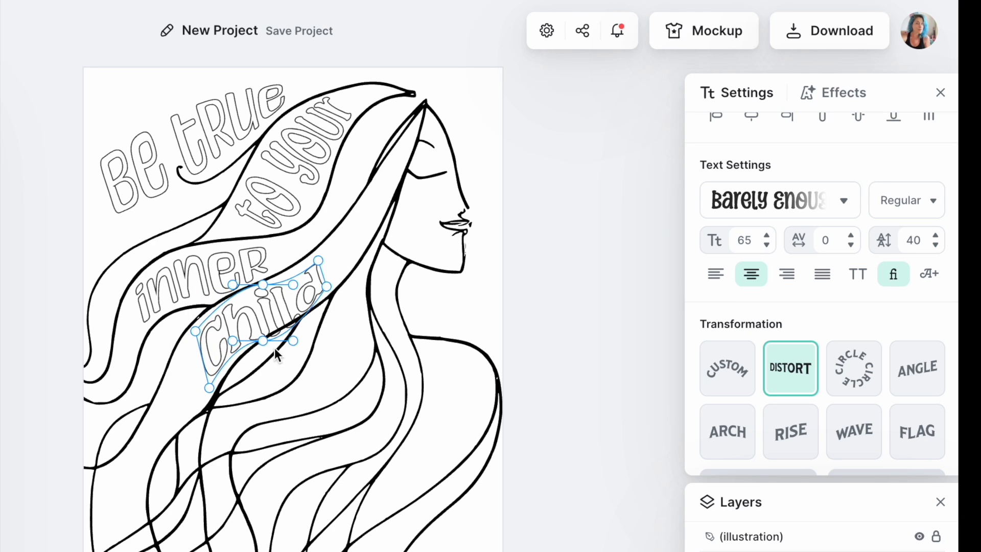
drag(293, 342, 286, 322)
drag(293, 285, 289, 275)
click(387, 240)
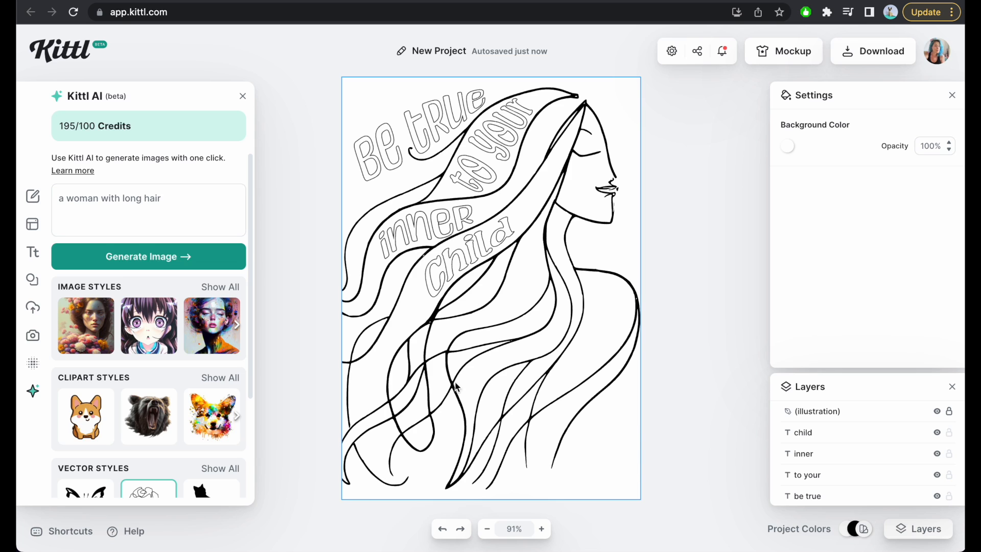
Unlock the woman illustration and group it with all four text elements.
click(949, 412)
click(593, 430)
key(super+a)
right_click(511, 331)
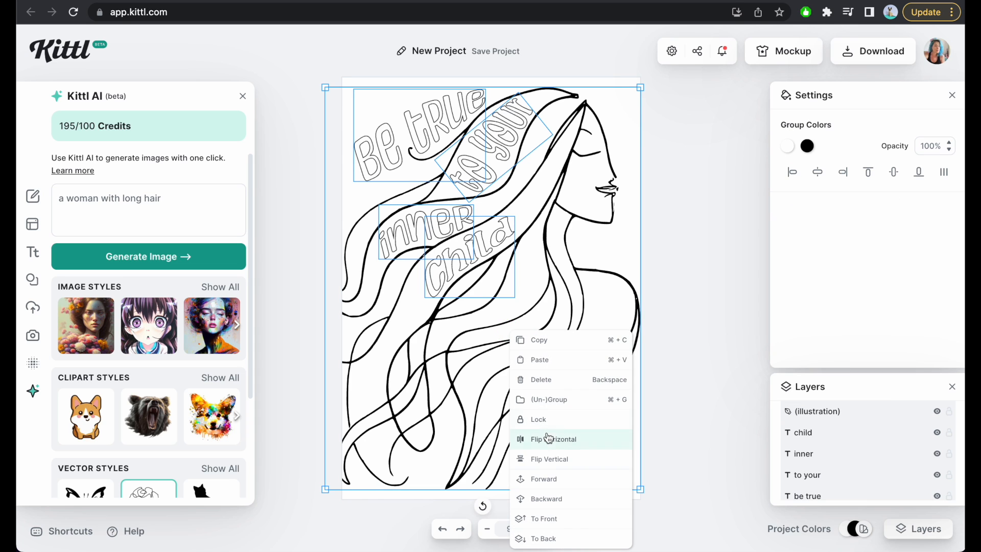
click(554, 399)
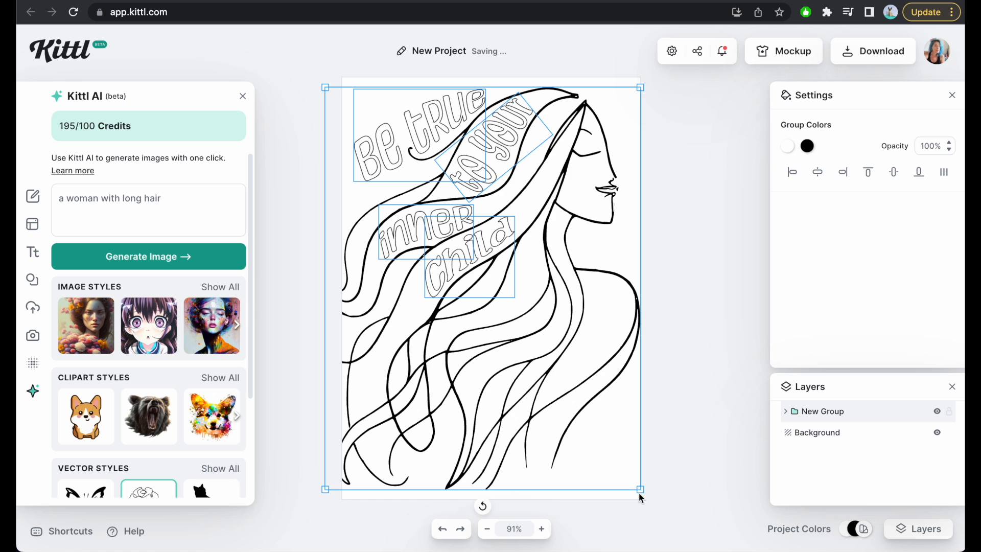
Enlarge the group slightly and shift it down so the hair runs off the page's left and lower edges.
drag(639, 489, 691, 551)
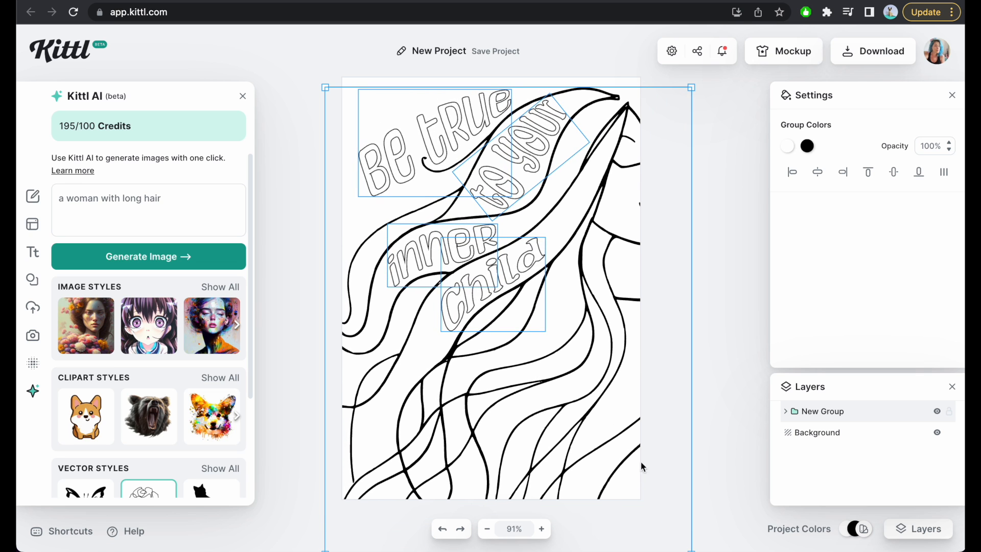
drag(570, 368, 552, 366)
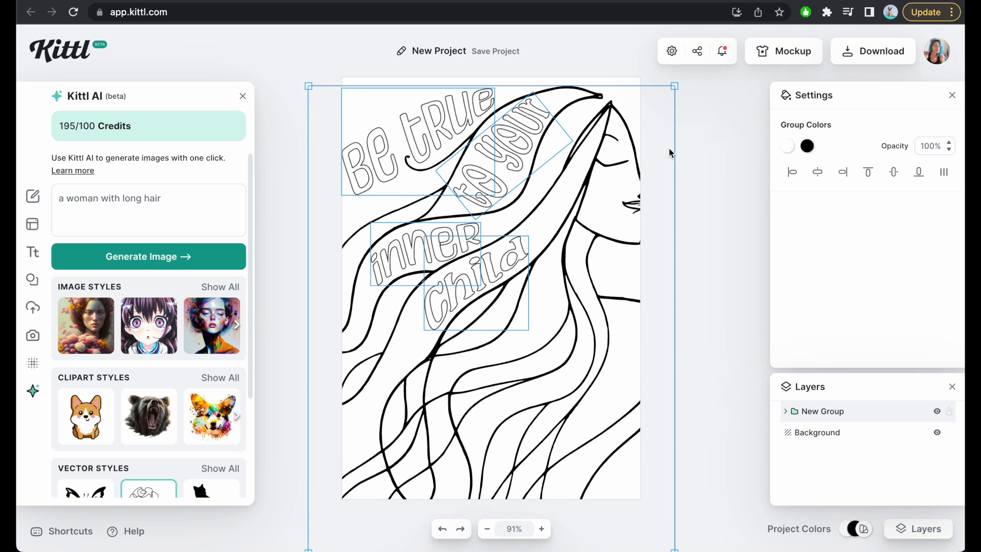
drag(678, 84, 650, 116)
drag(575, 185, 585, 196)
drag(658, 128, 647, 143)
drag(584, 208, 586, 192)
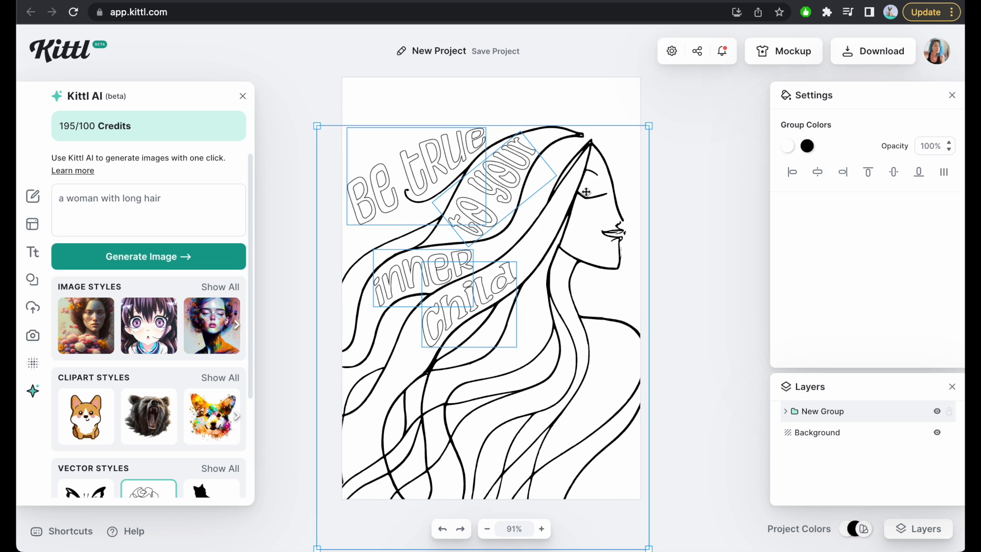
click(712, 181)
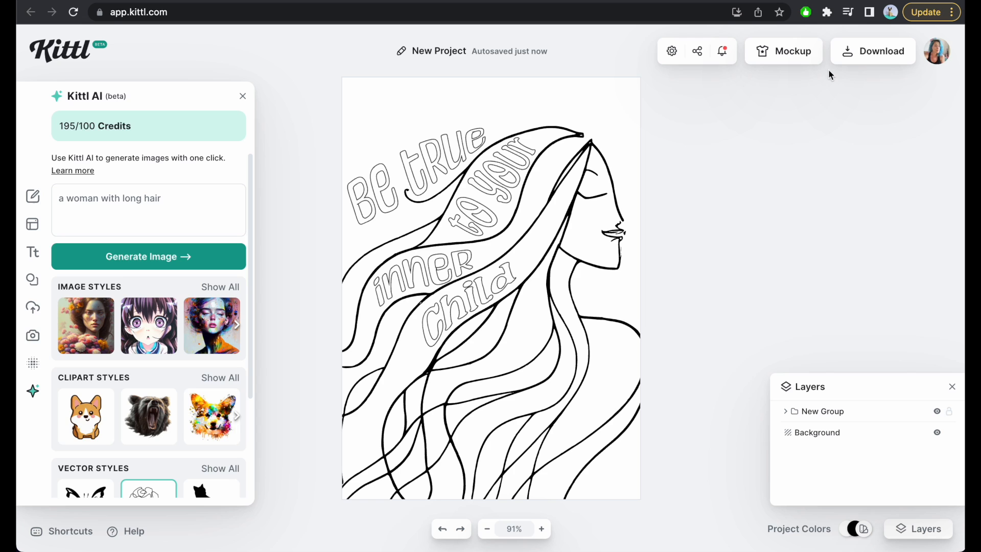
Change the artboard to a custom size of 9 × 9 inches.
click(671, 53)
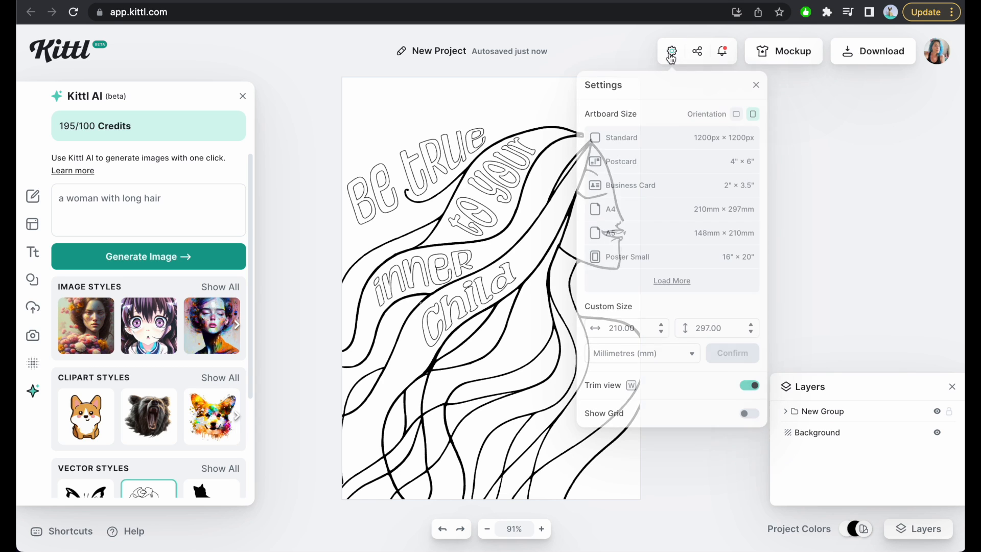
click(674, 360)
click(640, 383)
double_click(633, 324)
text(9)
click(731, 325)
text(8)
click(732, 352)
Scale and move the grouped artwork so the lettering and face sit fully inside the square page, with only its lower part cut off.
click(449, 322)
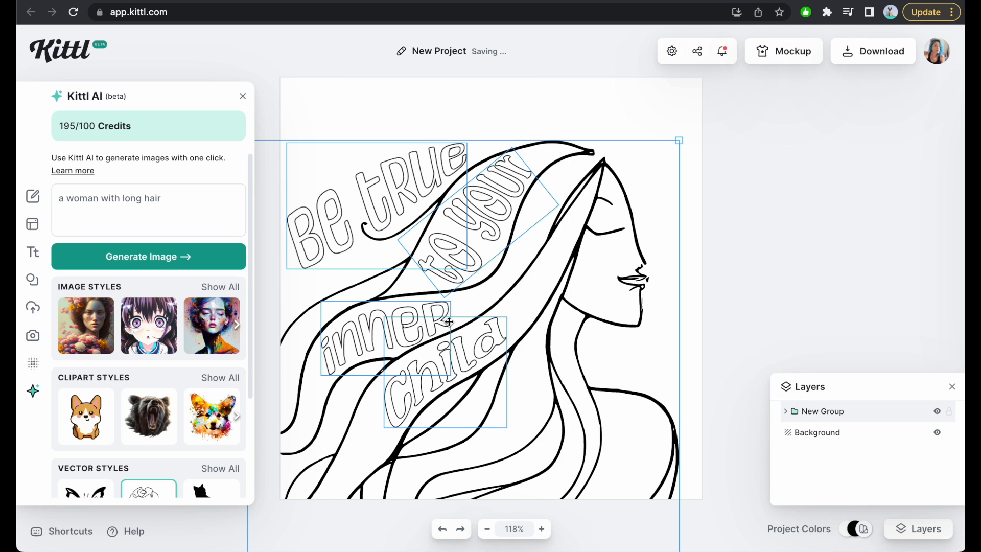
click(633, 312)
click(643, 266)
drag(639, 245, 662, 205)
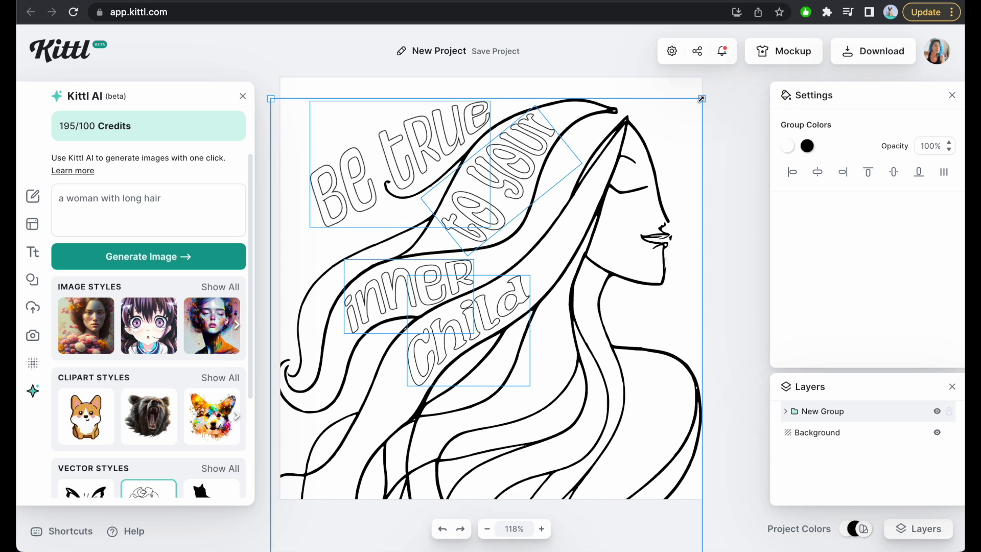
drag(702, 98, 671, 132)
drag(595, 198, 619, 155)
click(722, 168)
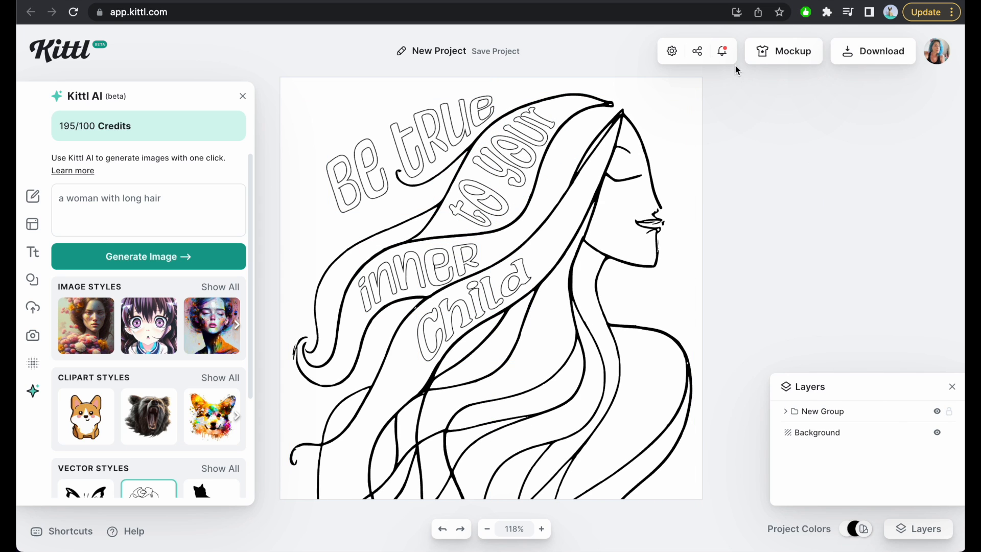
Rename the project as "inner child coloring page".
click(456, 51)
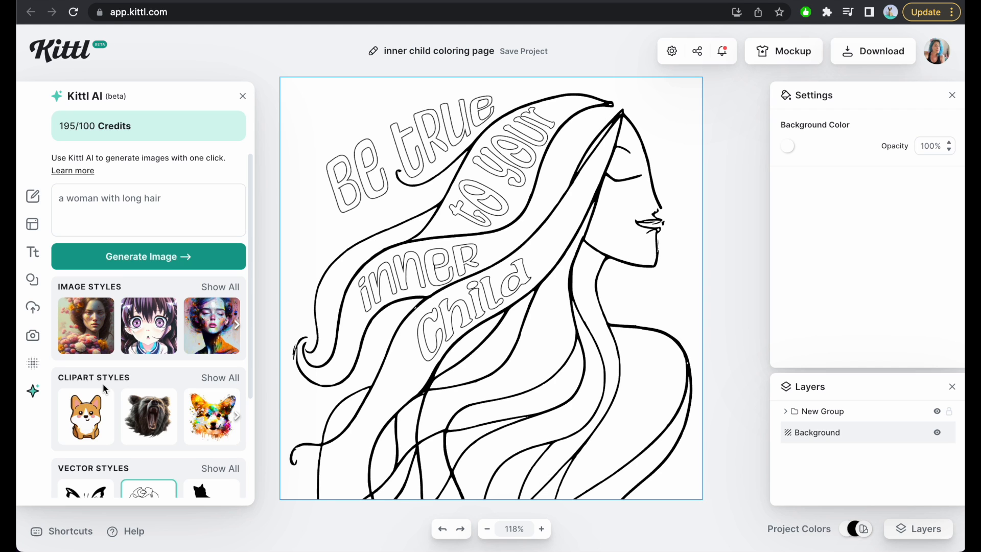
Add the butterfly from the detailed animal drawings in the illustration elements and place it over the woman's shoulder.
click(33, 280)
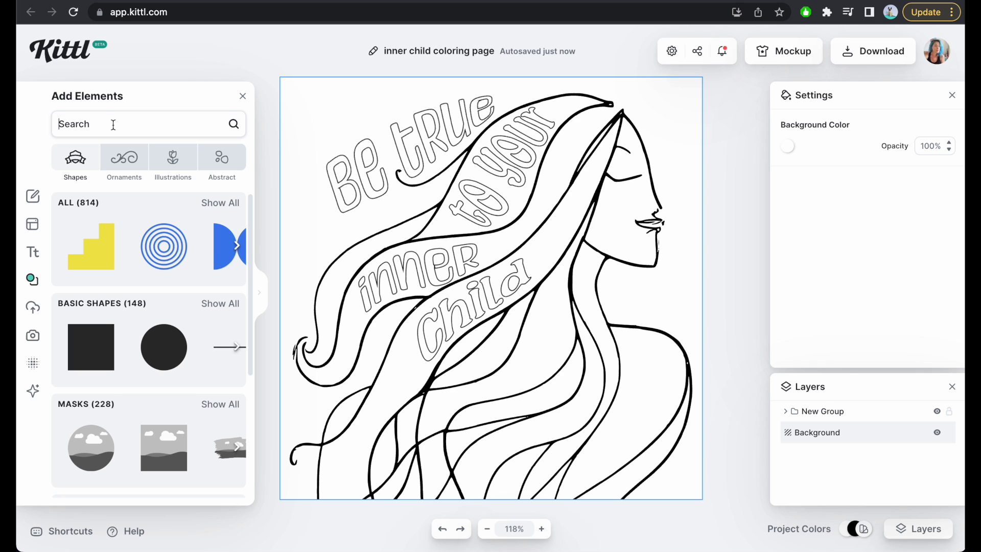
click(174, 159)
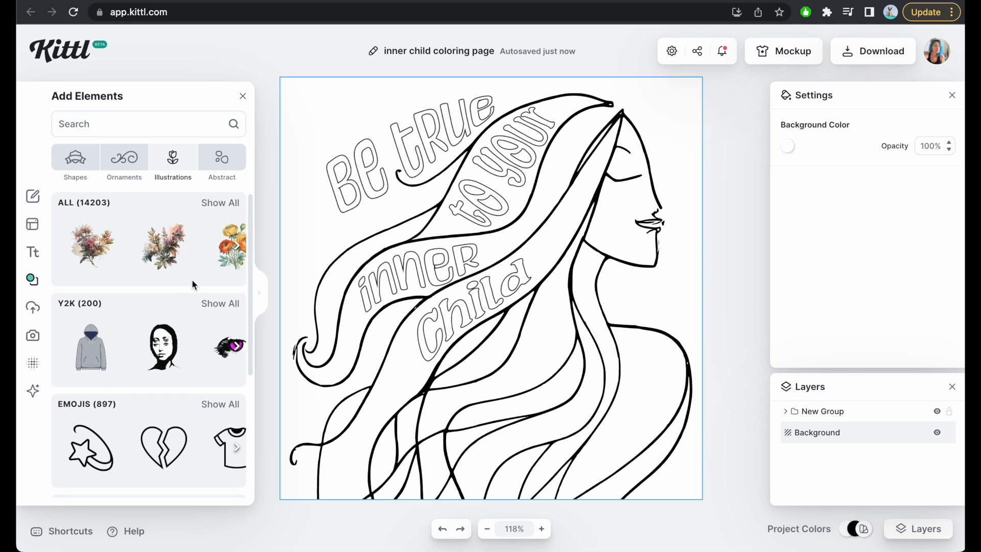
scroll(192, 280, down, 3)
click(222, 247)
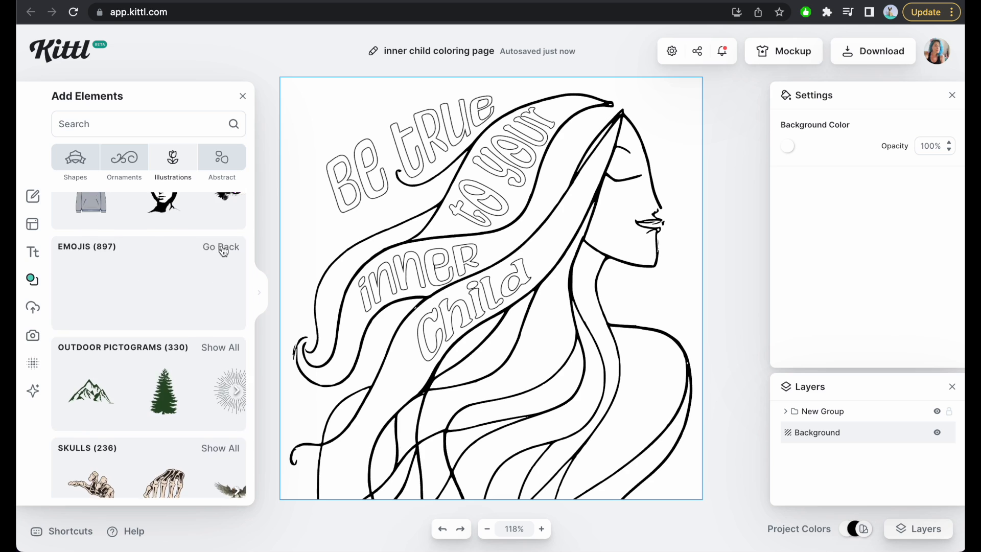
click(220, 202)
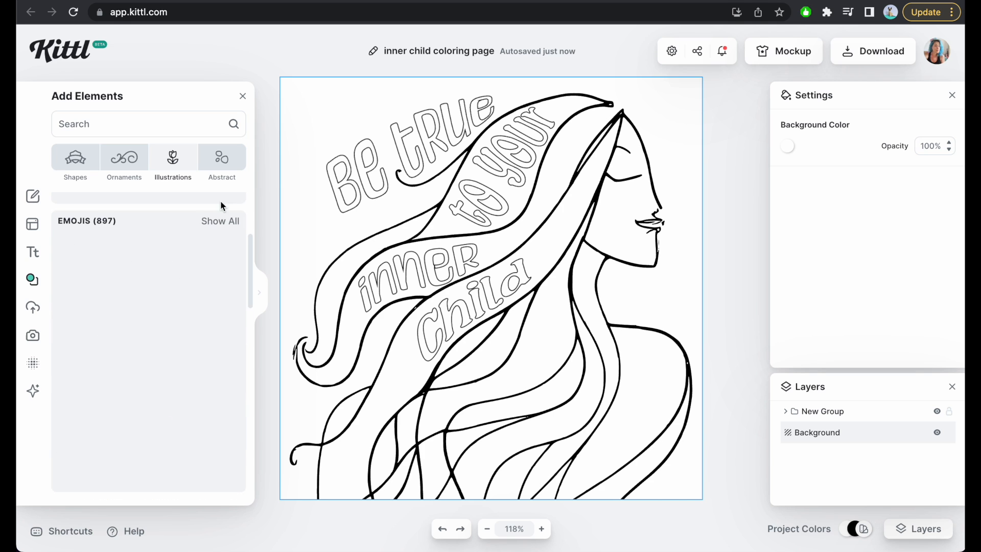
scroll(178, 326, down, 3)
scroll(178, 335, down, 1)
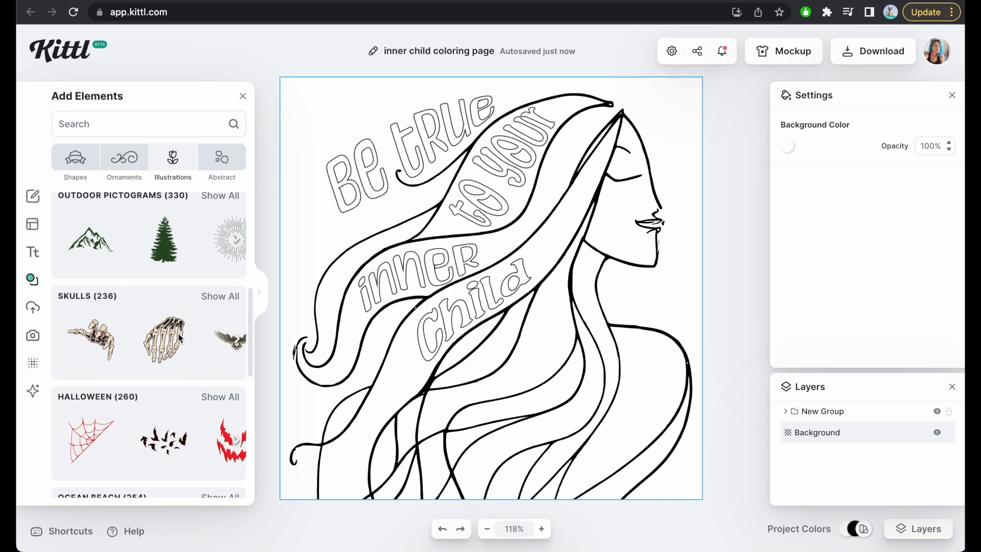
scroll(188, 346, down, 8)
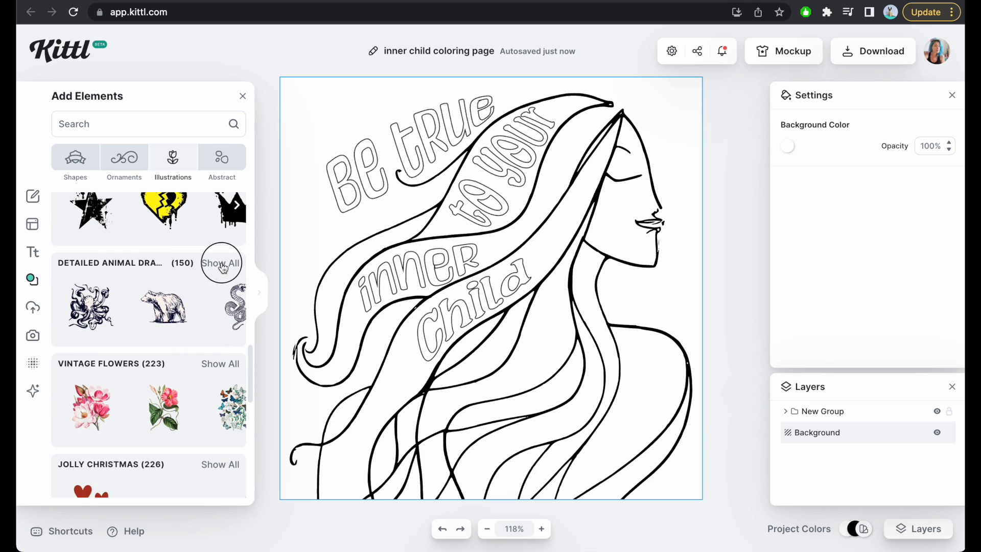
click(222, 263)
scroll(166, 353, down, 1)
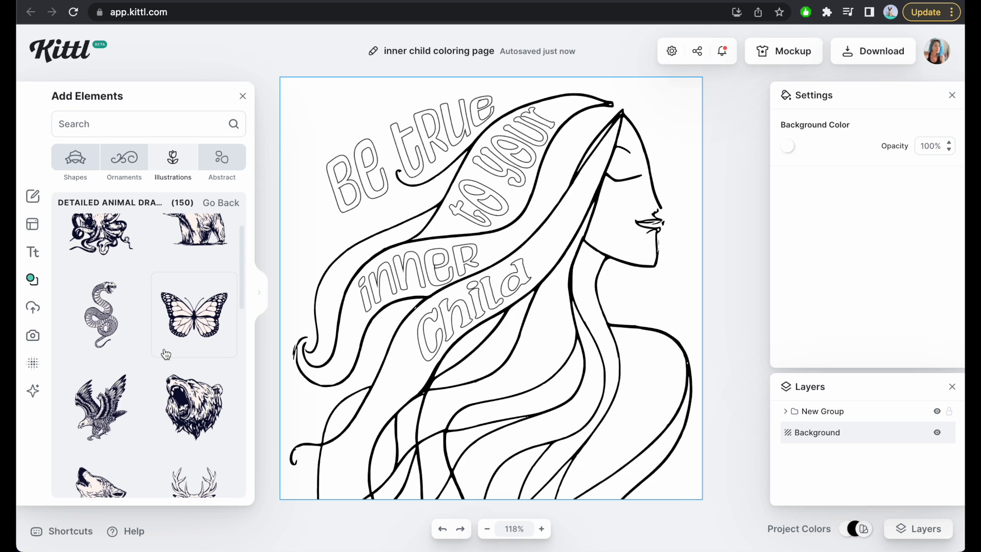
click(217, 308)
drag(505, 297, 620, 396)
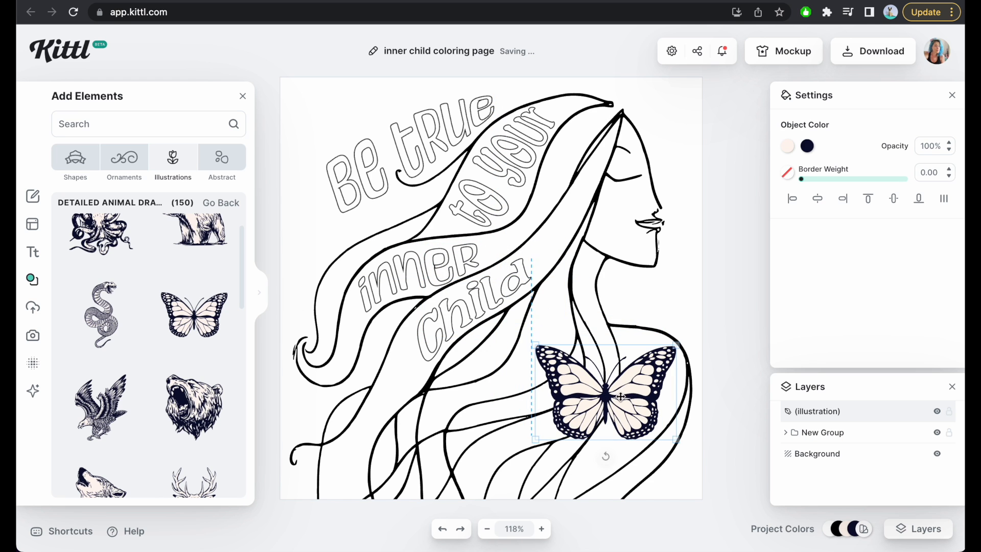
Recolor the butterfly, changing its dark navy to black (000000) and its cream fill to white (ffffff).
click(806, 147)
drag(667, 258, 610, 302)
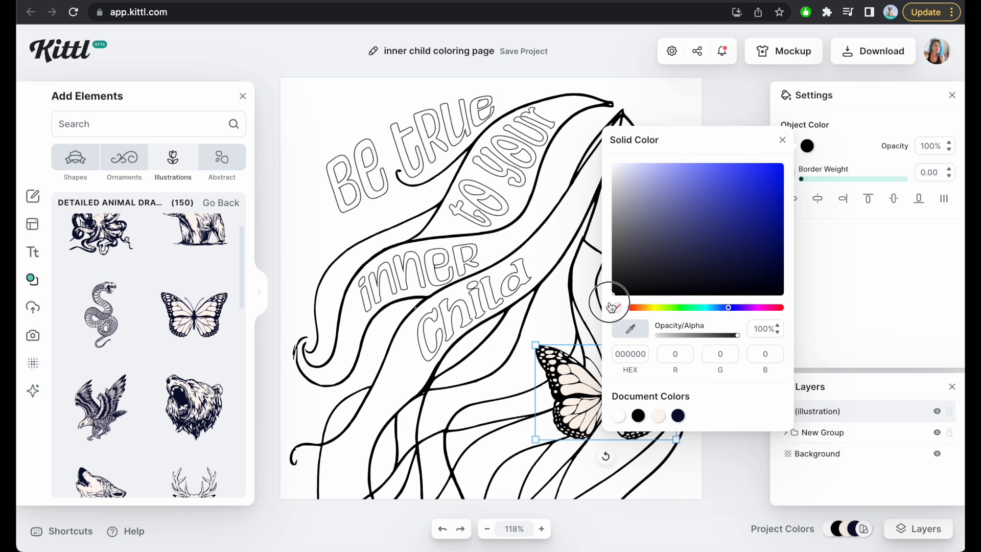
click(823, 148)
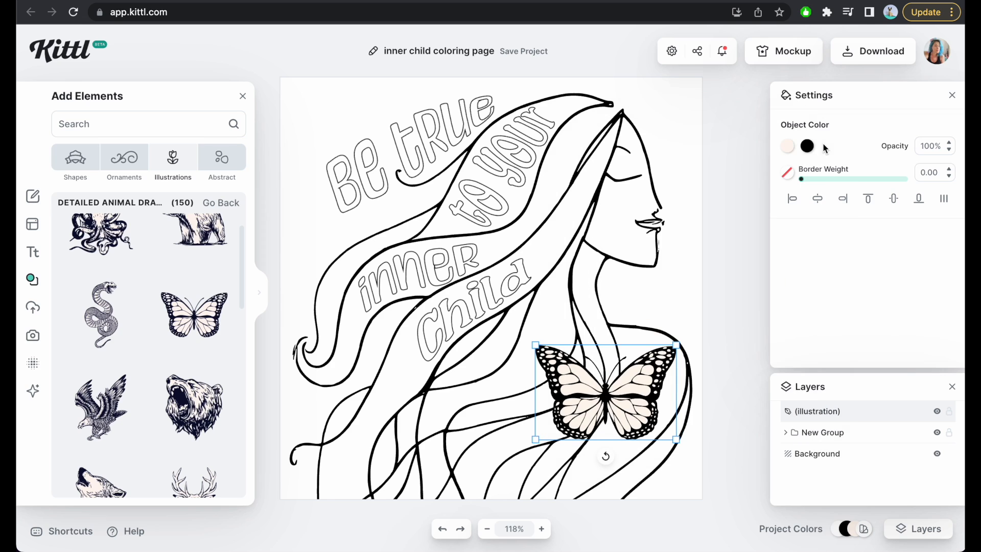
click(787, 147)
click(597, 416)
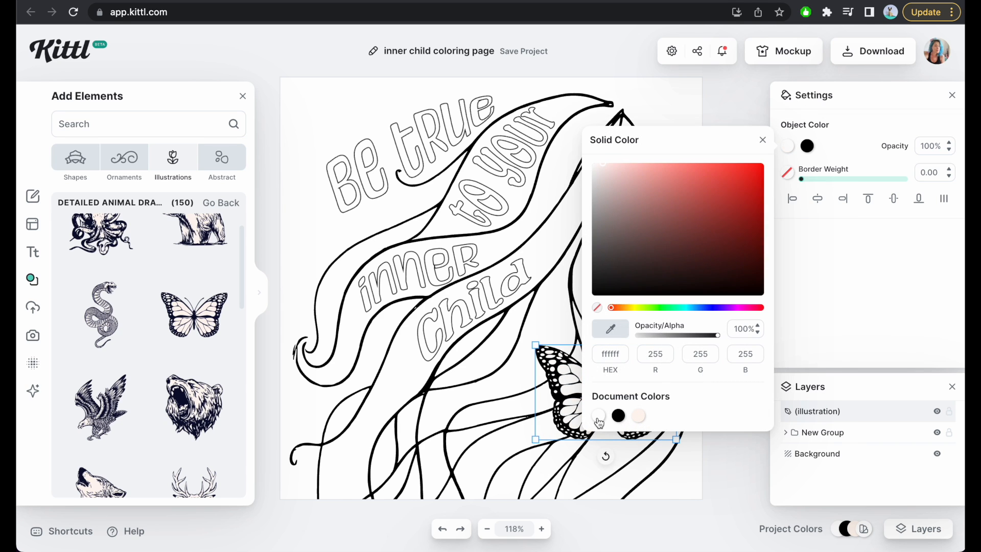
click(551, 446)
Tilt the butterfly counterclockwise, enlarge it and place it over the woman's chest and shoulder.
click(621, 413)
drag(605, 456, 624, 456)
drag(550, 458, 375, 539)
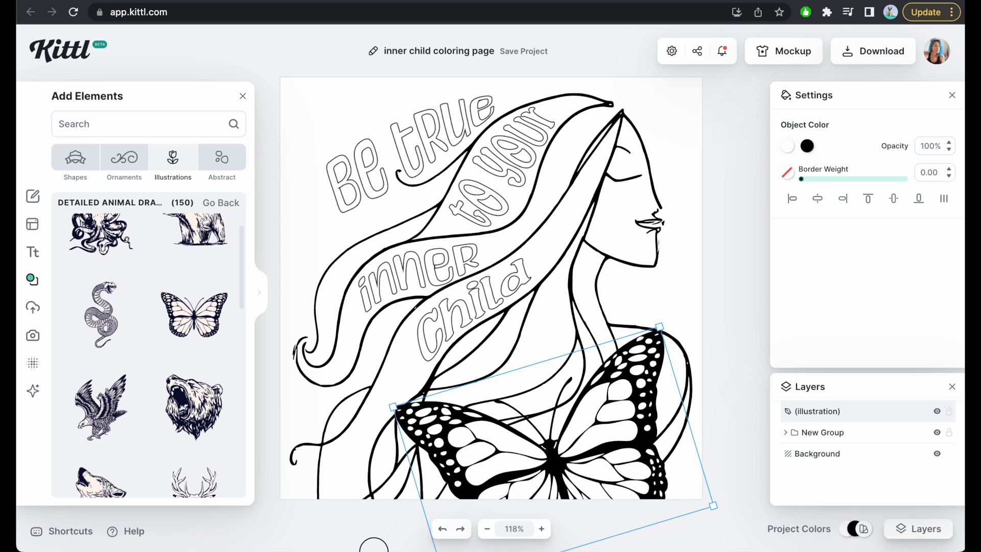
drag(585, 450, 618, 408)
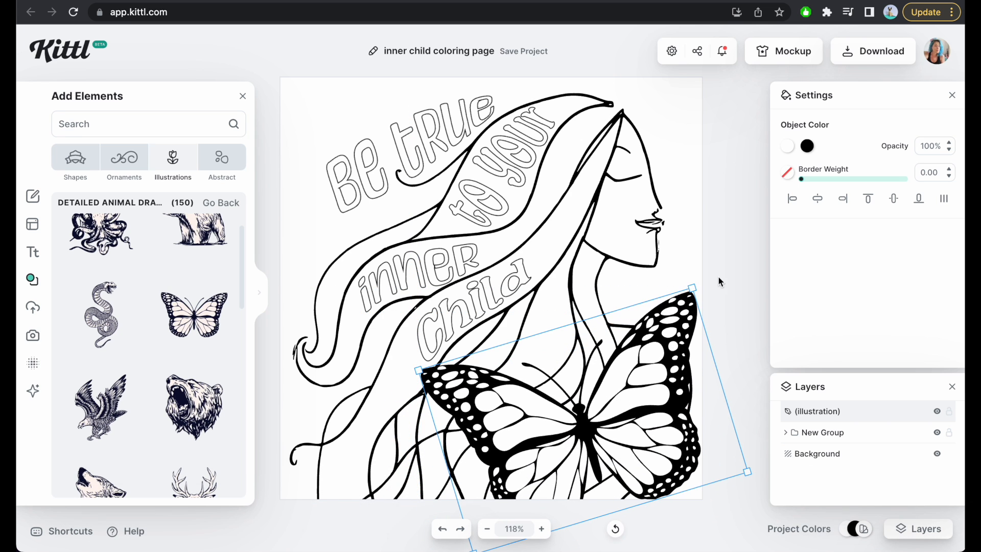
Enlarge the butterfly further and tilt it slightly more so it fills the lower right corner and runs off the page.
drag(693, 288, 742, 228)
drag(618, 369, 603, 399)
scroll(641, 447, down, 3)
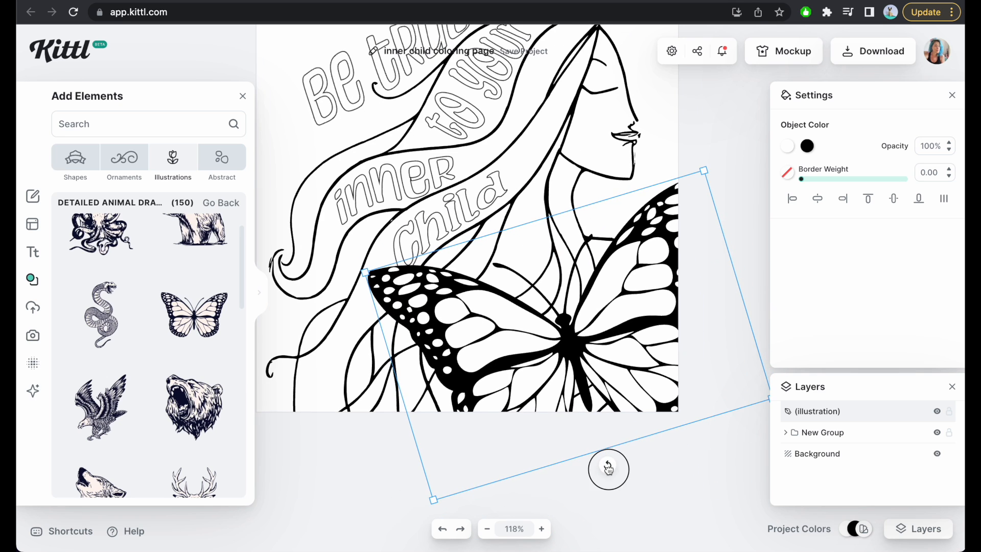
drag(606, 464, 634, 470)
click(719, 220)
scroll(473, 271, up, 2)
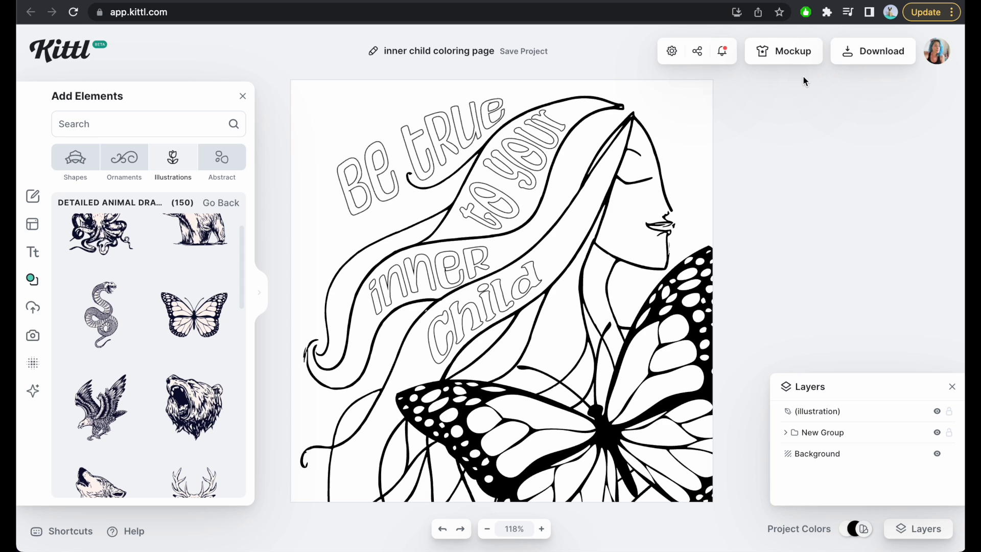
Set the download resolution to 300 DPI and close the download options.
click(871, 51)
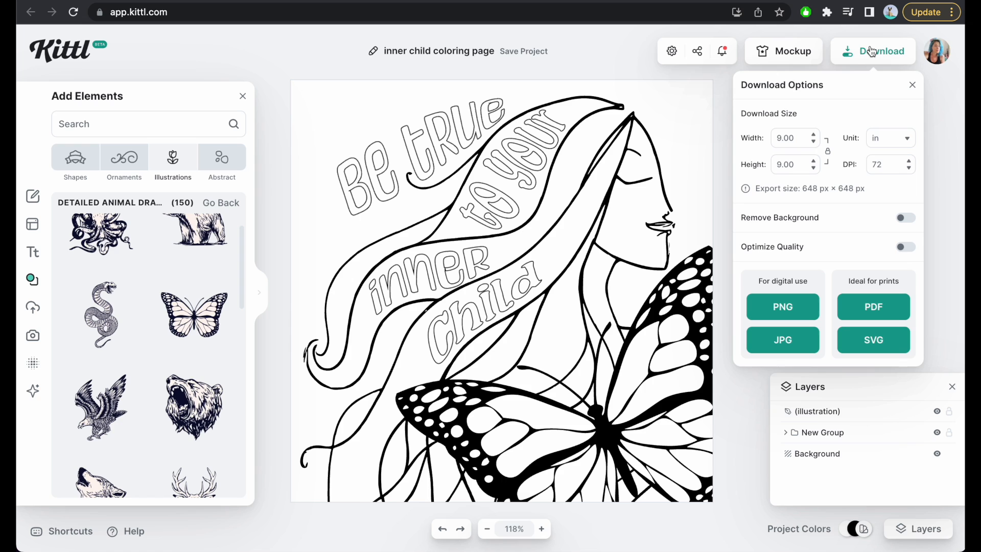
double_click(885, 164)
text(300)
click(889, 193)
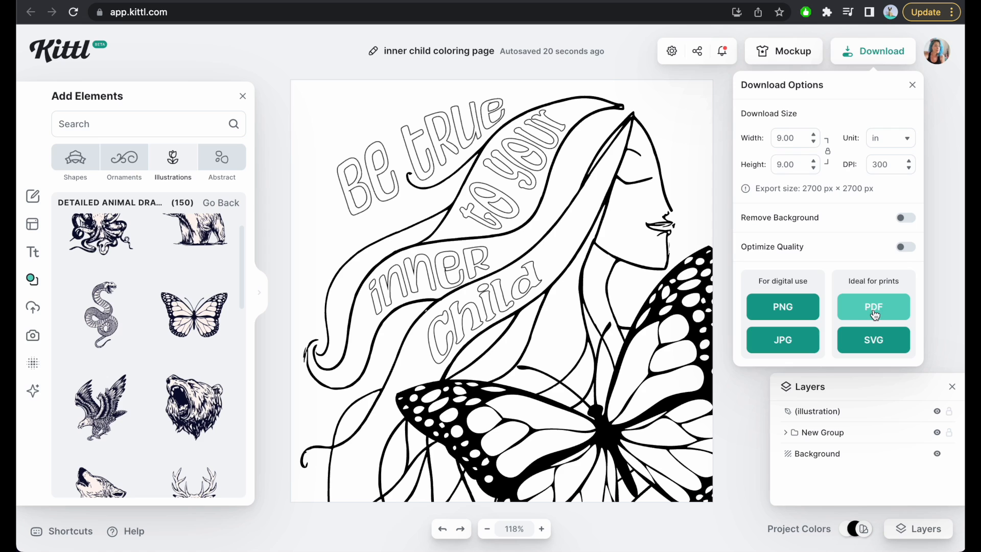
click(574, 350)
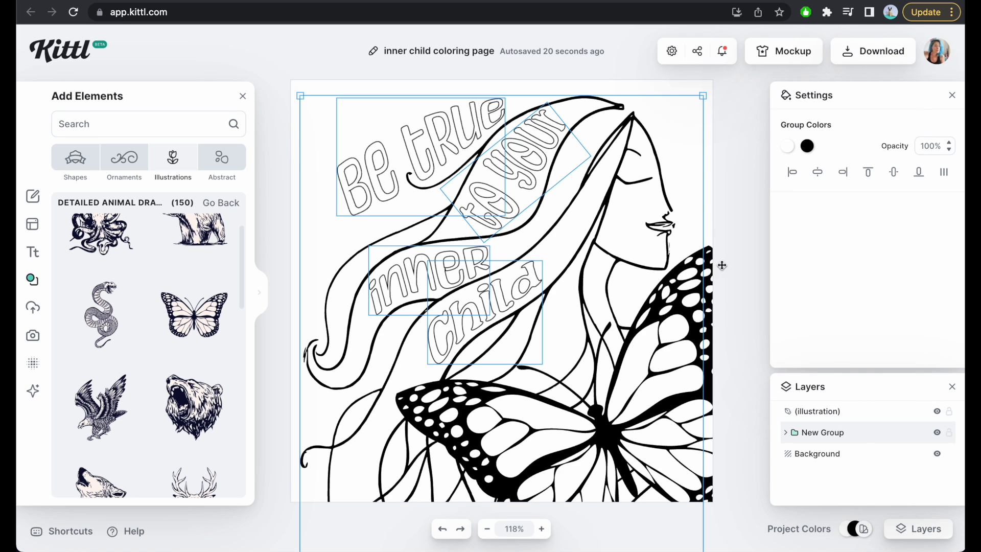
click(728, 258)
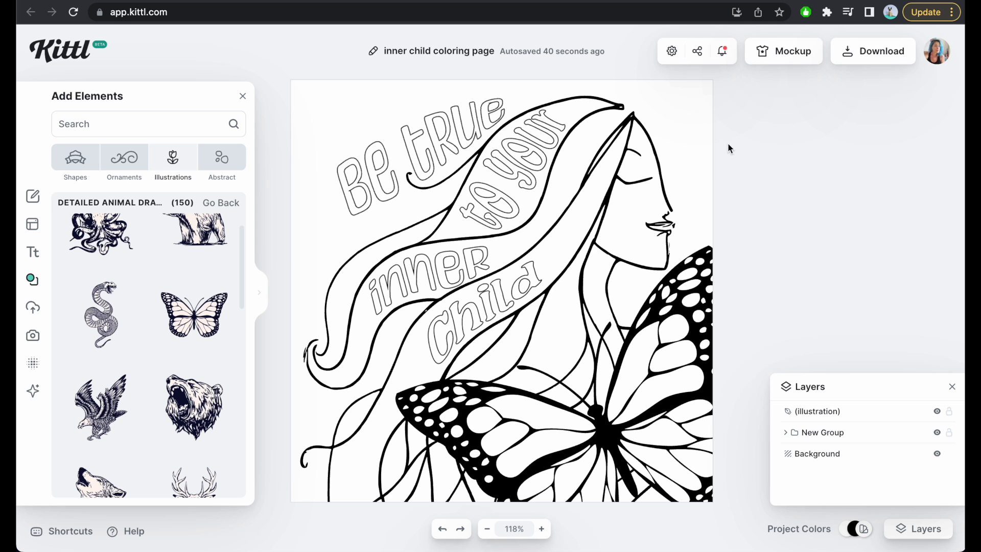
Switch to the Repper website and examine the coloring page samples in the FREE Repper Starter Kit listing.
click(838, 1)
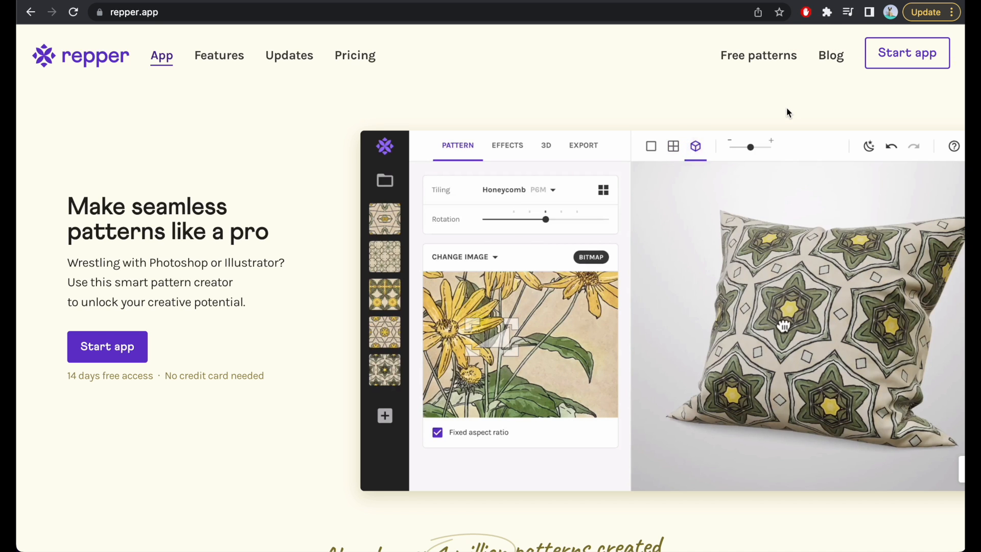
click(301, 1)
scroll(393, 219, down, 2)
click(515, 271)
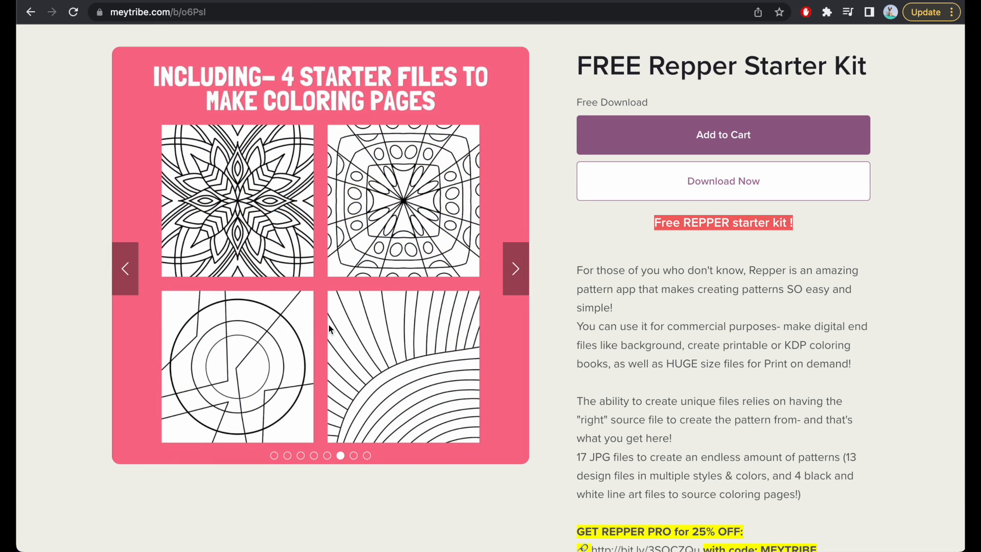
click(517, 278)
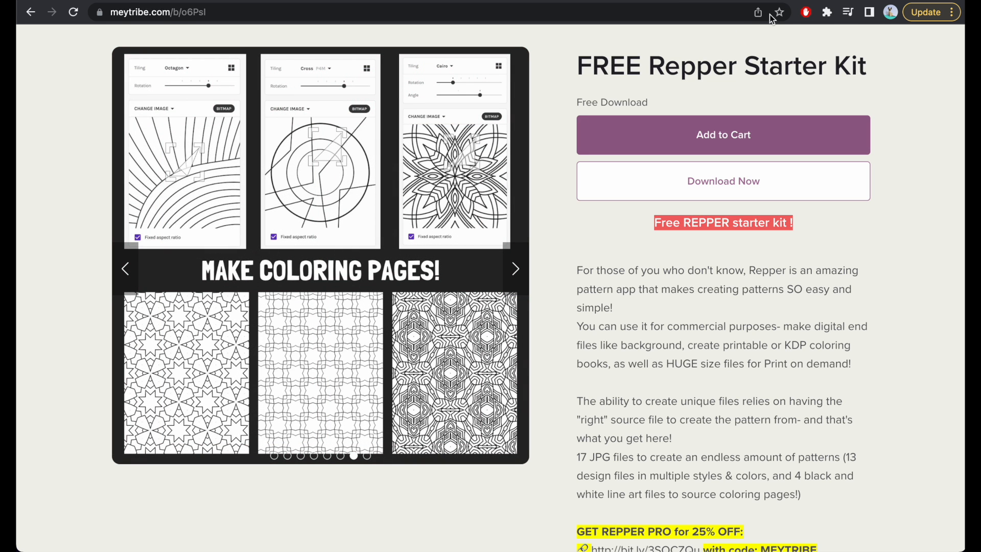
click(805, 0)
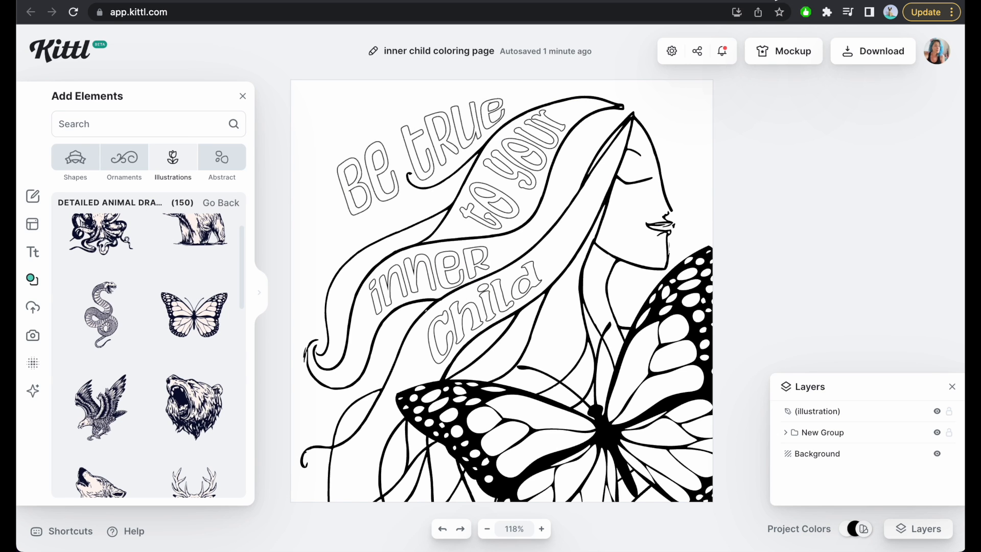
Create a new Kittl project with a 5000 × 5000 pixel artboard at 300 DPI.
click(776, 0)
click(823, 74)
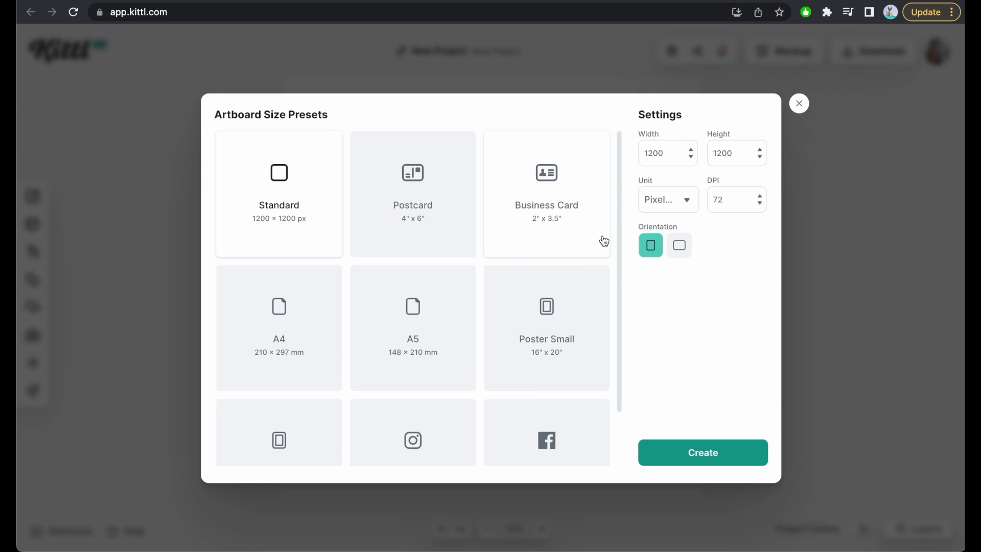
double_click(727, 197)
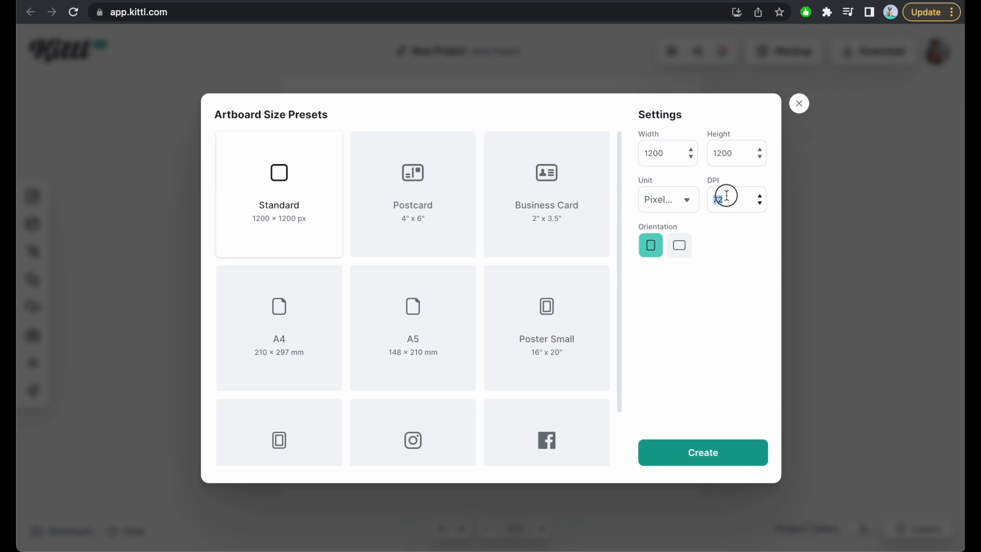
click(742, 238)
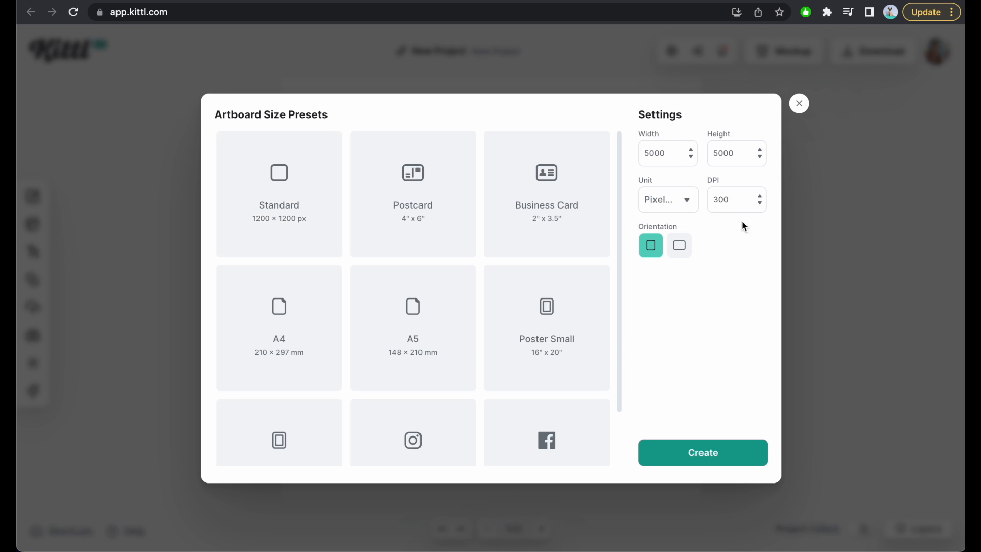
click(695, 462)
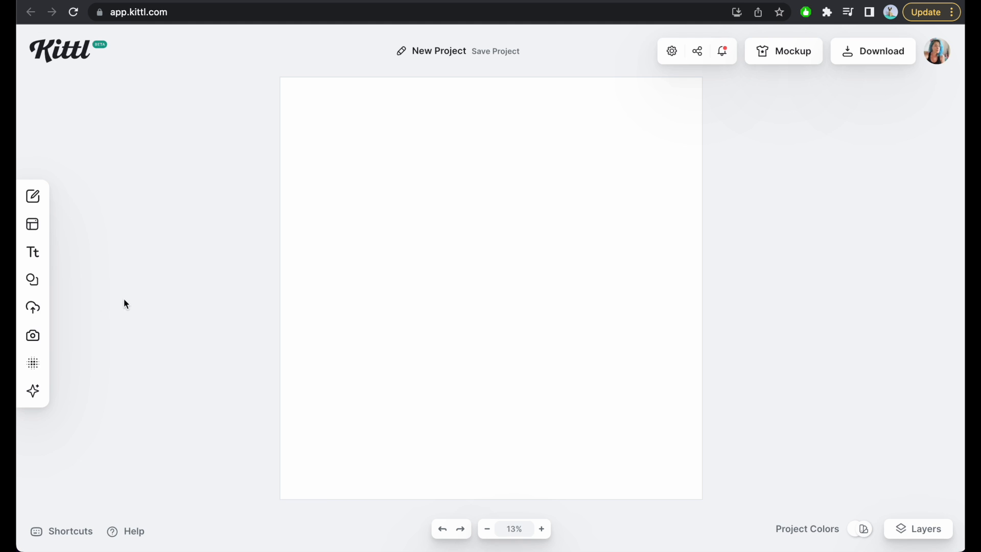
Add a headline to the artboard and set its fill color to white (ffffff).
click(33, 252)
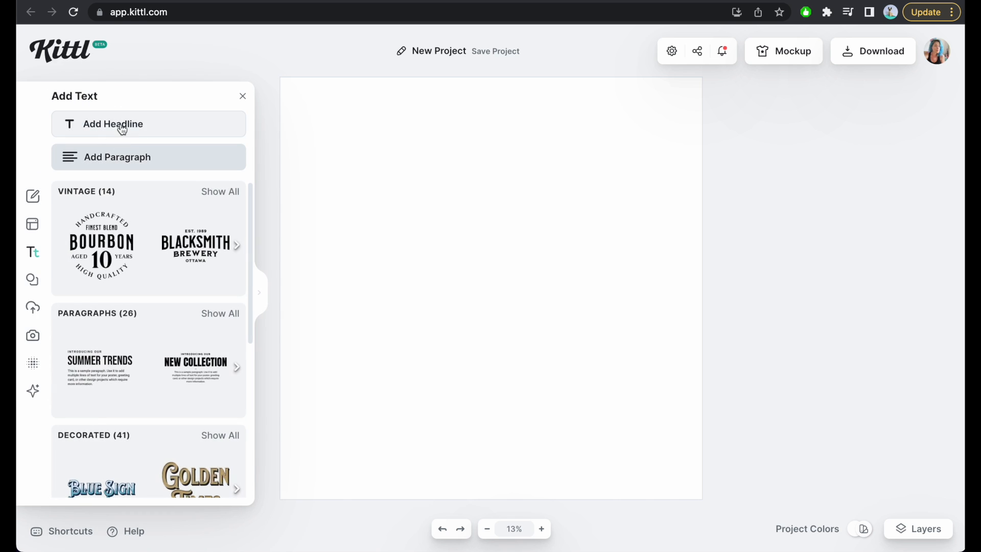
click(120, 124)
click(787, 146)
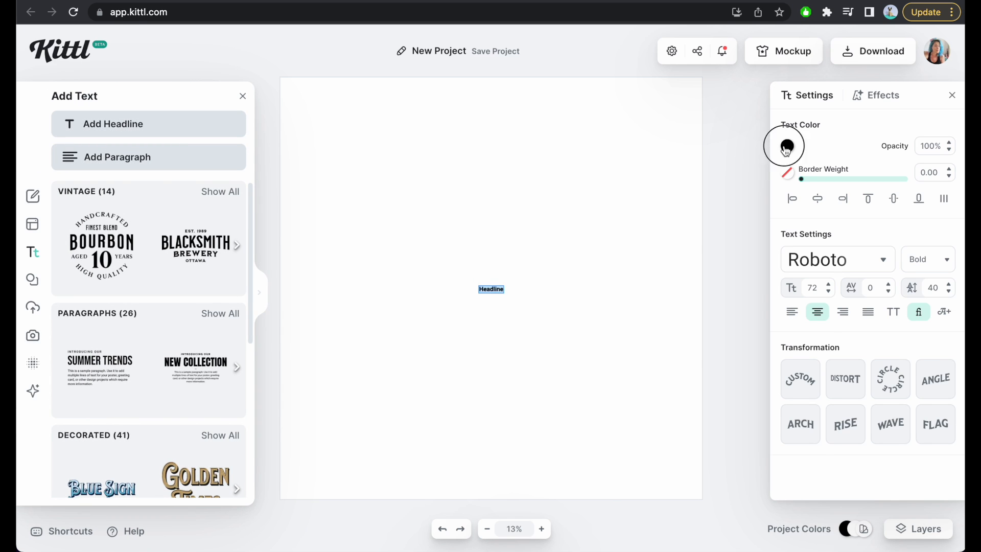
drag(679, 170, 562, 155)
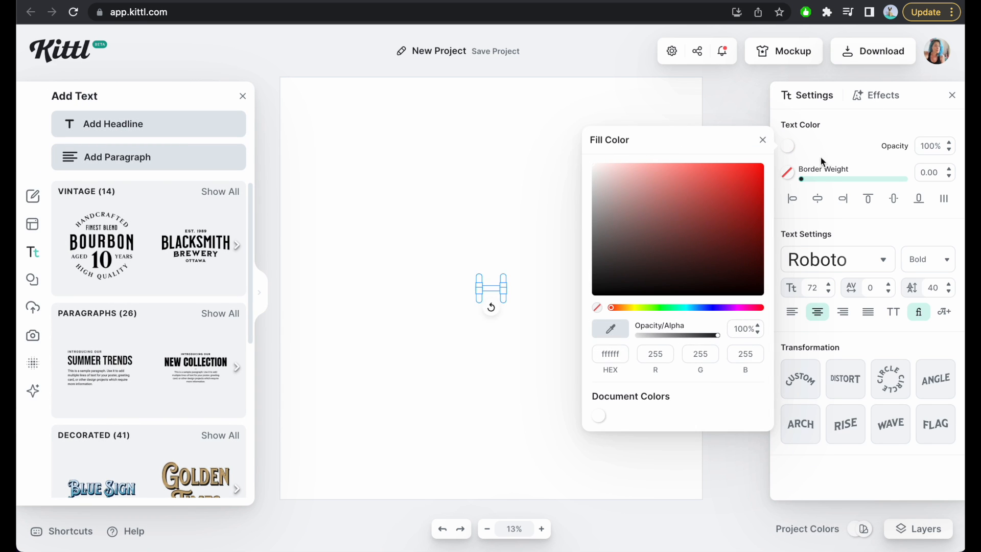
Give the headline a black (000000) border with a weight of 2.
click(819, 158)
click(787, 174)
drag(637, 255, 576, 332)
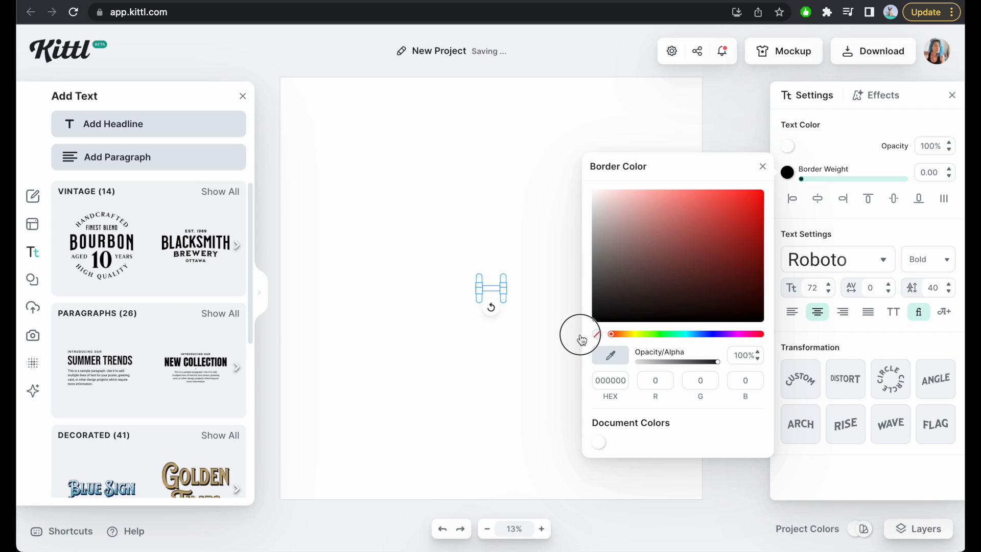
click(928, 172)
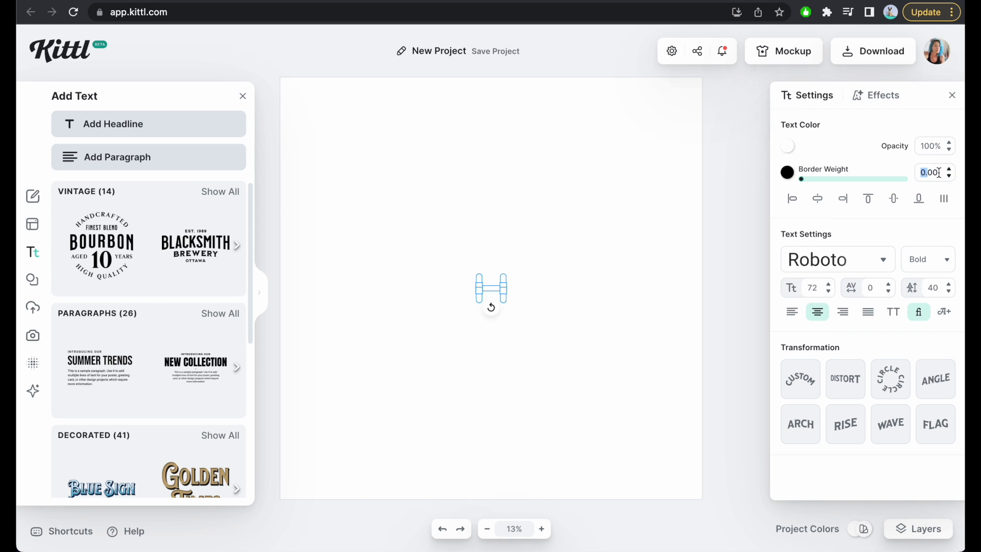
text(2)
key(Return)
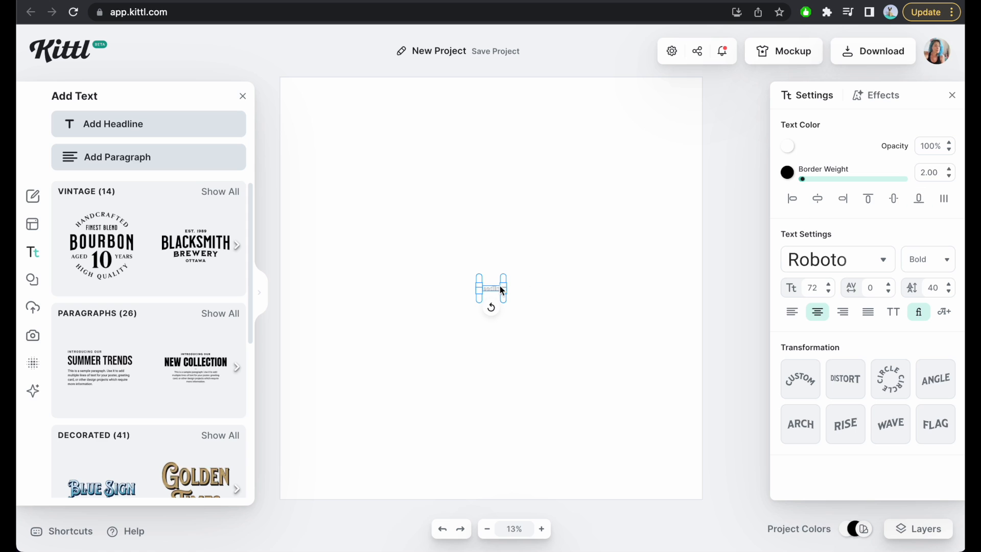
Enlarge the headline well beyond its default size and change its typeface to Ambery Garden.
drag(506, 282, 785, 94)
click(851, 265)
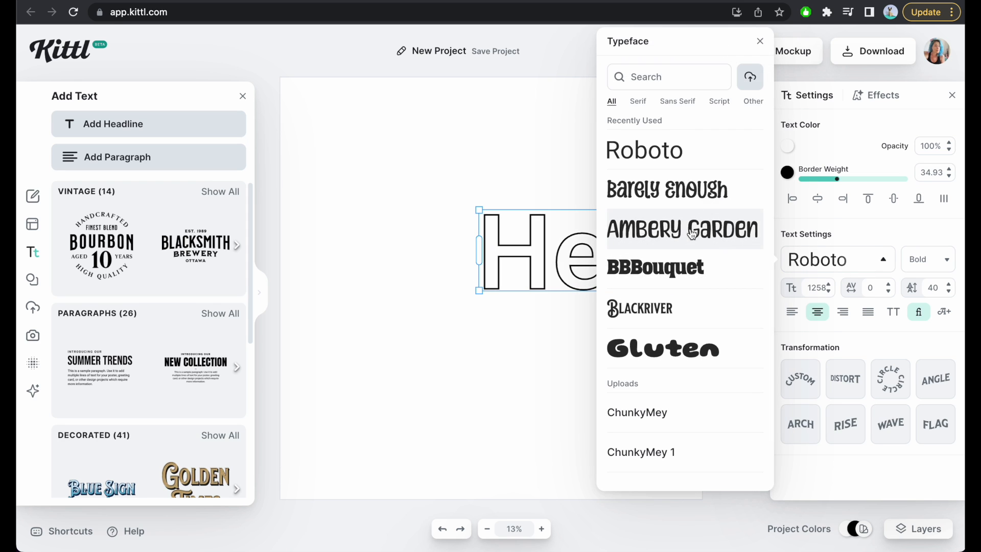
click(691, 232)
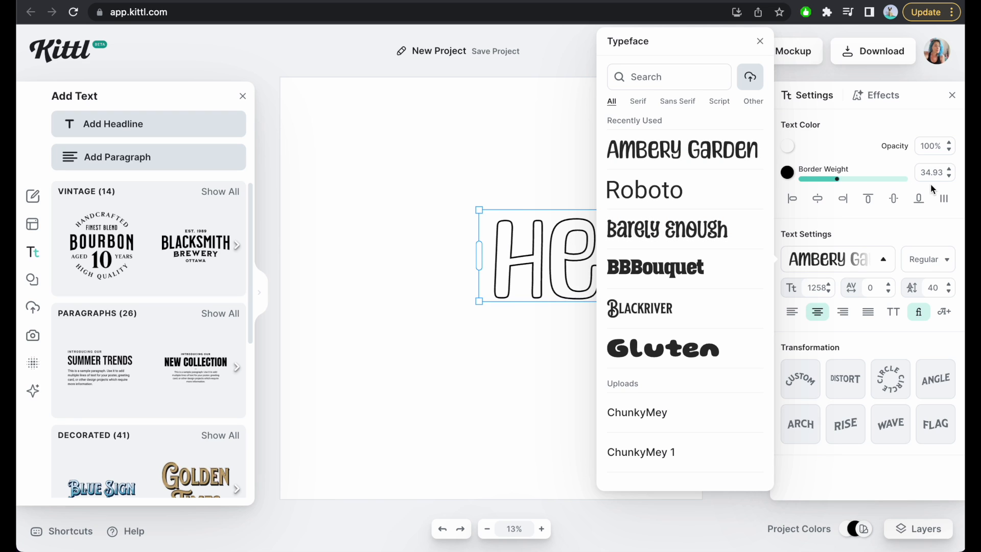
Try to replace the headline's wording with LOVE.
click(541, 263)
click(601, 268)
click(601, 162)
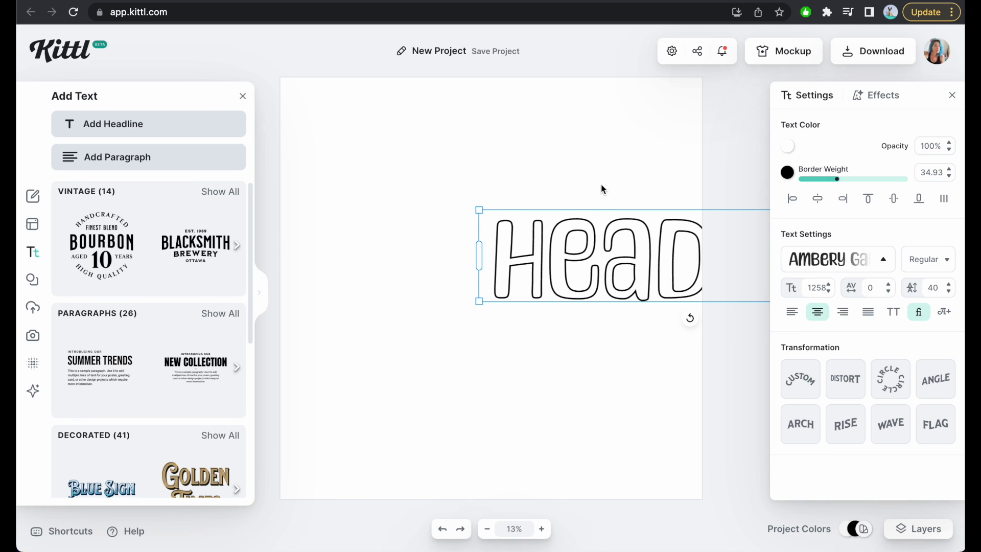
click(602, 250)
click(565, 267)
click(563, 266)
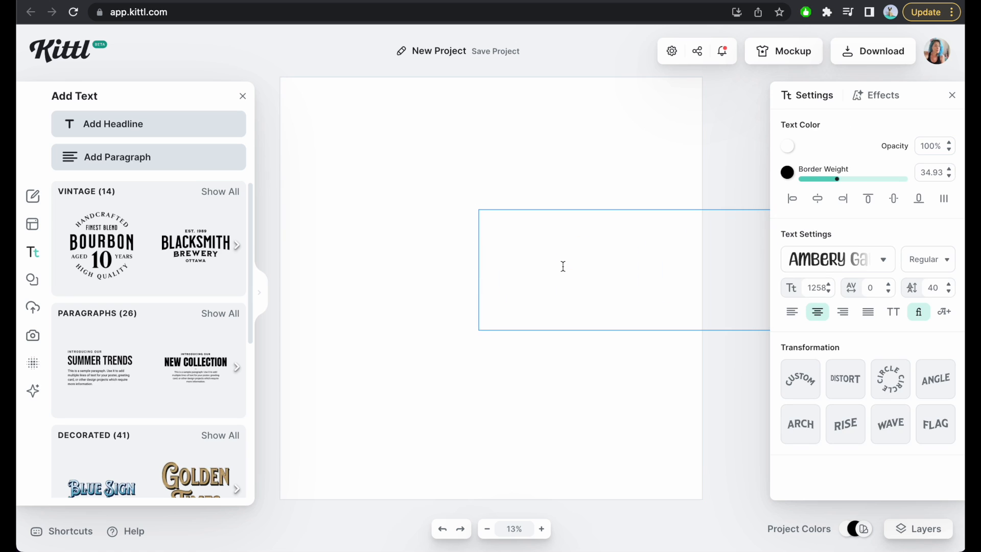
click(552, 175)
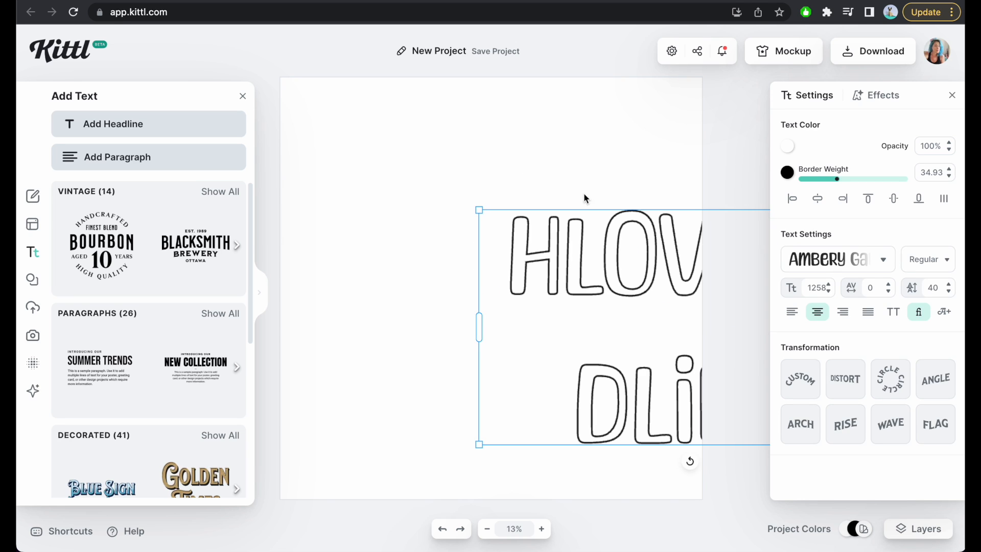
Move the headline toward the artboard's upper left and replace all of its text with LOVE.
drag(638, 243, 478, 232)
drag(557, 249, 405, 208)
double_click(409, 207)
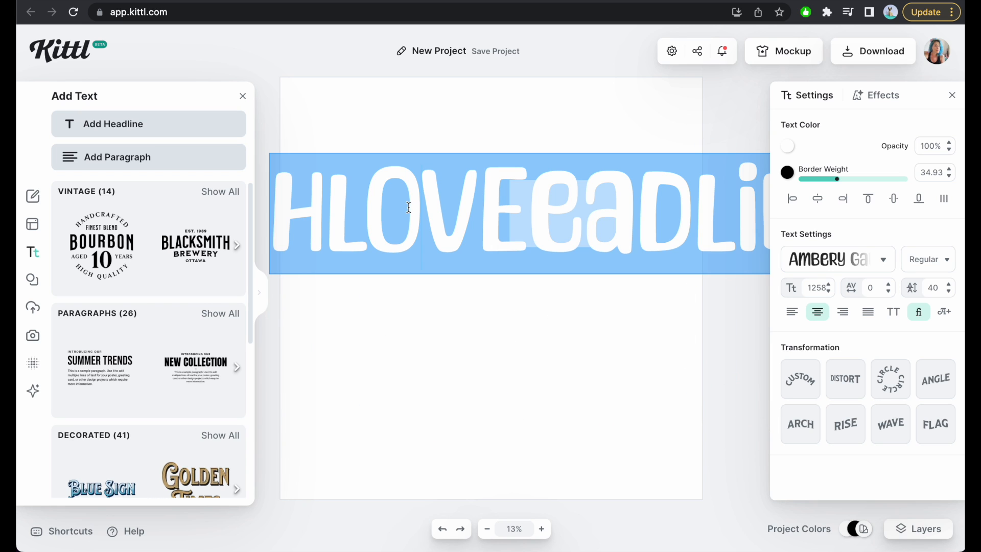
key(BackSpace)
text(LOVE)
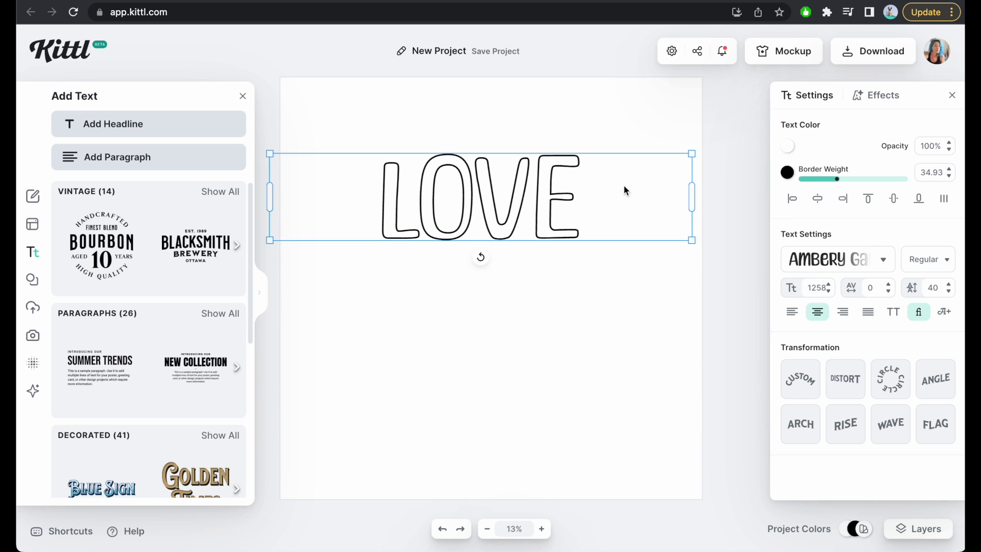
Narrow the text box so LOVE wraps as LO over VE, and reduce the line height to -10.
drag(691, 203, 402, 217)
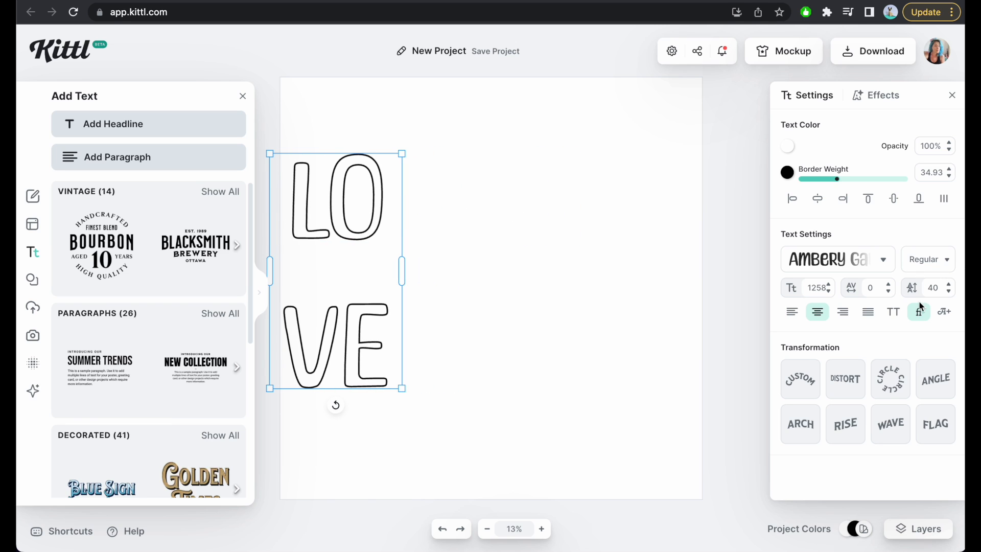
click(948, 292)
click(949, 293)
click(948, 293)
click(949, 293)
click(949, 293)
click(949, 294)
click(948, 293)
Enlarge the two-line LOVE text to about the artboard's full height and center it on the page.
drag(401, 153, 713, 53)
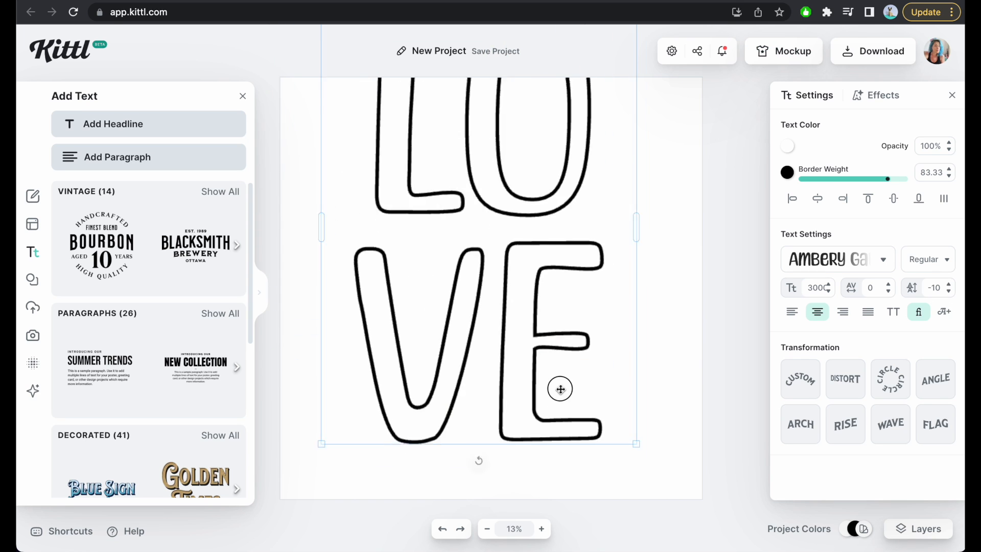
drag(560, 388, 569, 454)
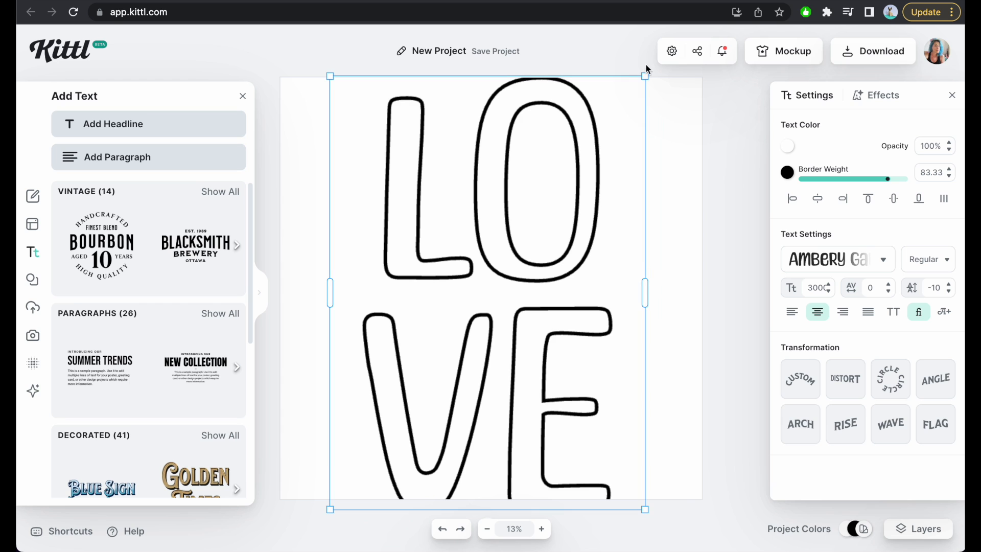
drag(646, 74, 735, 9)
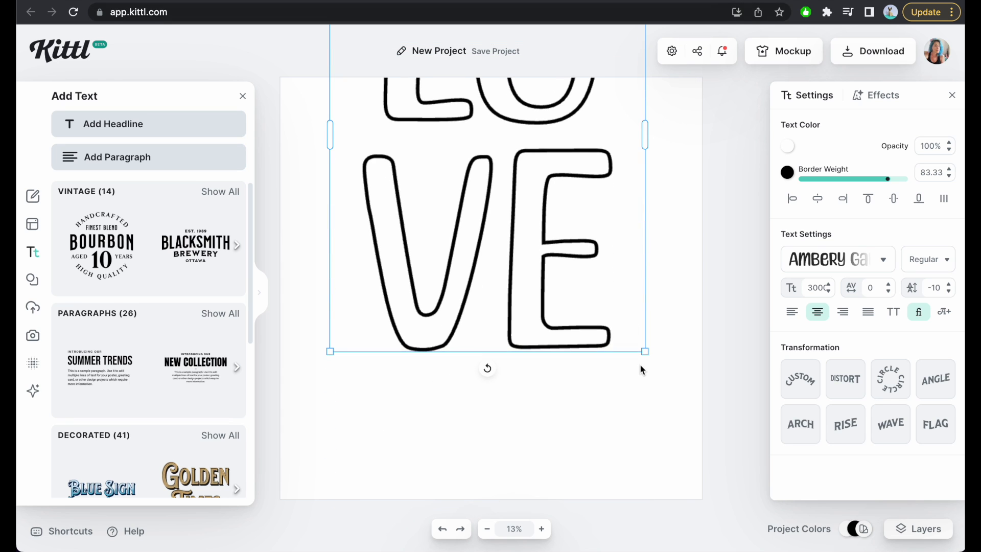
click(702, 171)
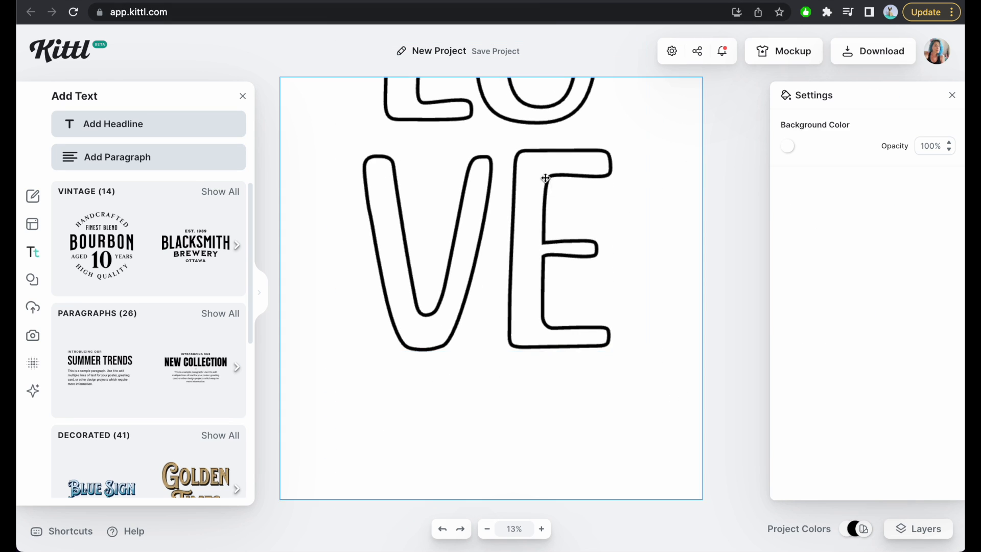
drag(544, 174, 542, 334)
Set the LOVE text's border weight to 50 and deselect it.
double_click(935, 173)
text(50)
key(Return)
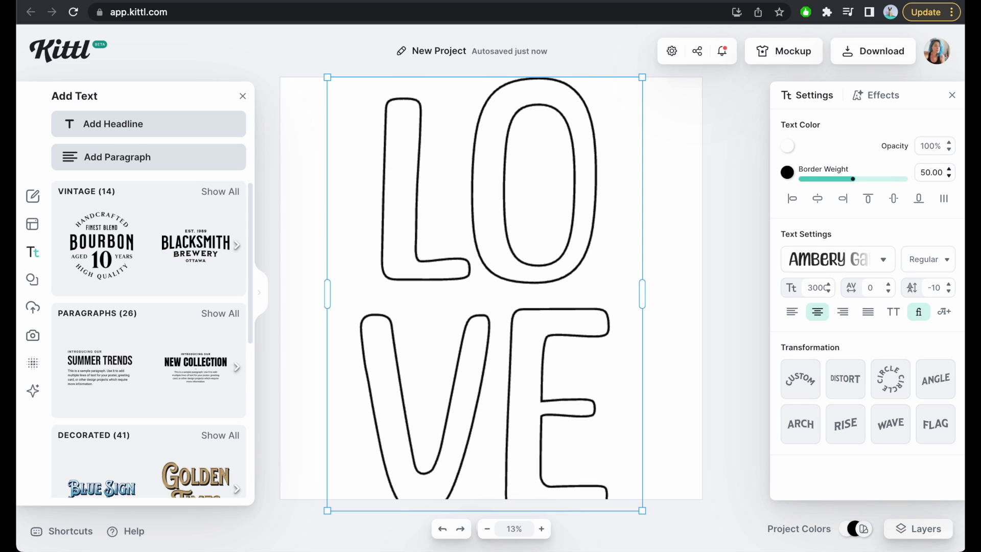
click(713, 198)
Shift LOVE partly off the artboard's left edge and place a copy beside it, slightly higher and running off the right edge.
drag(588, 232, 473, 226)
key(ctrl+v)
drag(377, 265, 636, 238)
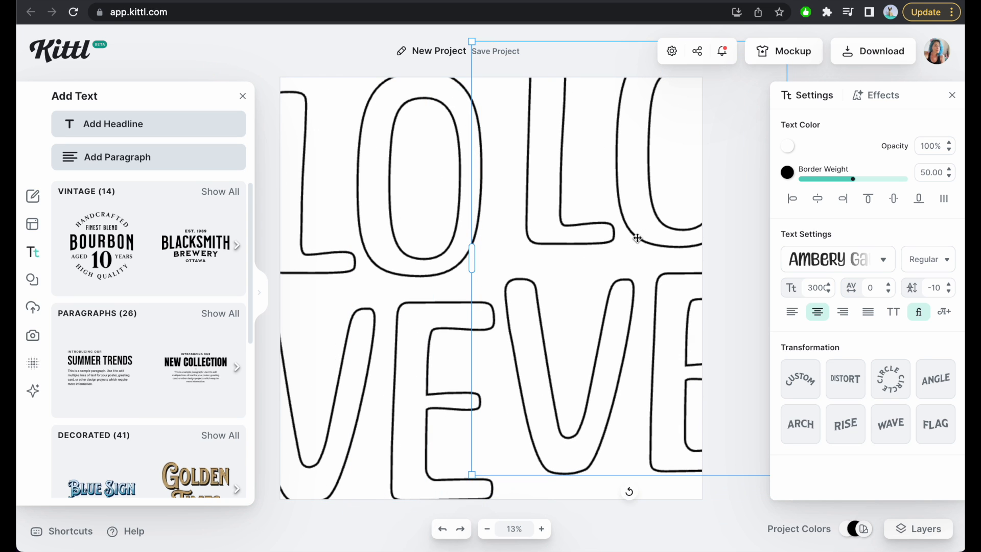
double_click(621, 84)
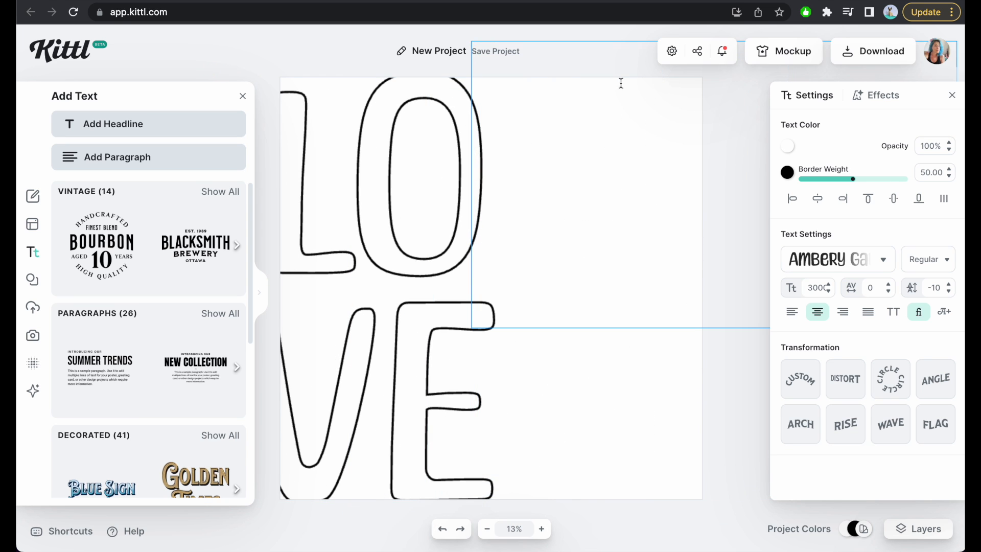
click(353, 54)
Download the LOVE artboard as a JPG at 5000 × 5000 px and 300 DPI.
click(885, 47)
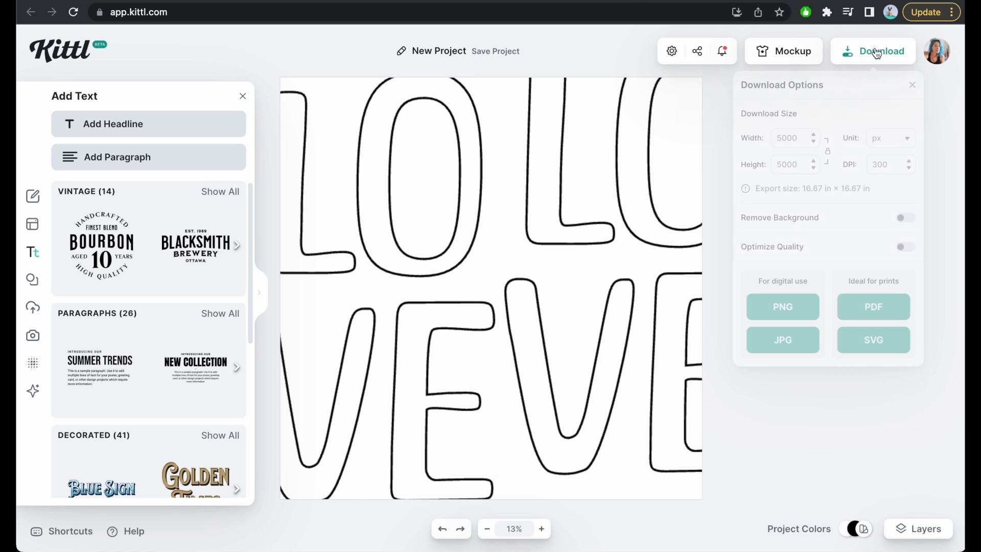
click(800, 346)
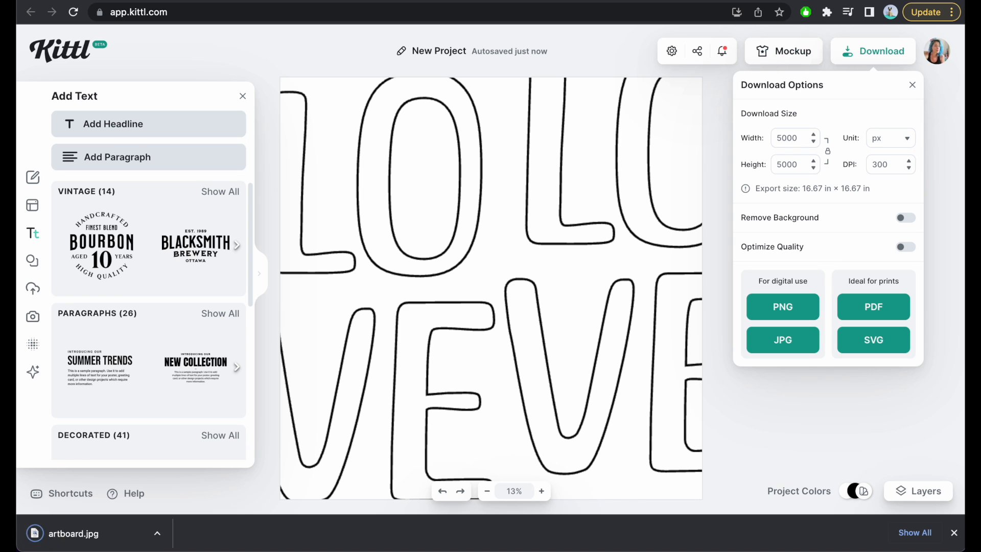
Switch to Repper, start its design app and create a new collection titled "coloring test".
click(731, 1)
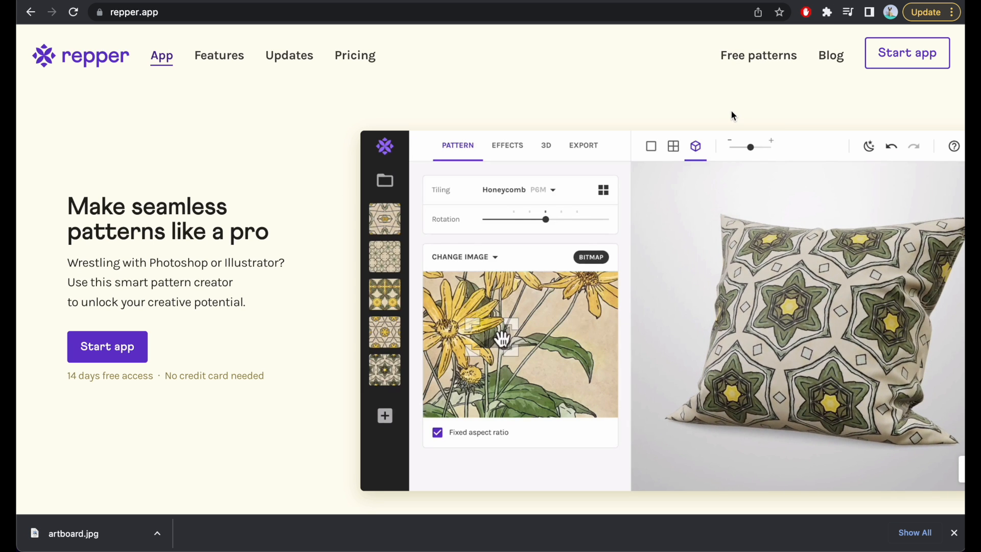
click(917, 62)
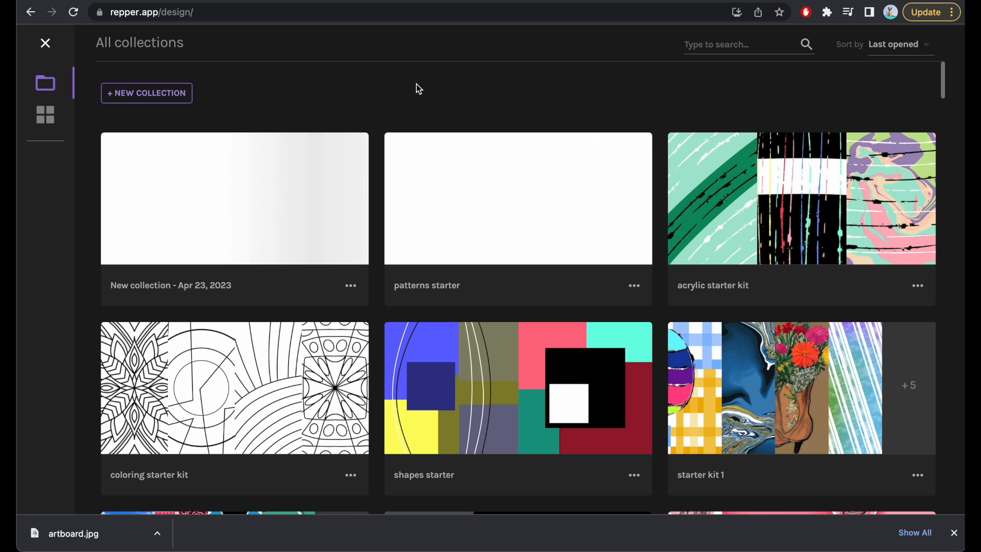
click(153, 92)
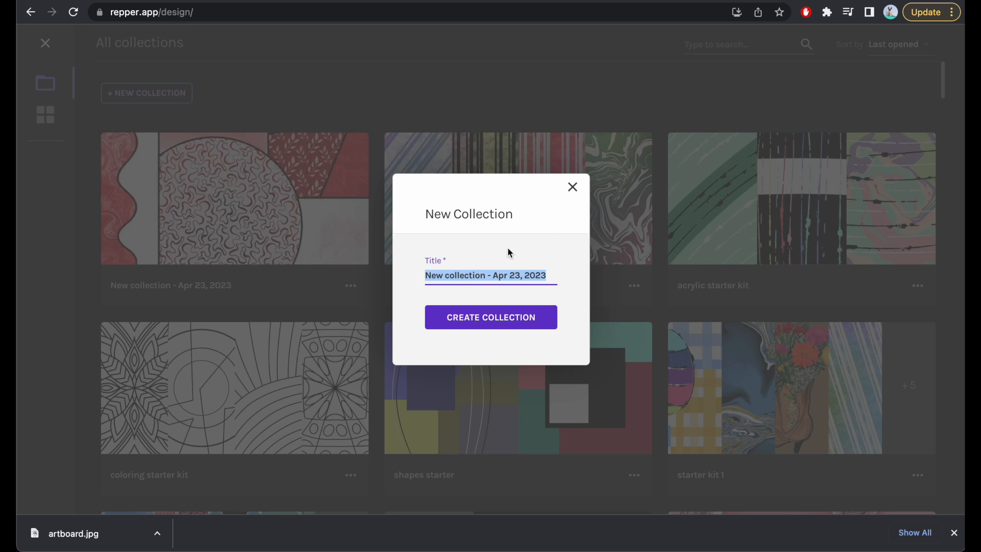
text(coloring tes)
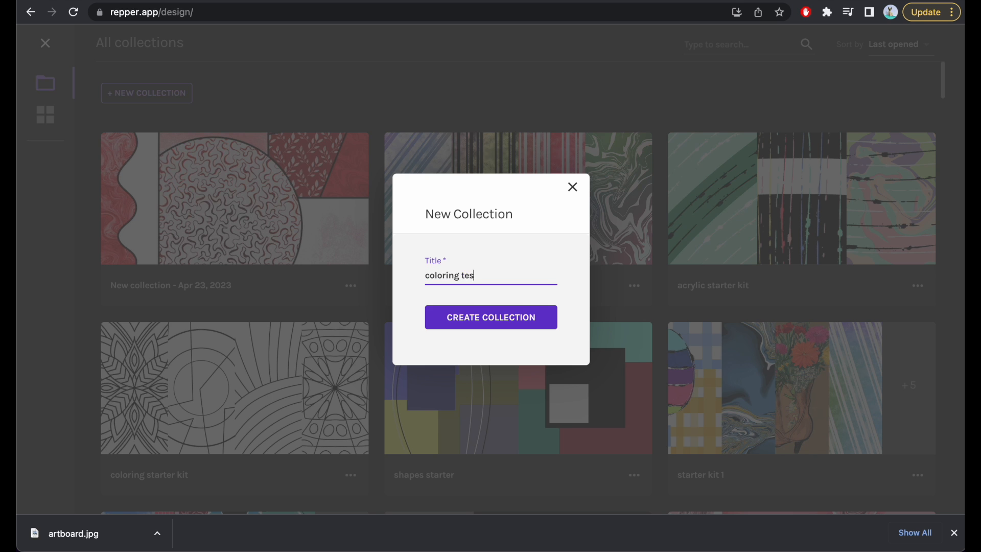
text(t)
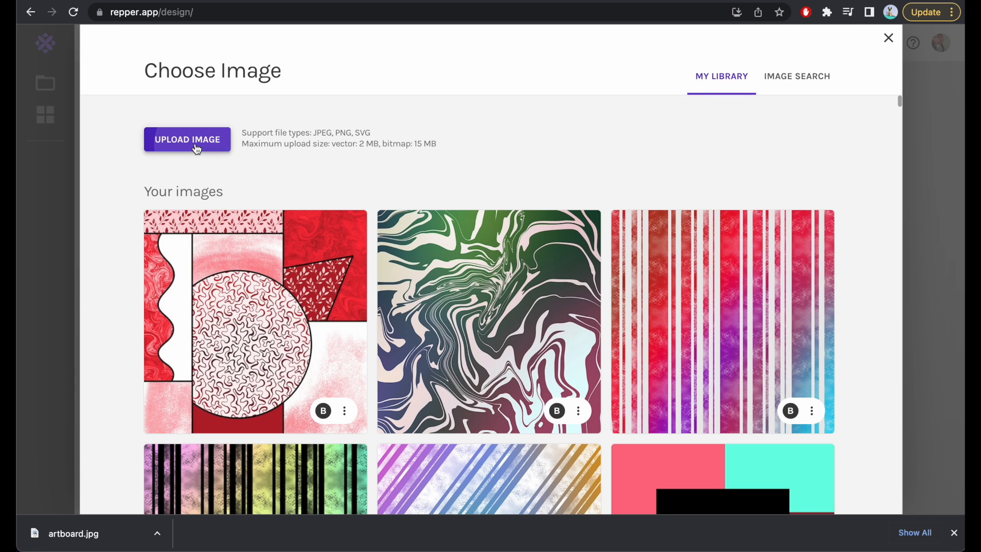
Load artboard.jpg from Downloads as the pattern image and shift the sampling area between the lower E and second V.
click(196, 147)
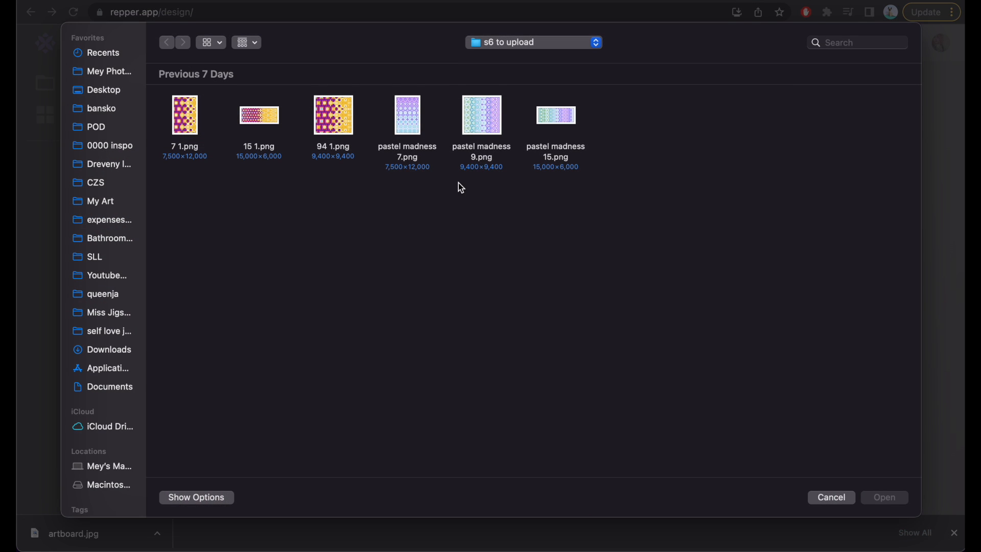
click(102, 349)
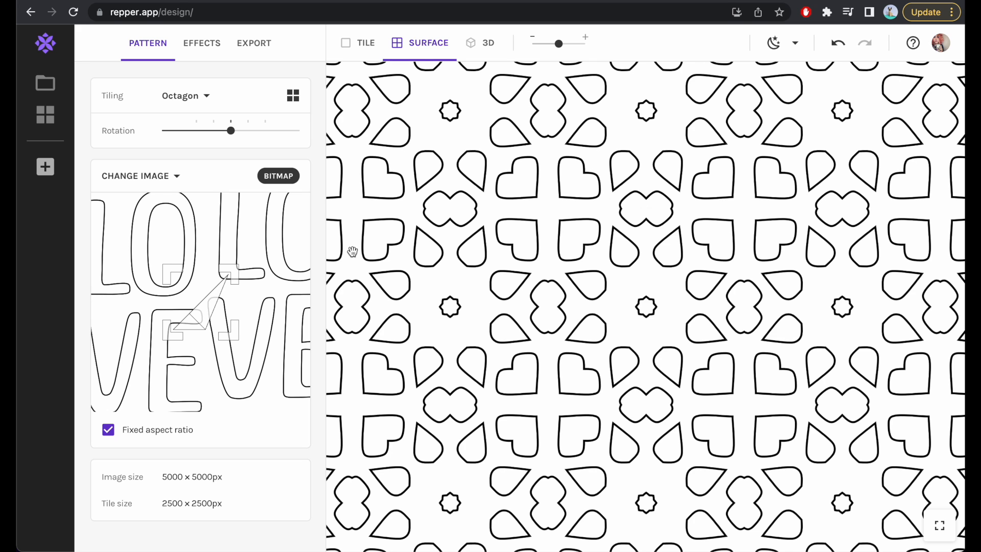
drag(204, 299, 227, 304)
Set a custom surface export size of 9 × 12 inches at 300 DPI.
click(265, 44)
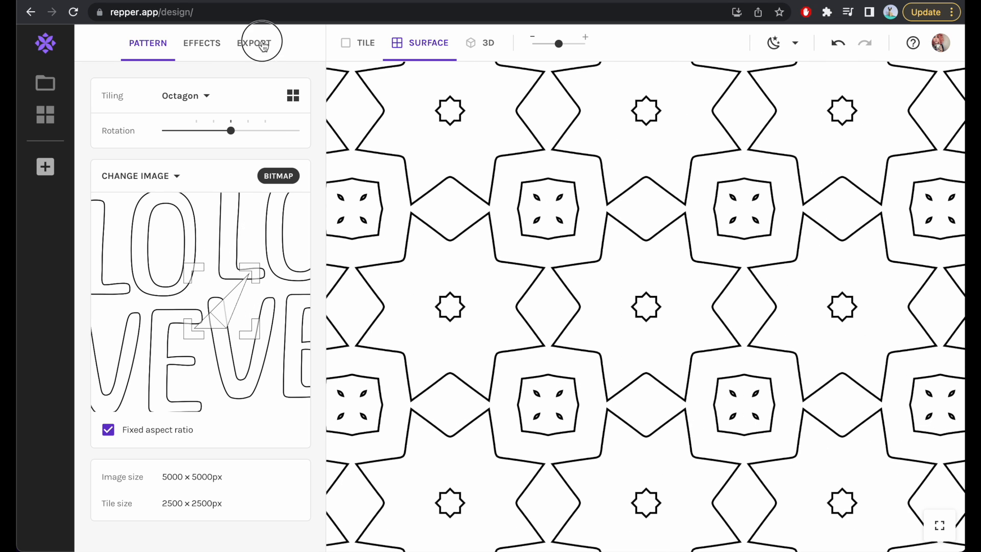
click(164, 173)
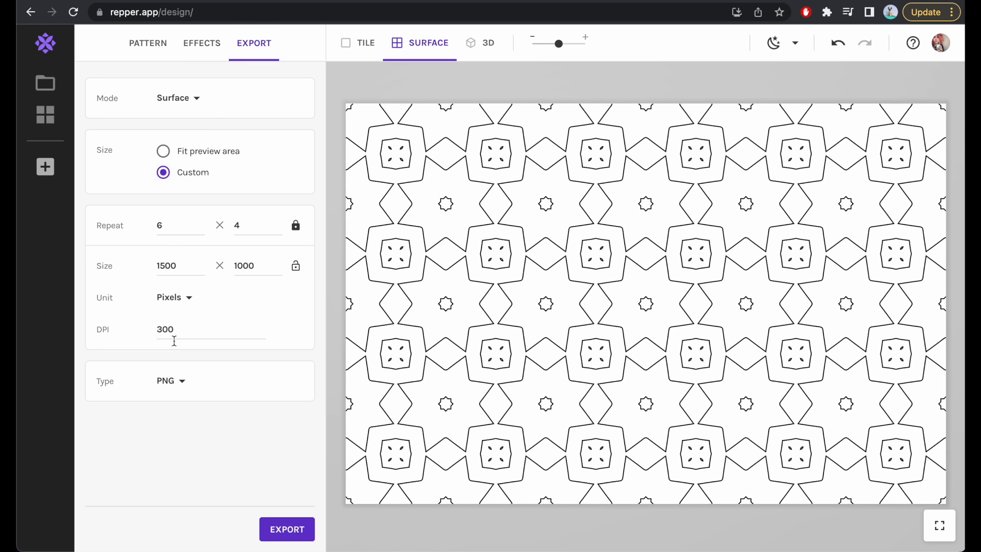
double_click(171, 266)
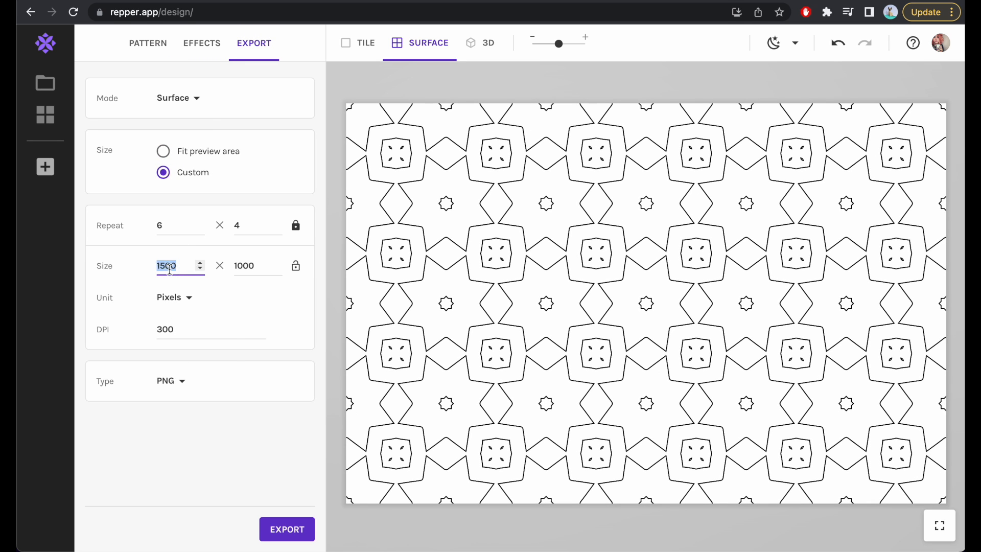
click(177, 300)
click(198, 364)
click(176, 262)
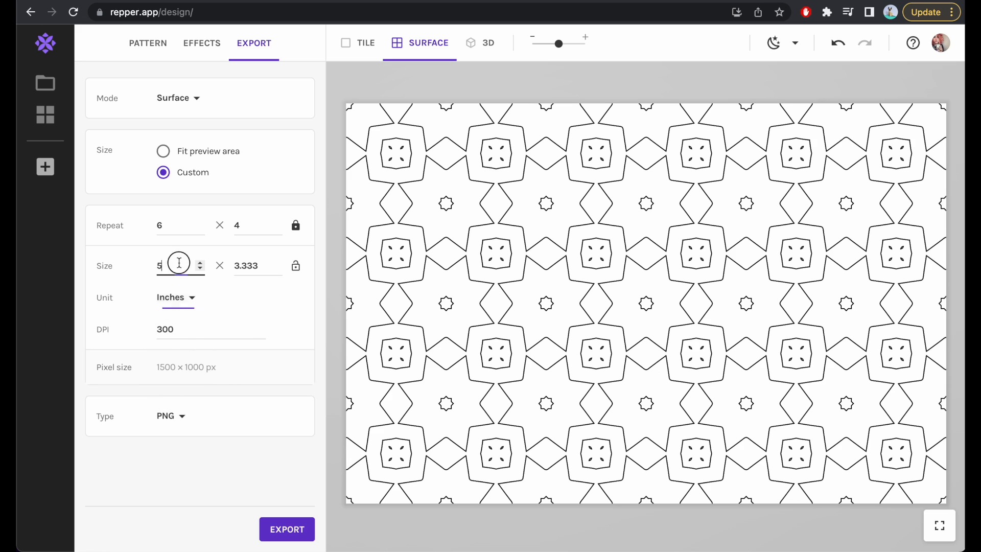
drag(179, 262, 145, 263)
text(9)
click(257, 266)
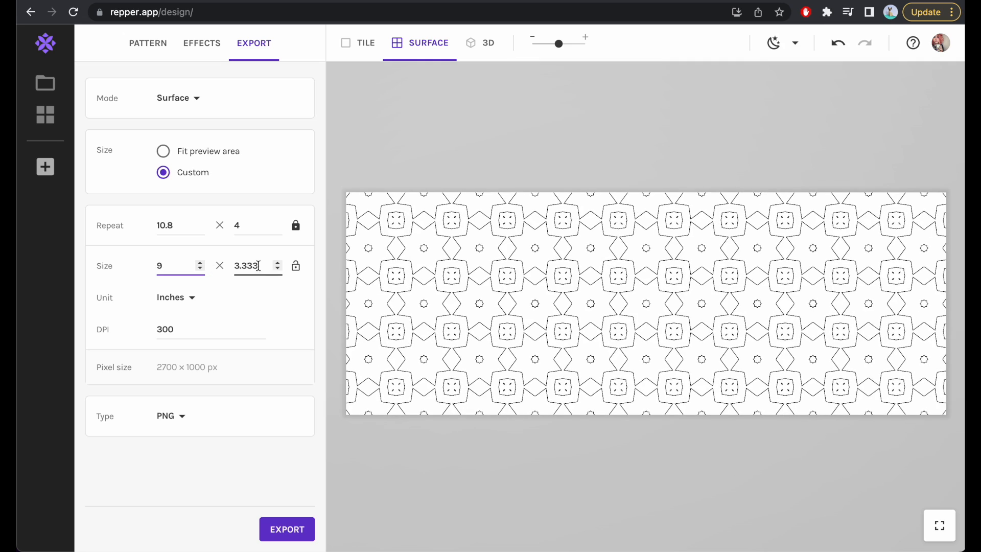
double_click(245, 265)
text(12)
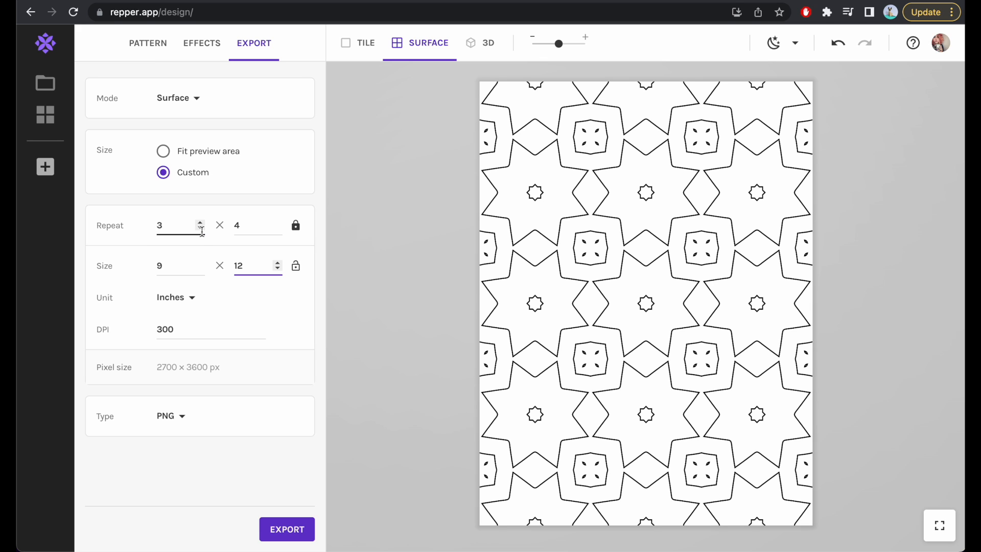
Increase the pattern repeat to 4.9 × 6.533 and save a snapshot of it.
click(202, 228)
click(201, 221)
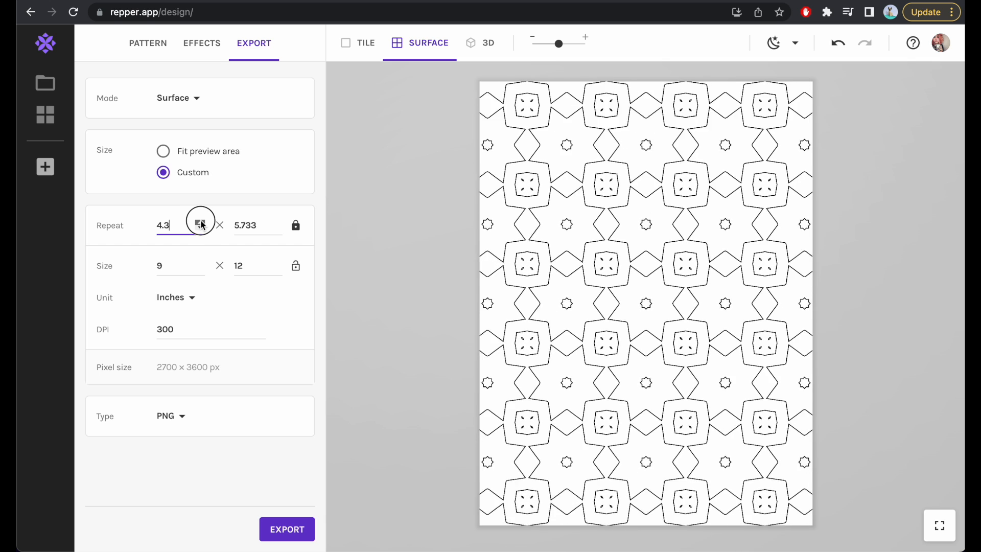
click(201, 223)
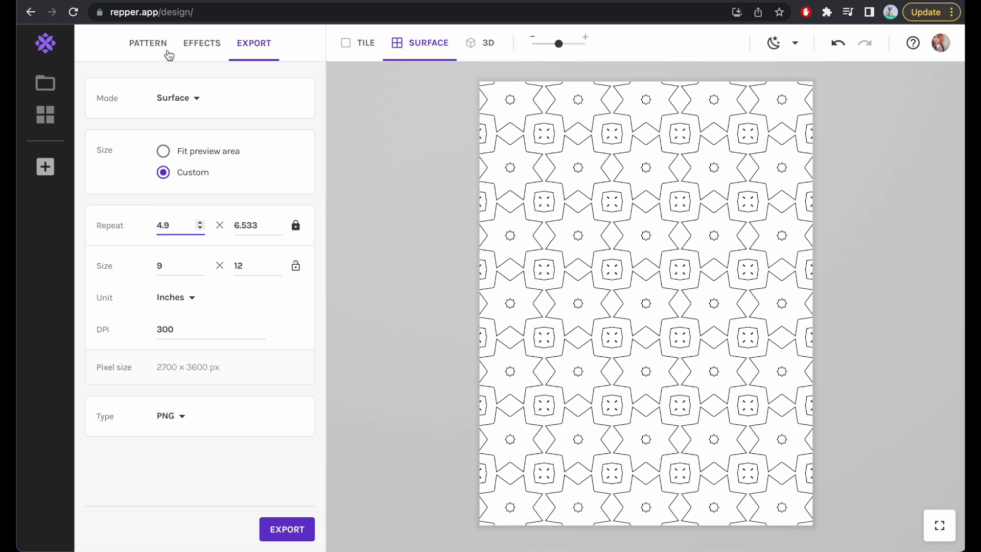
click(47, 169)
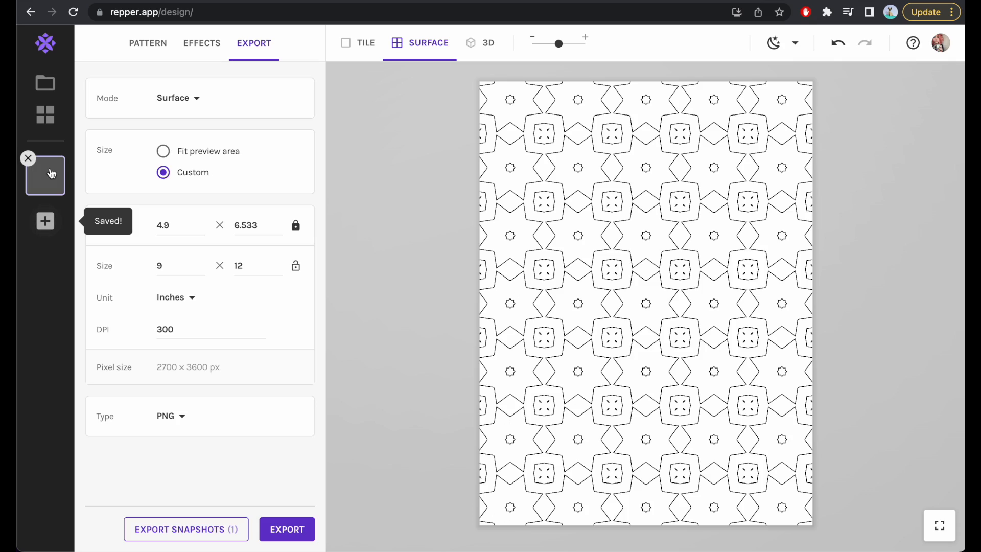
Move the sampling area up over the lower part of the first O and save a snapshot.
click(143, 46)
mouse_move(204, 279)
mouse_down()
mouse_move(220, 307)
mouse_move(186, 283)
mouse_up()
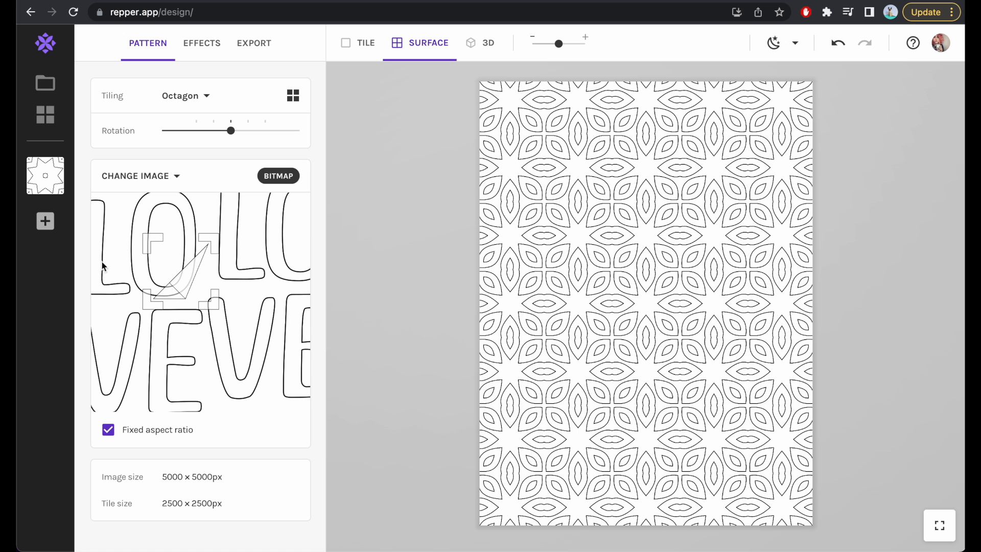
click(45, 221)
Switch the tiling to Arabesque, place the sampling area between the first O and second L, and save a snapshot.
click(197, 97)
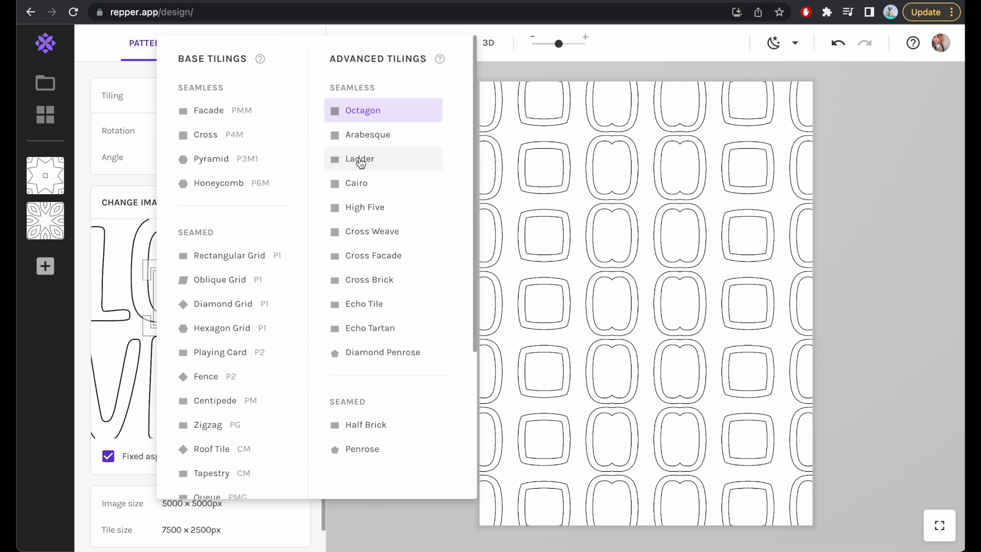
click(362, 139)
drag(185, 289, 204, 266)
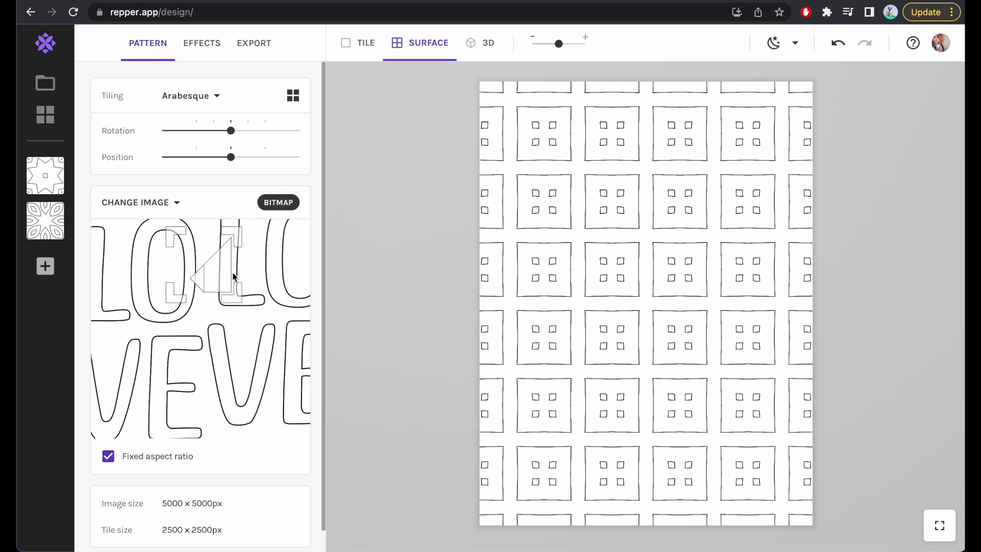
click(45, 267)
Sample the second V and save snapshots of the pattern both unrotated and slightly rotated.
drag(215, 274, 250, 386)
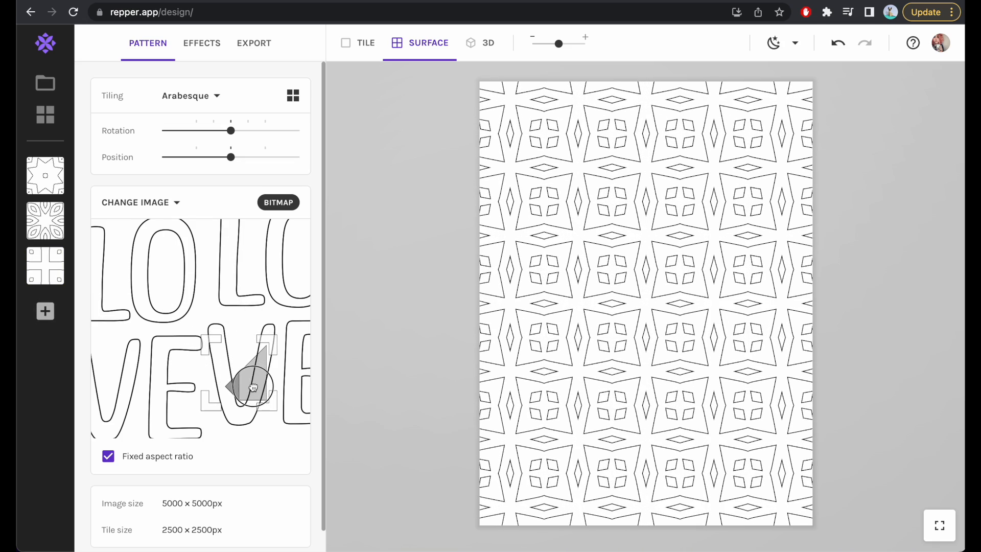
click(55, 317)
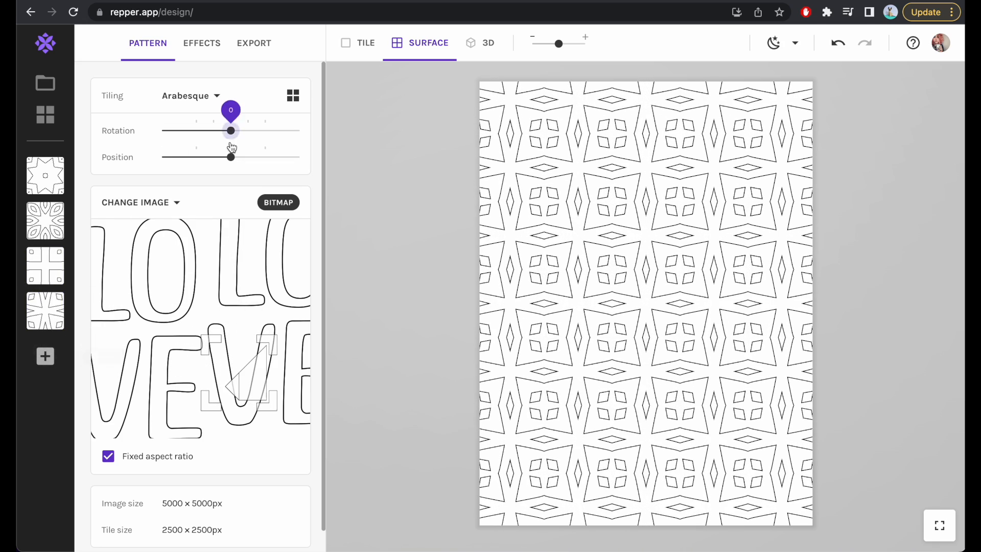
drag(231, 130, 245, 134)
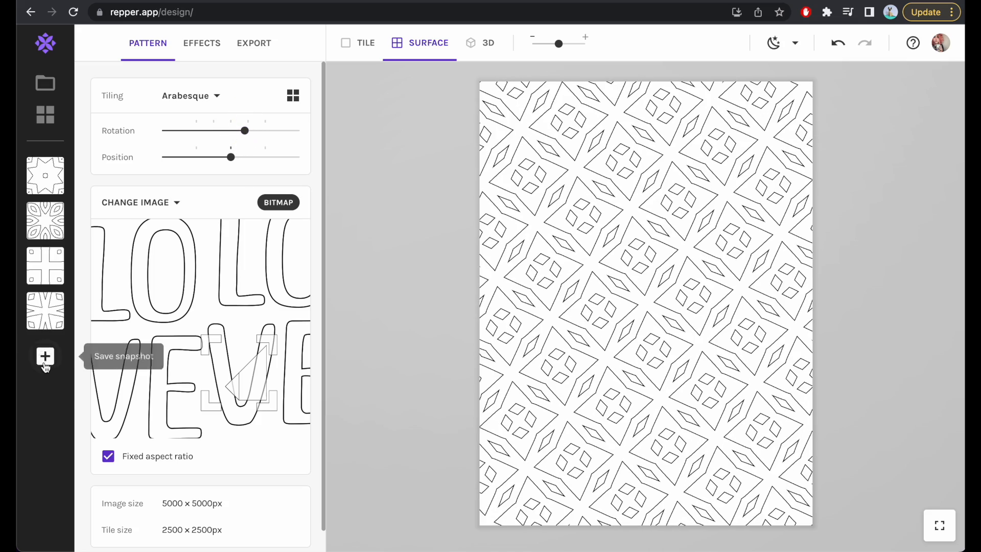
click(45, 356)
Move the sampling area between the first V and E and save a snapshot.
drag(253, 387, 143, 411)
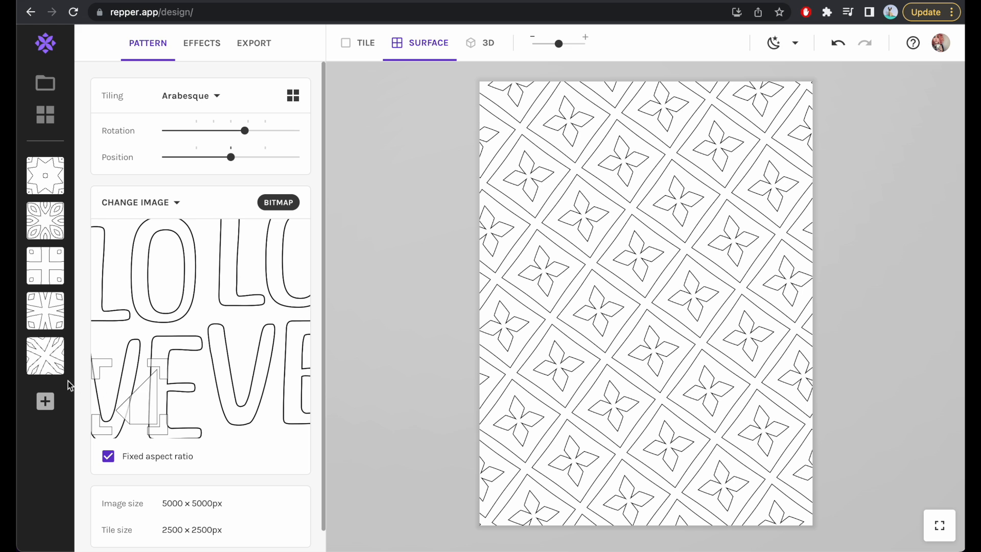
click(45, 410)
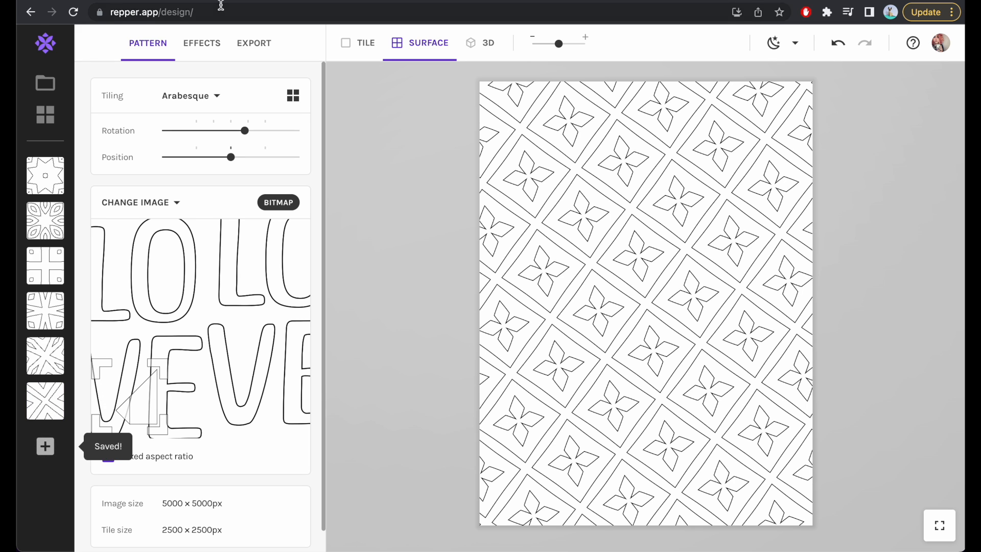
Replace the source image with Repper_Starter_Kit 8.jpg from the repper starter kit folder in Downloads.
click(151, 204)
click(134, 188)
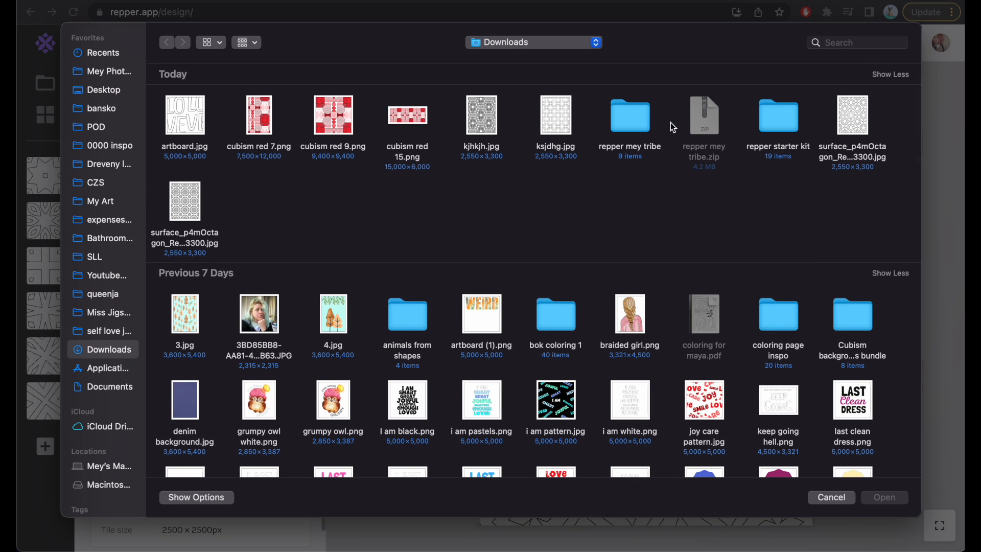
double_click(794, 125)
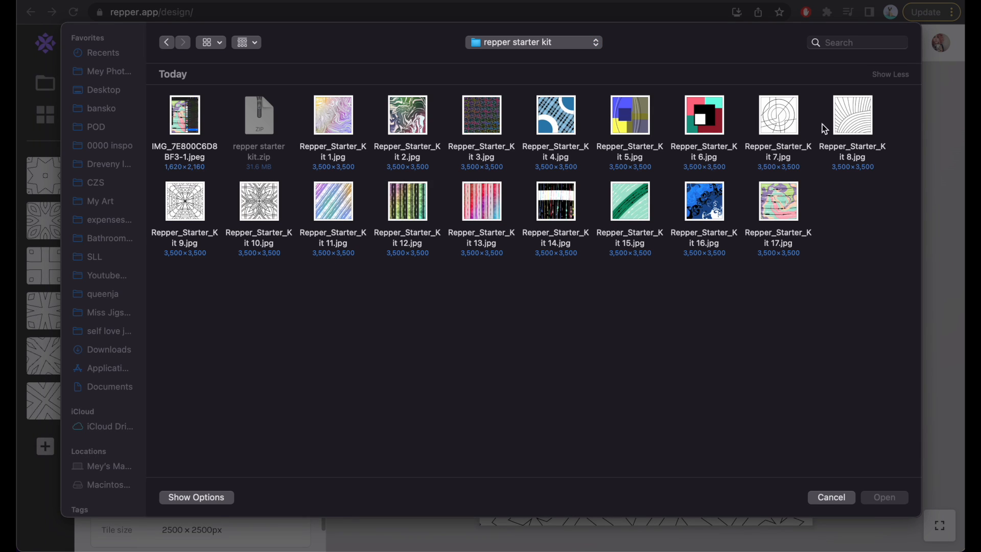
click(867, 129)
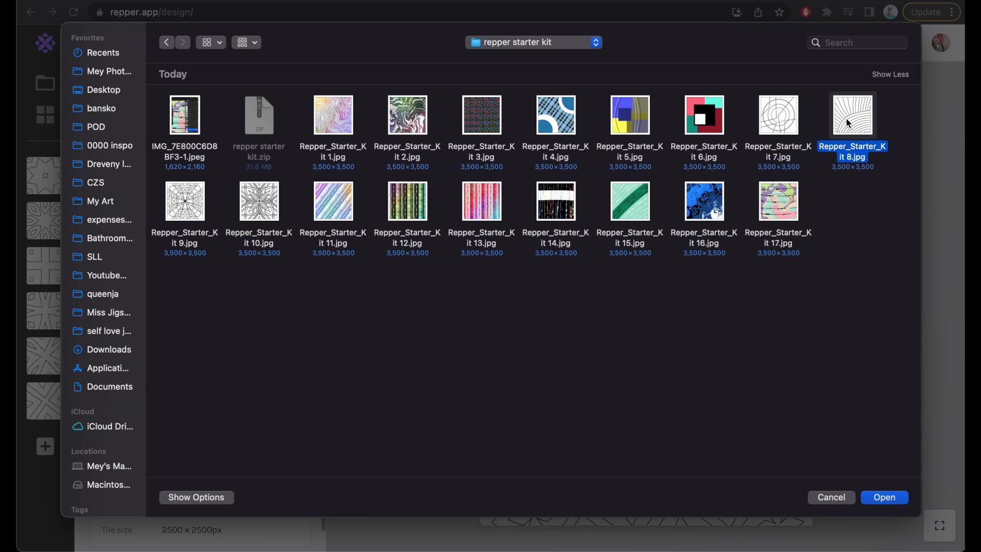
double_click(848, 123)
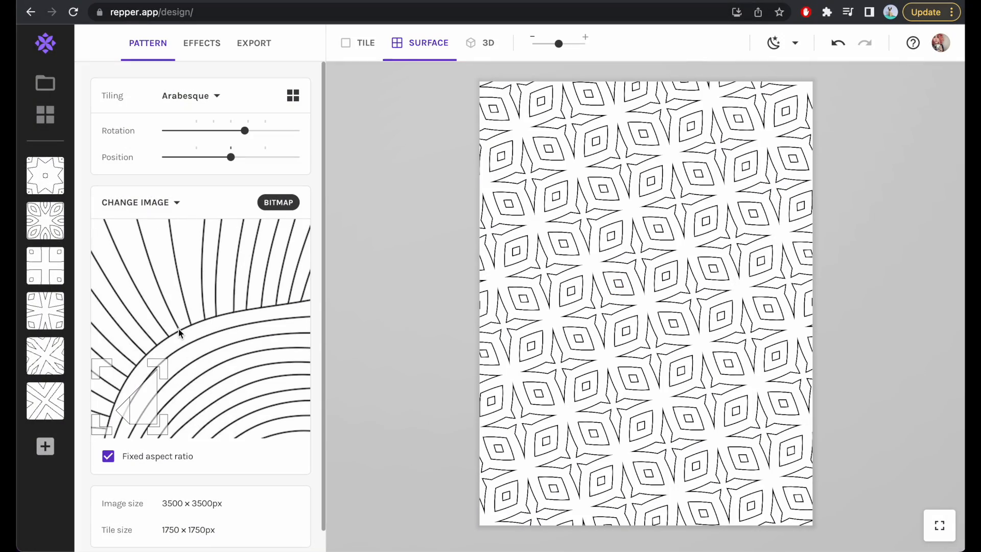
Save two snapshots of the curved-line image, sampling first the large arc's edge and second the upright lines above it.
drag(130, 414, 163, 347)
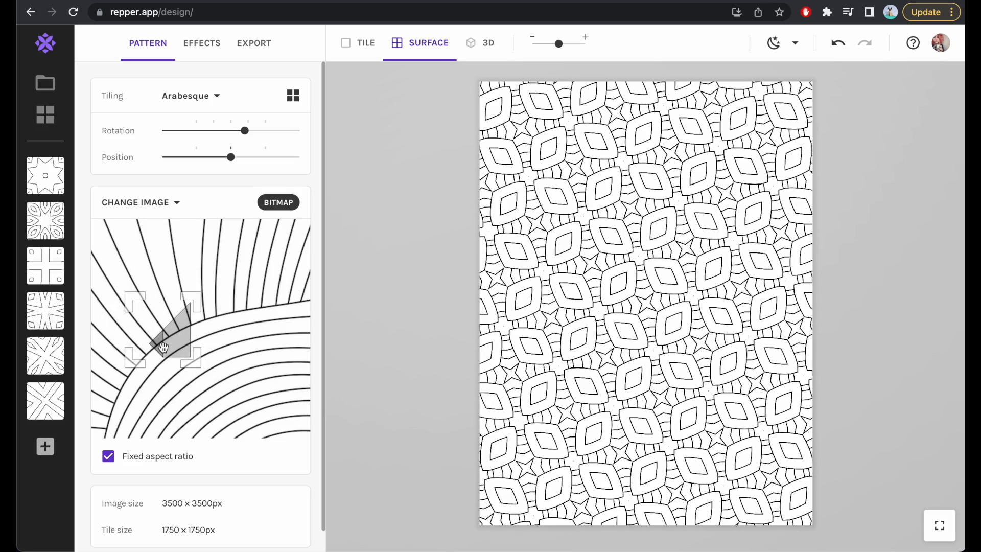
click(44, 446)
drag(182, 326, 257, 280)
click(45, 491)
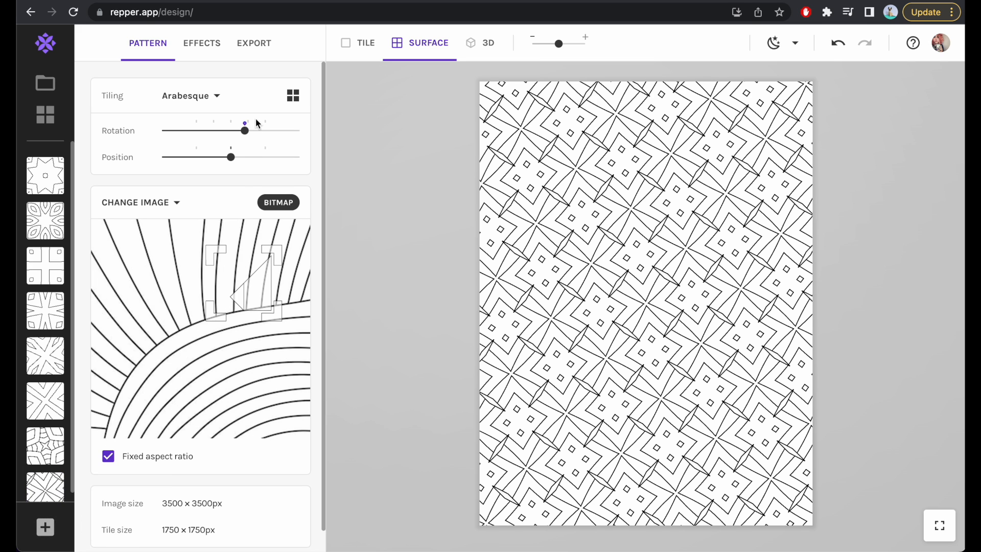
Set the export type to JPEG and export all snapshots to Downloads as coloring test.zip.
click(254, 44)
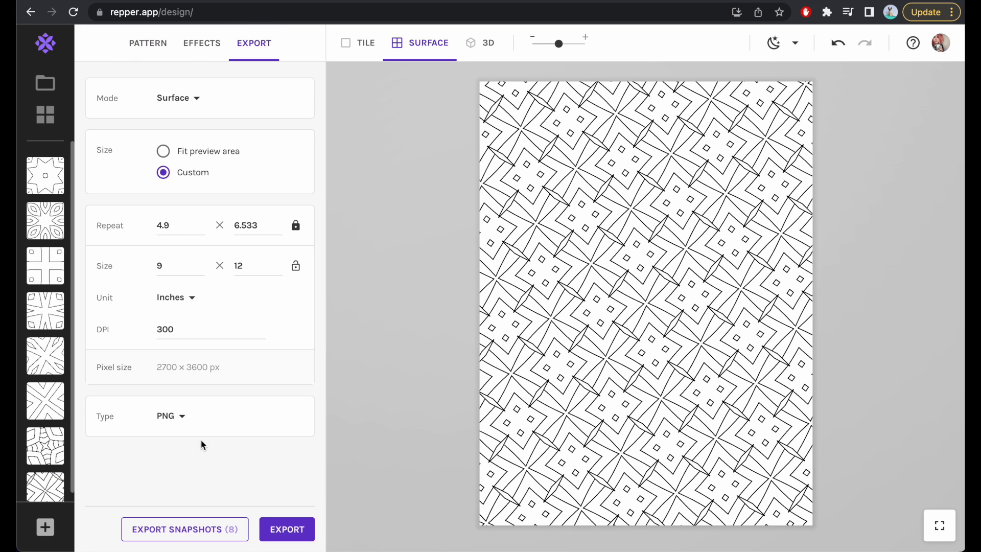
click(167, 421)
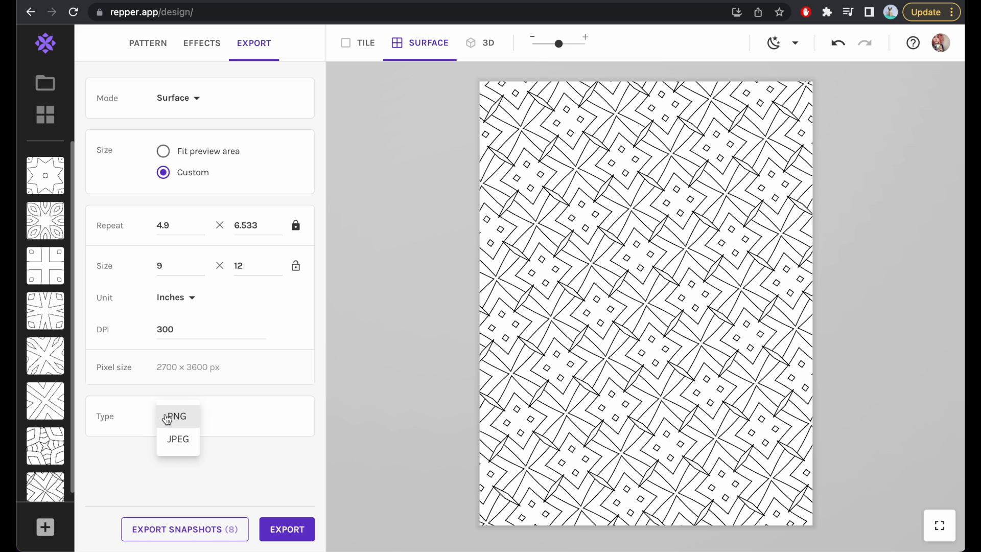
click(177, 440)
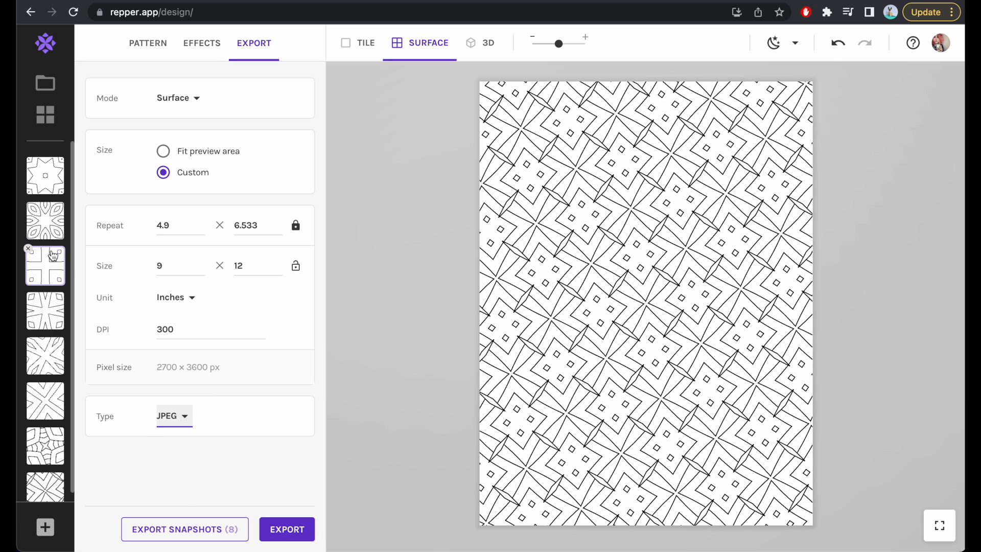
scroll(26, 283, down, 1)
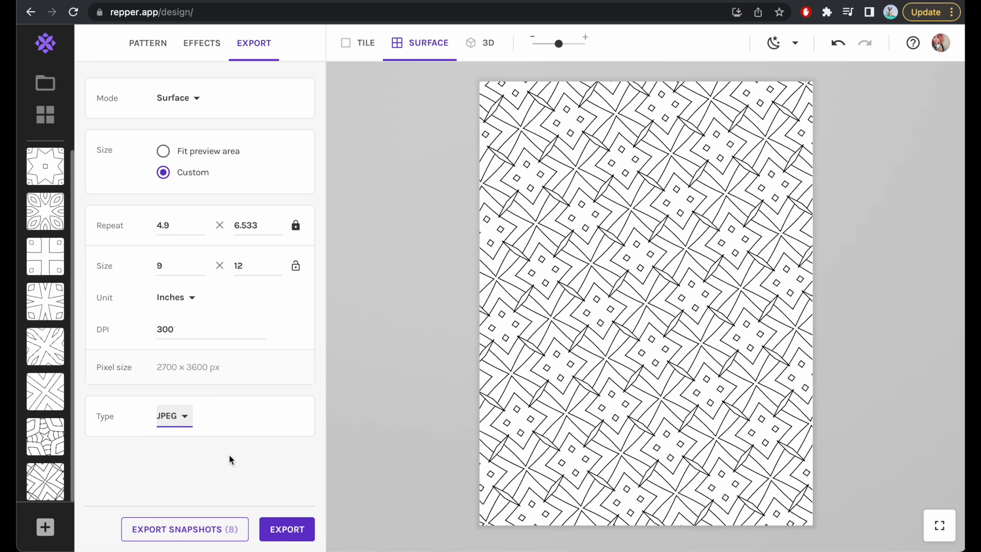
click(187, 529)
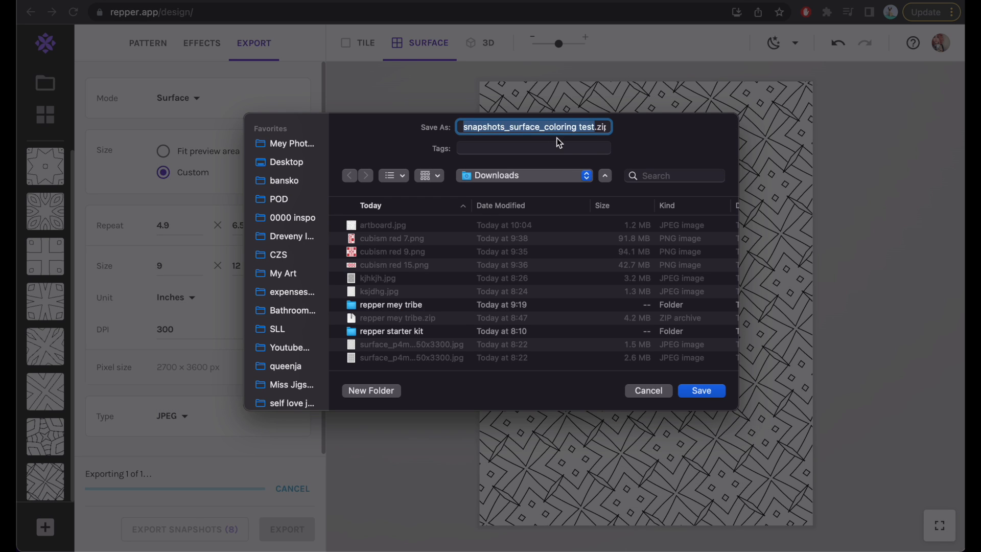
text(coloring test)
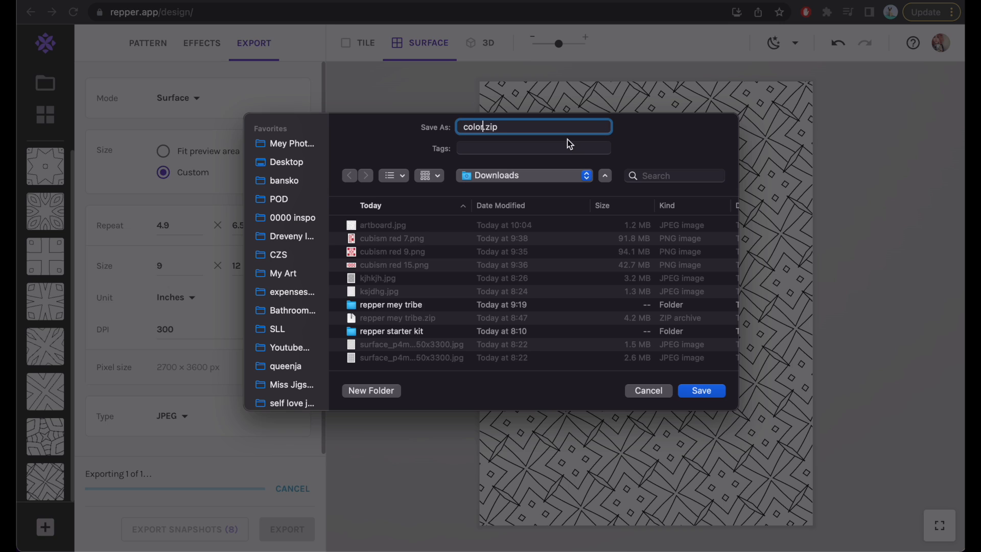
key(Return)
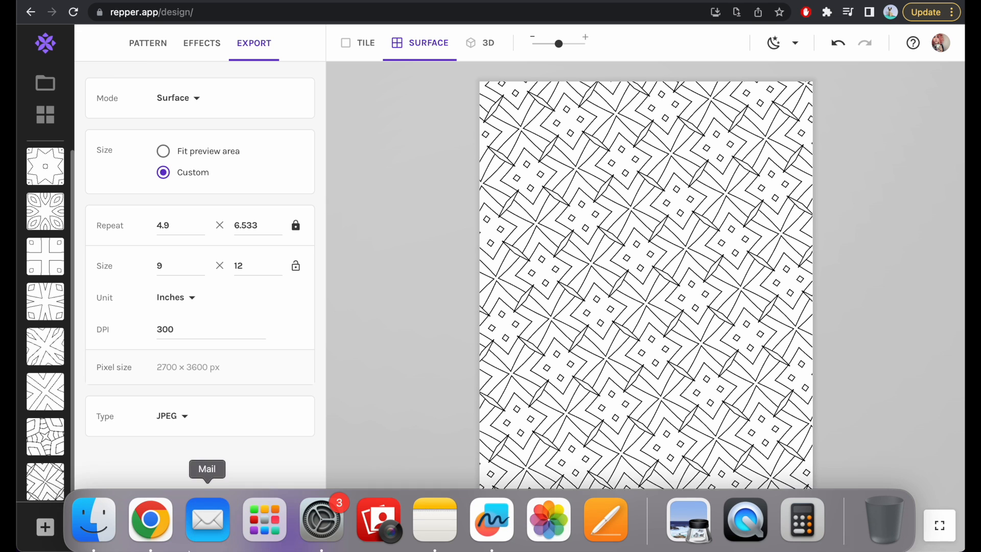
Switch to Finder, extract coloring test.zip in Downloads and open the extracted coloring test folder.
click(92, 515)
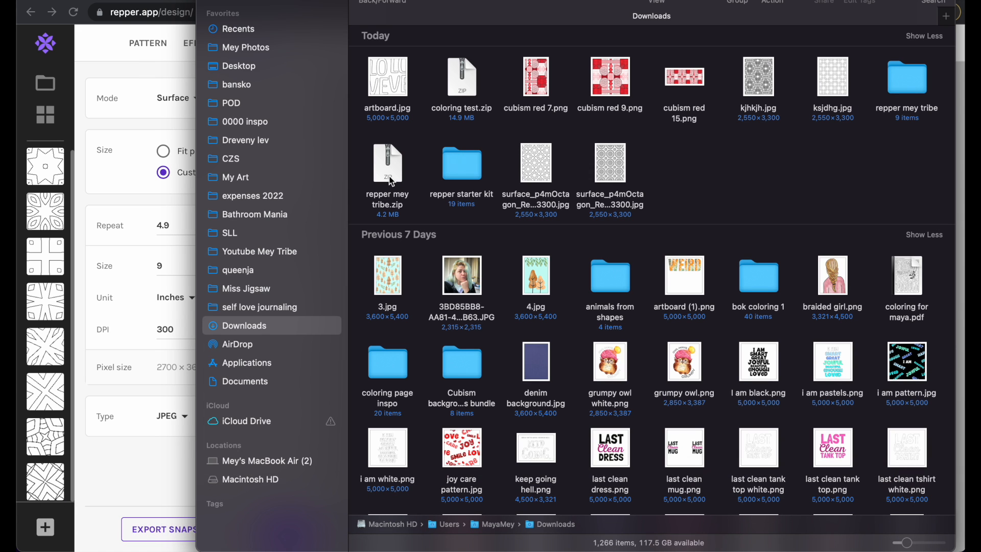
double_click(459, 86)
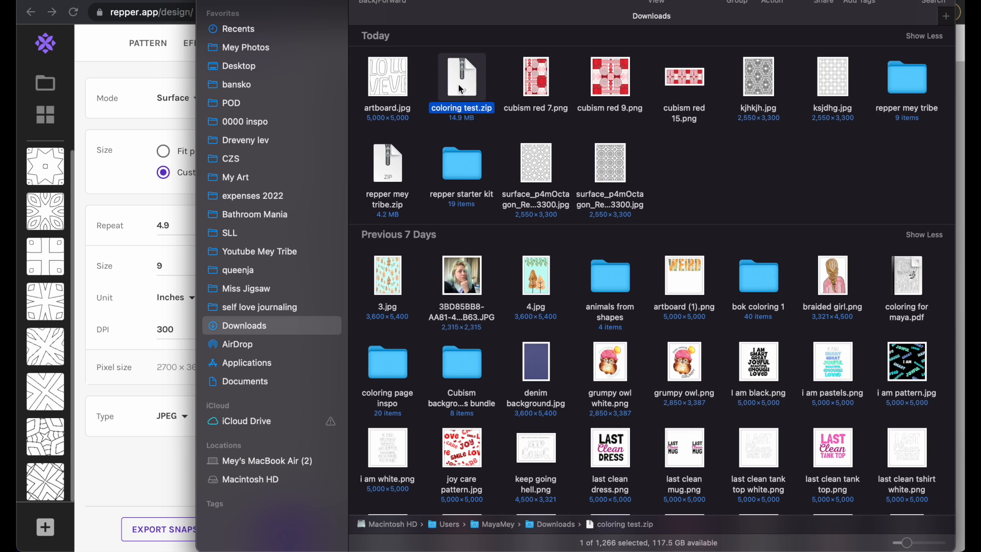
double_click(462, 82)
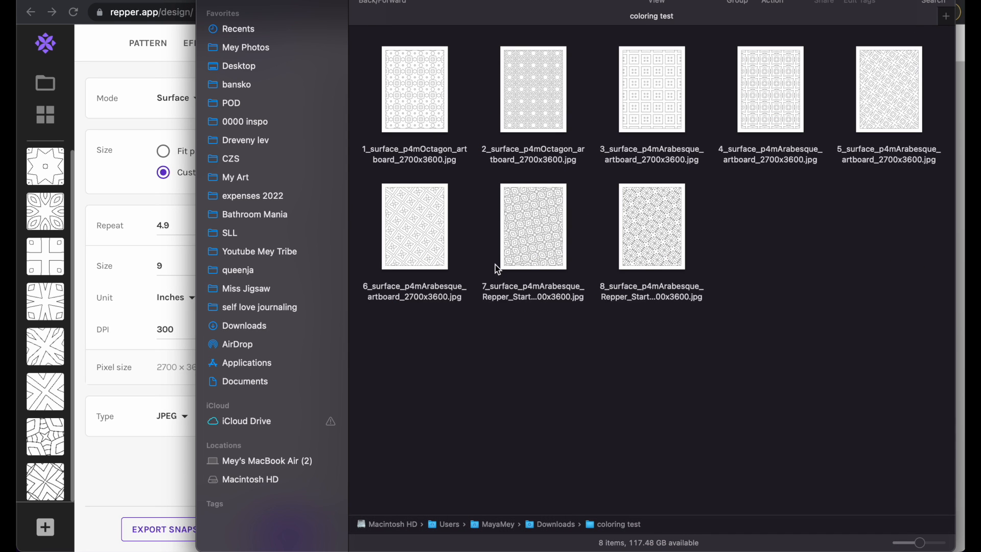
Preview the exported 8_surface_p4mArabesque_Repper_Starter_Kit 8_2700x3600.jpg at full size, close the preview and return to Repper.
click(648, 243)
key(space)
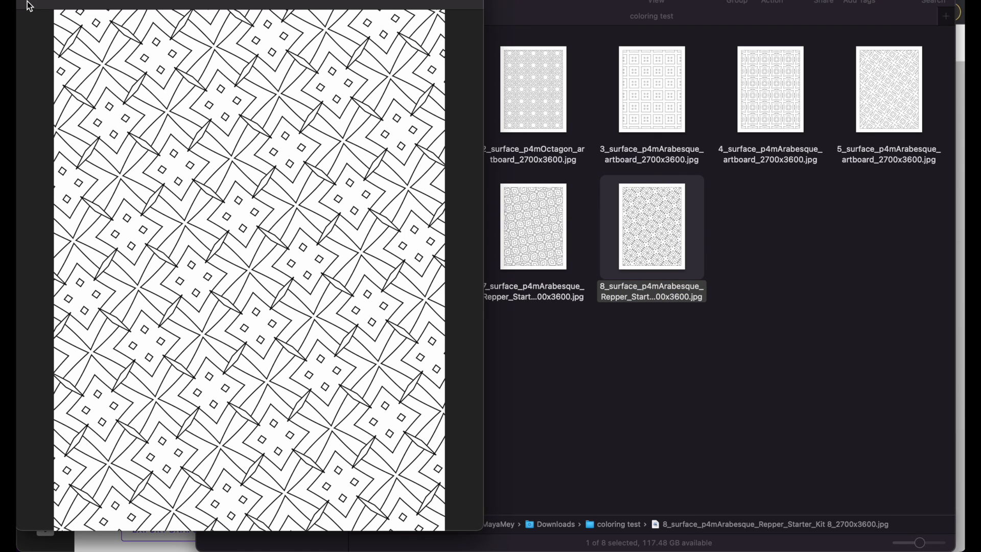
click(38, 3)
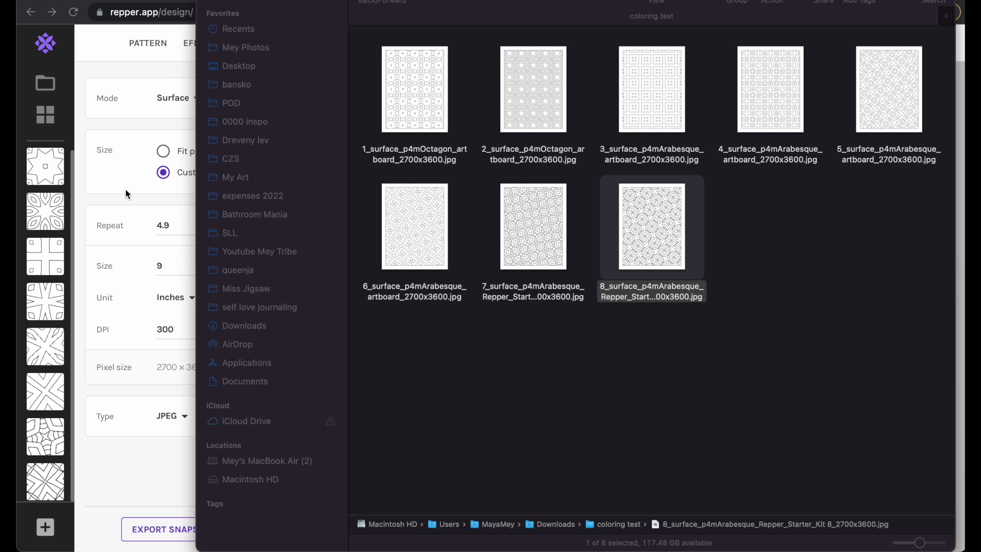
click(127, 202)
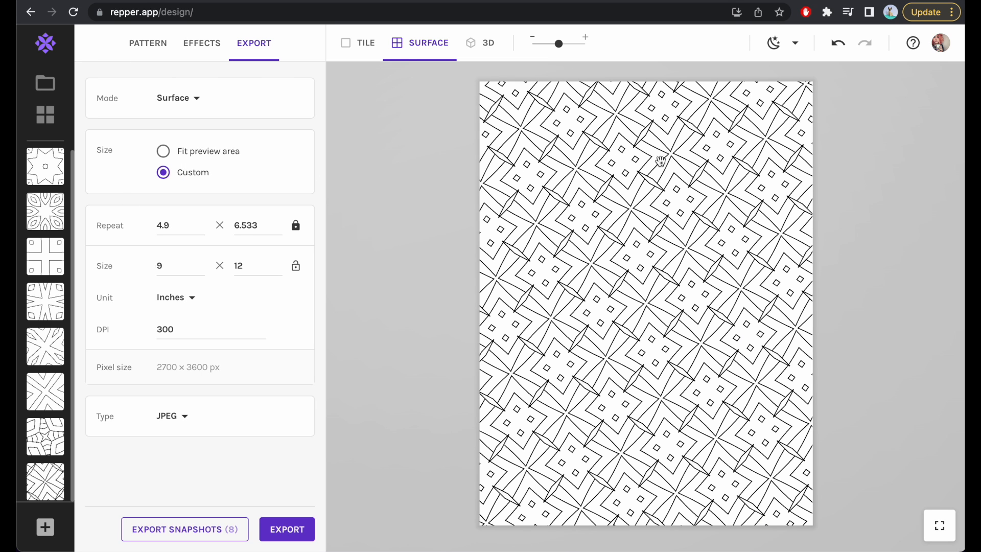
Open Google Drive in a new browser tab and create a blank Google Docs document.
key(super+t)
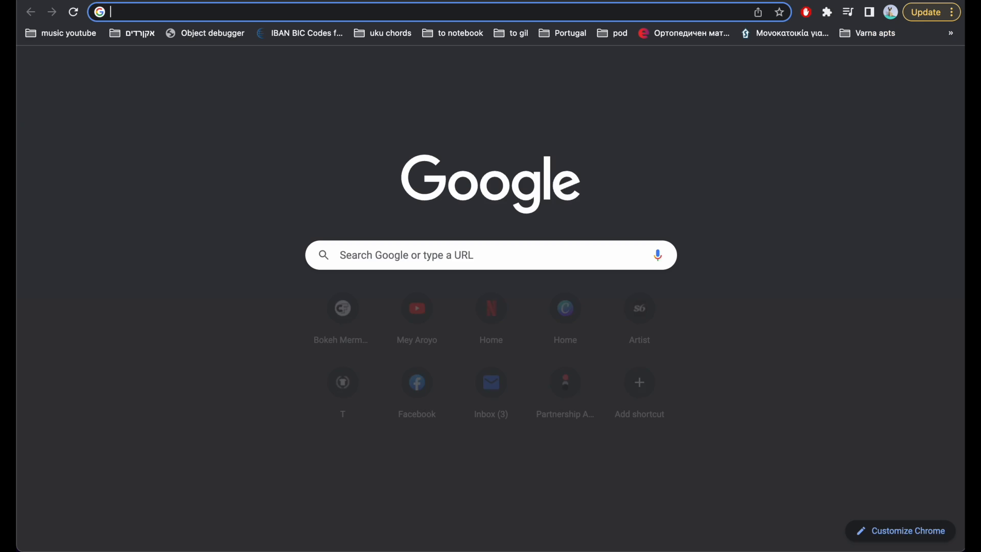
text(drive)
key(Return)
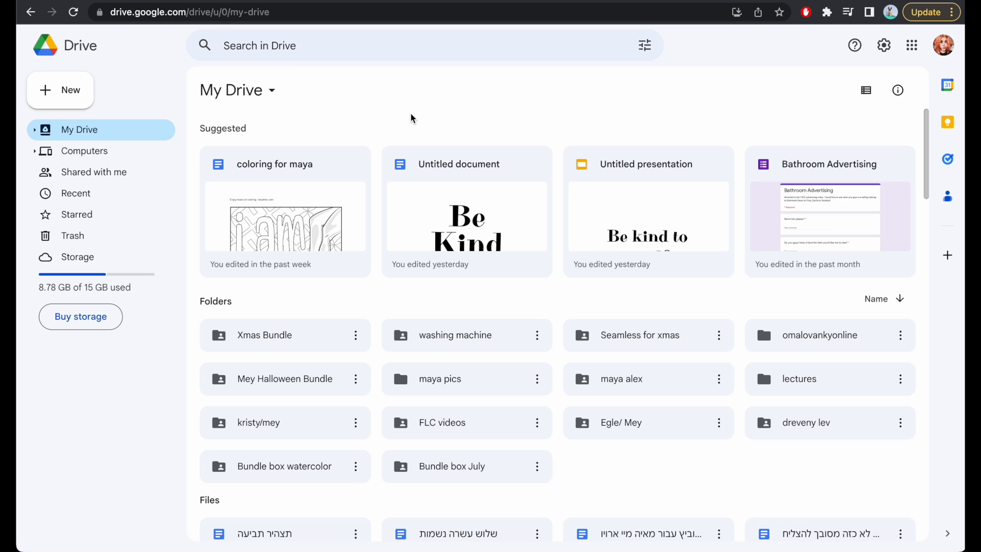
mouse_move(491, 531)
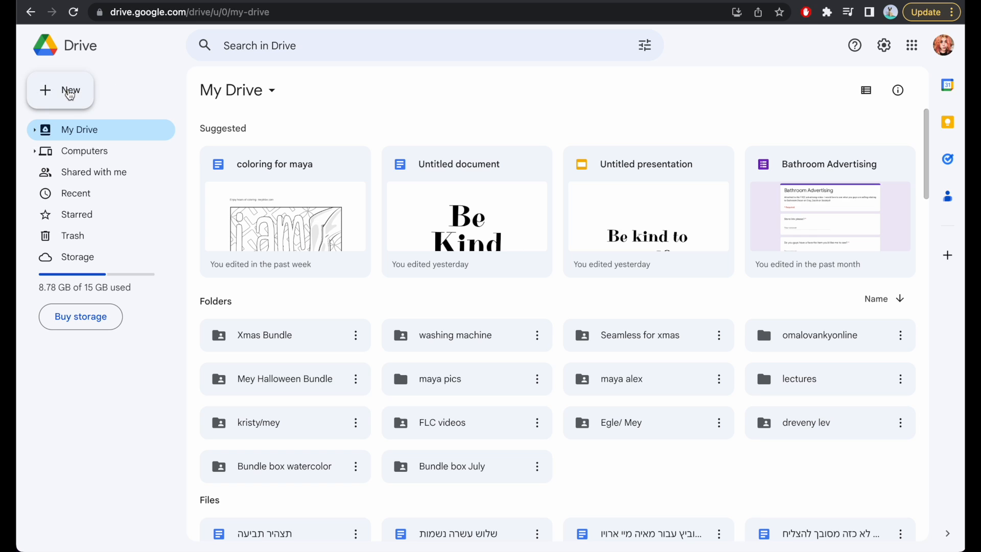
click(70, 94)
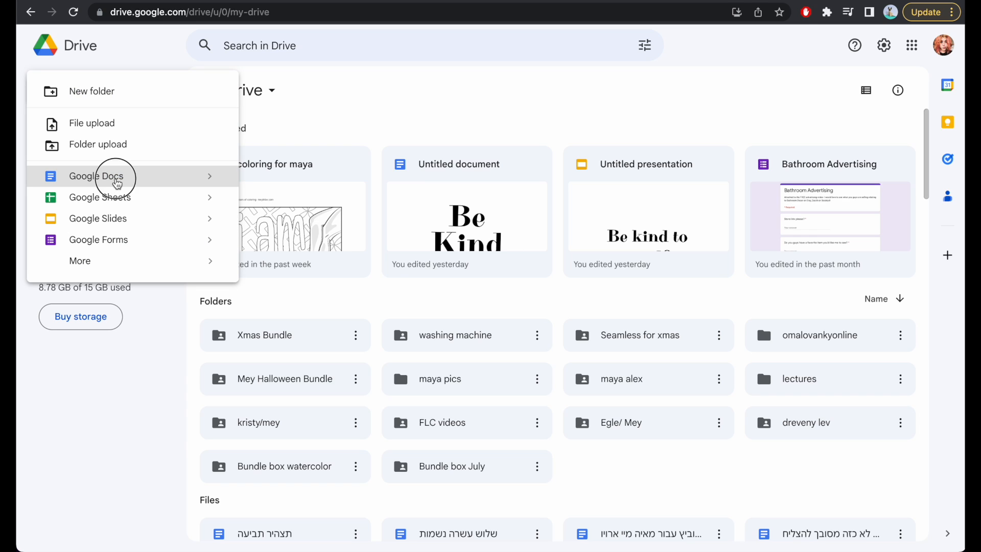
click(118, 180)
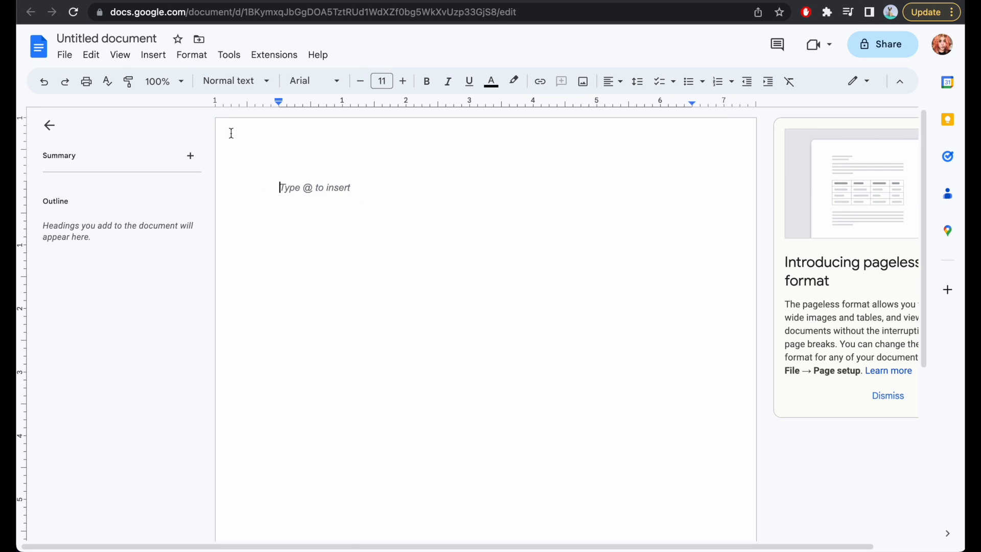
Insert image 8_surface_p4mArabesque_Repper_Starter_Kit 8_2700x3600.jpg from the coloring test folder in Downloads.
click(153, 55)
mouse_move(219, 81)
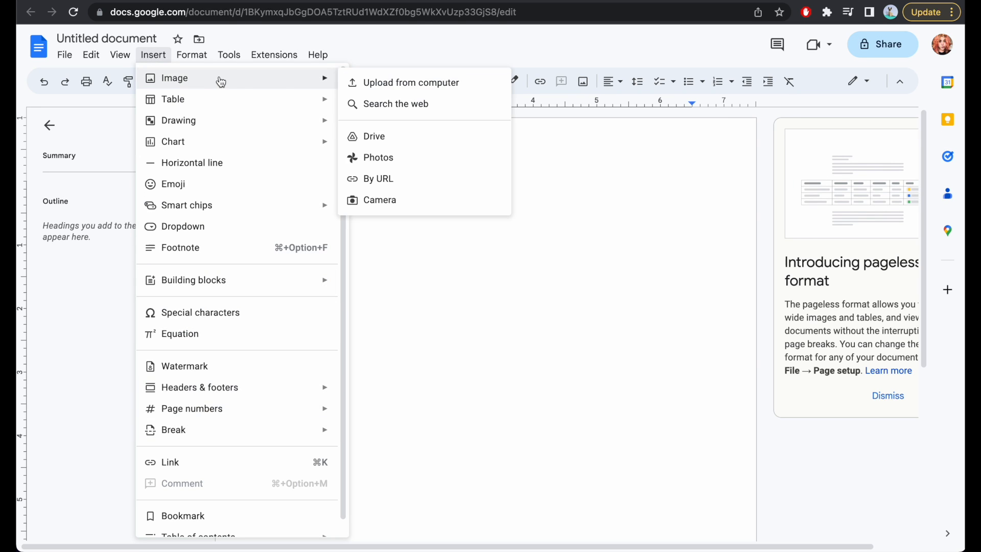
click(390, 82)
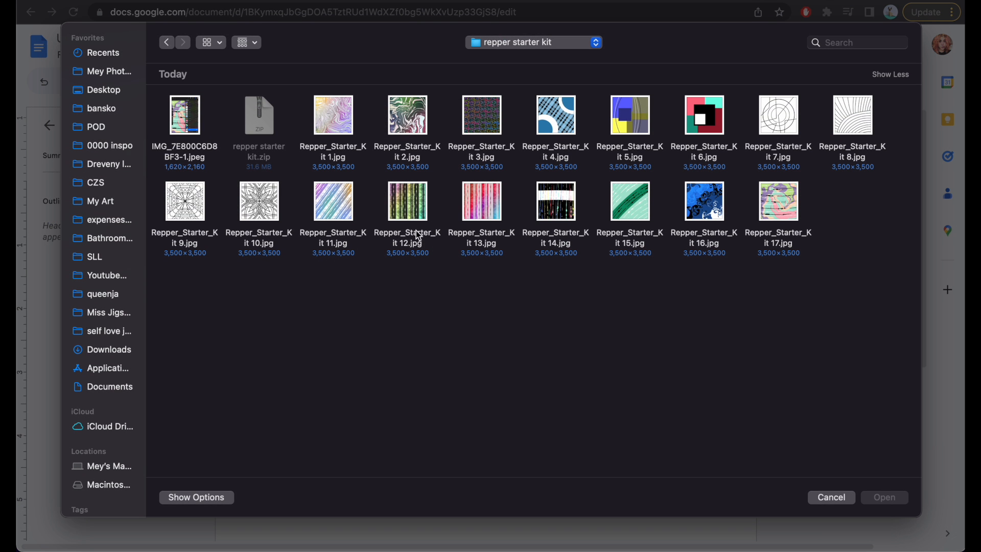
click(100, 350)
double_click(261, 117)
double_click(705, 120)
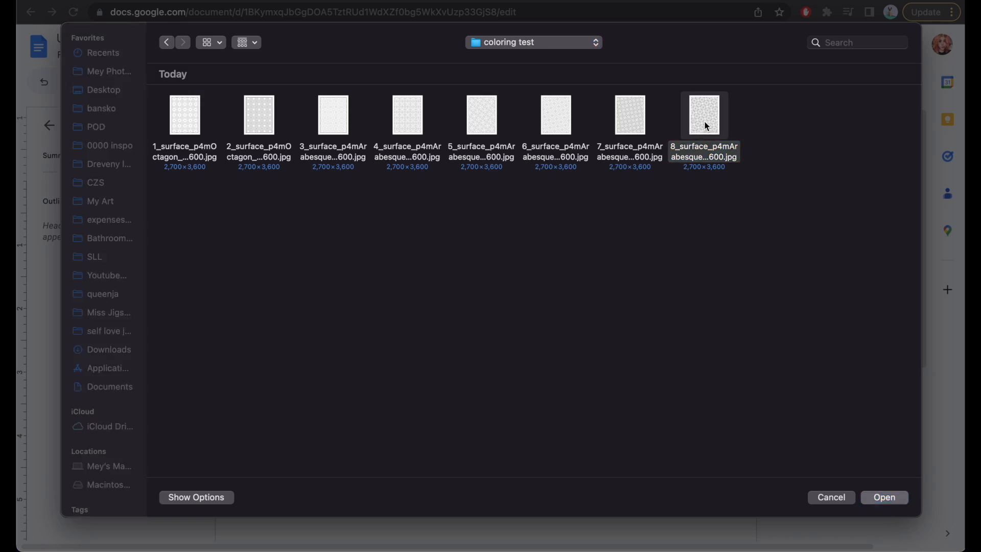
scroll(495, 419, up, 4)
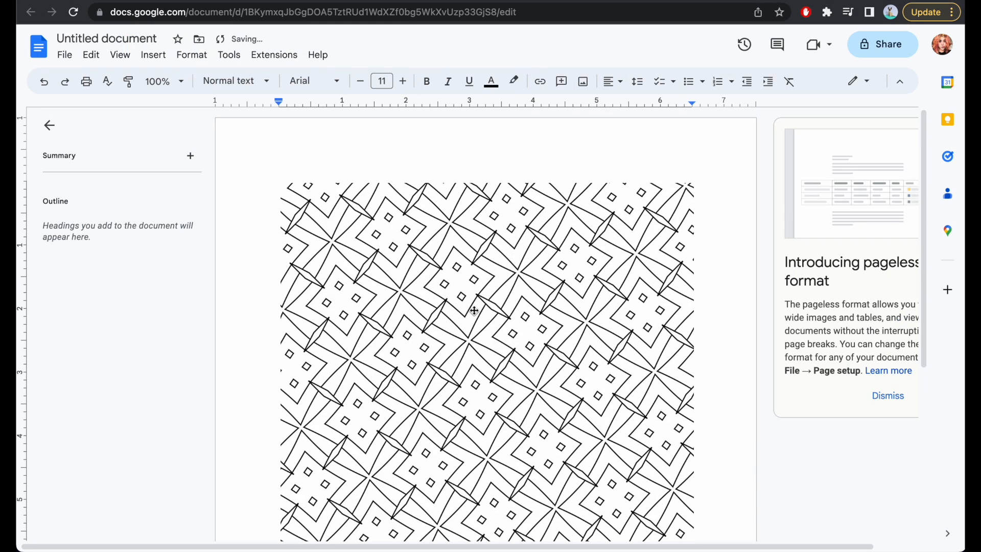
Give the inserted pattern image a 2 pt border.
click(473, 309)
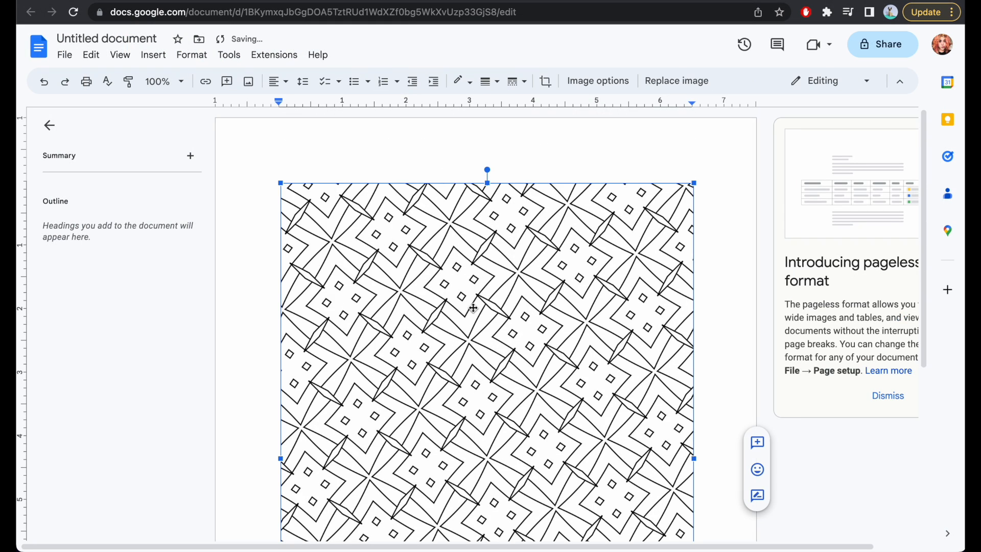
click(496, 90)
click(509, 127)
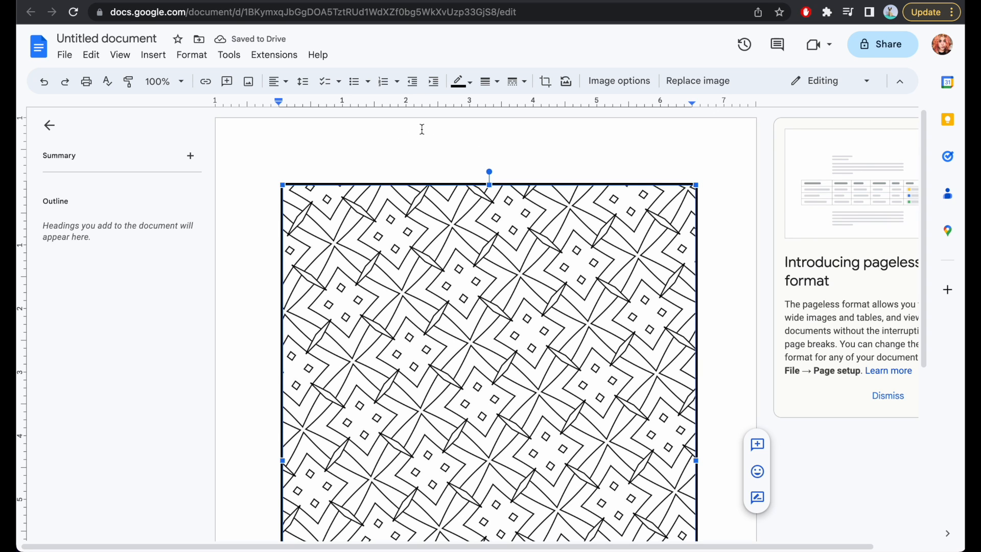
Add a page header reading "Pattern by", the designer's name, and "printable coloring book - Meytribe.com".
click(153, 55)
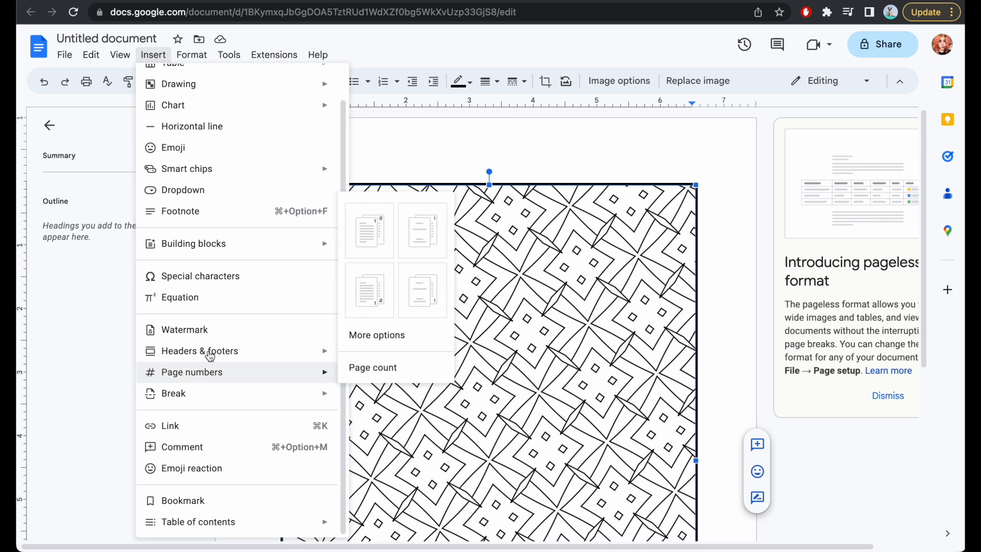
mouse_move(240, 352)
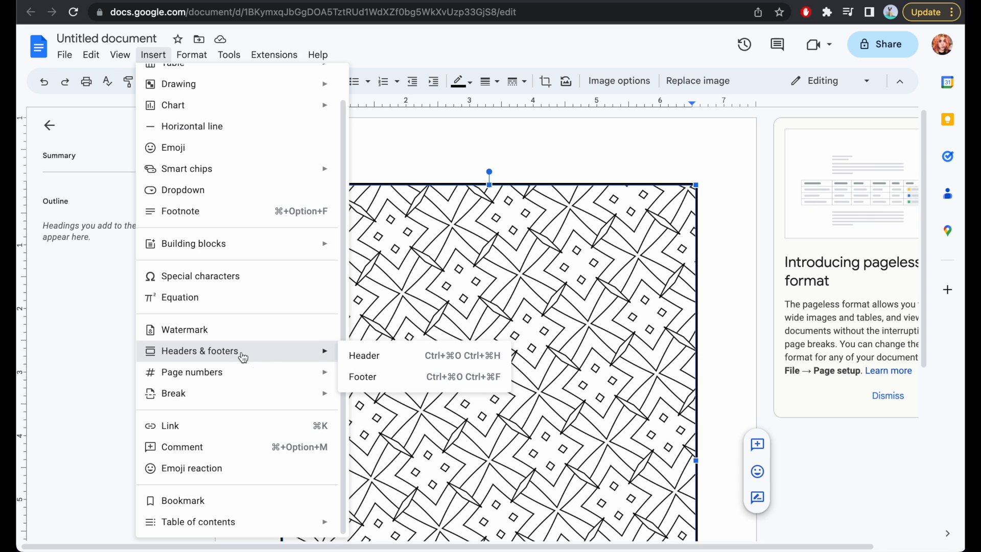
click(372, 356)
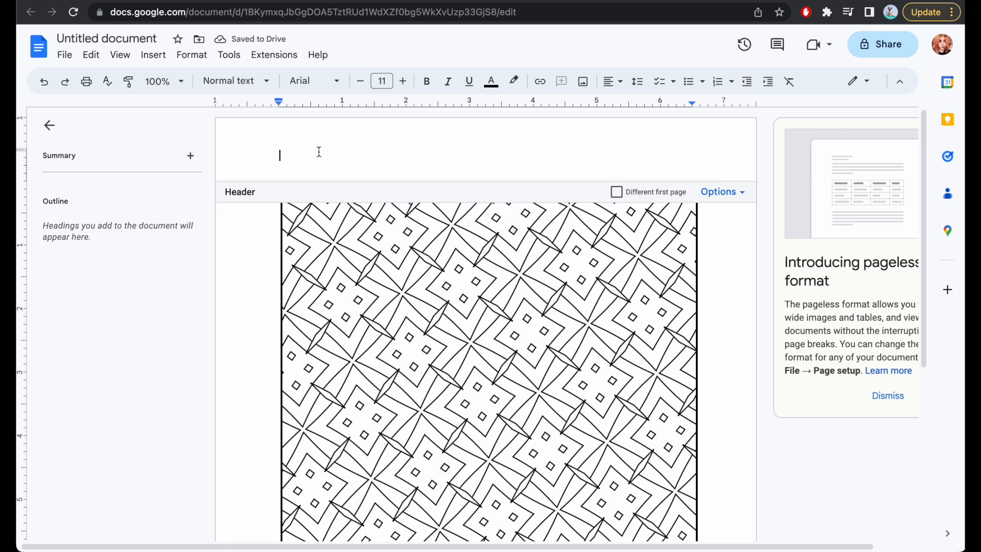
text(Em)
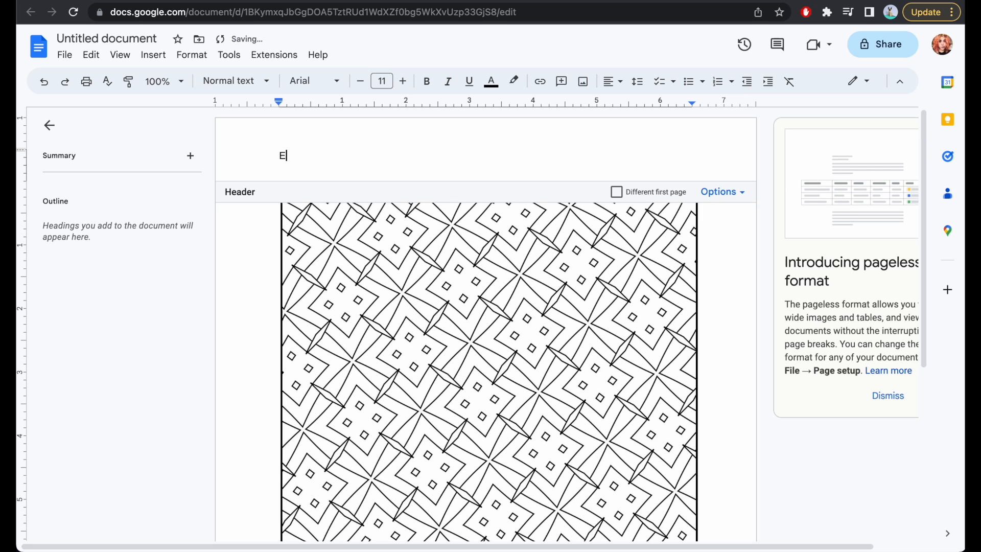
key(BackSpace)
key(BackSpace)
text(Pattern by Mey printable coloring book - Meytribe.com)
click(248, 270)
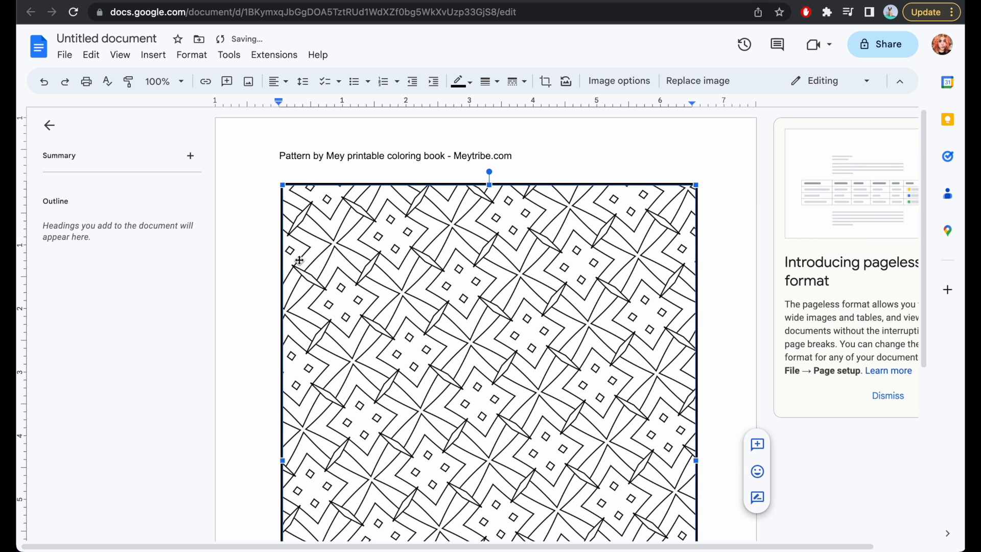
Start a second page below the bordered pattern image.
scroll(524, 228, down, 5)
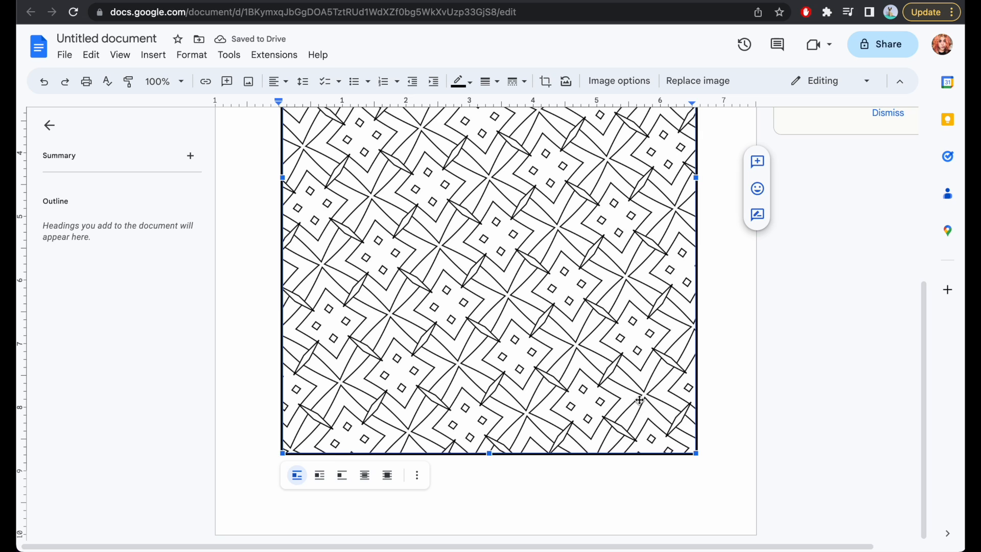
click(699, 450)
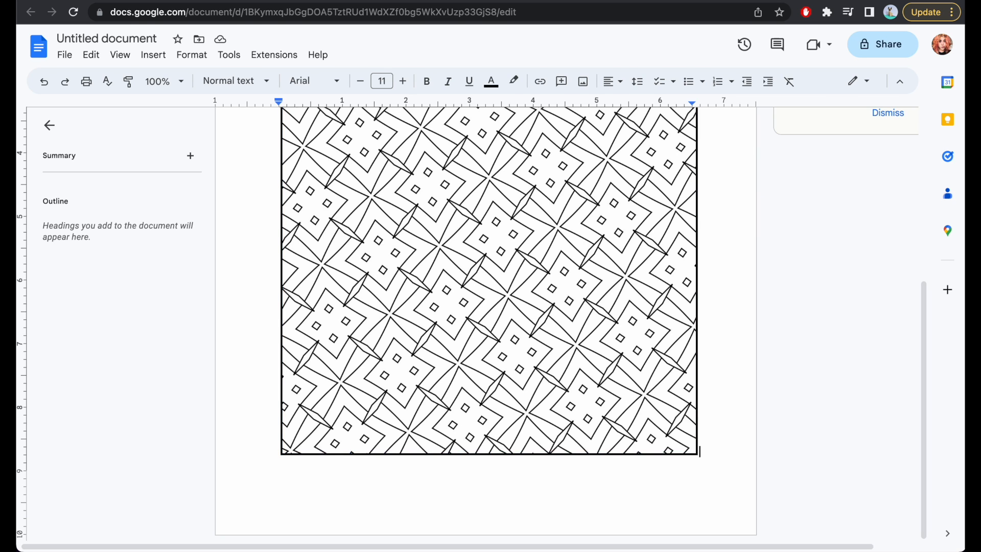
key(Return)
text(Pattern by Mey printable coloring book - Meytribe.com)
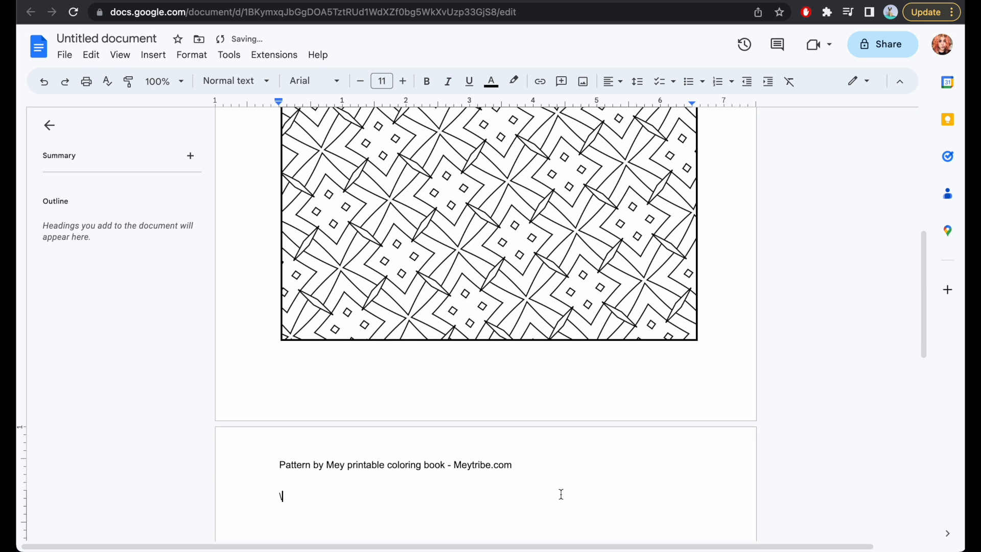
Switch to Finder and add 6_surface_p4mArabesque_artboard_2700x3600.jpg from the coloring test folder to the document's second page.
mouse_move(148, 549)
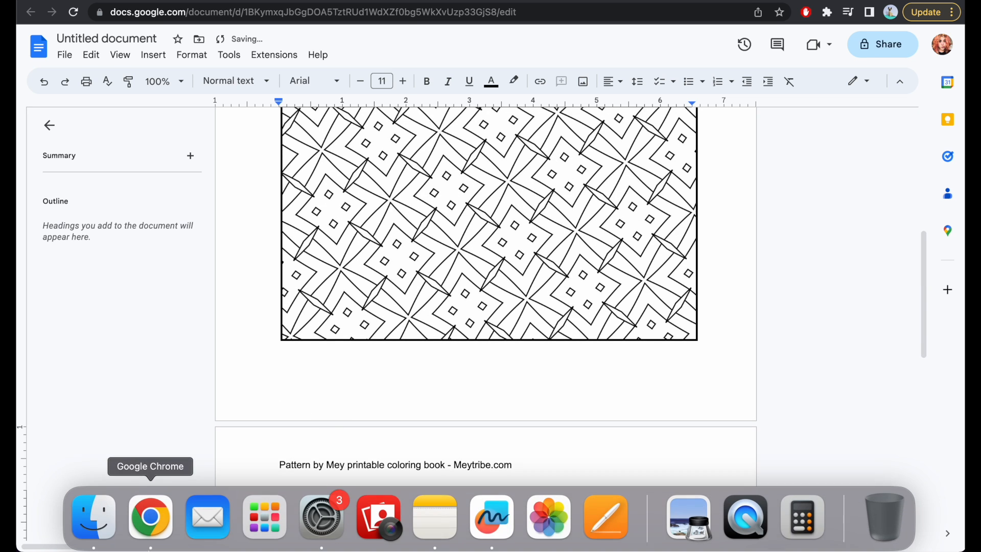
click(94, 524)
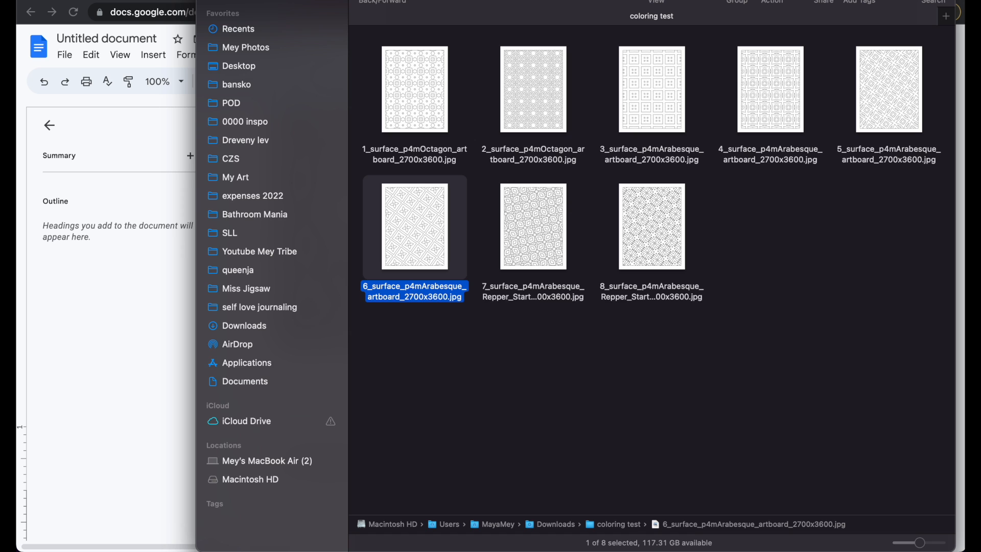
drag(479, 1, 742, 43)
drag(679, 135, 687, 199)
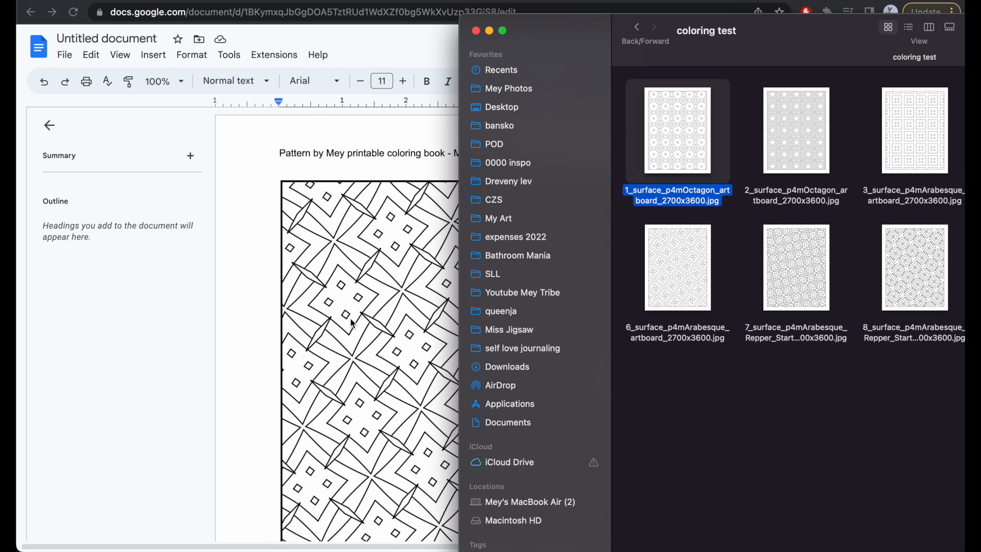
scroll(358, 319, down, 10)
scroll(355, 378, up, 5)
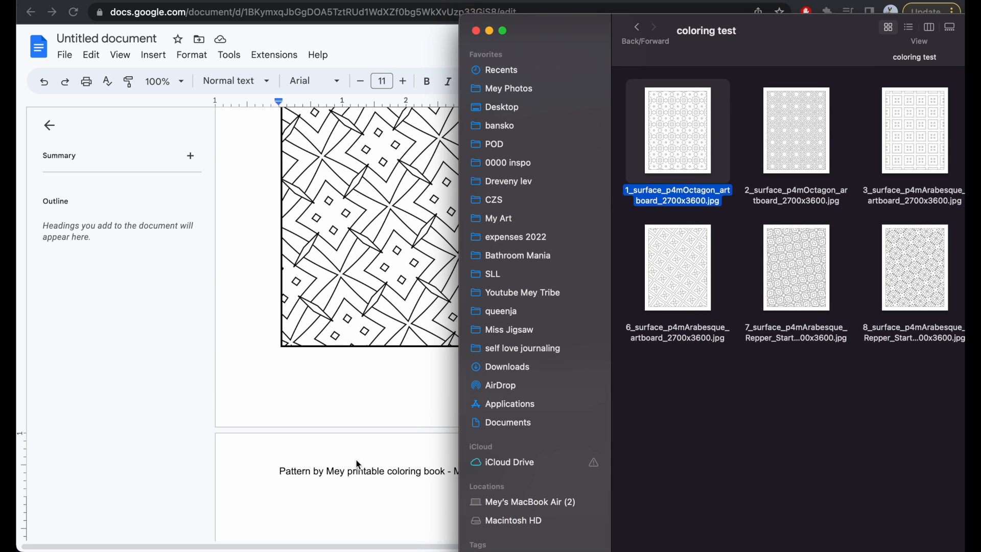
click(324, 401)
mouse_move(151, 526)
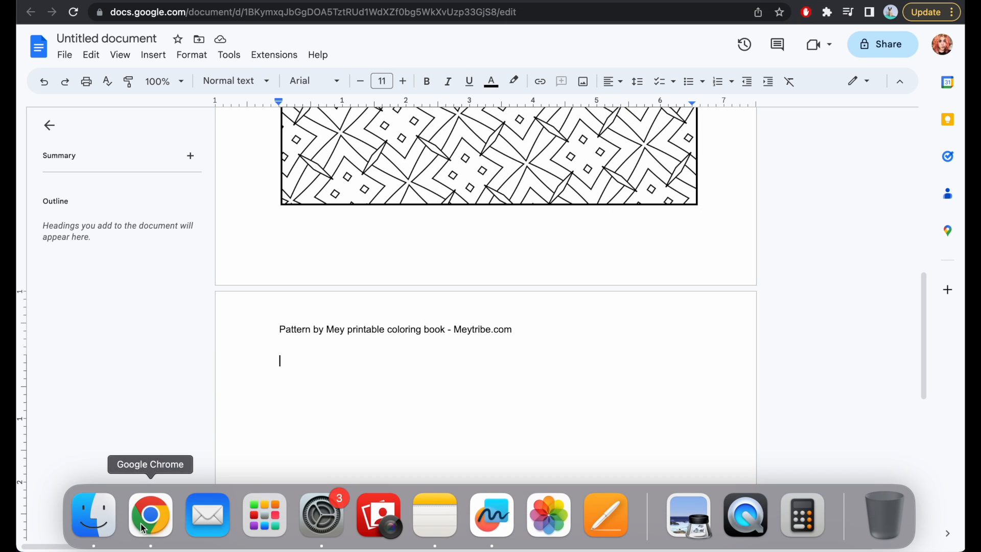
click(89, 529)
drag(678, 267, 339, 448)
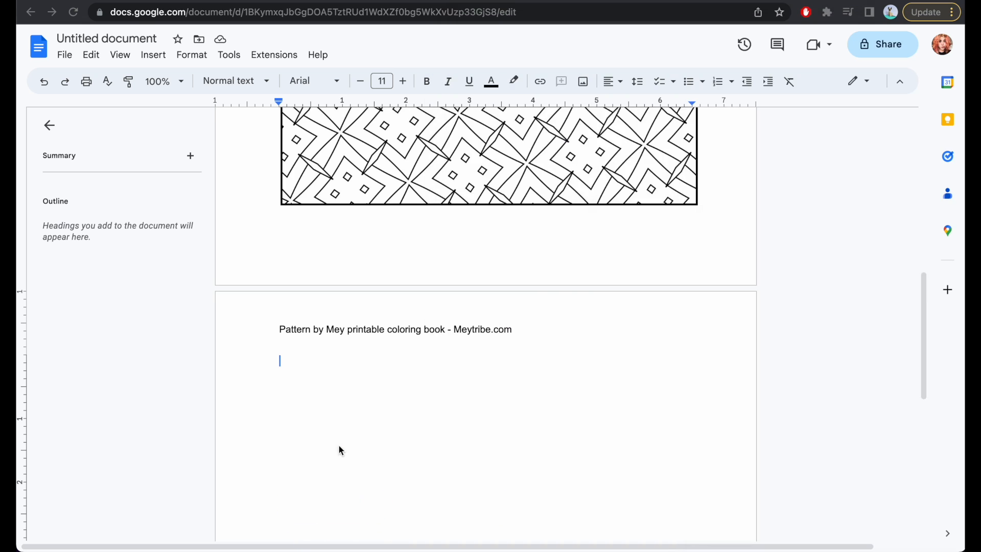
Apply a 2 pt border to the flower-and-diamond pattern image on the second page.
click(467, 393)
click(486, 82)
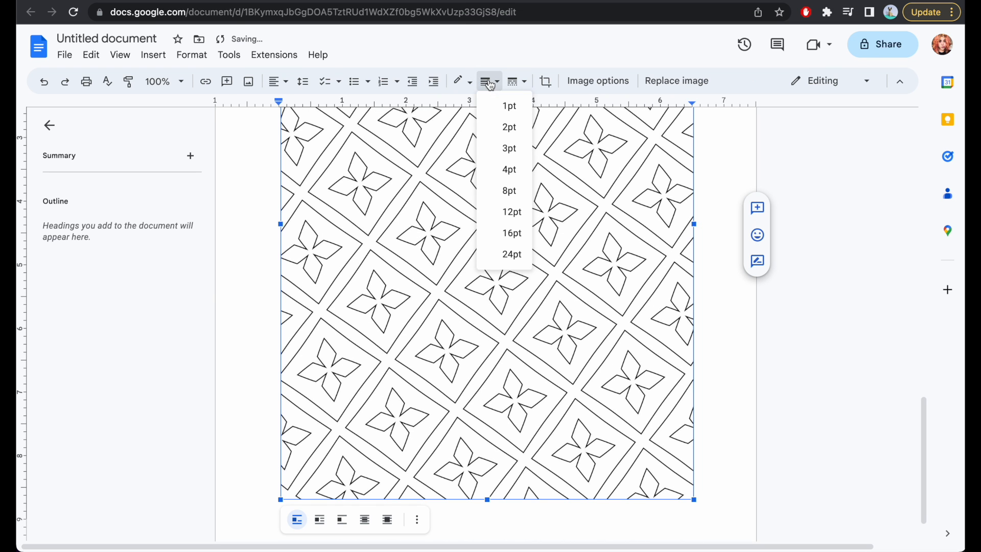
click(501, 127)
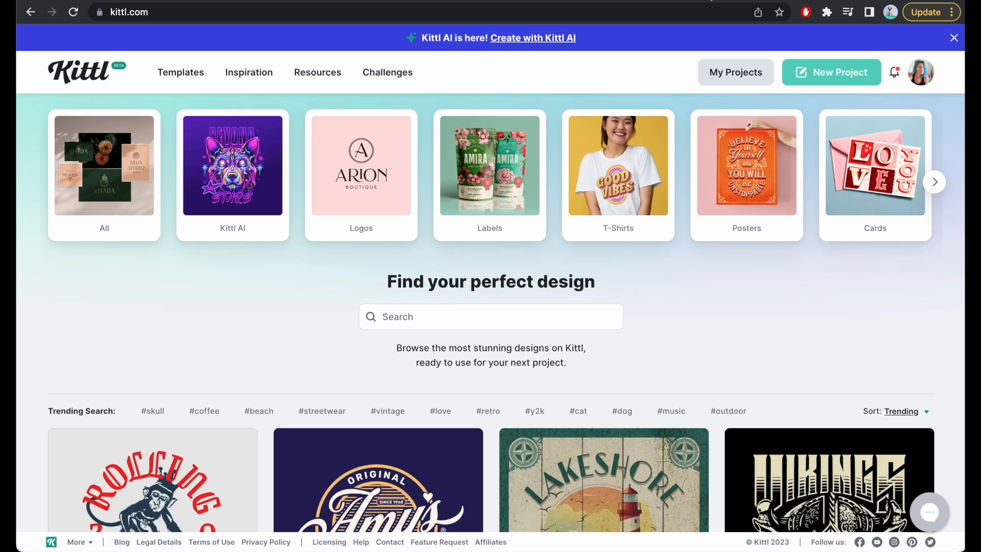
Switch to Kittl and open the "coloring beauty" project from the profile's own projects.
click(922, 79)
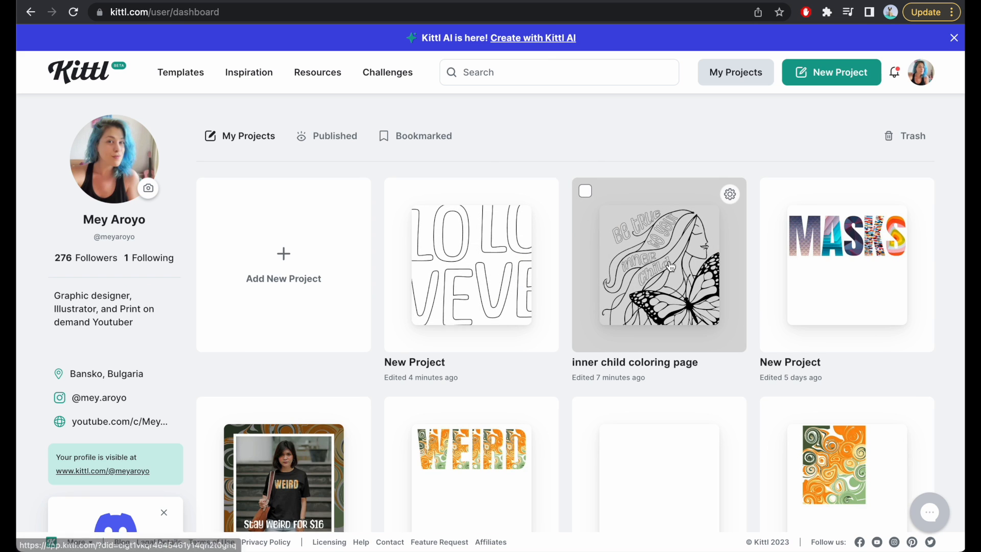
scroll(670, 266, down, 8)
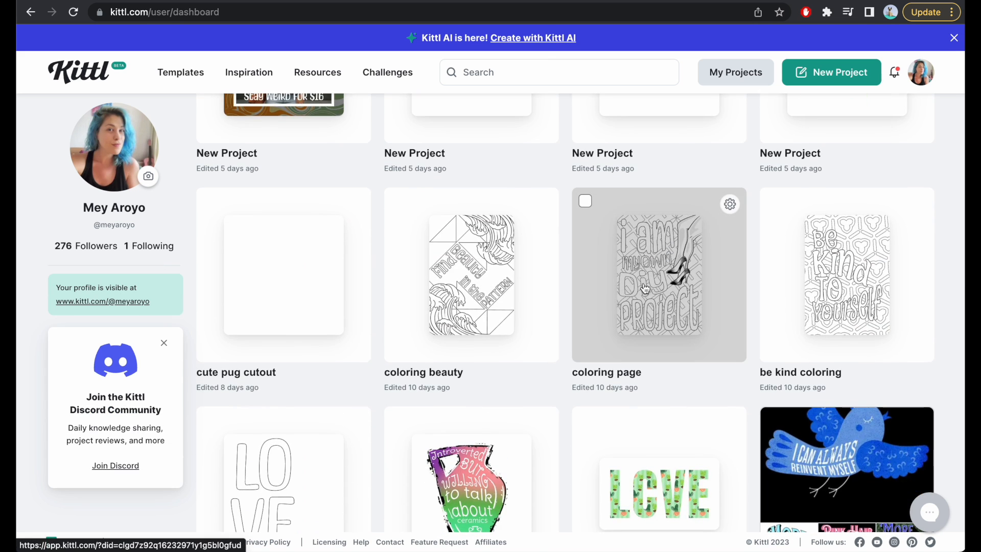
click(480, 290)
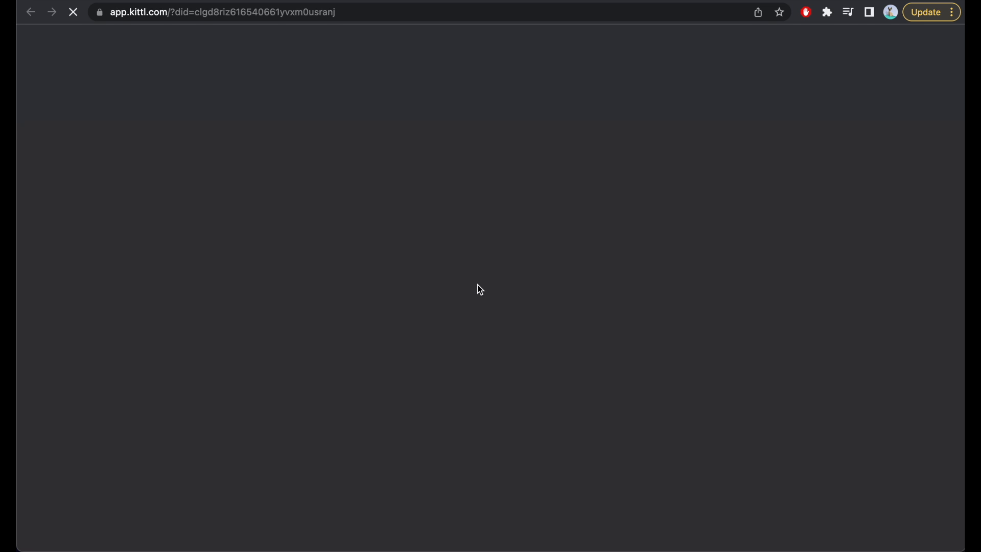
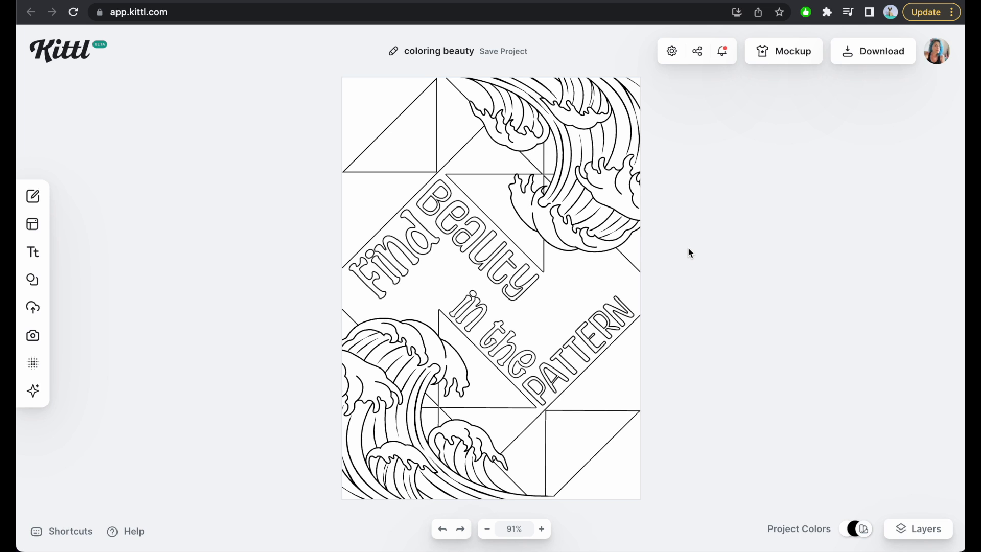
Inspect the wave graphic, the grouped Find lettering and the PATTERN text on the artboard.
click(570, 159)
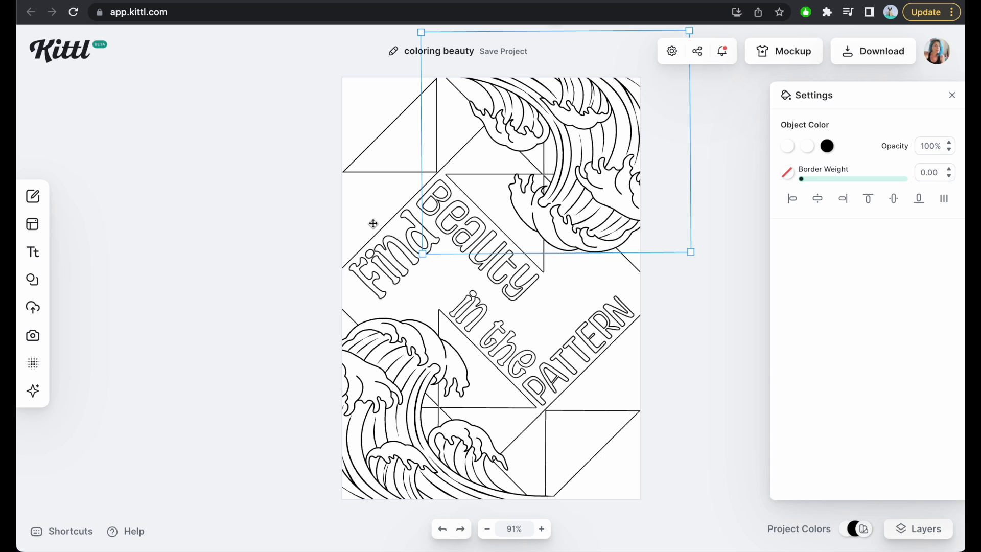
click(403, 262)
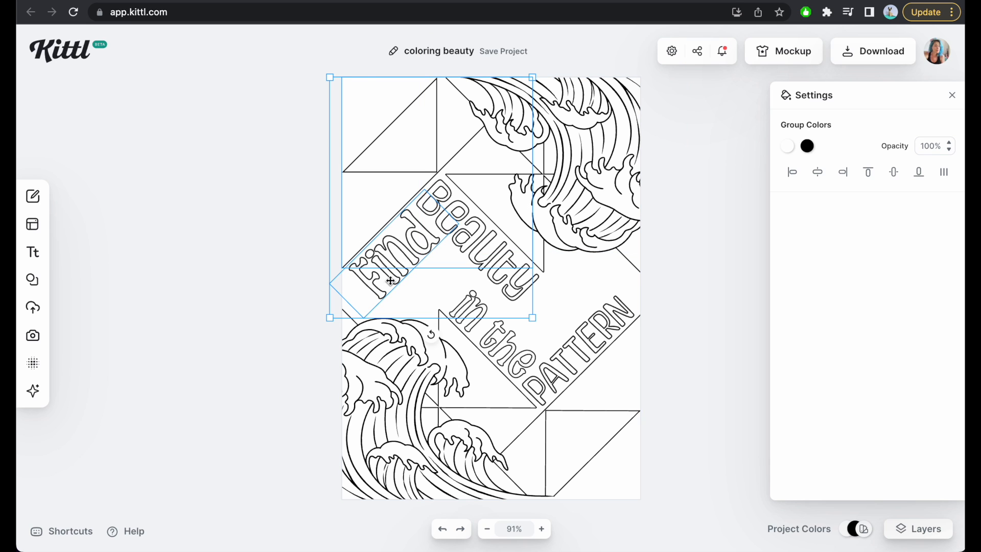
click(592, 346)
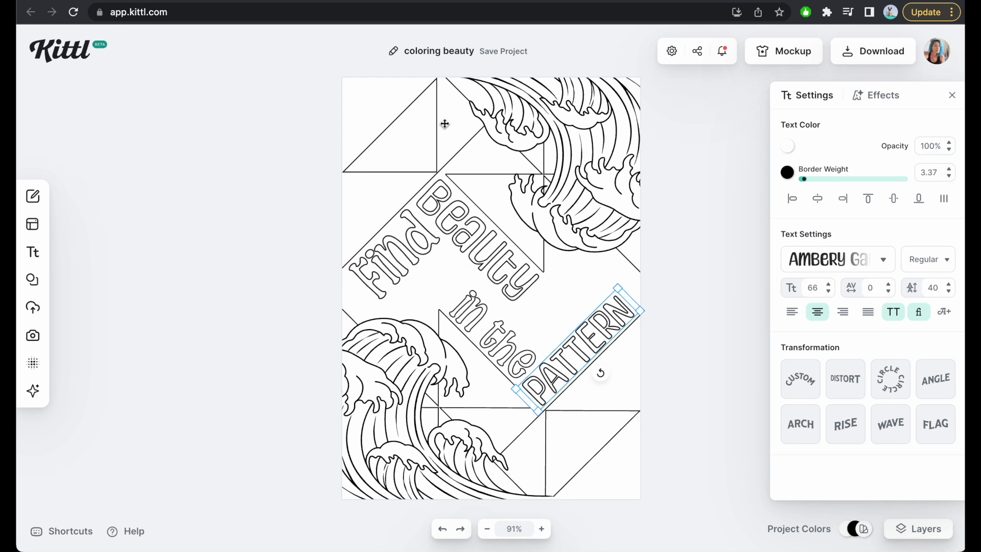
click(688, 211)
Download the coloring beauty design as a JPG at 300 DPI.
click(871, 57)
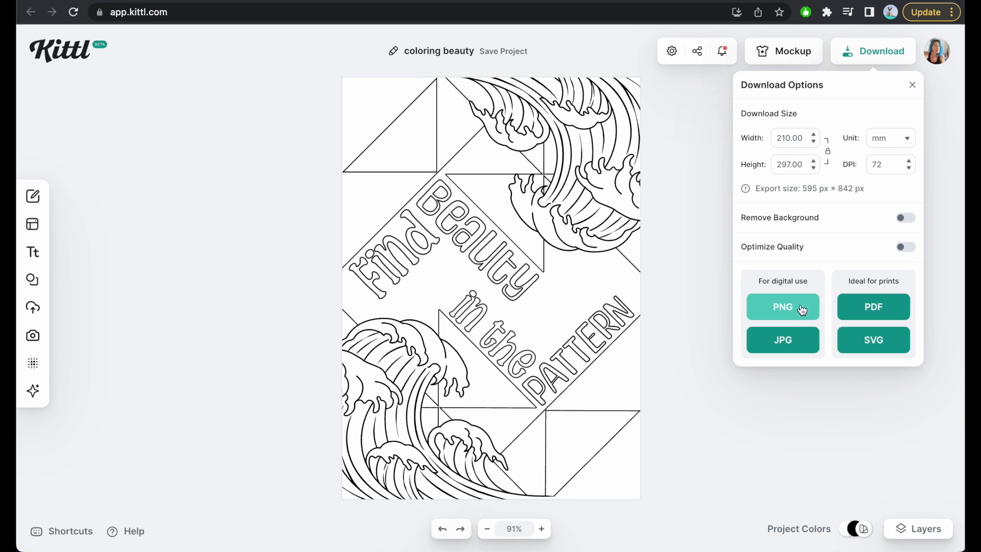
double_click(891, 162)
text(300)
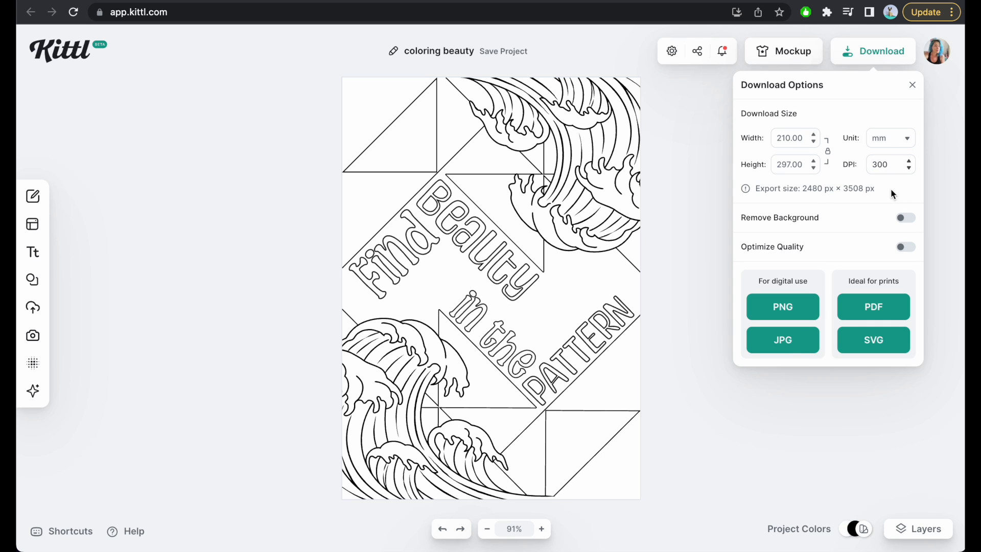
click(788, 349)
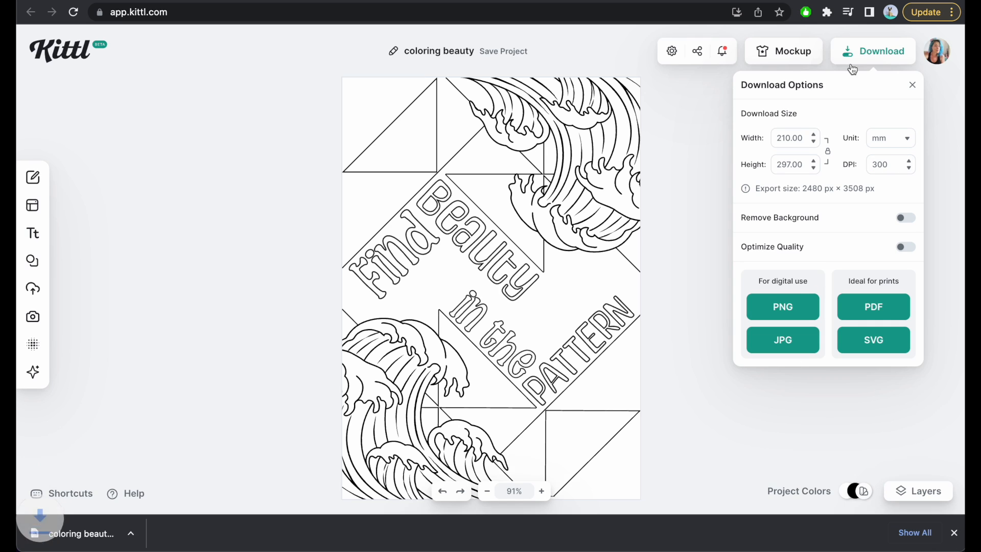
Switch to Google Docs and add the downloaded coloring beauty.jpg on a new page after the flower-and-diamond pattern.
key(ctrl+Tab)
scroll(498, 273, down, 2)
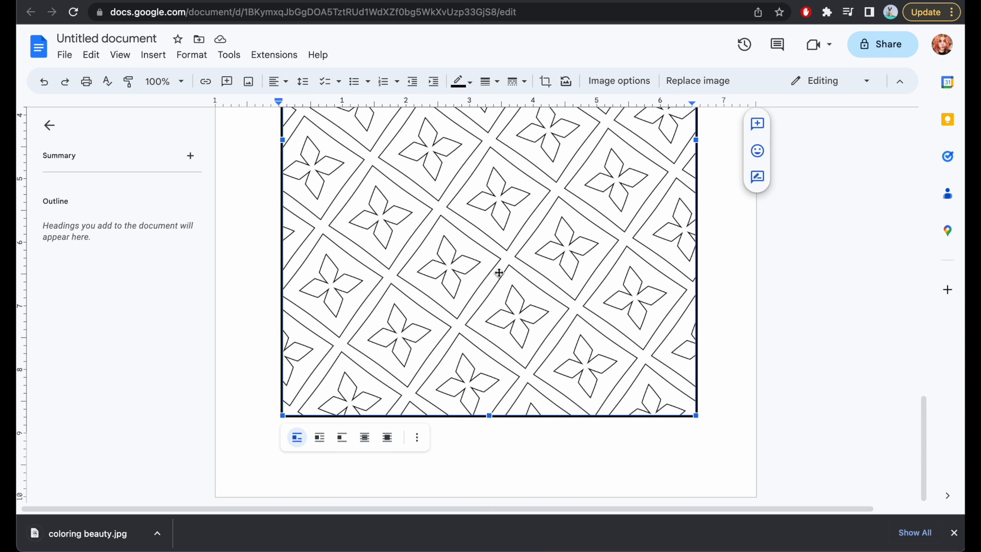
key(Right)
key(Return)
text(Pattern by Mey printable coloring book - Meytribe.com)
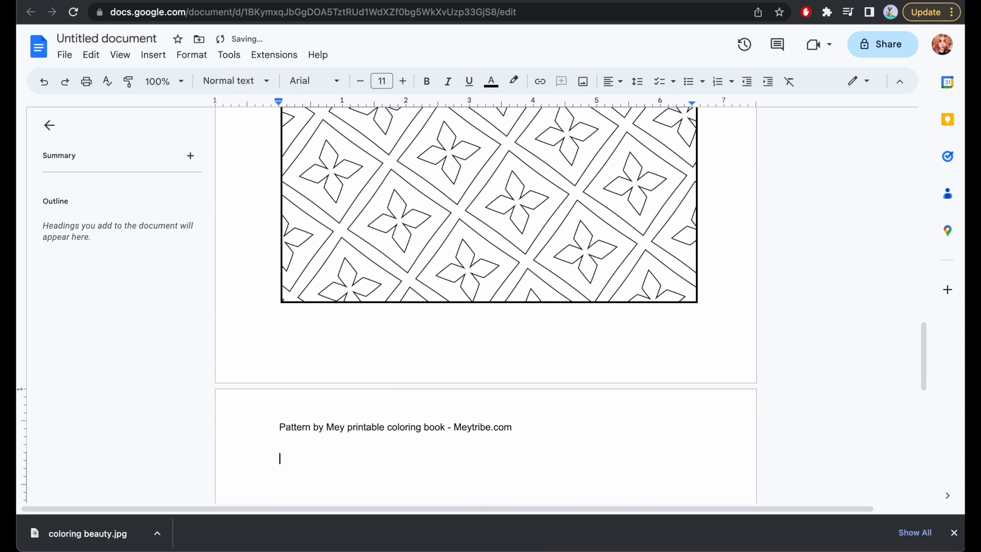
drag(104, 534, 318, 475)
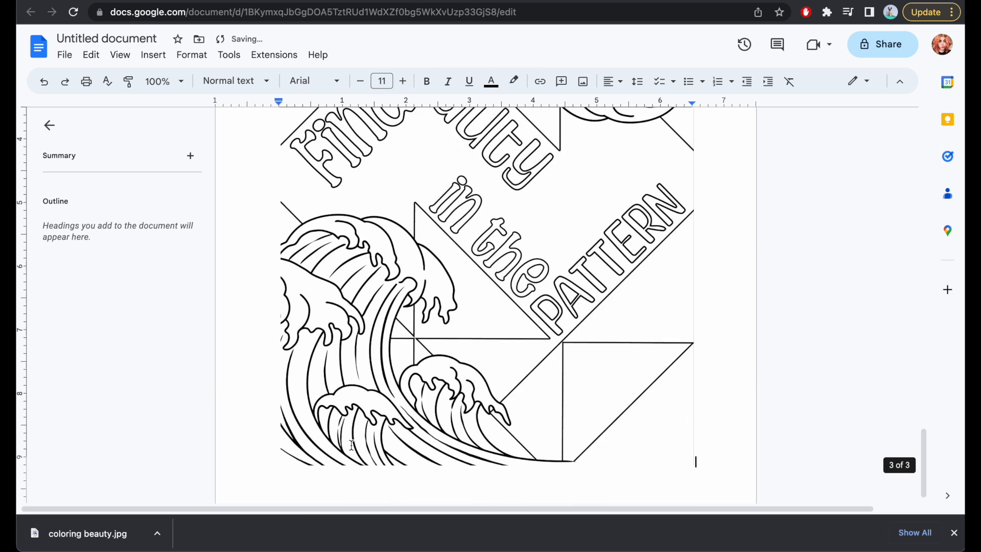
Apply a 2 pt border to the "Find Beauty in the Pattern" image and close the browser's download bar.
click(425, 321)
click(488, 81)
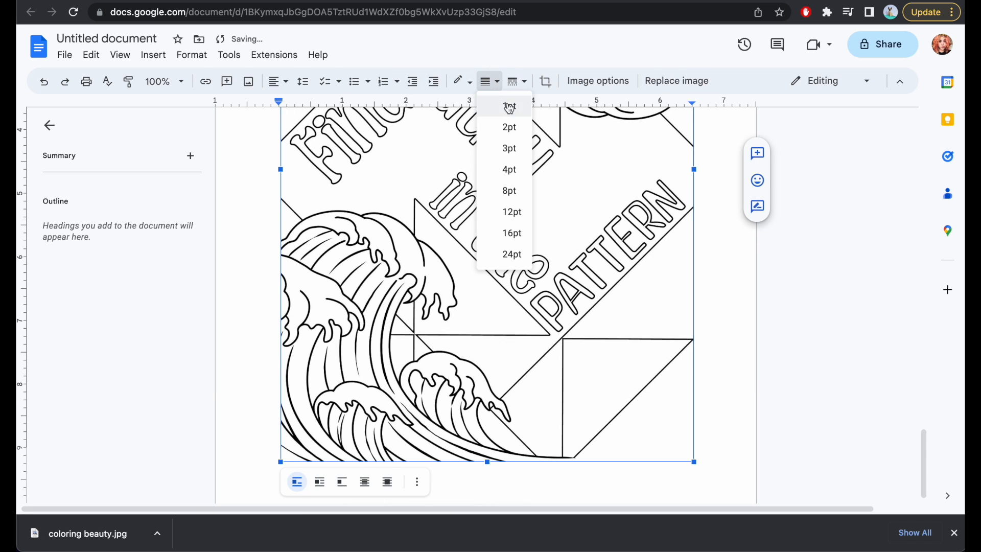
click(509, 128)
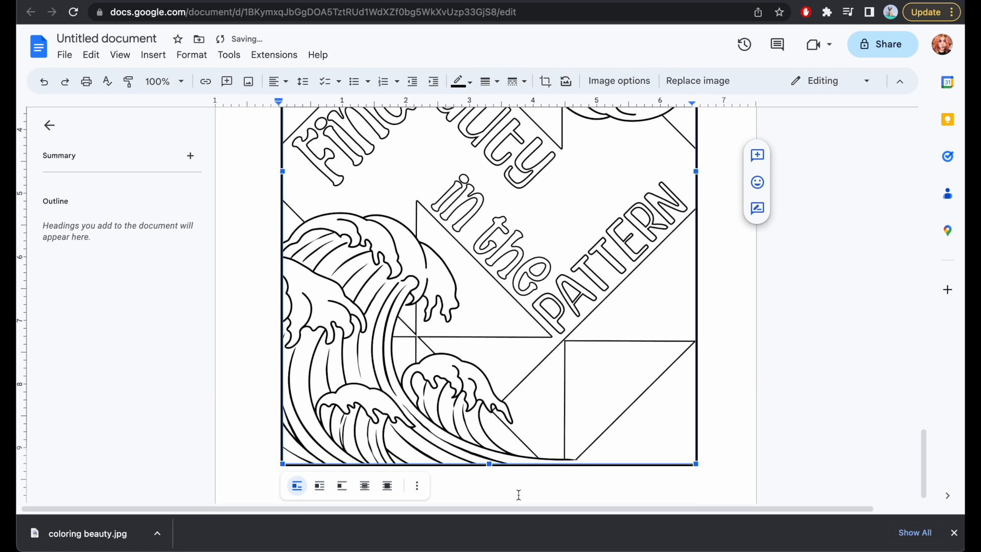
click(952, 533)
click(725, 409)
scroll(709, 279, up, 3)
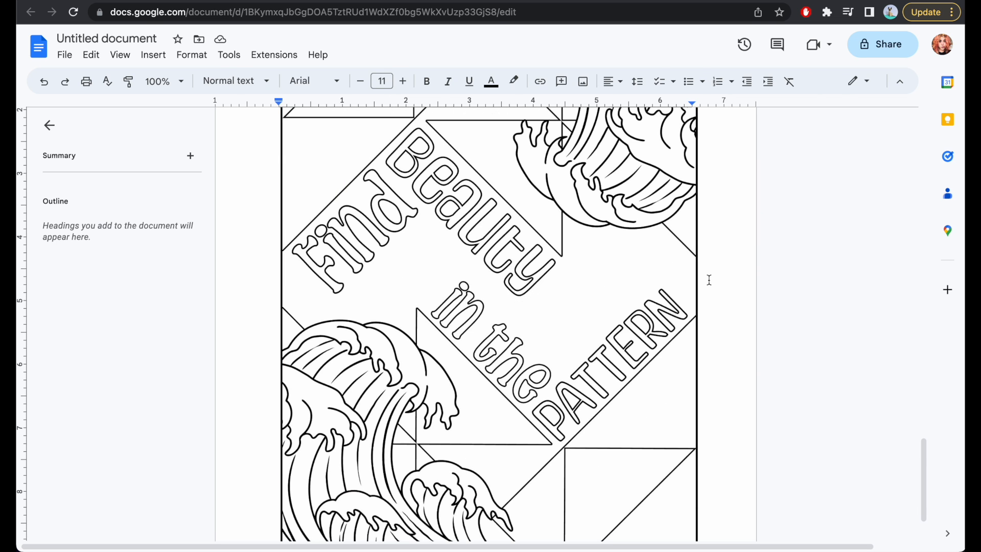
scroll(709, 279, up, 10)
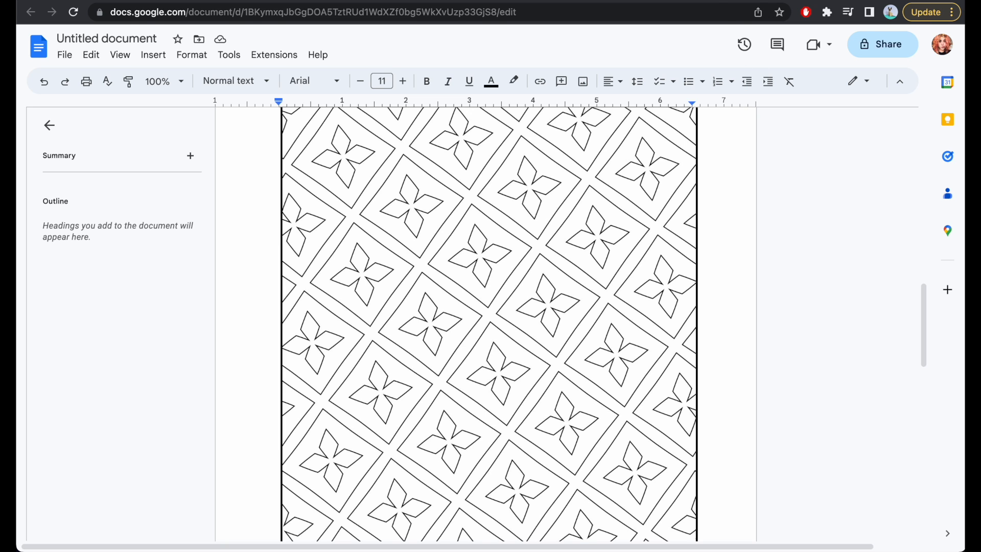
Switch to Kittl and create a new project with an A4 portrait artboard of 210 × 297 mm.
click(705, 7)
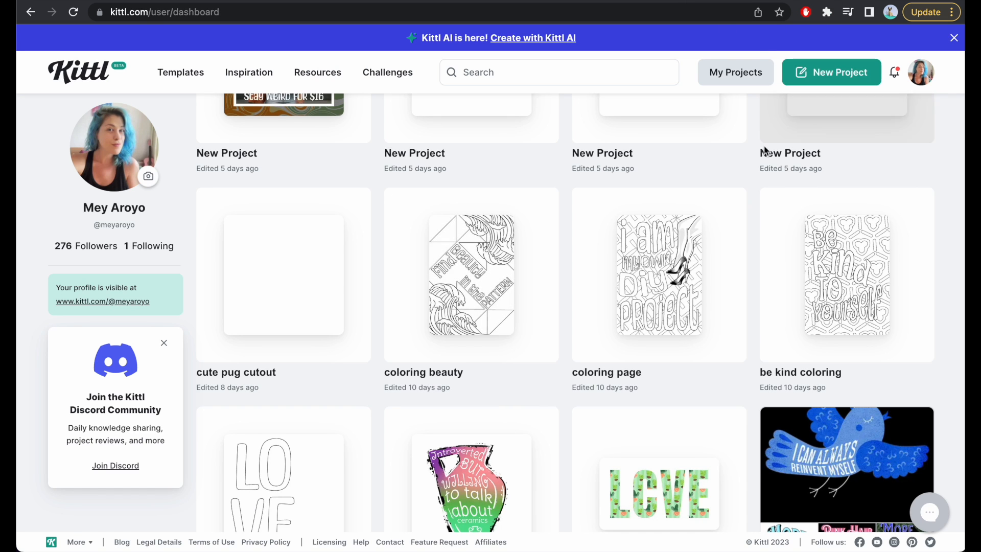
click(838, 74)
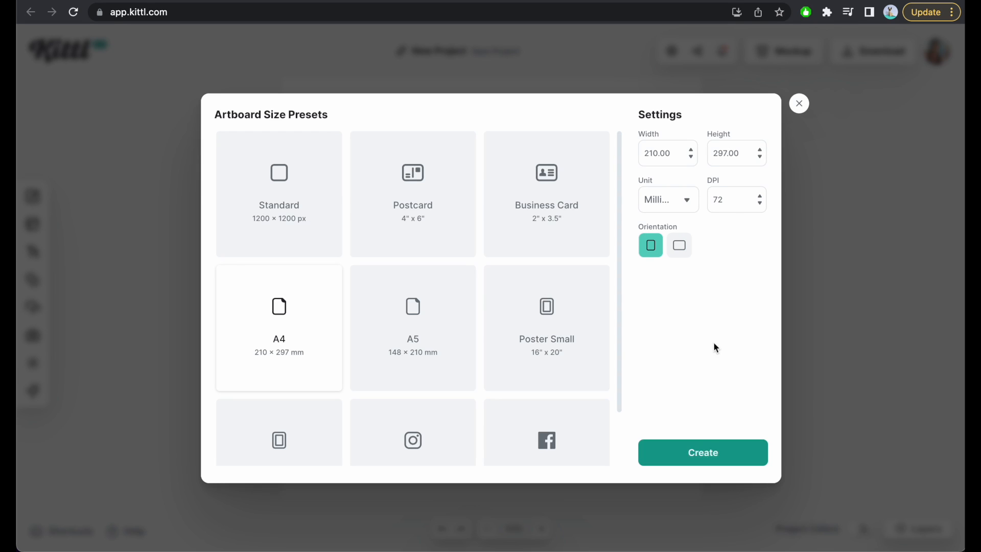
double_click(739, 197)
click(720, 451)
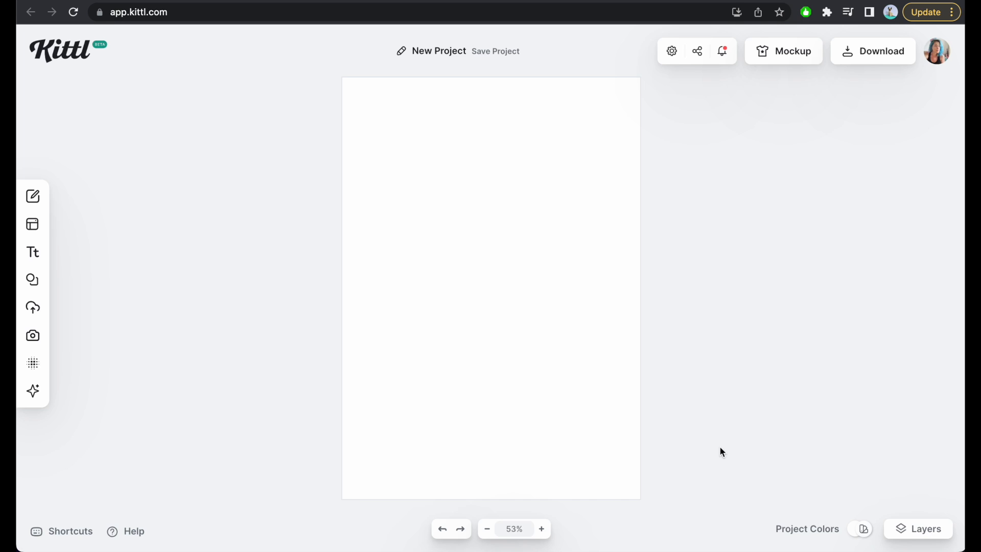
Start a media upload from the coloring test folder and preview pattern files 3, 5 and 6 to compare them.
click(33, 307)
click(160, 129)
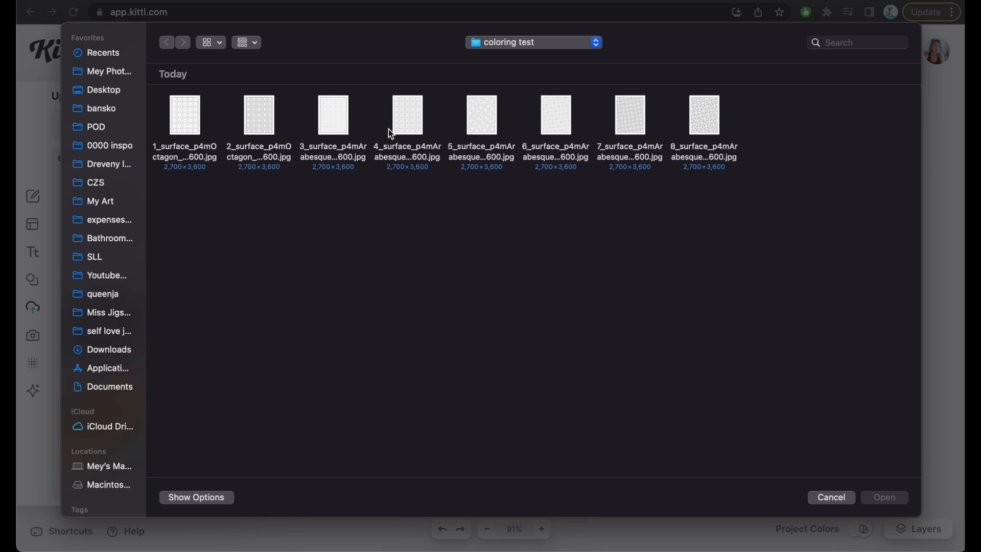
right_click(328, 121)
click(357, 174)
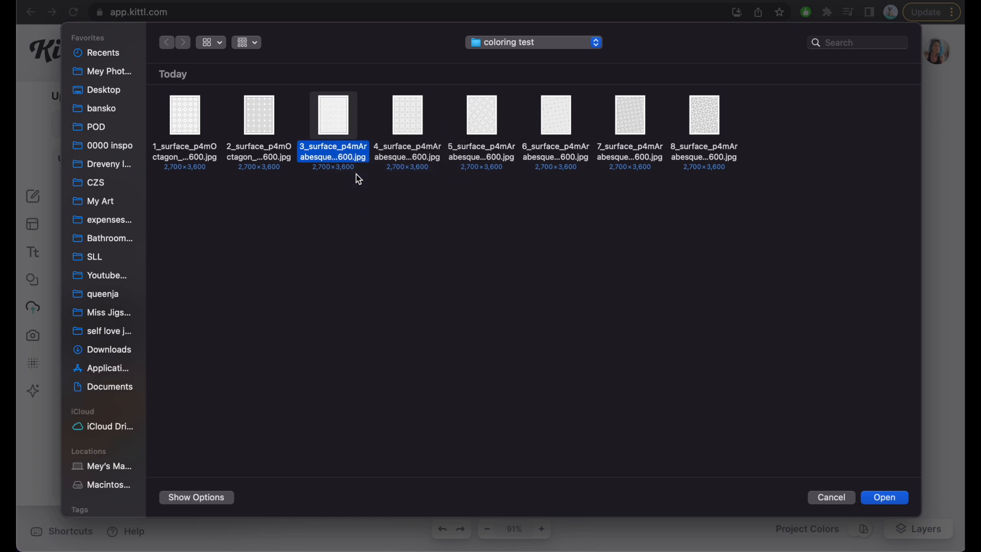
key(space)
right_click(481, 123)
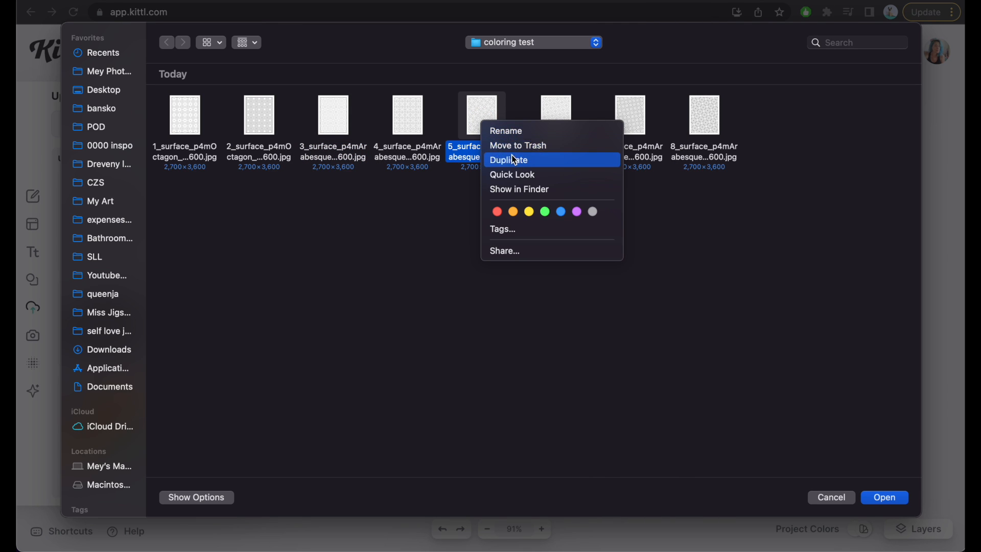
click(517, 176)
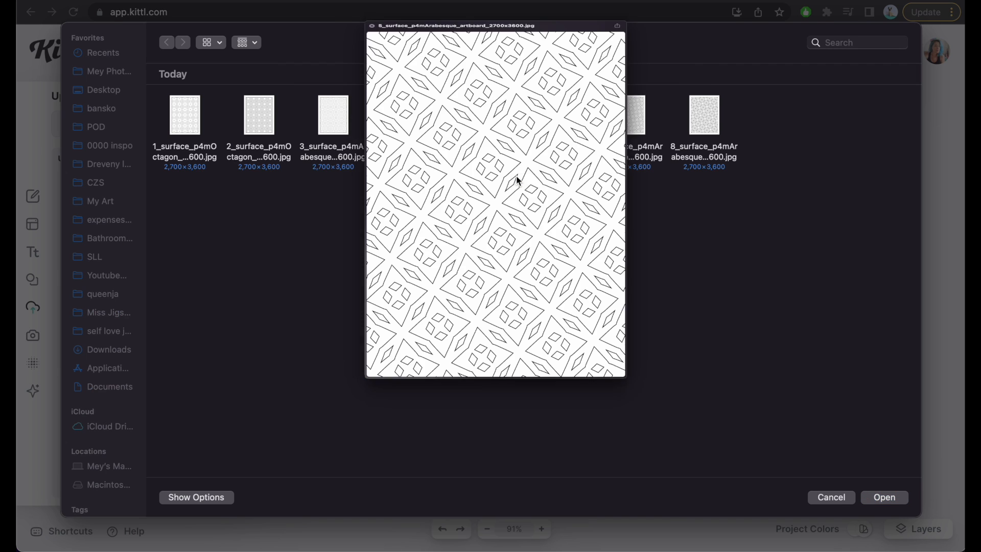
key(space)
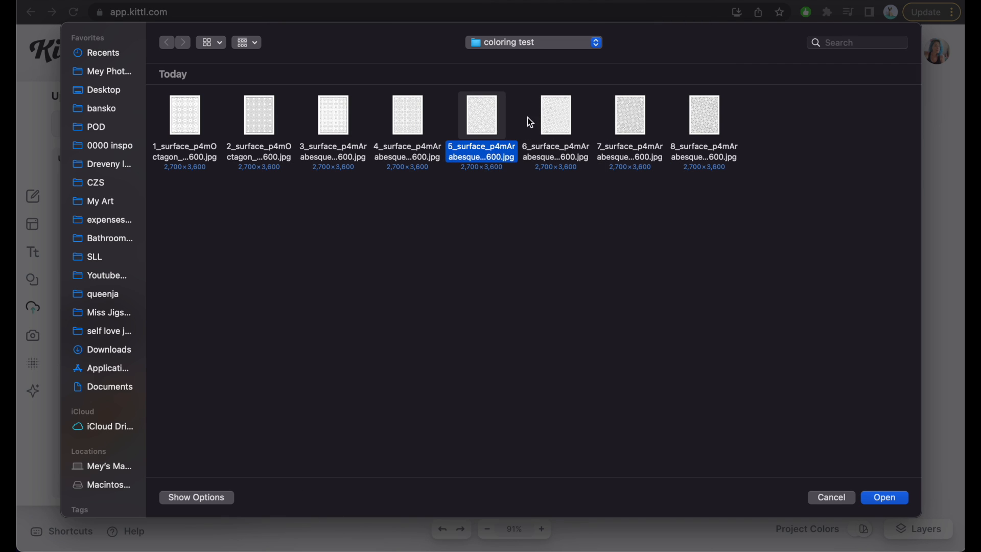
click(563, 136)
right_click(563, 137)
click(600, 185)
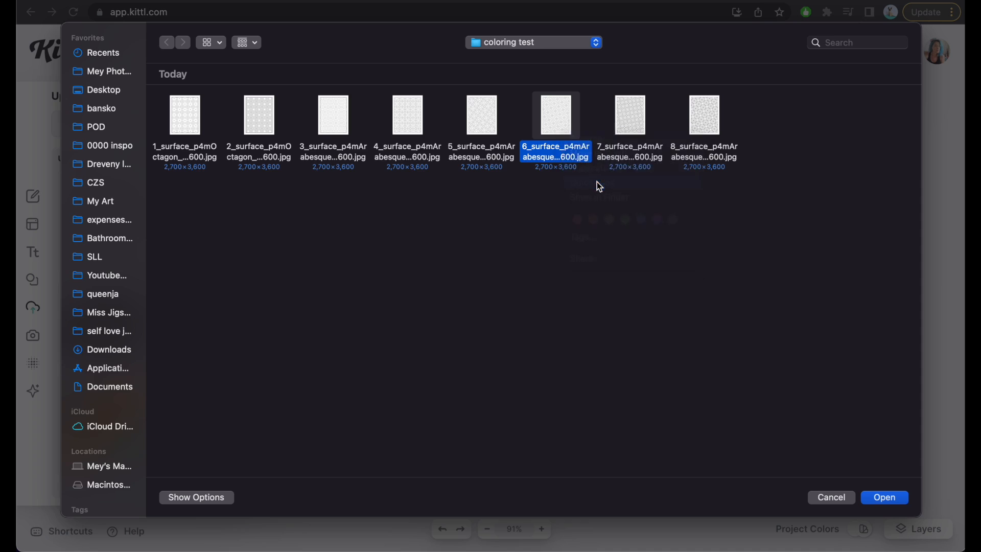
key(space)
Upload the 7_surface_p4mArabesque pattern, place it on the artboard and enlarge it until it covers the page.
click(626, 127)
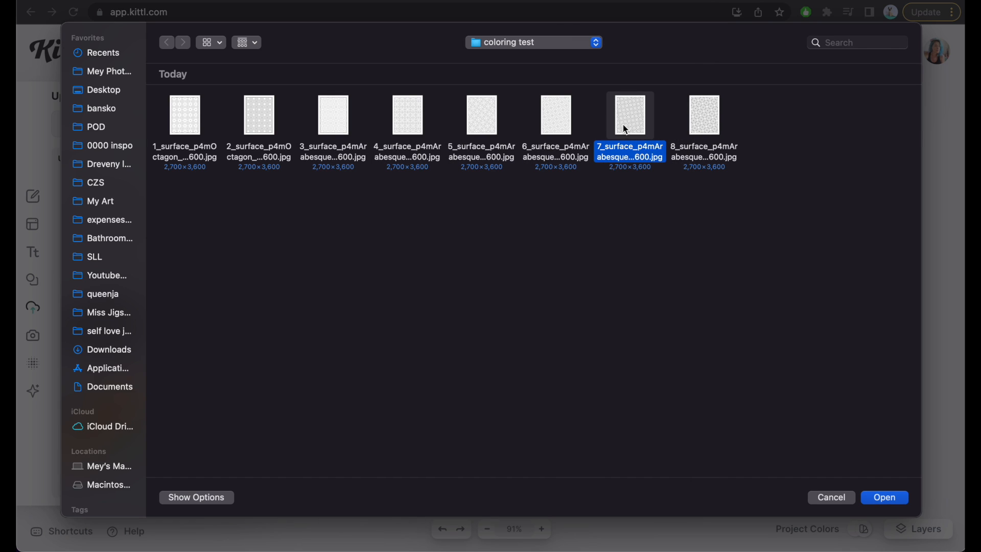
double_click(639, 129)
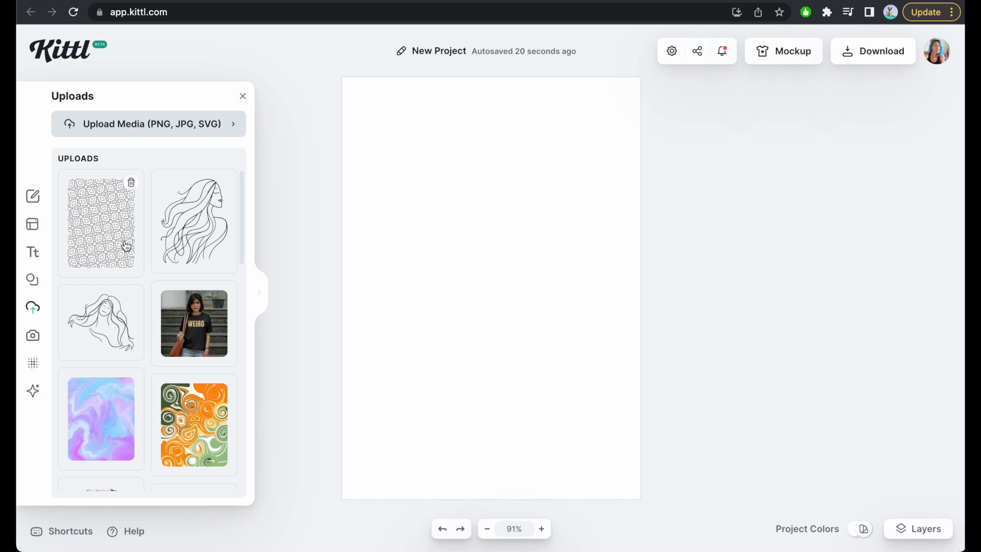
click(126, 246)
drag(499, 289, 400, 147)
drag(442, 211, 679, 494)
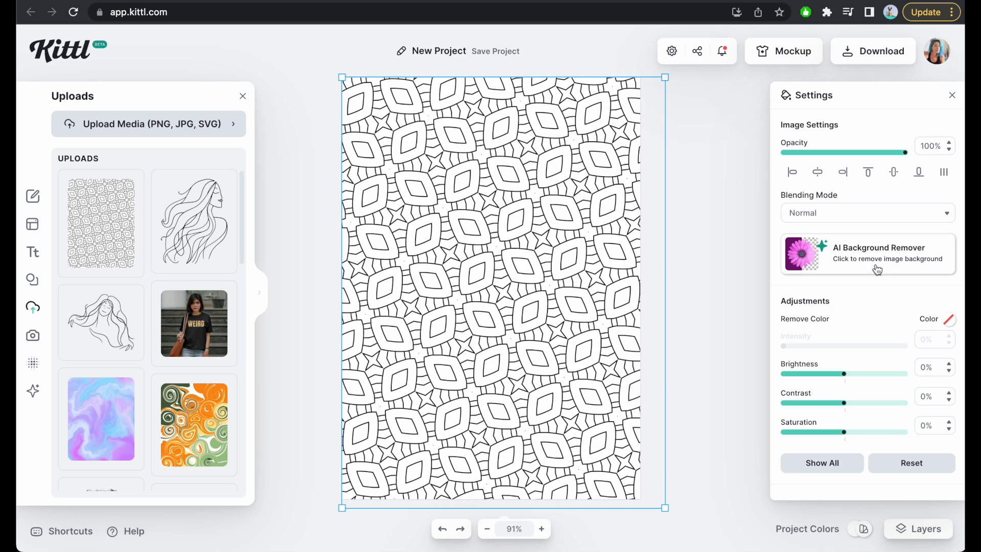
Center the pattern image horizontally and vertically on the artboard.
click(843, 171)
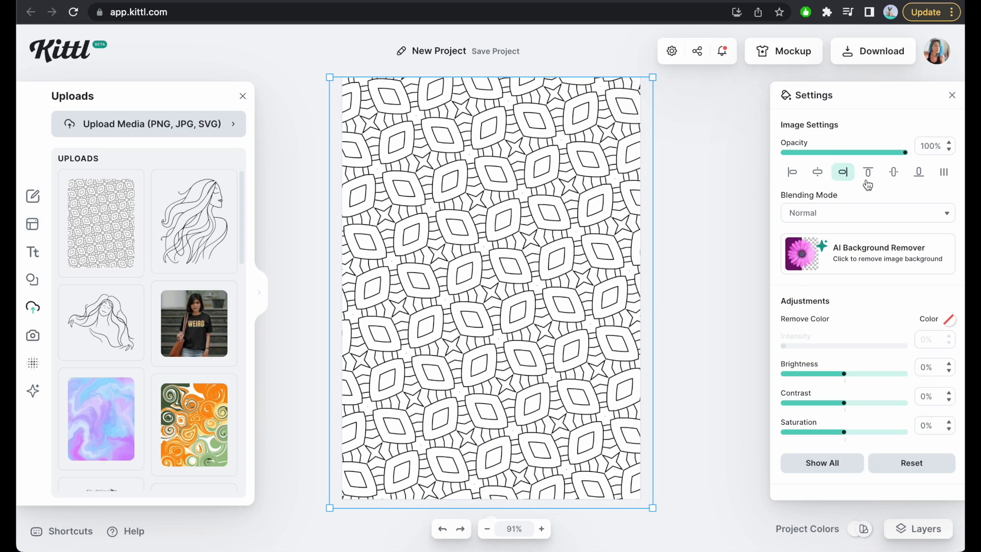
click(893, 172)
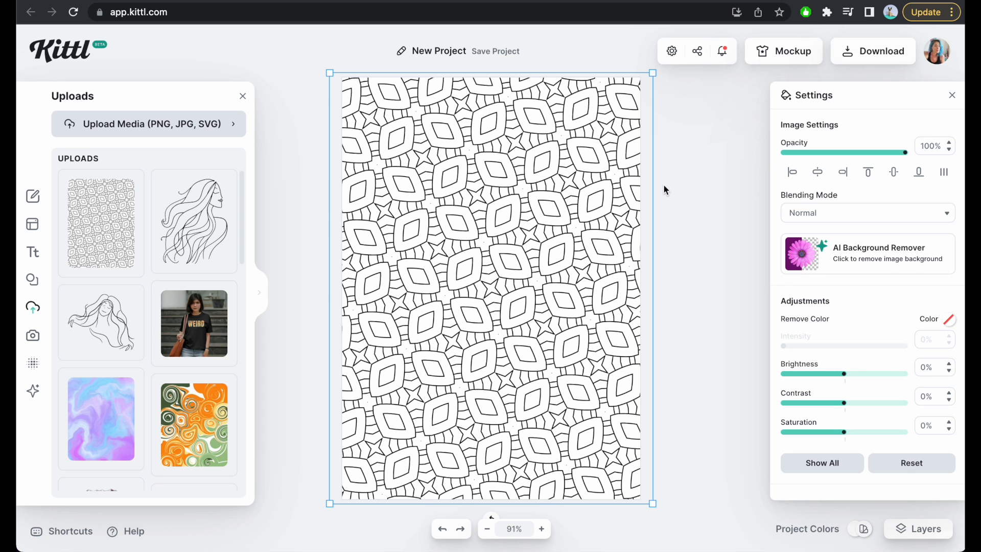
click(703, 190)
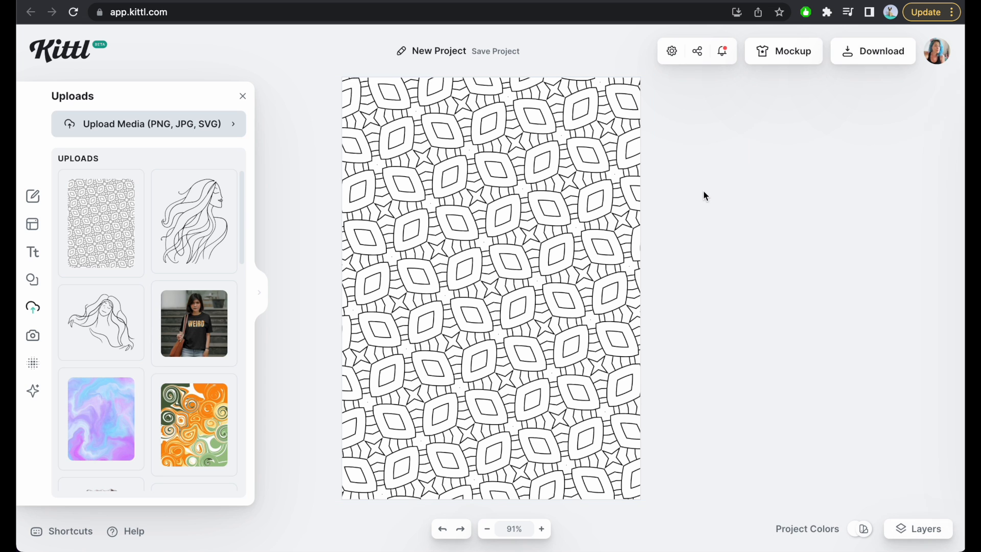
Enlarge the pattern image well past all artboard edges and center it vertically on the page.
click(555, 245)
drag(652, 504, 675, 540)
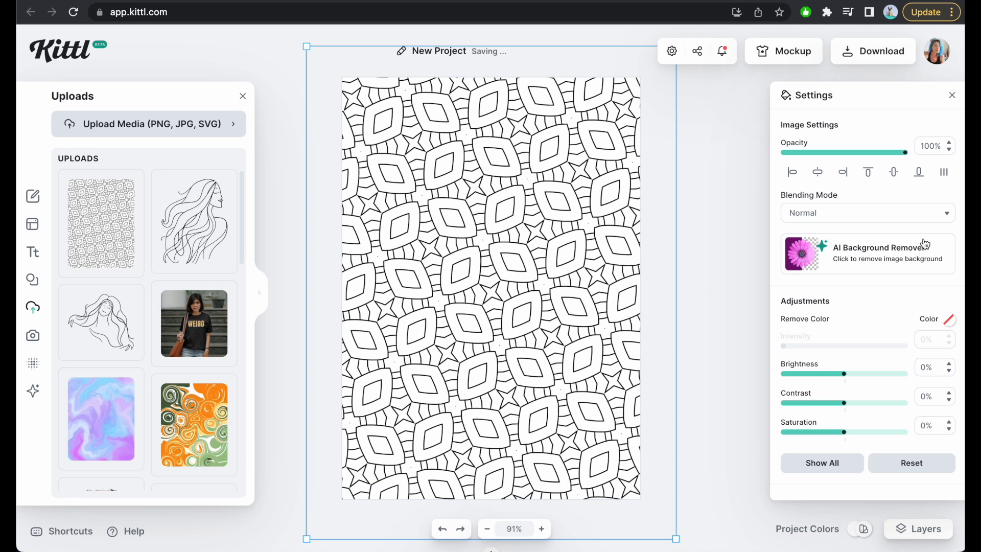
click(893, 172)
click(725, 201)
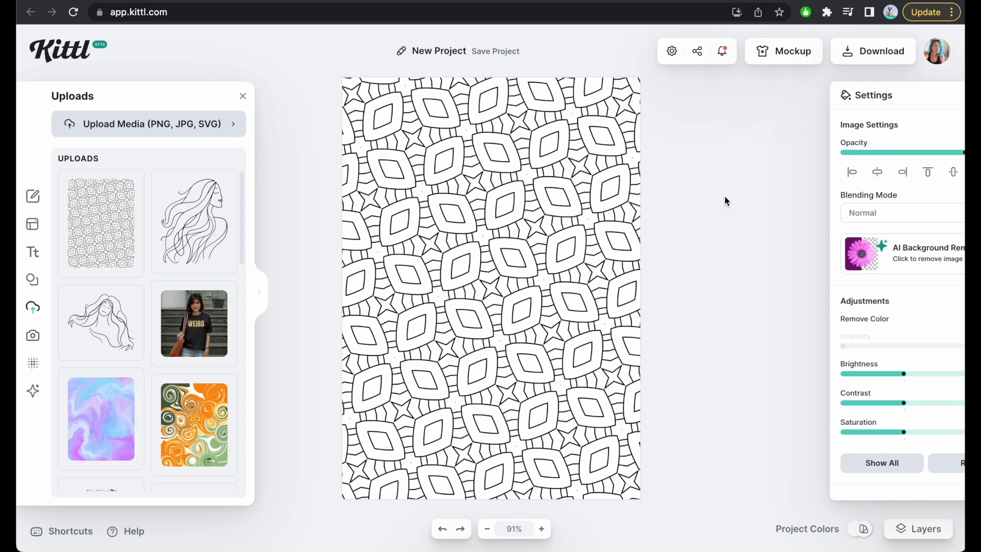
Add a headline over the pattern that reads "More".
click(32, 252)
click(140, 125)
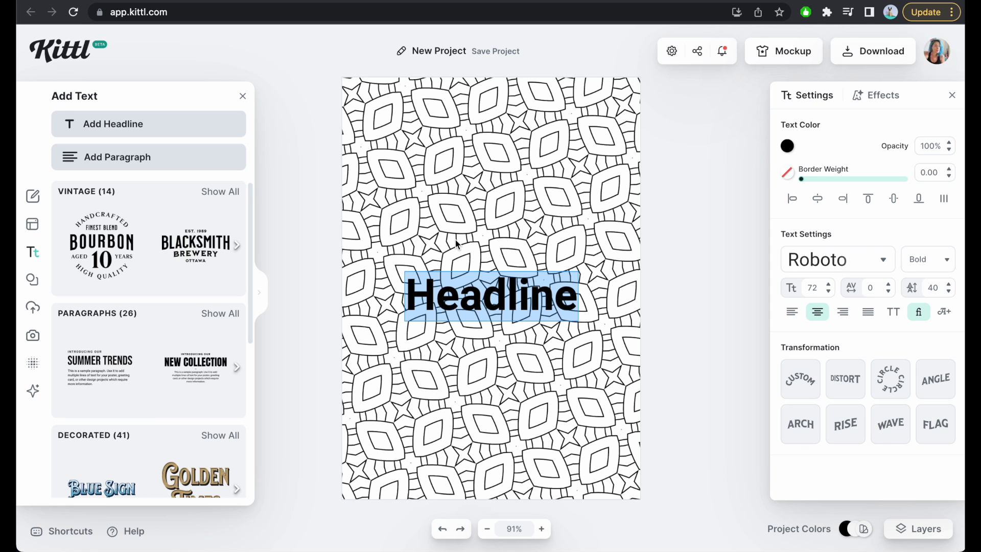
text(S)
key(BackSpace)
text(More)
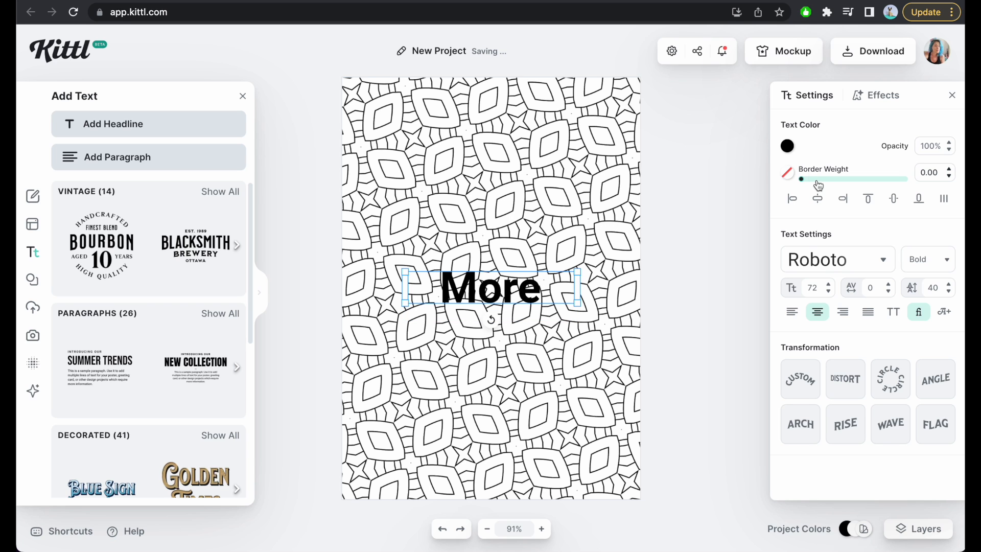
Change the "More" headline's fill color to white (ffffff).
click(787, 146)
drag(659, 196, 568, 149)
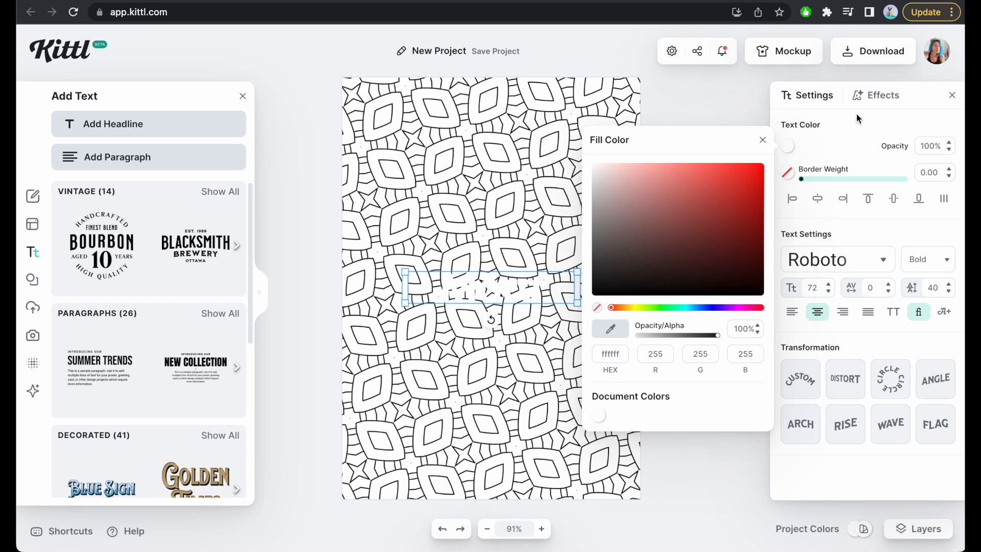
click(850, 131)
Give the "More" headline a black border with a weight of 2.00.
click(932, 173)
key(Return)
click(787, 174)
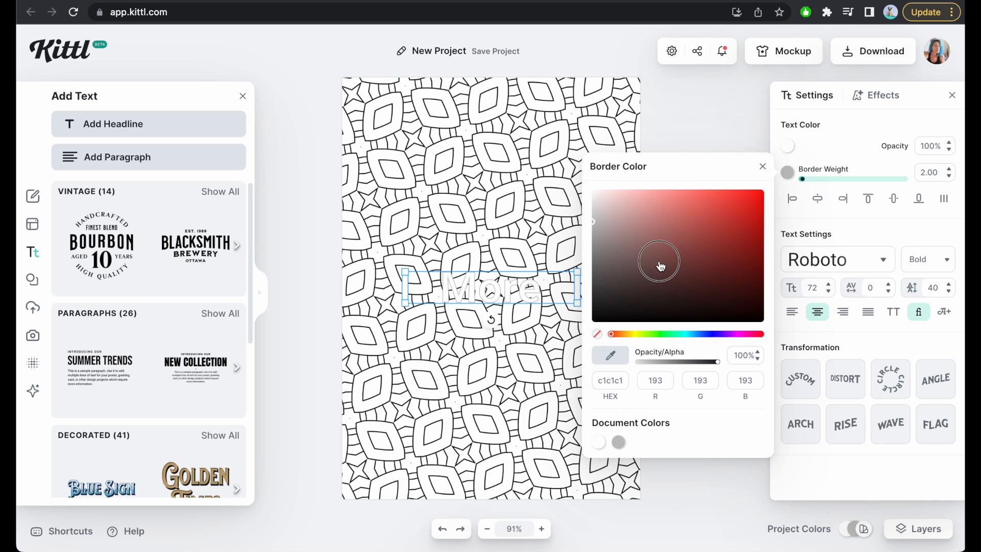
click(593, 320)
click(522, 334)
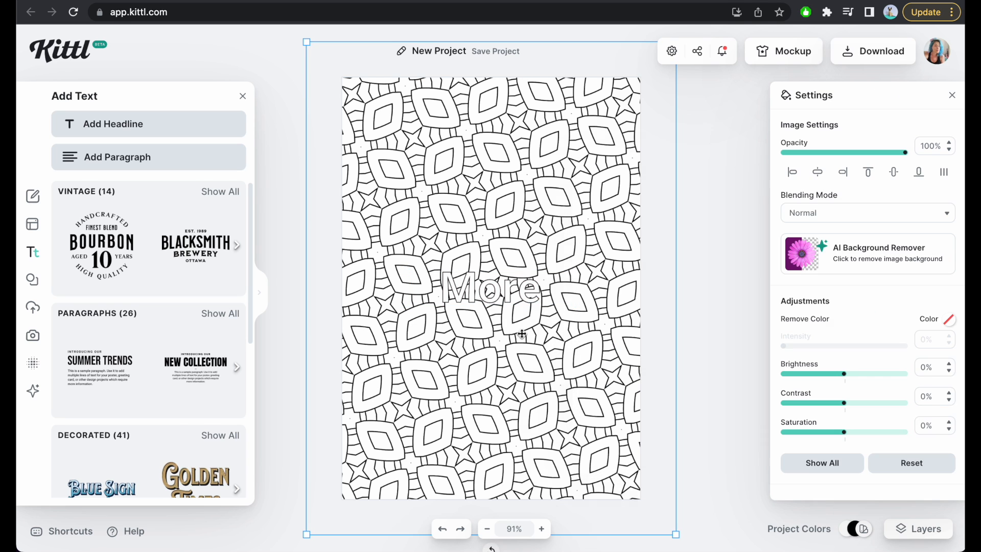
Enlarge the "More" headline to about font size 174 and place it across the upper part of the page.
click(523, 301)
drag(577, 289, 679, 228)
drag(579, 279, 523, 190)
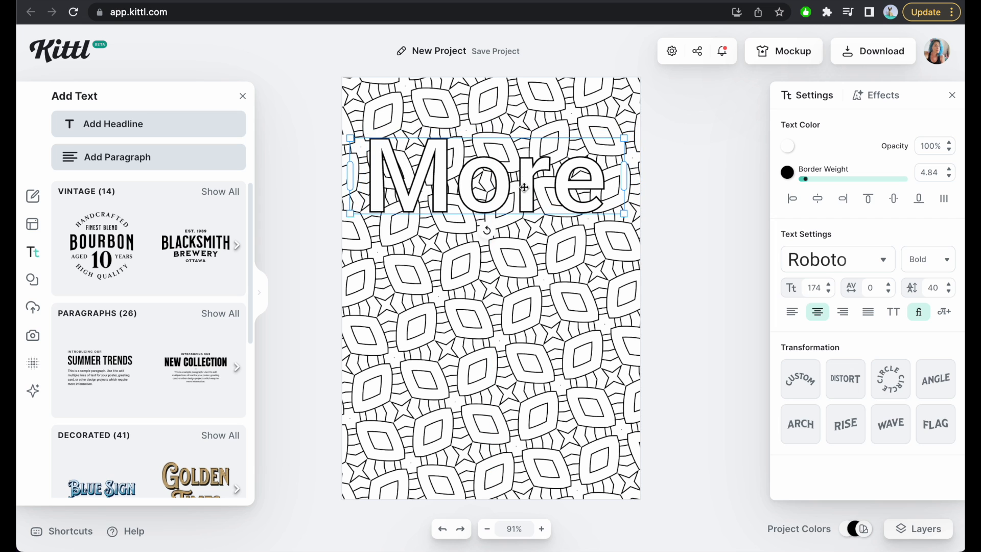
Try the Barely Enough, Chivo, Climate Crisis and Distro typefaces on the "More" headline.
click(816, 260)
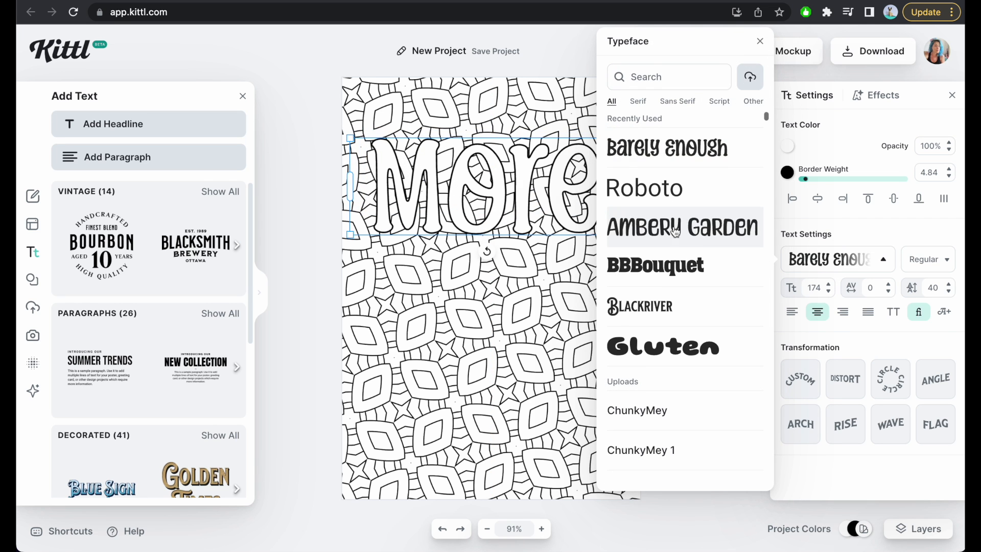
scroll(675, 231, down, 10)
scroll(689, 286, down, 10)
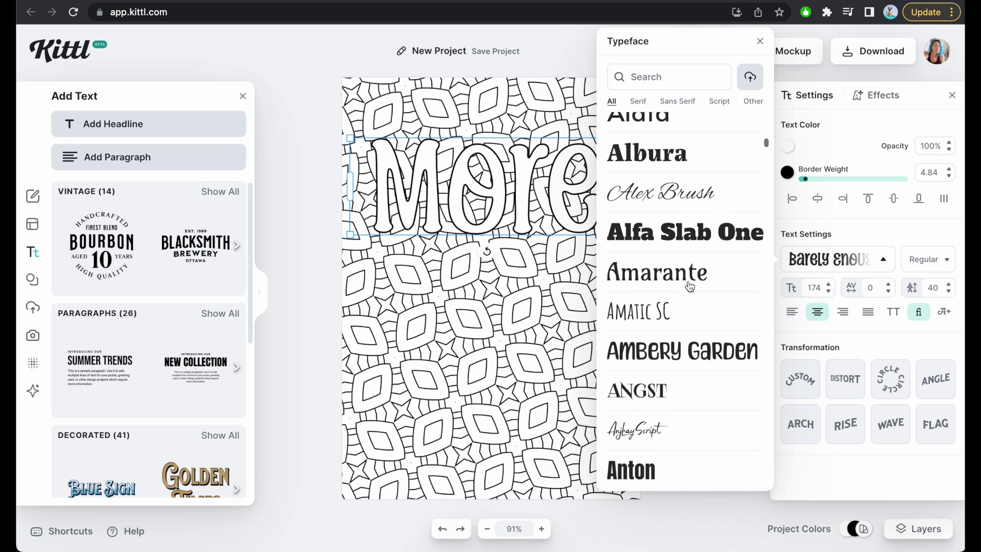
scroll(689, 286, down, 10)
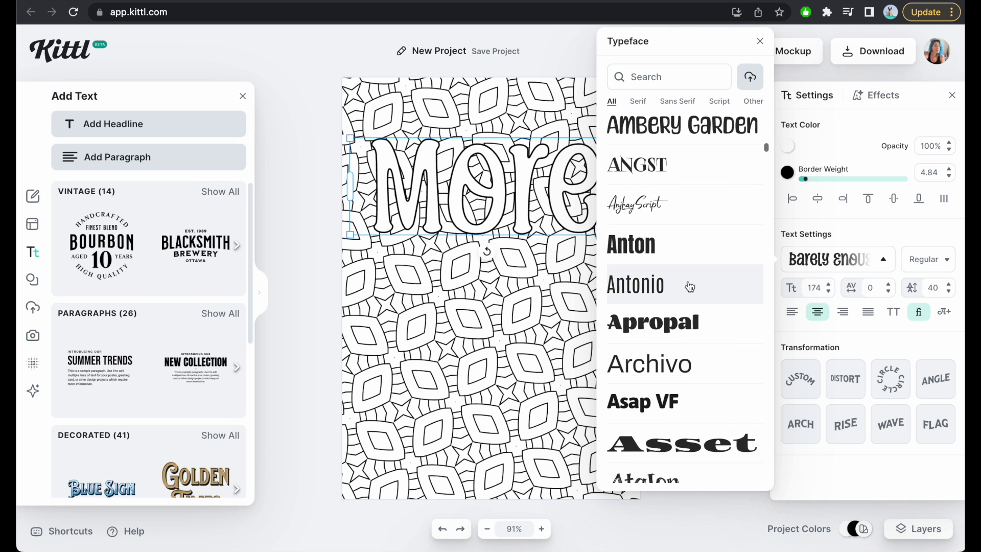
scroll(689, 286, down, 15)
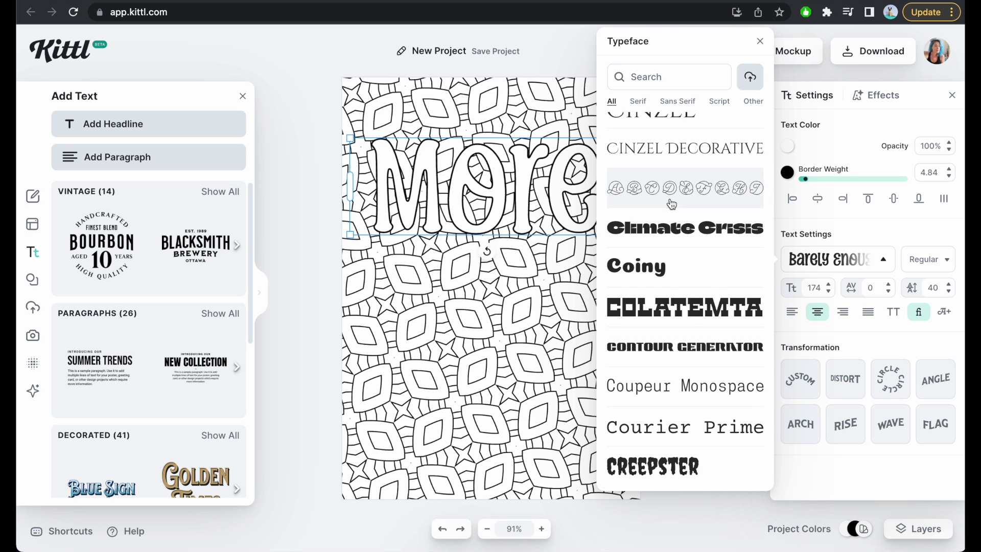
scroll(672, 206, up, 5)
click(689, 230)
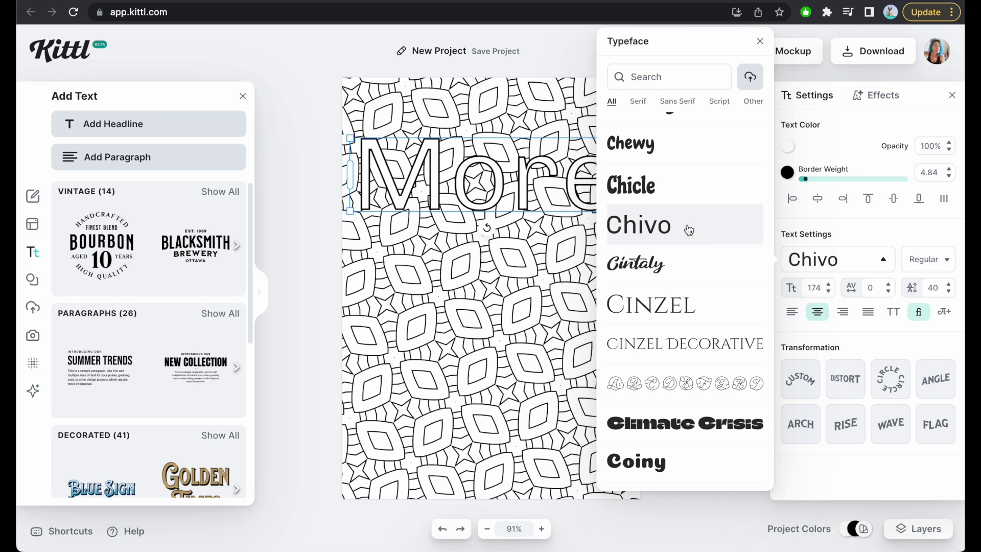
scroll(684, 299, down, 5)
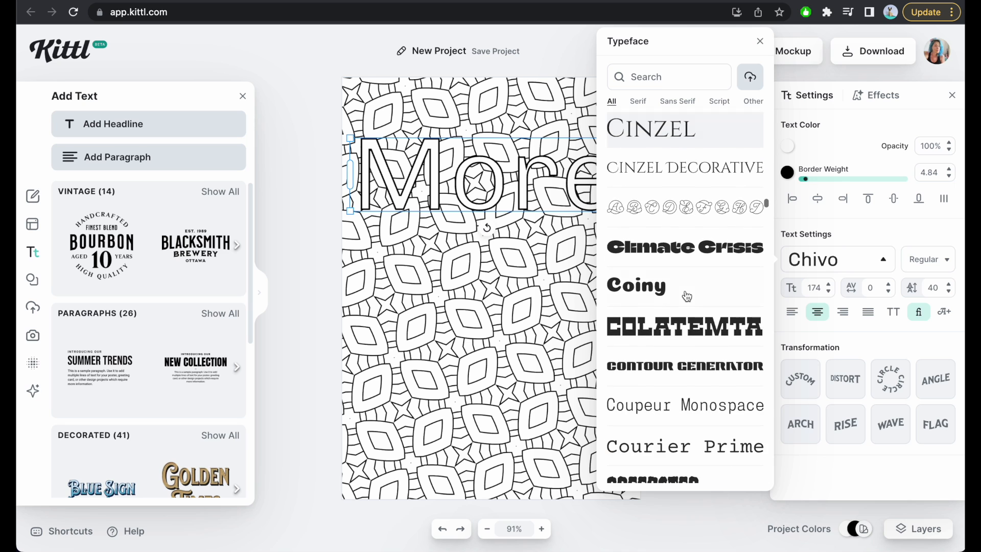
click(683, 249)
scroll(682, 250, down, 7)
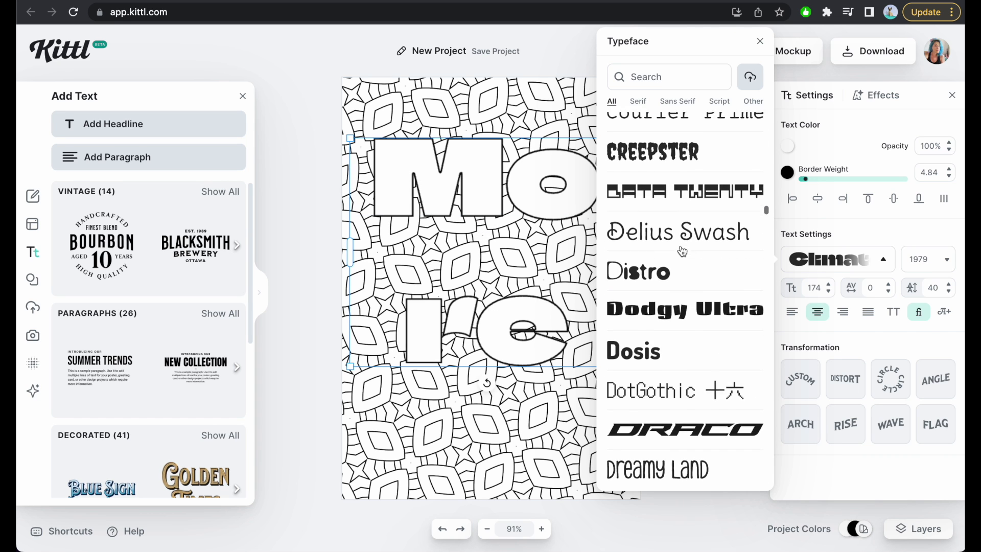
click(667, 265)
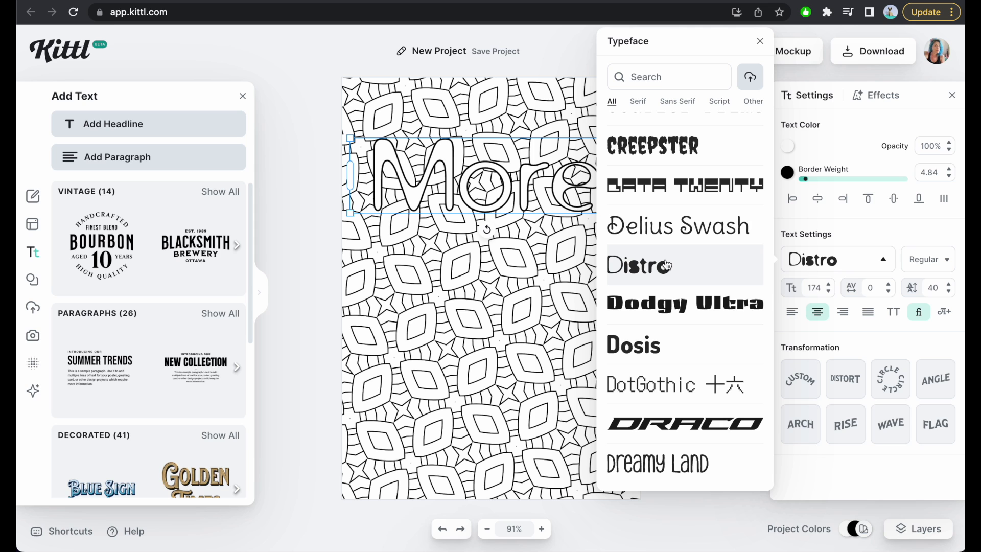
Set the "More" headline's typeface to Dynapuff.
scroll(675, 317, down, 8)
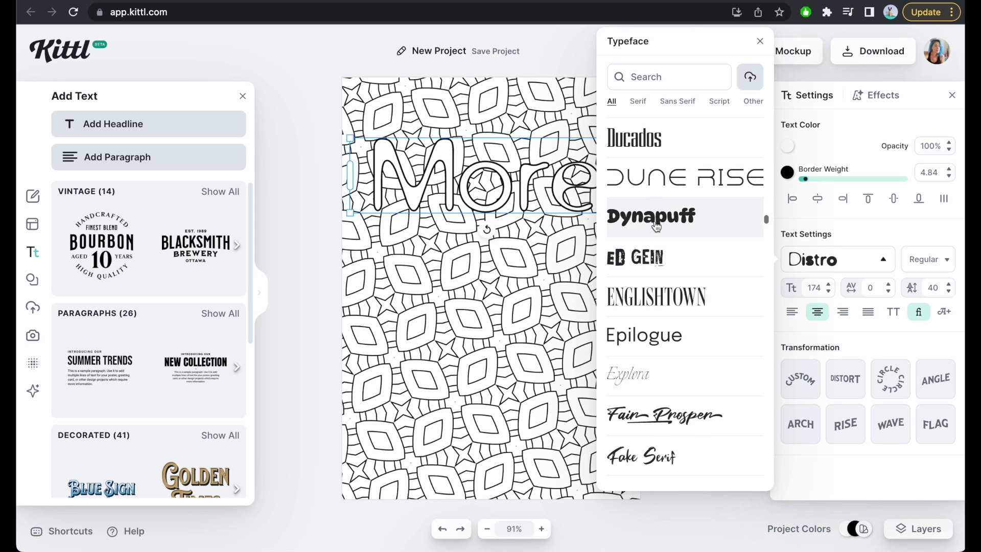
click(656, 227)
click(573, 268)
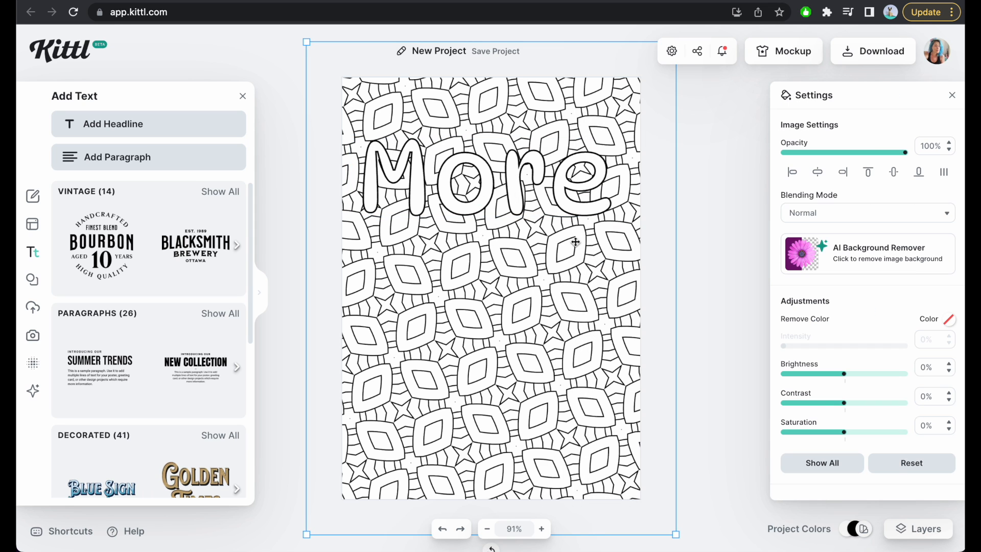
Duplicate the "More" headline below the original and change the copy's text to "self".
click(534, 176)
drag(539, 165, 544, 276)
key(super+c)
key(super+v)
double_click(543, 276)
text(Self)
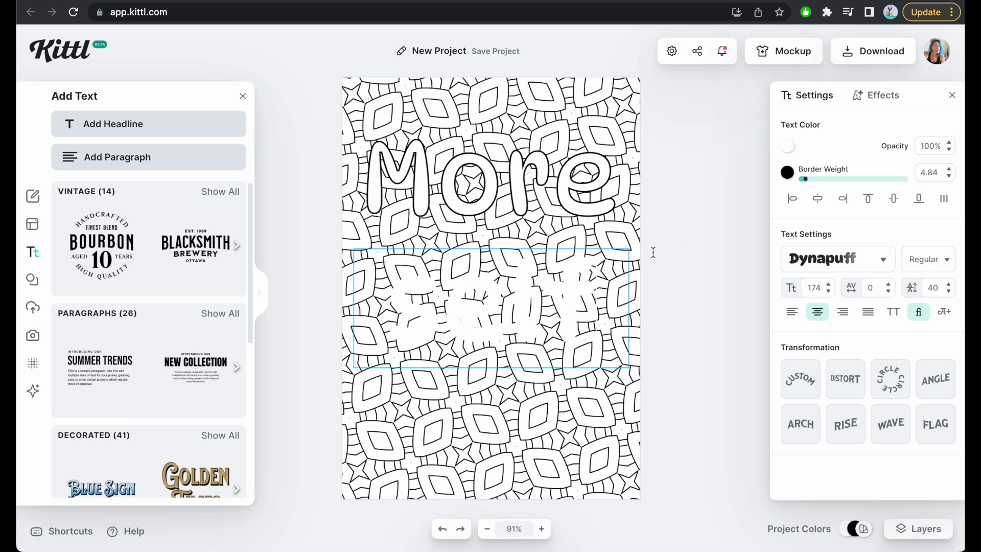
key(Escape)
Duplicate the "self" line below itself and change the copy's text to "love".
drag(516, 302, 524, 353)
key(super+c)
key(super+v)
double_click(523, 354)
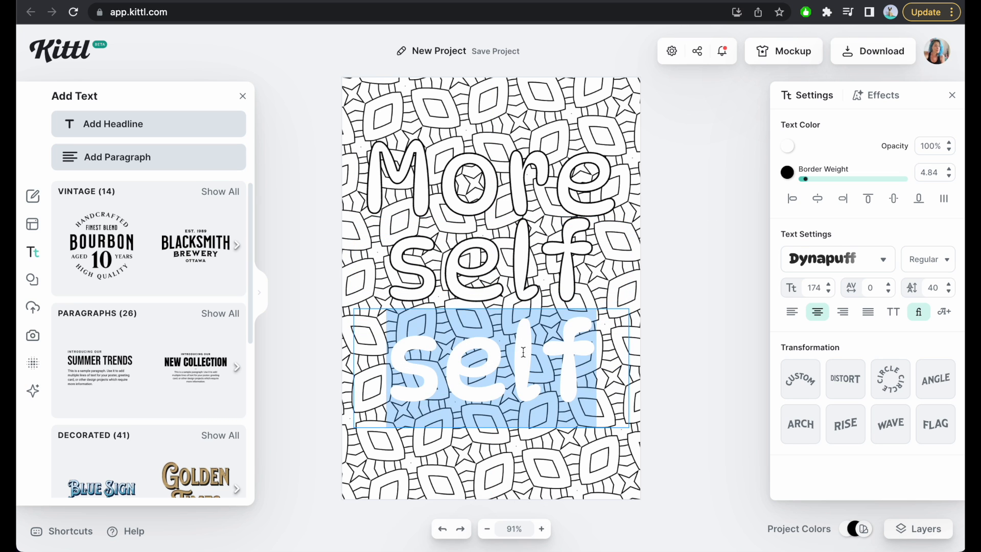
text(love)
click(676, 304)
Shrink the background pattern until it only slightly exceeds the page, and center it horizontally and vertically on the artboard.
click(633, 358)
drag(318, 520, 359, 483)
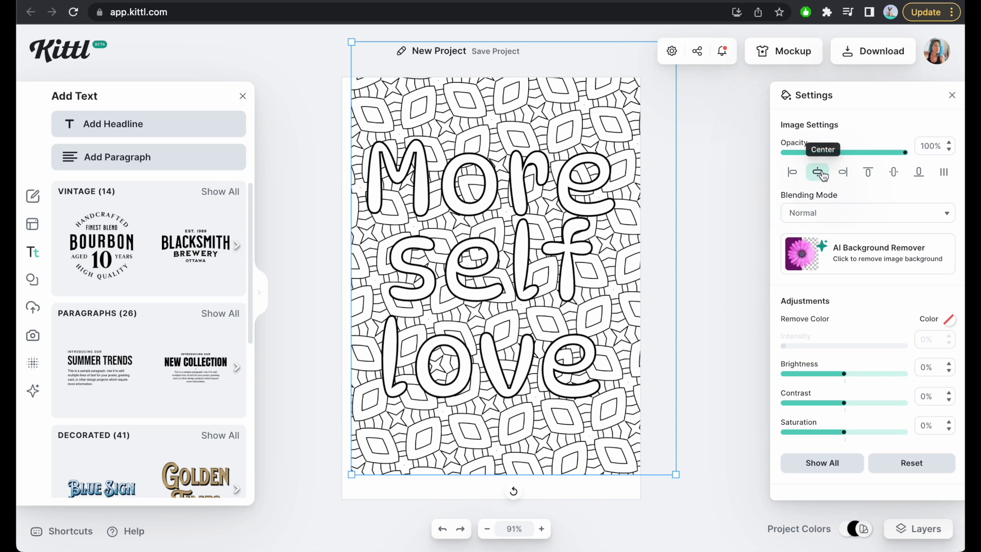
click(817, 171)
click(893, 171)
click(749, 247)
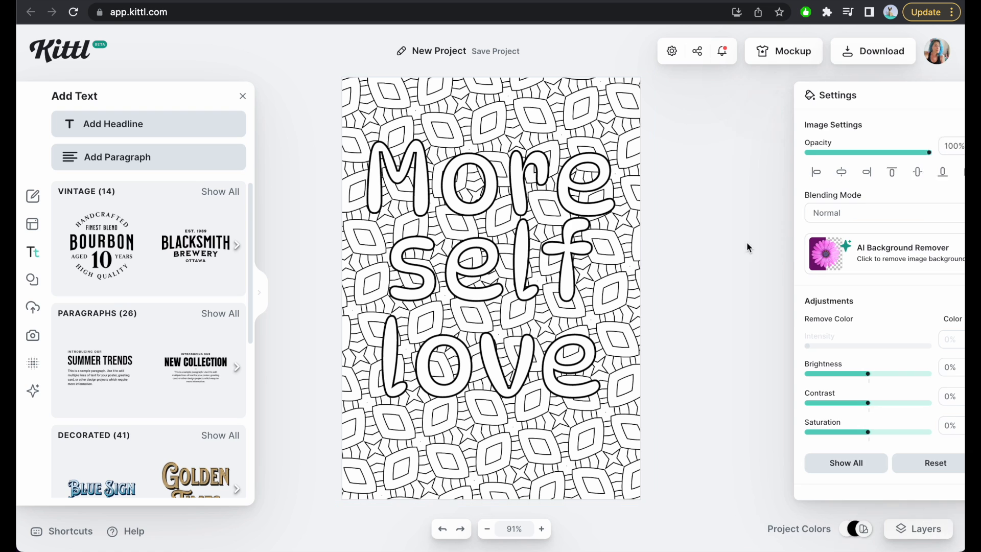
Move the "self" and "More" lines down closer to "love" and set both in all capitals.
drag(488, 263, 501, 286)
drag(485, 198, 489, 223)
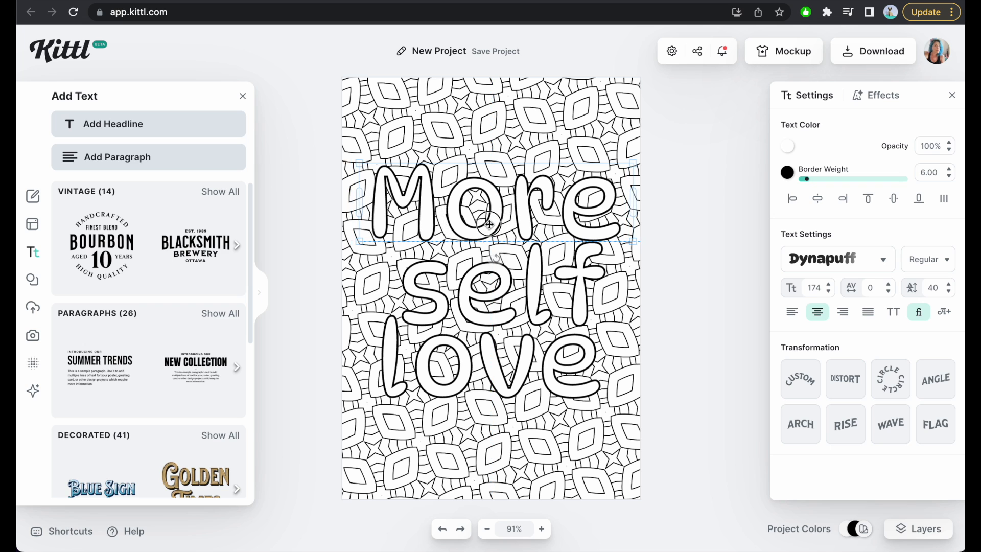
click(503, 285)
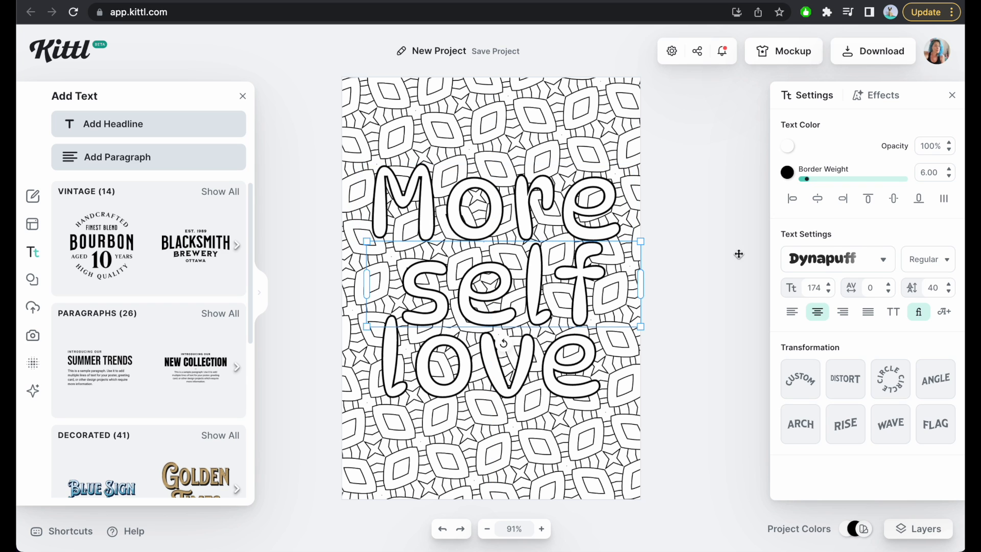
click(894, 312)
click(524, 214)
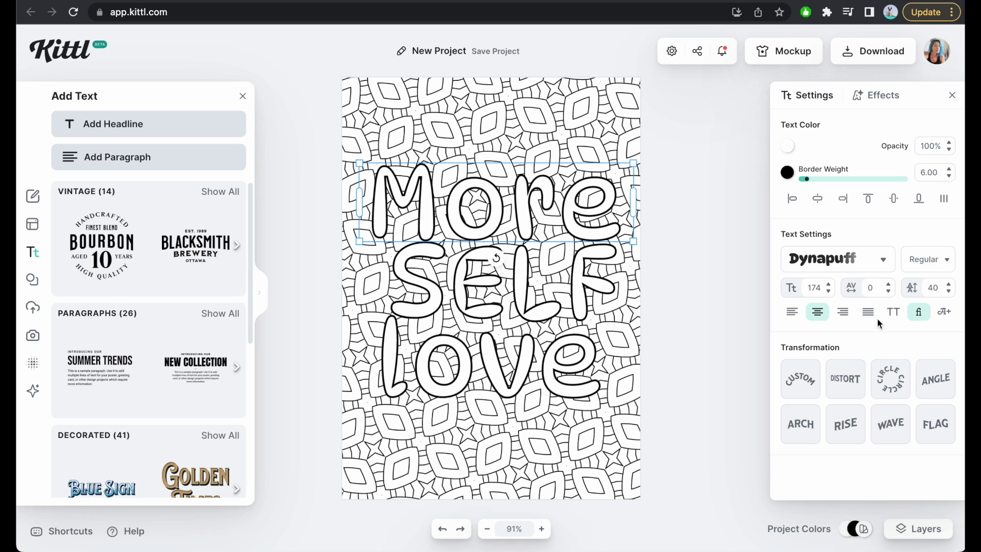
click(891, 313)
Reduce the "MORE" line to about font size 133 and move it down closer to "SELF".
drag(636, 270, 619, 224)
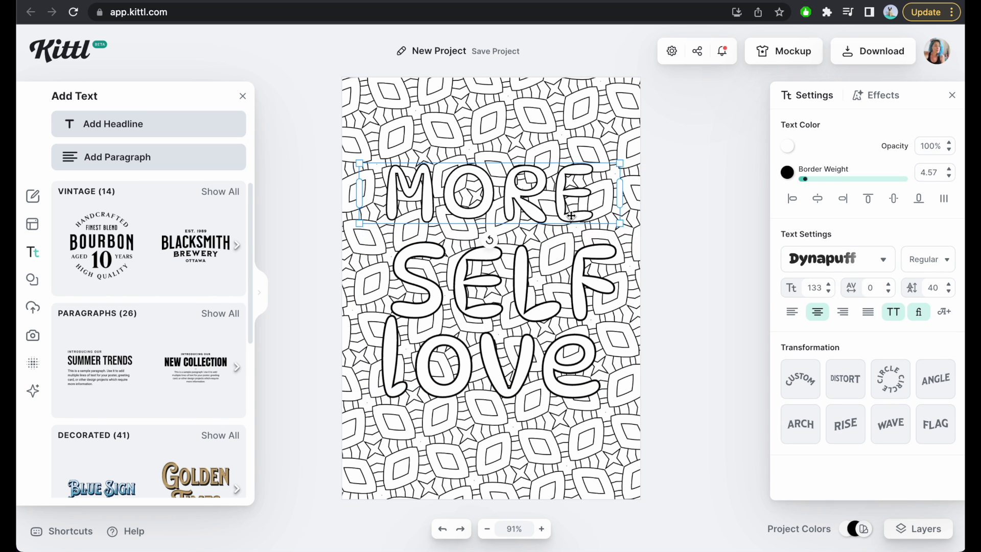
drag(523, 203, 523, 222)
Center "SELF" horizontally and vertically on the page, and place "MORE" directly above it, centered horizontally.
drag(530, 309, 517, 308)
click(816, 201)
click(893, 198)
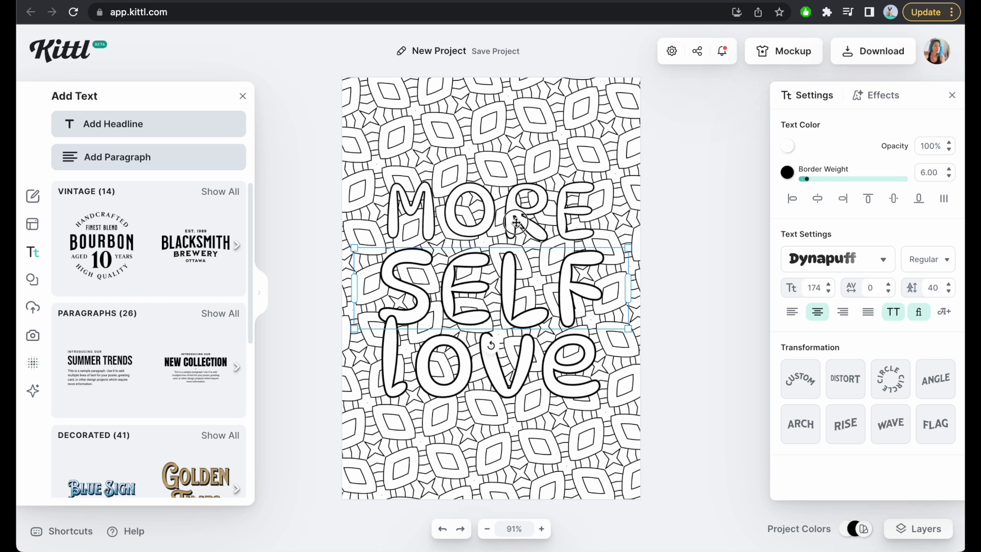
drag(516, 222, 522, 233)
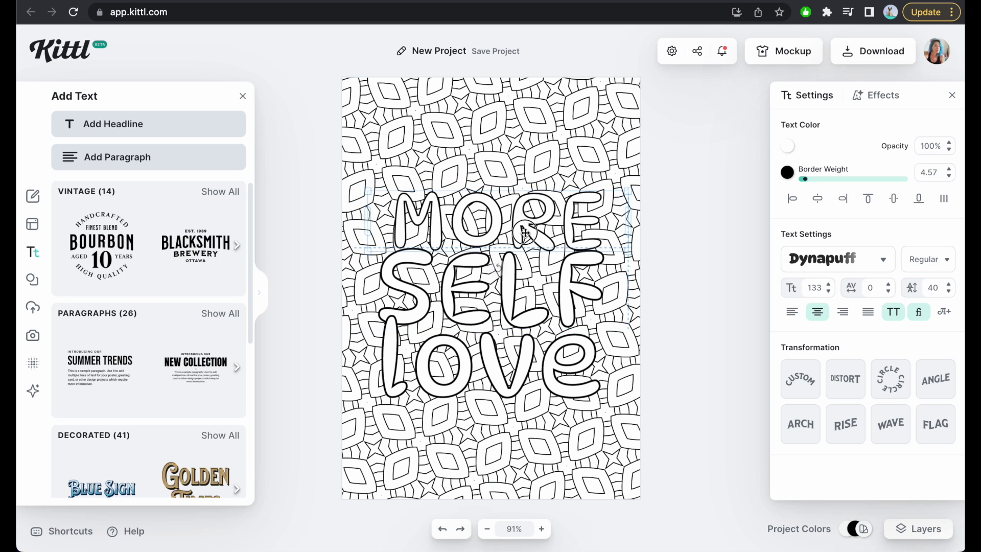
click(817, 200)
Set "love" in all capitals at about font size 140 and place it horizontally centered directly beneath "SELF".
click(524, 368)
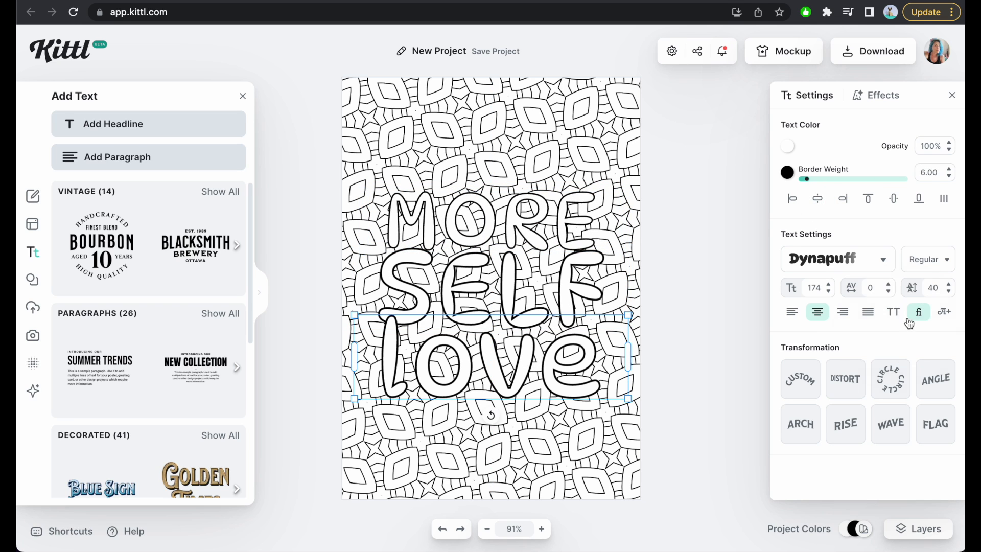
click(887, 317)
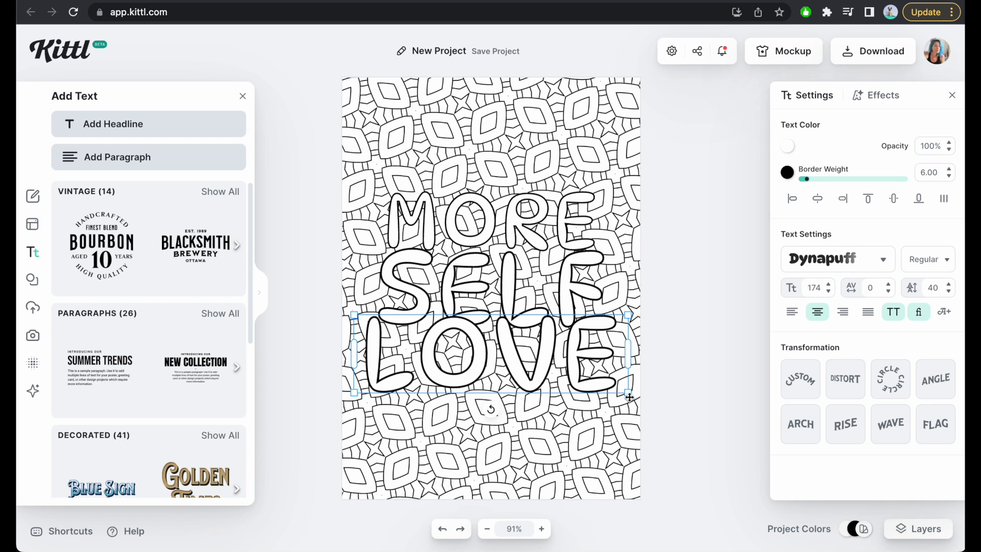
drag(629, 393, 578, 377)
click(818, 200)
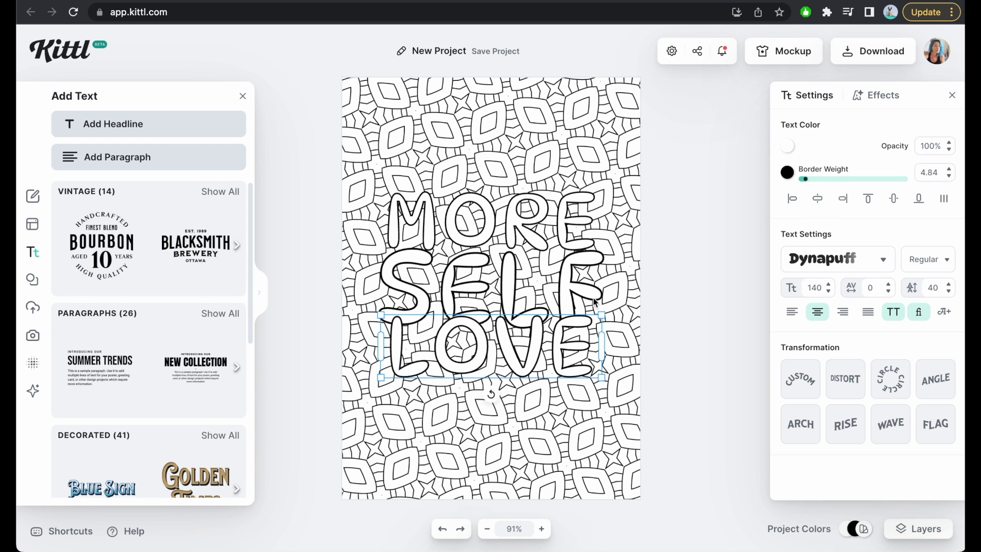
drag(500, 341, 500, 355)
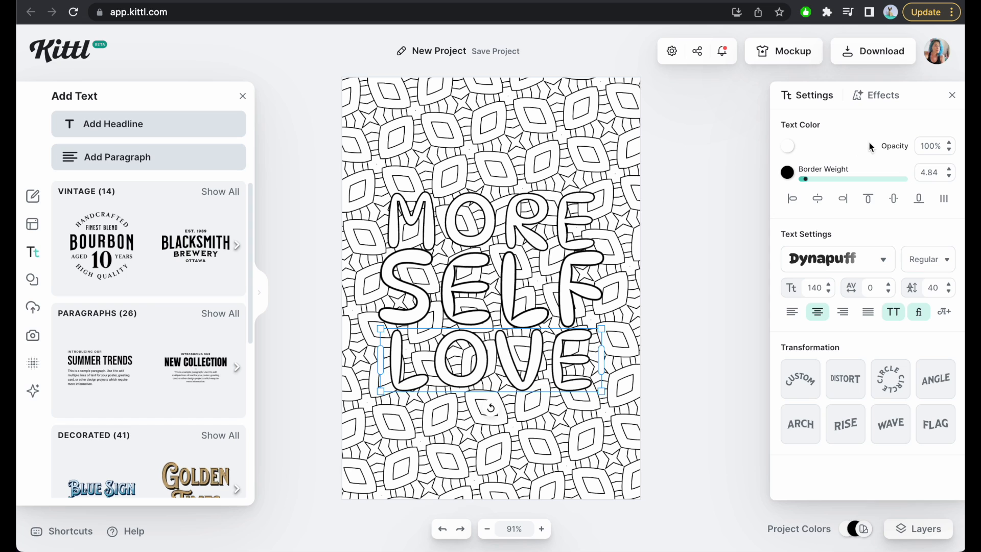
click(649, 255)
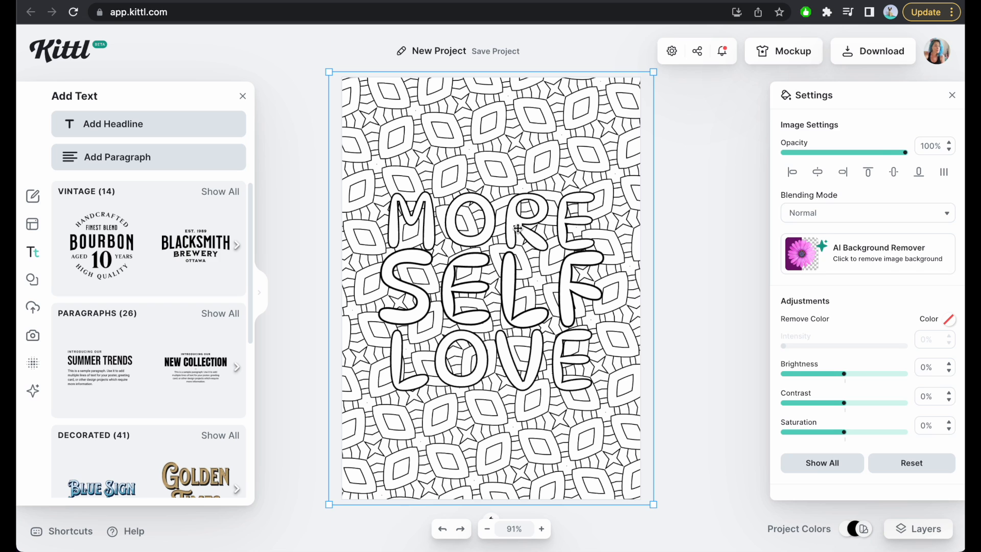
Move the "MORE" line up and apply the Rise transformation so its letters descend from left to right.
drag(517, 229, 492, 154)
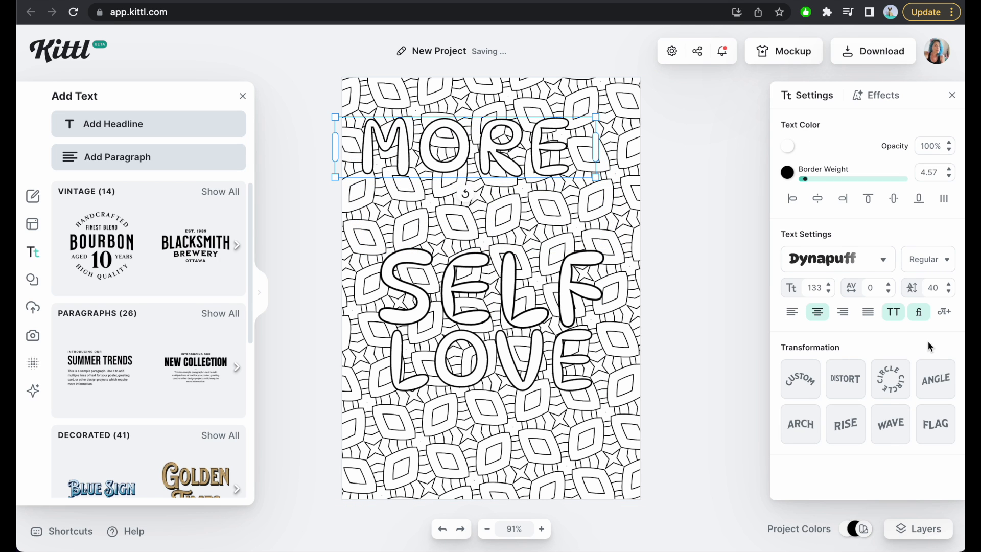
click(849, 432)
drag(593, 151, 638, 246)
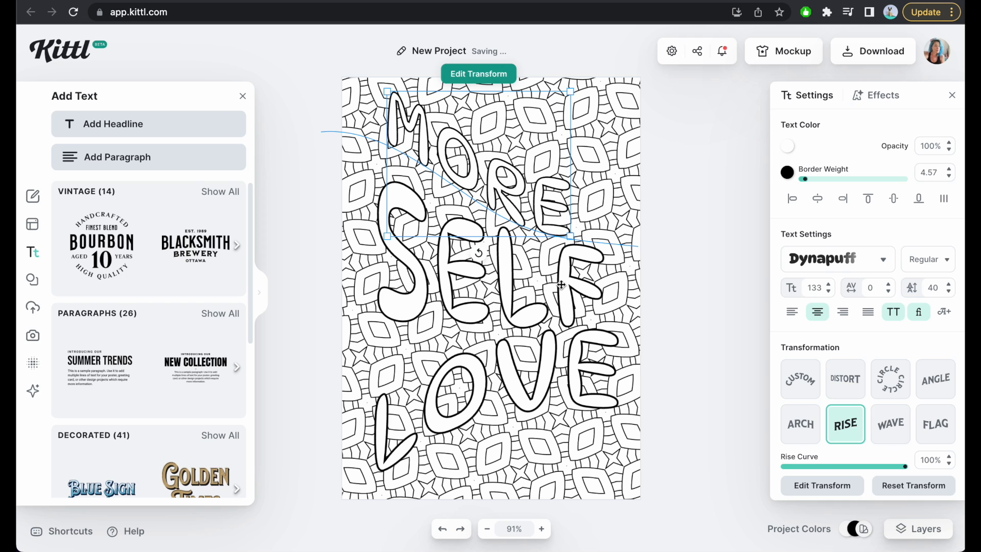
click(681, 300)
Set the border weight of the curved "MORE" line to 6.00.
click(515, 381)
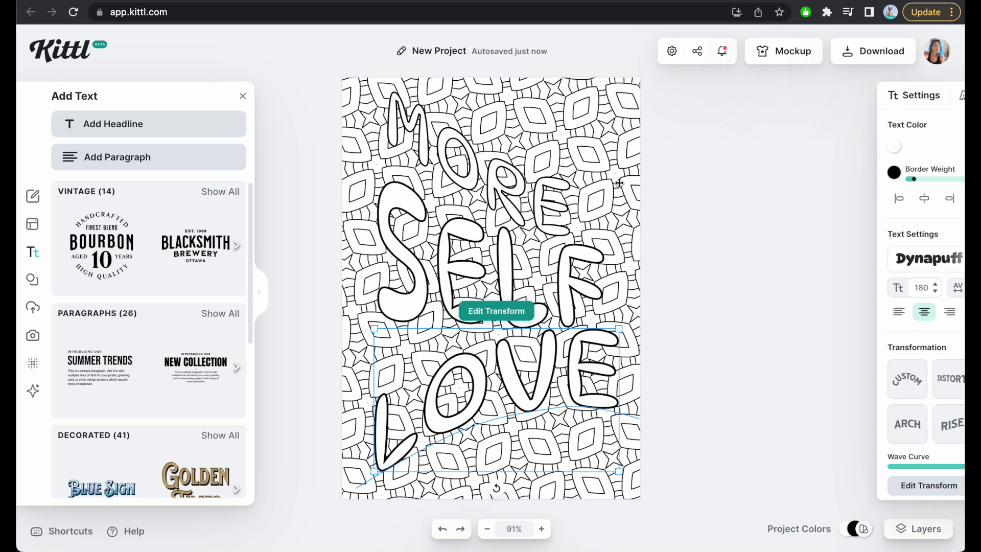
click(500, 269)
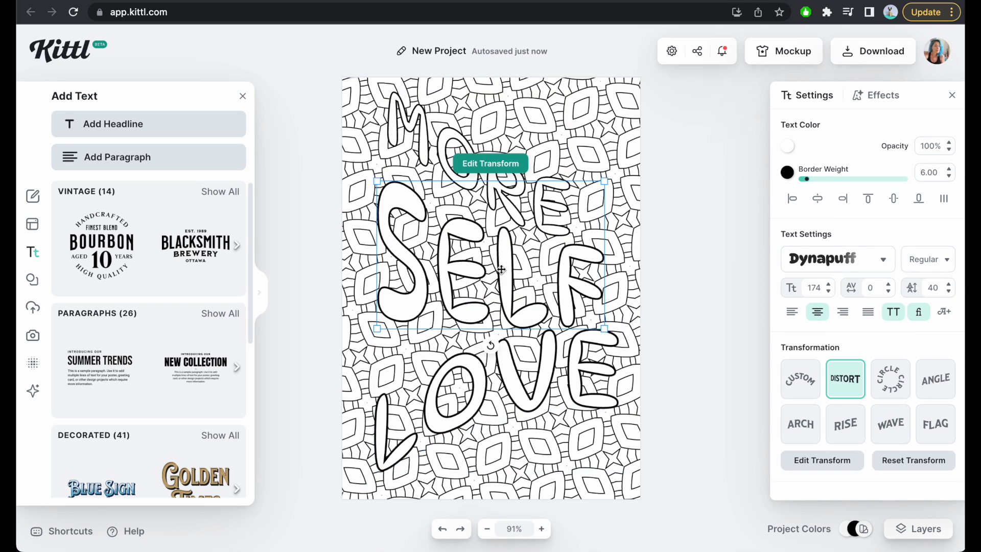
click(404, 124)
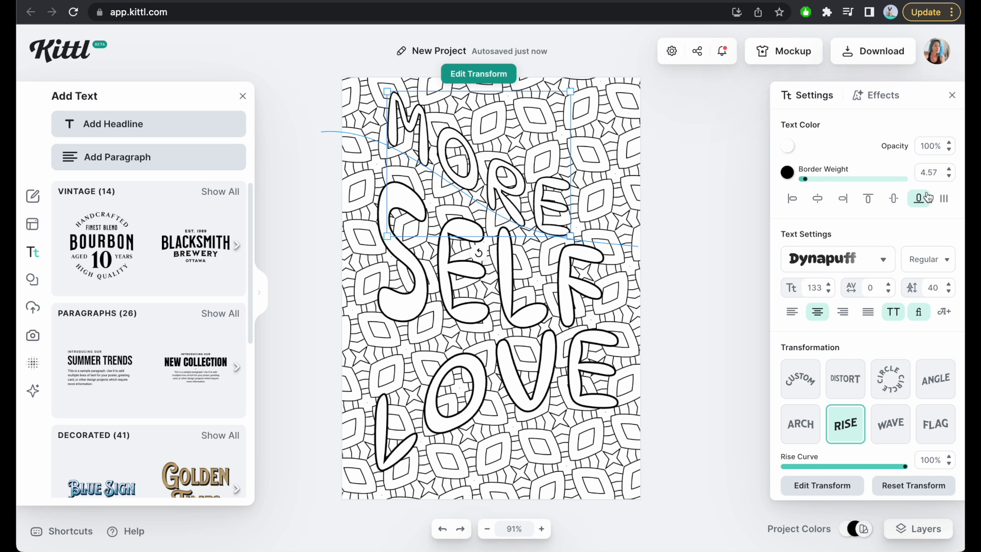
key(Return)
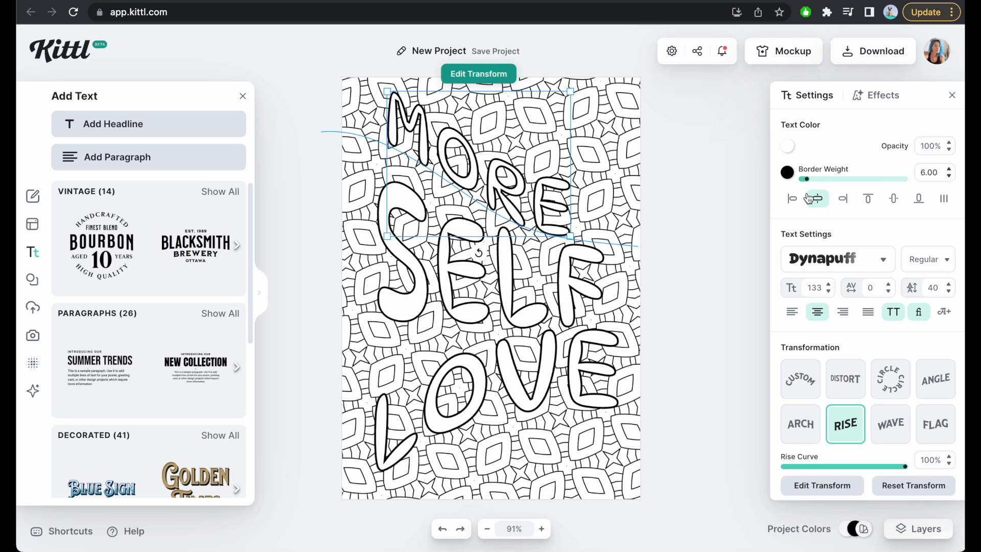
Try the Barely Enough typeface on "MORE", settle on Bevan, and move the word slightly down so it sits within the page.
click(835, 268)
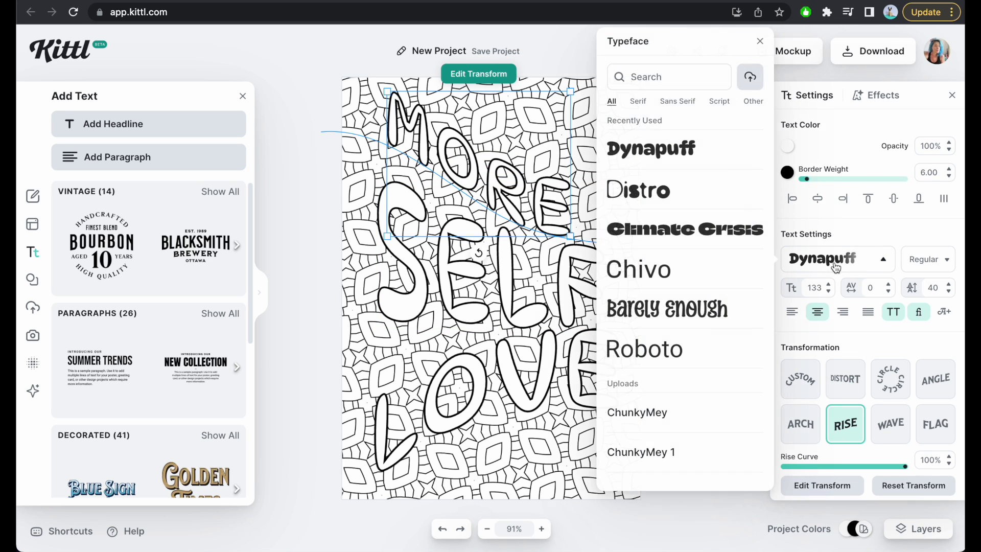
click(693, 311)
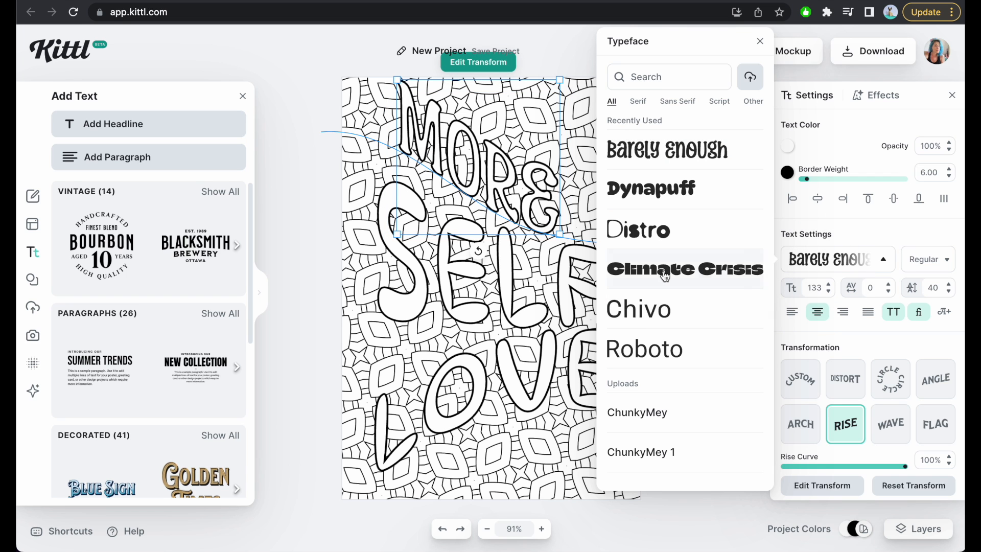
scroll(663, 276, down, 4)
scroll(664, 276, down, 15)
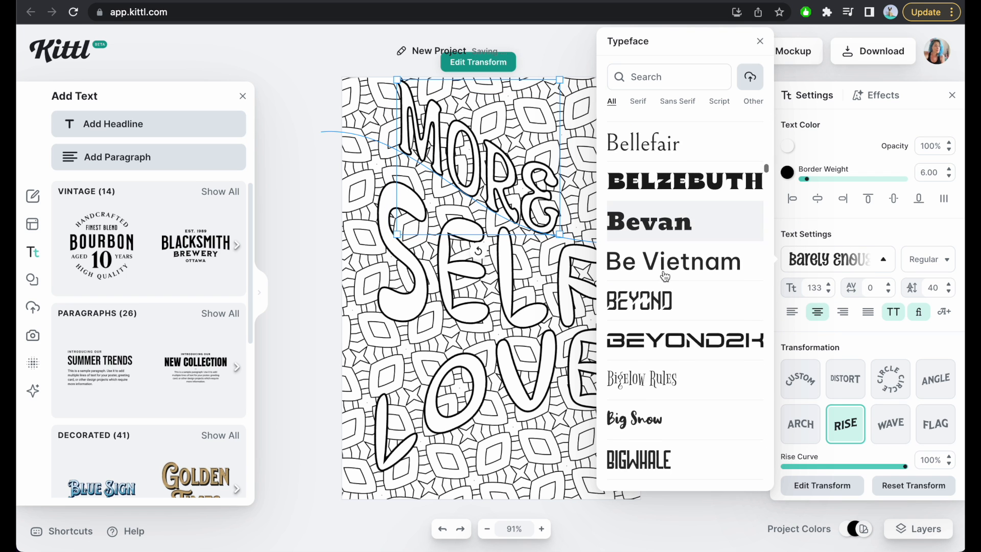
click(676, 225)
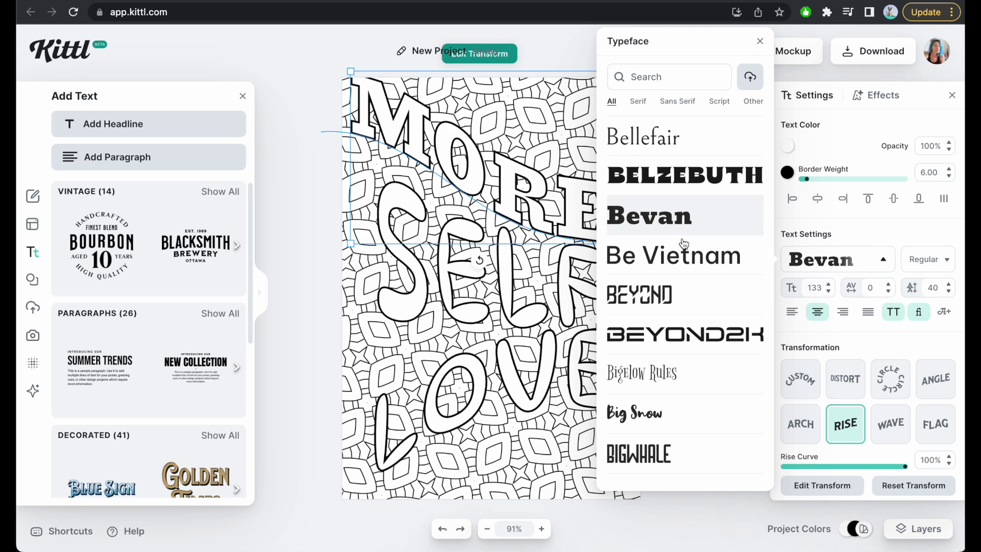
click(334, 332)
drag(470, 156, 482, 174)
Change the typeface of "SELF" to Barely Enough.
click(461, 311)
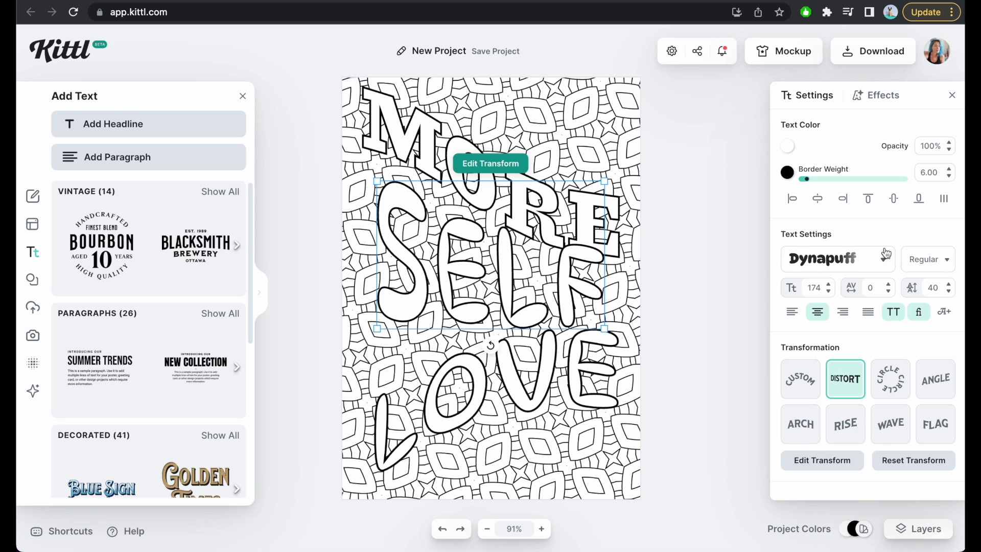
click(868, 259)
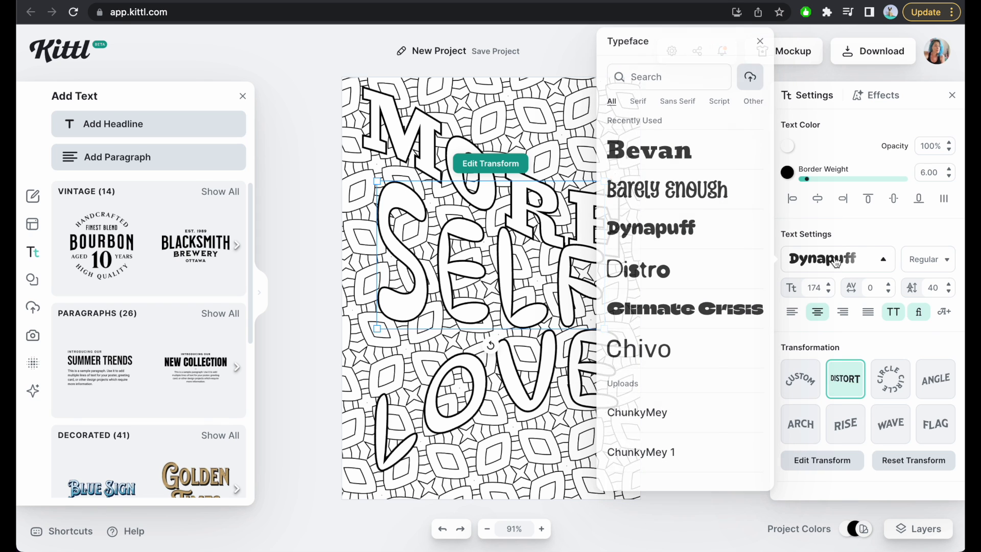
click(669, 190)
click(304, 267)
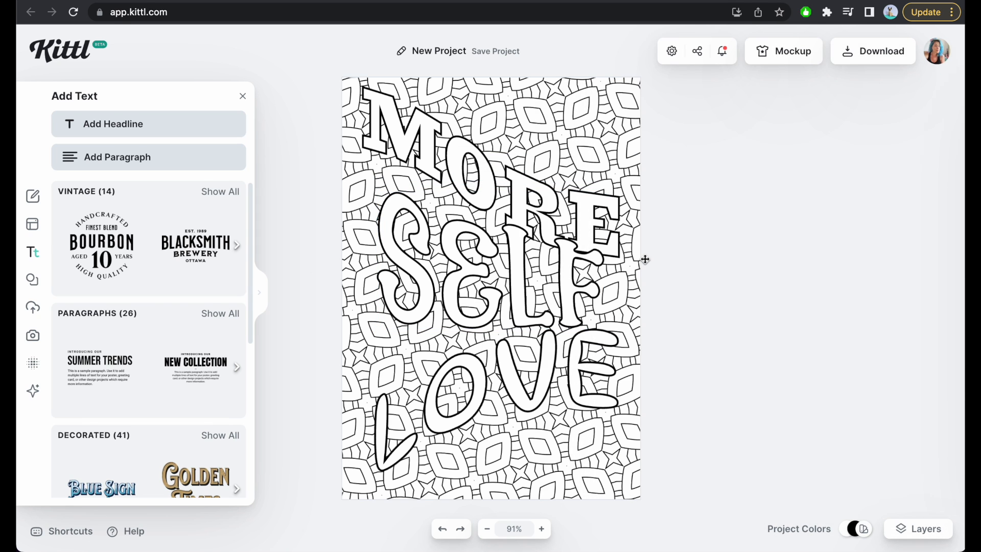
Change the typeface of the curved "LOVE" line to Bevan.
click(540, 361)
click(836, 260)
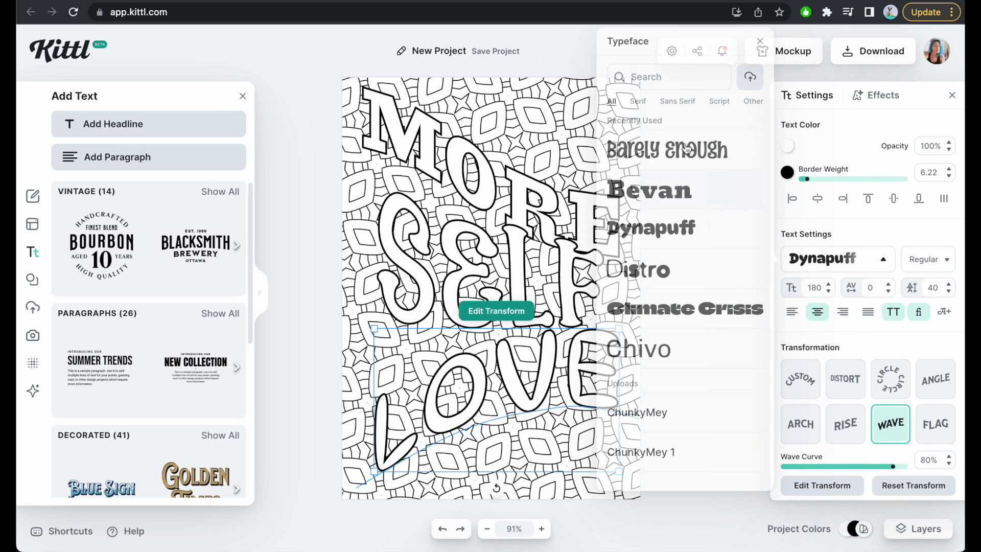
click(673, 180)
click(294, 349)
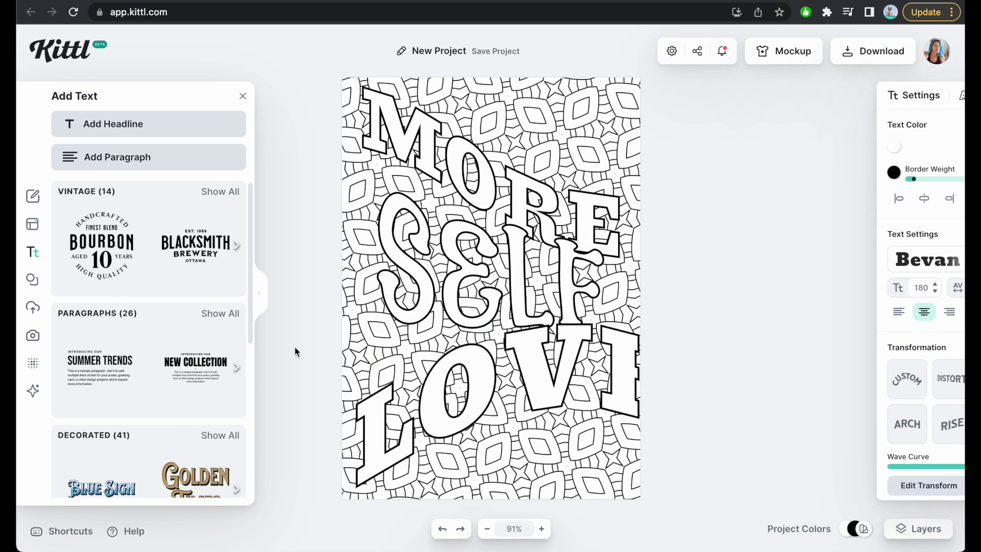
Shrink "LOVE", lengthen its wave path so all four letters show, and fit the word within the page beneath "SELF".
click(632, 355)
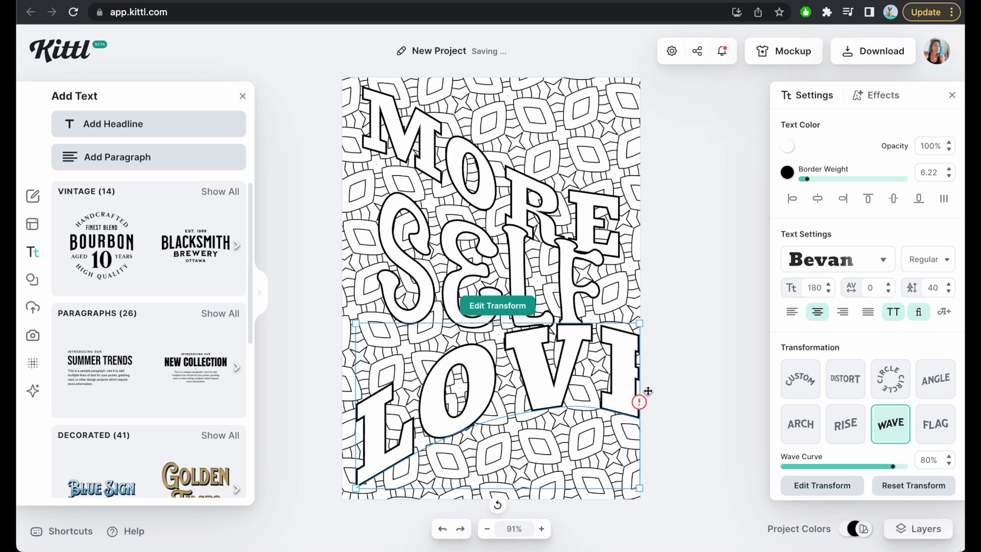
drag(639, 488, 618, 465)
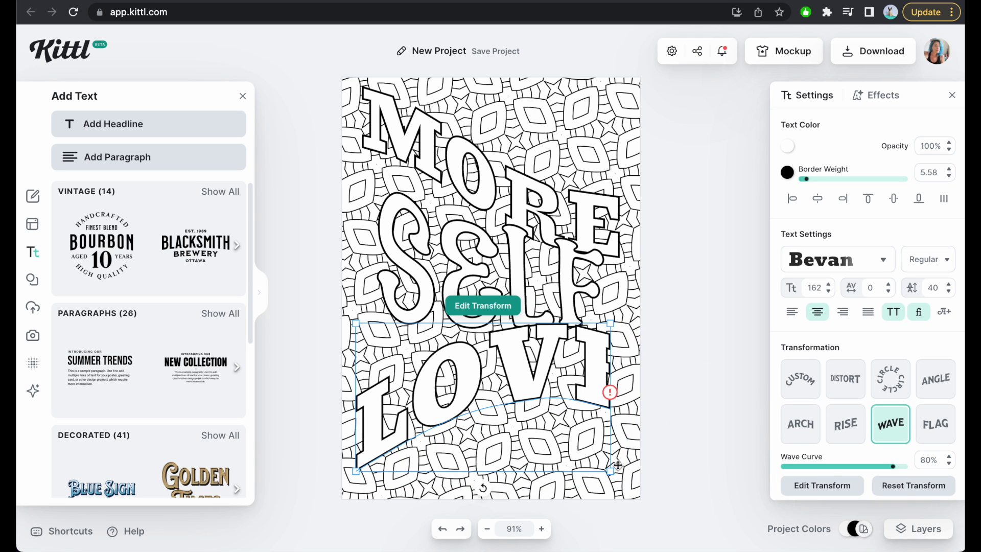
click(503, 309)
drag(615, 408, 664, 423)
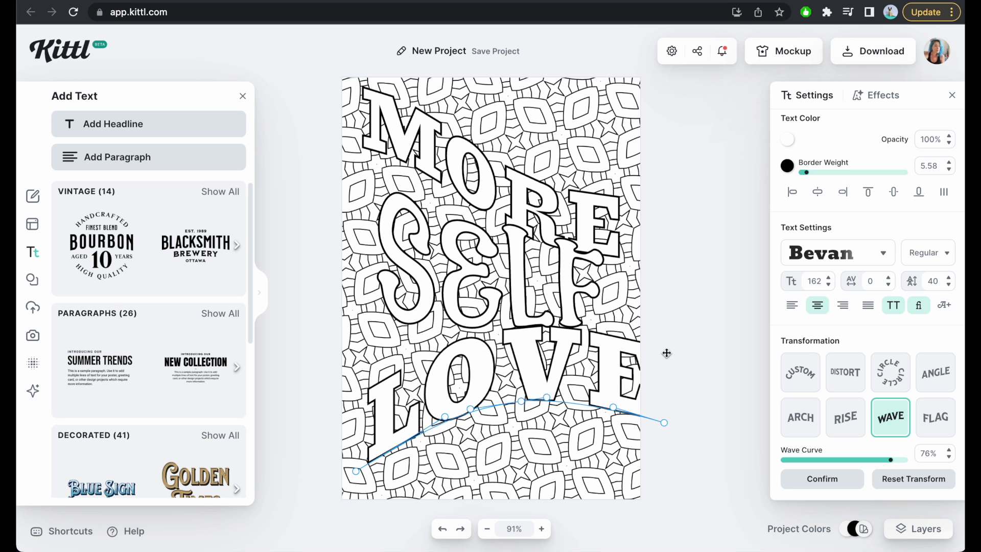
click(666, 353)
click(610, 371)
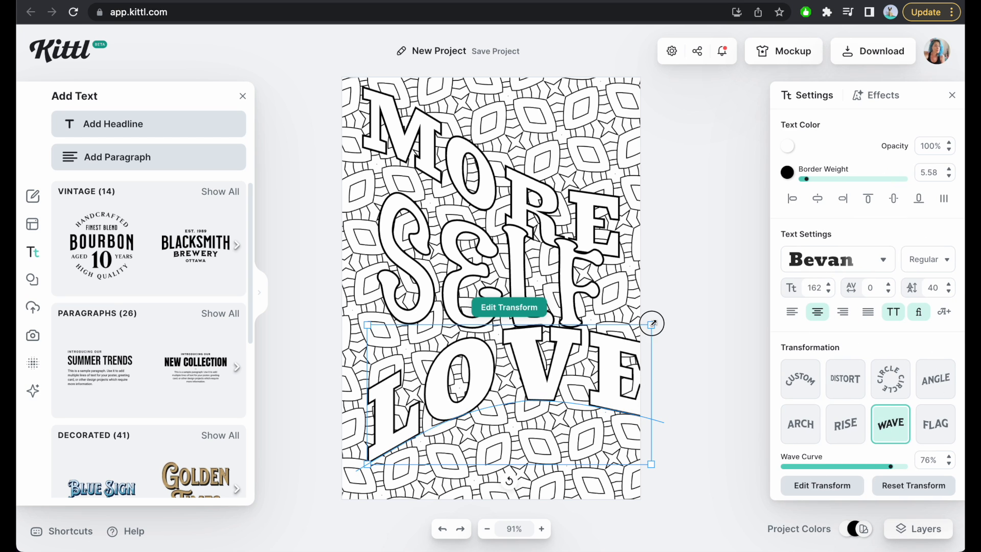
drag(652, 323, 627, 335)
drag(585, 373, 579, 355)
Select the "MORE", "SELF" and "LOVE" lines together and center them horizontally and vertically on the page.
shift+click(563, 292)
shift+click(546, 191)
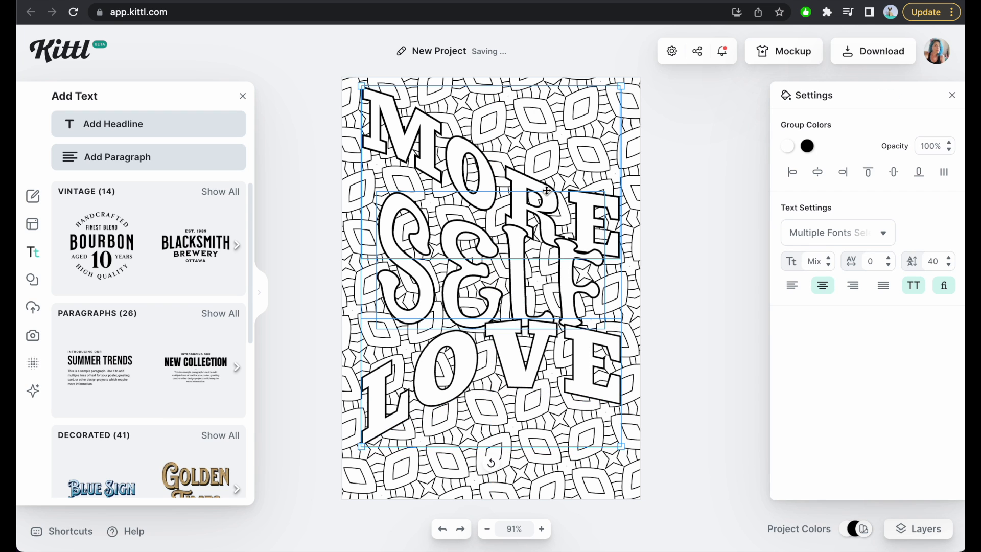
right_click(546, 191)
click(582, 259)
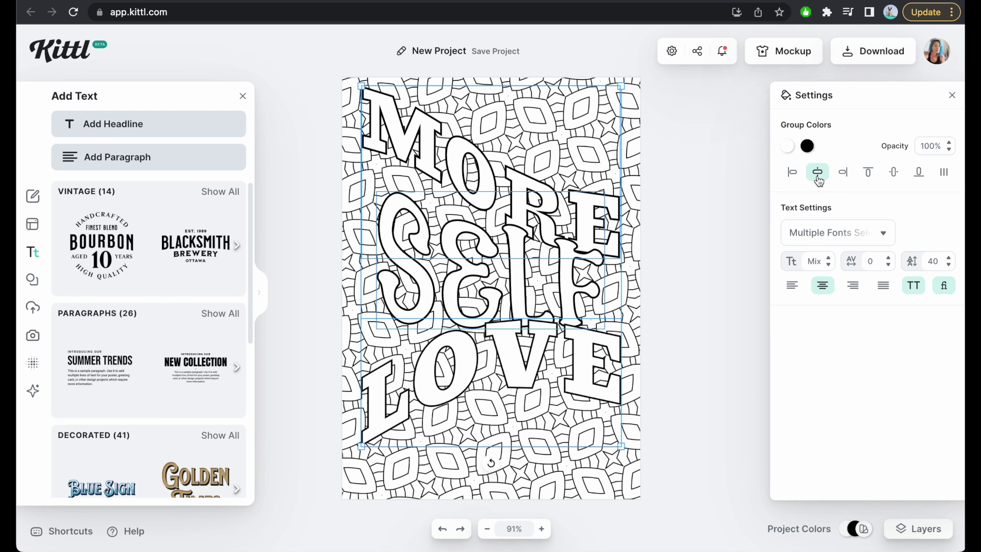
click(899, 175)
click(688, 236)
Export the lettering page as a JPG, switch to Google Docs, and insert artboard (1).jpg on a new page after the waves page.
click(886, 58)
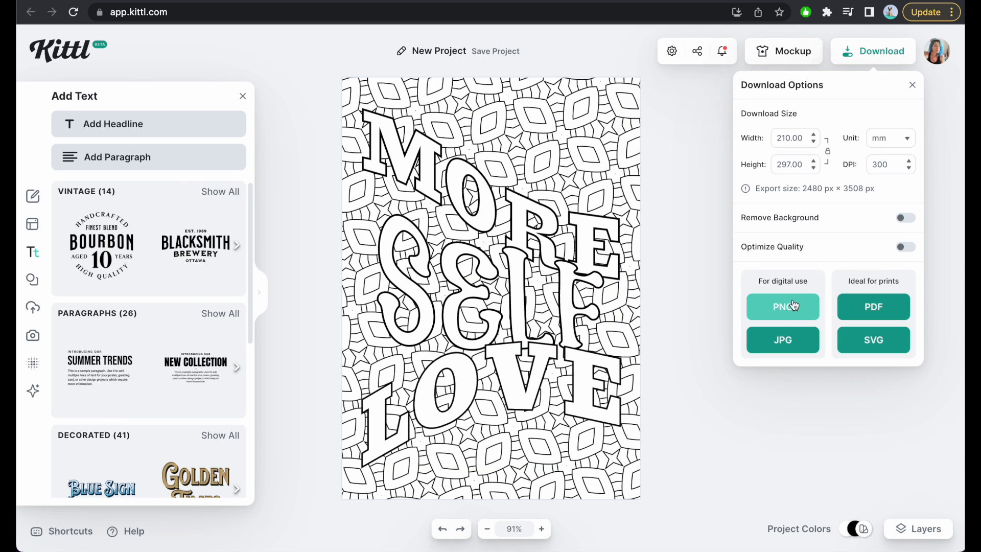
click(837, 1)
scroll(455, 292, down, 15)
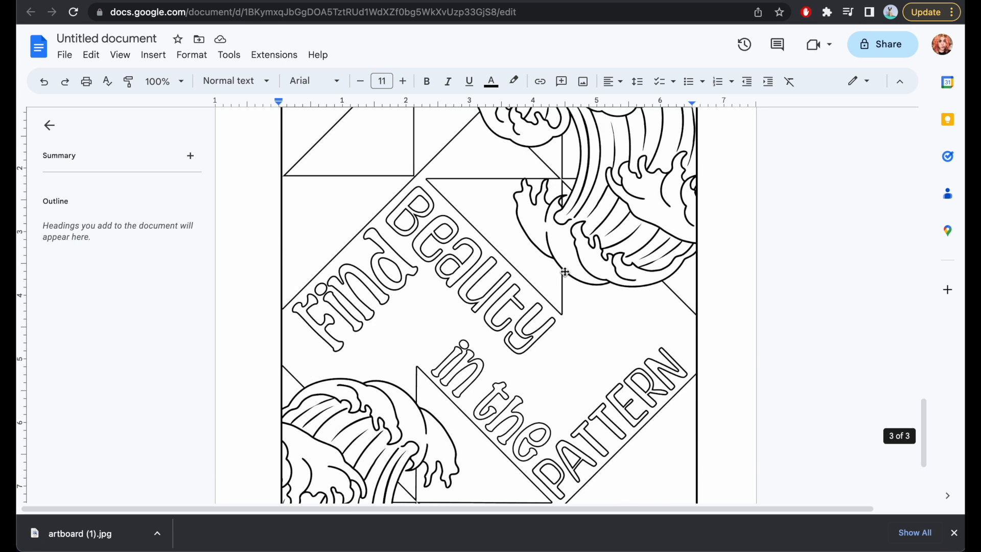
key(Return)
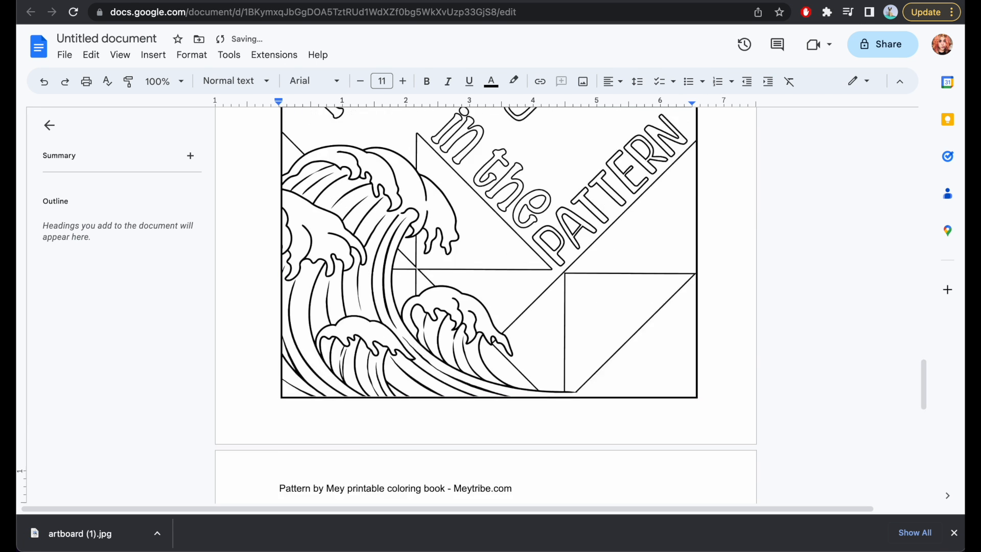
drag(64, 540, 284, 460)
click(954, 533)
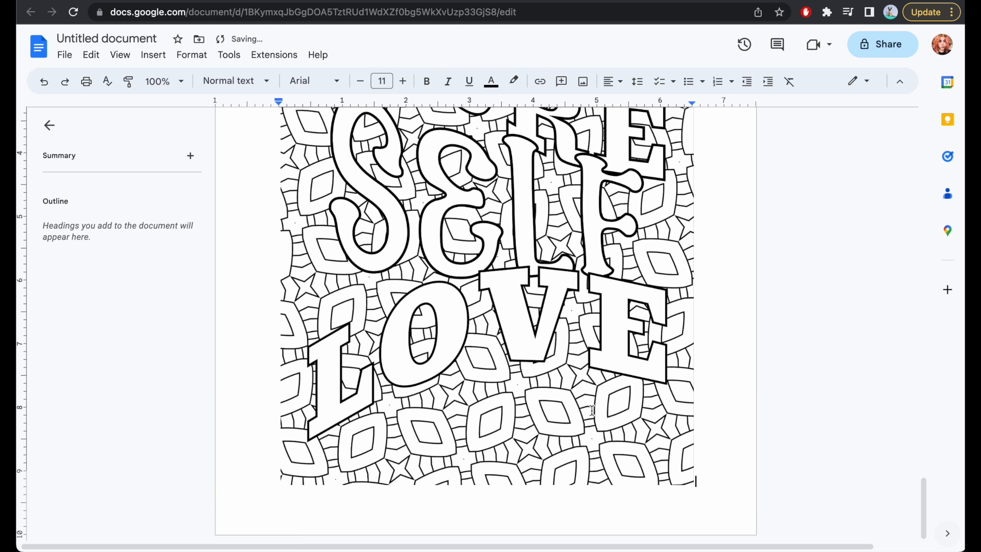
Give the inserted "MORE SELF LOVE" image a 2pt border.
click(533, 356)
click(486, 80)
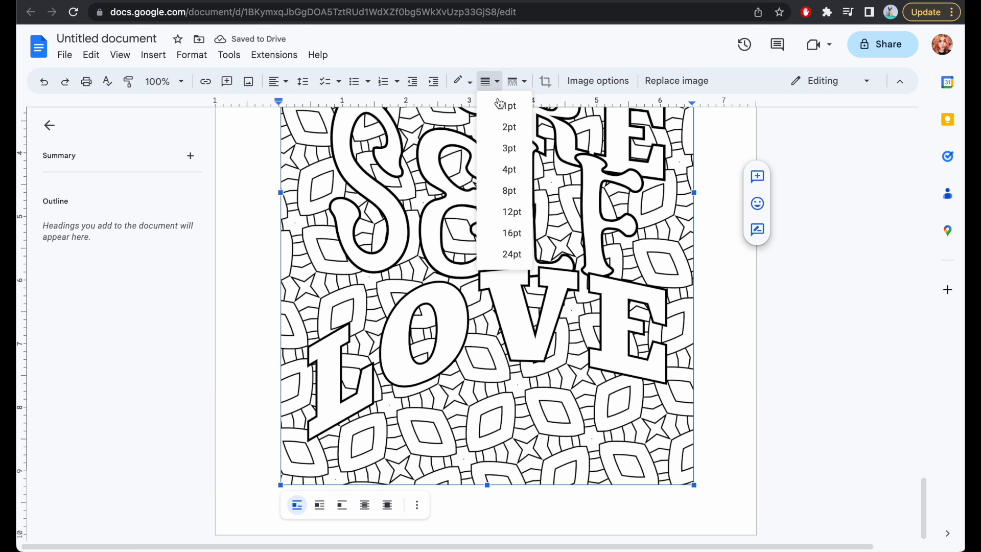
click(505, 125)
click(742, 315)
Set the document zoom to 75% and review the borders and layout of all the coloring book pages.
scroll(741, 368, up, 20)
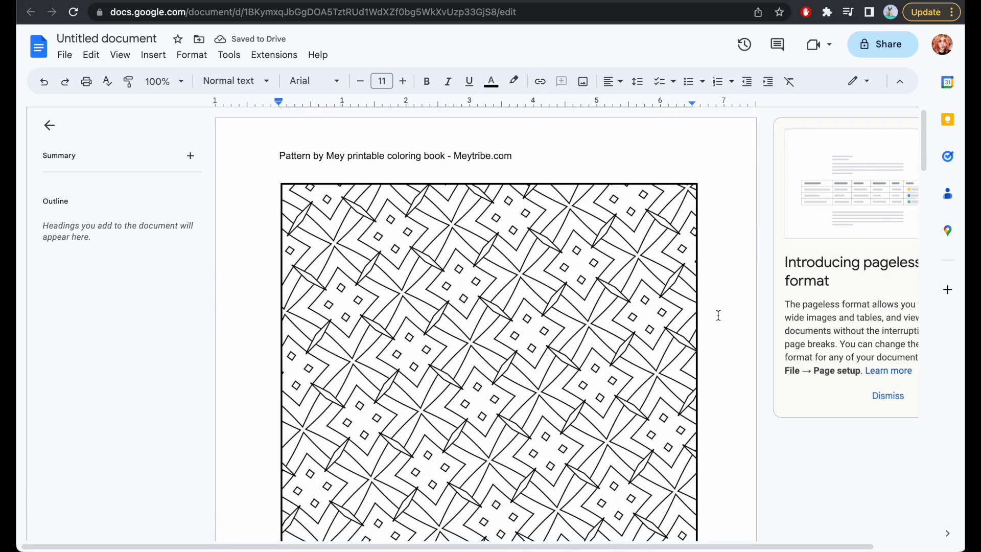
scroll(714, 297, down, 9)
scroll(713, 296, down, 2)
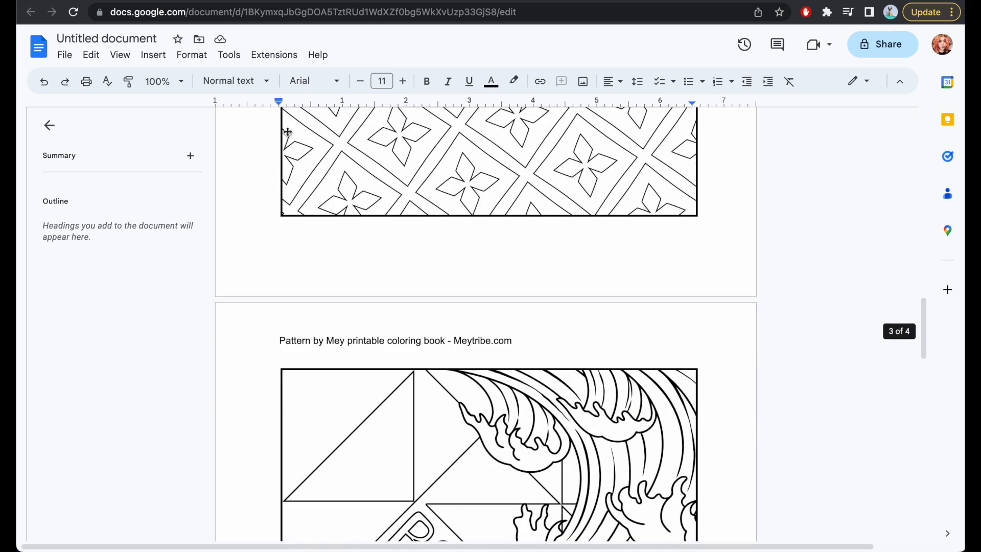
click(178, 81)
click(171, 168)
scroll(594, 361, up, 10)
scroll(594, 361, down, 8)
scroll(588, 342, down, 20)
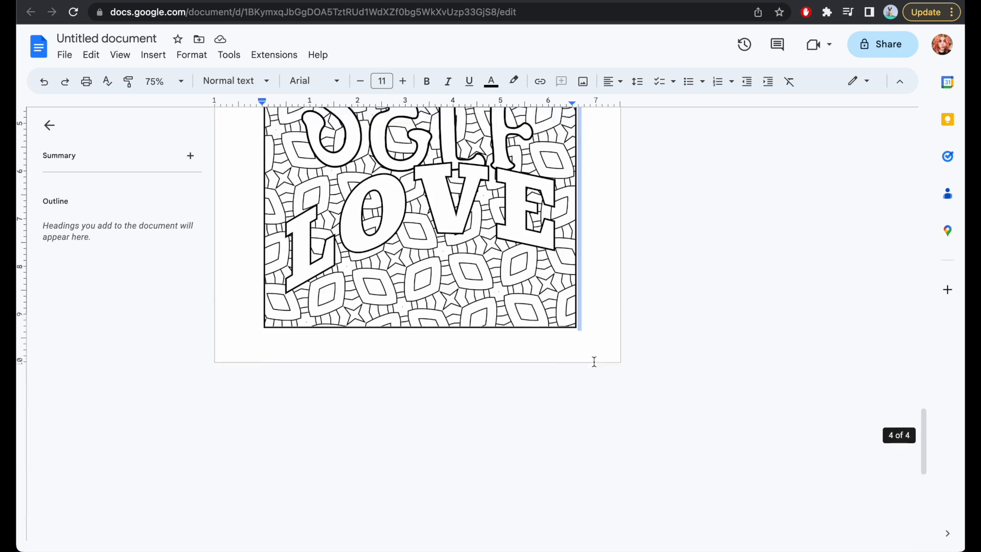
scroll(588, 296, up, 7)
scroll(599, 290, up, 7)
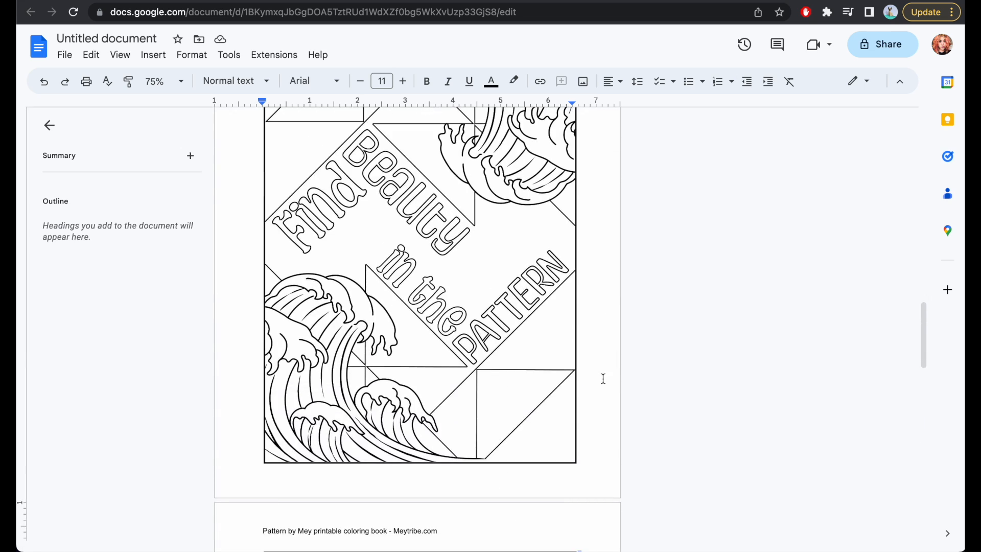
scroll(603, 375, up, 2)
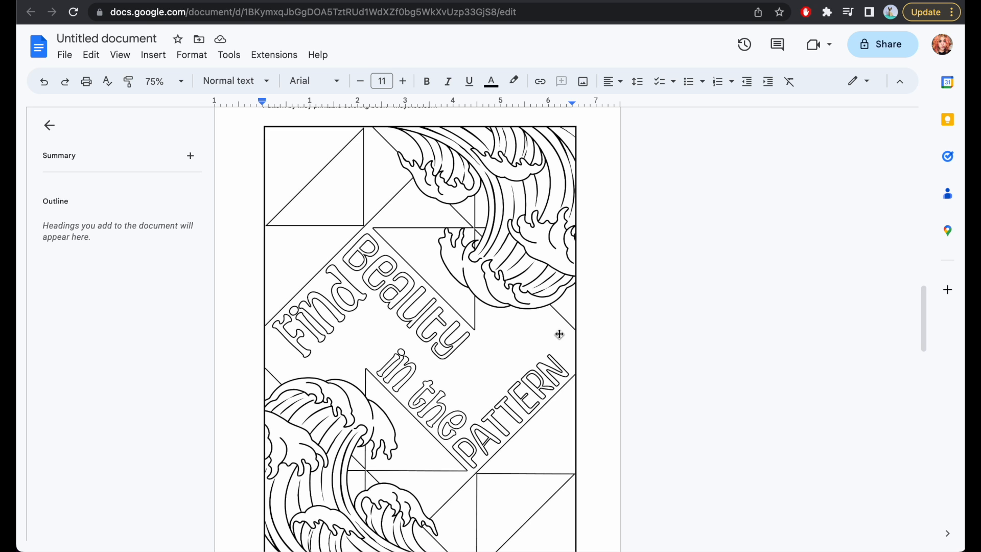
scroll(559, 334, down, 10)
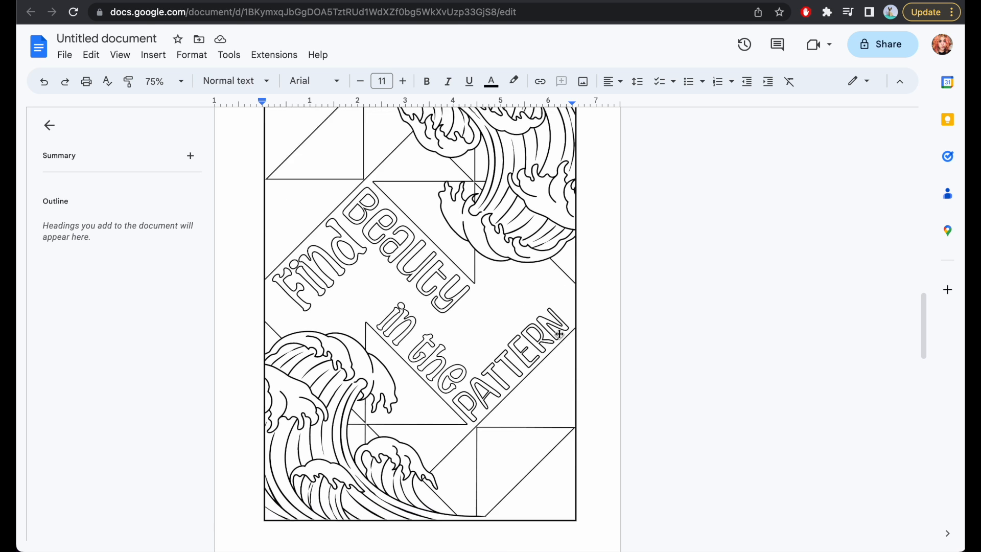
click(643, 388)
scroll(400, 397, up, 20)
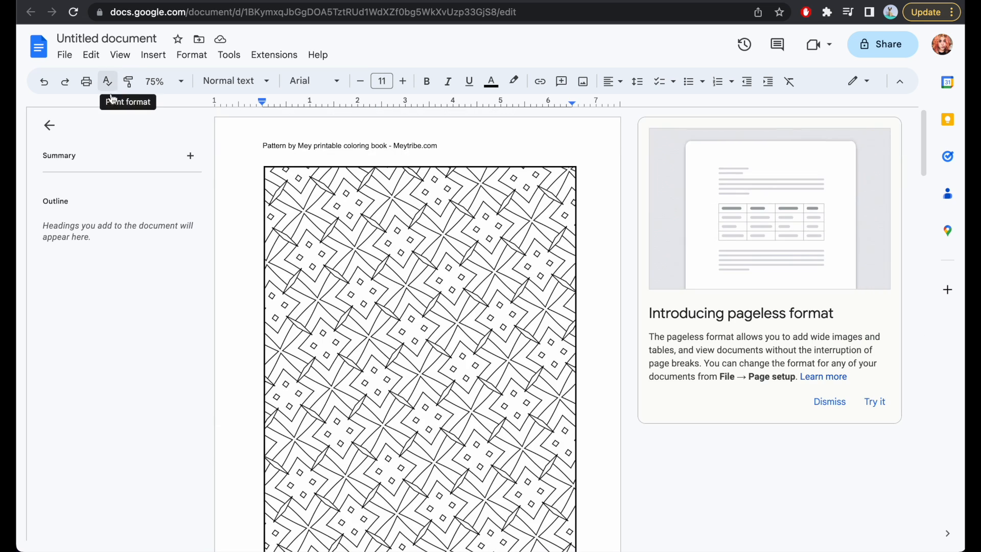
Rename the document as "patterns coloring book" and look through the file download options.
click(97, 38)
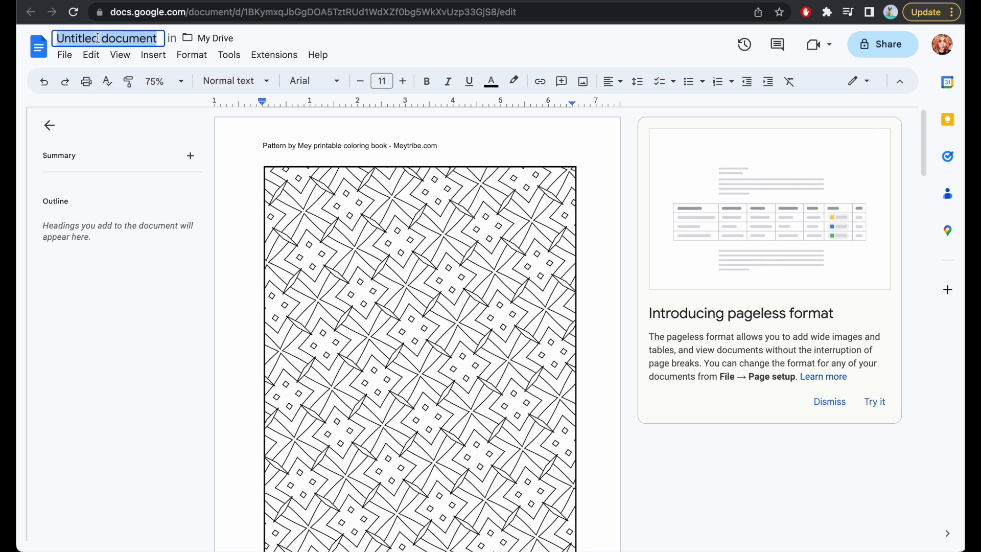
text(patterns coloring book)
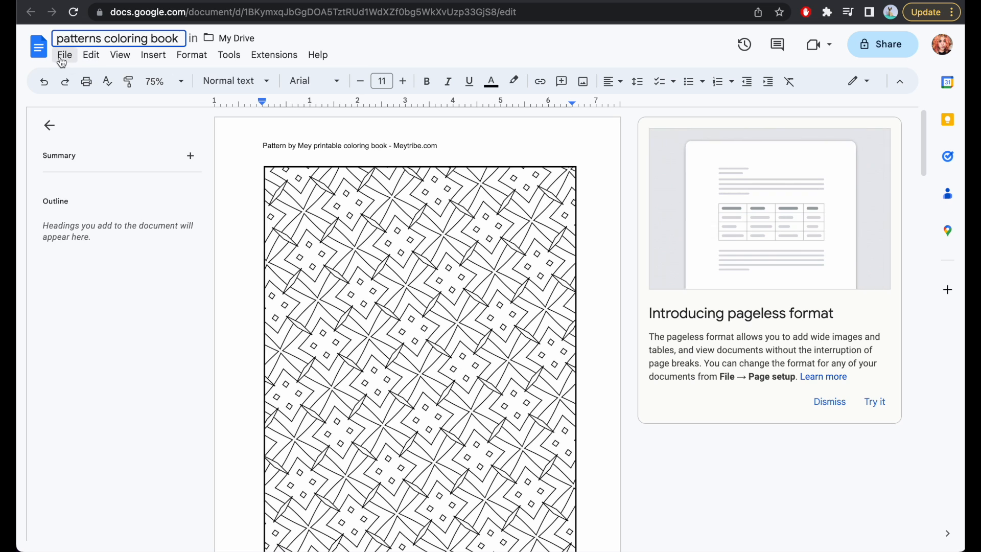
click(65, 54)
mouse_move(200, 204)
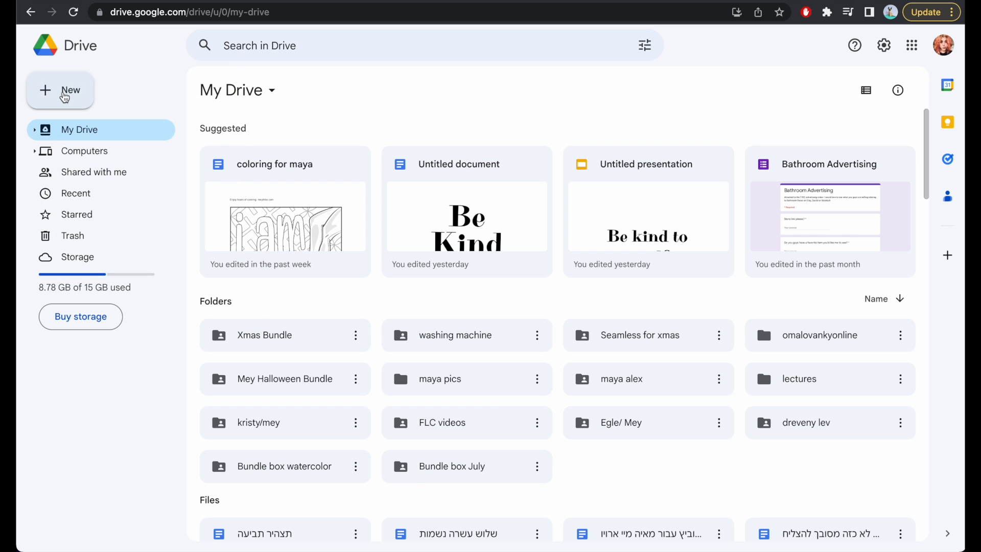
Create a blank Google Slides presentation from Google Drive and set its custom page size to 8.2 × 8.5 inches.
click(70, 92)
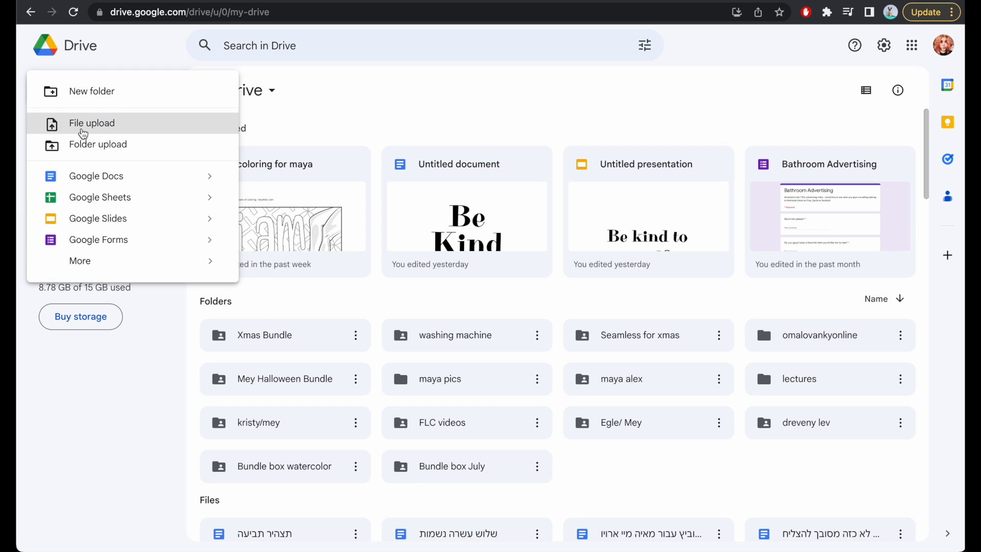
click(100, 220)
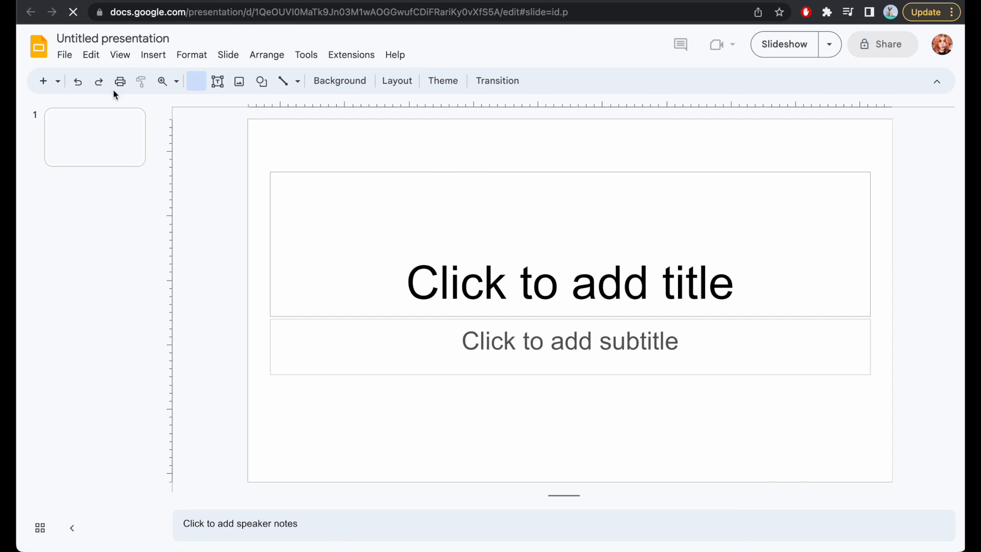
click(64, 55)
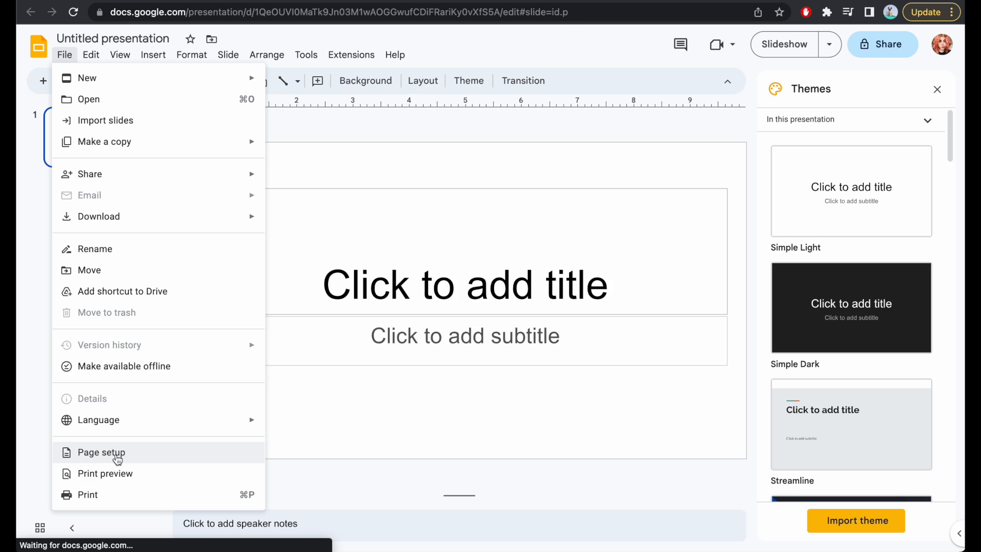
click(117, 459)
click(443, 280)
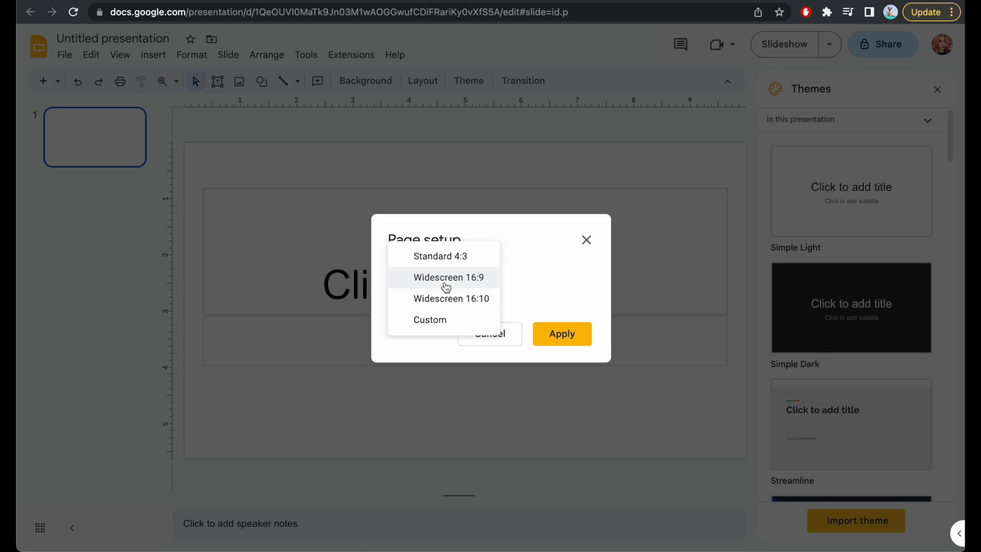
click(443, 323)
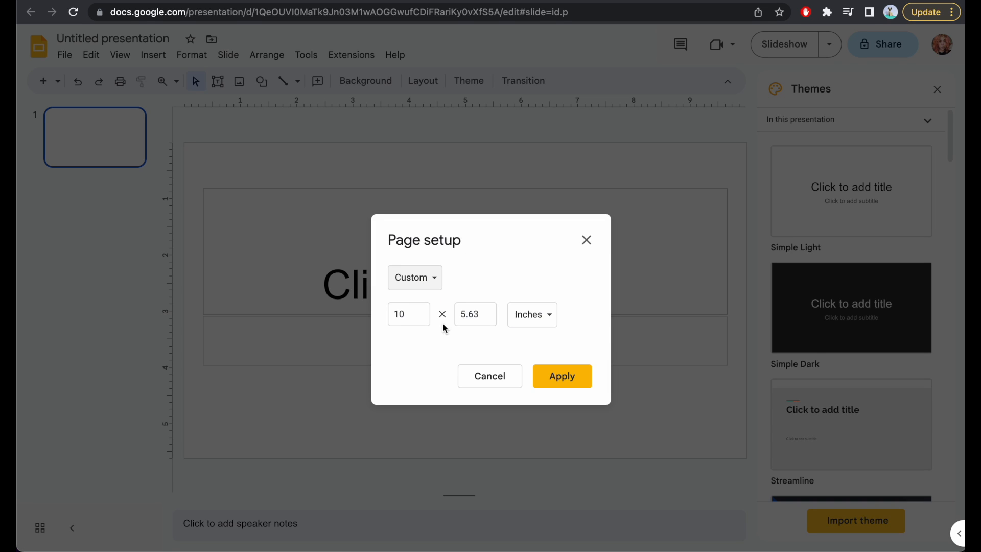
double_click(402, 314)
text(8.2)
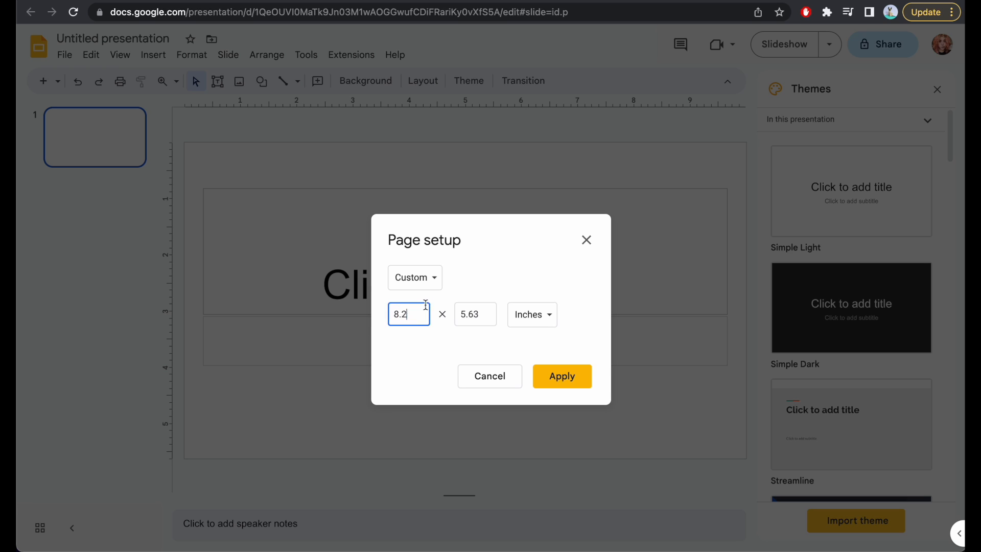
double_click(470, 315)
text(8)
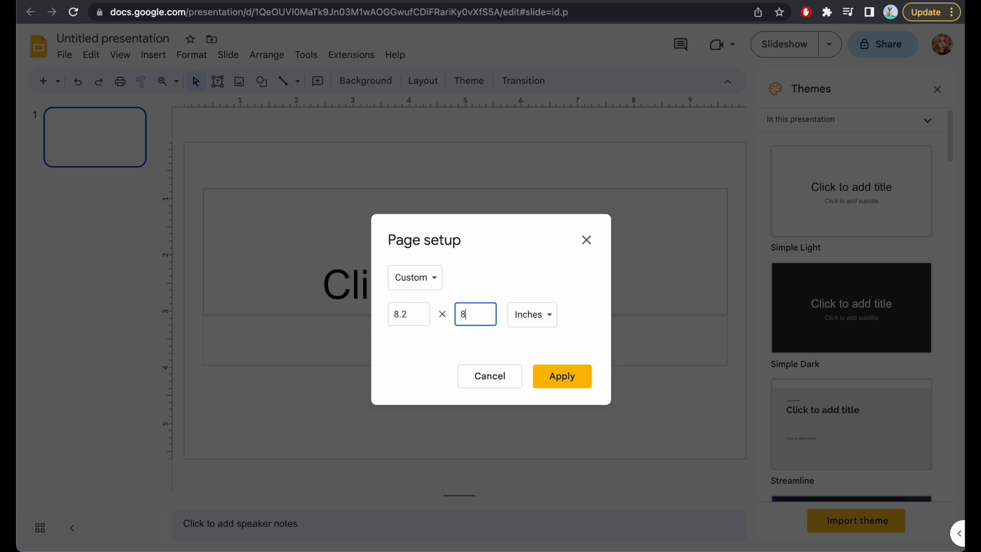
text(.5)
click(571, 380)
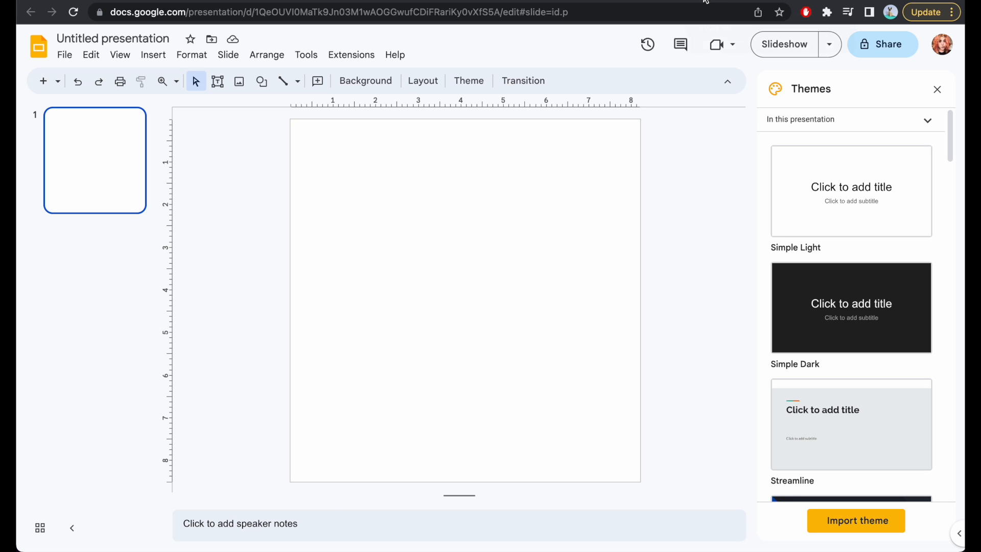
Switch to the Kittl projects dashboard and open the "coloring page" and "be kind coloring" projects to view their designs.
click(686, 0)
click(673, 0)
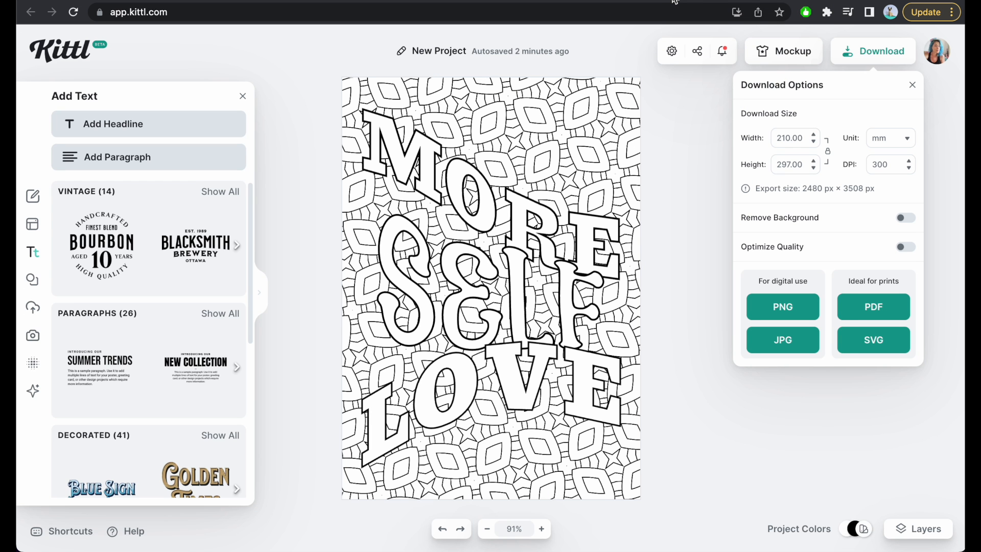
click(648, 1)
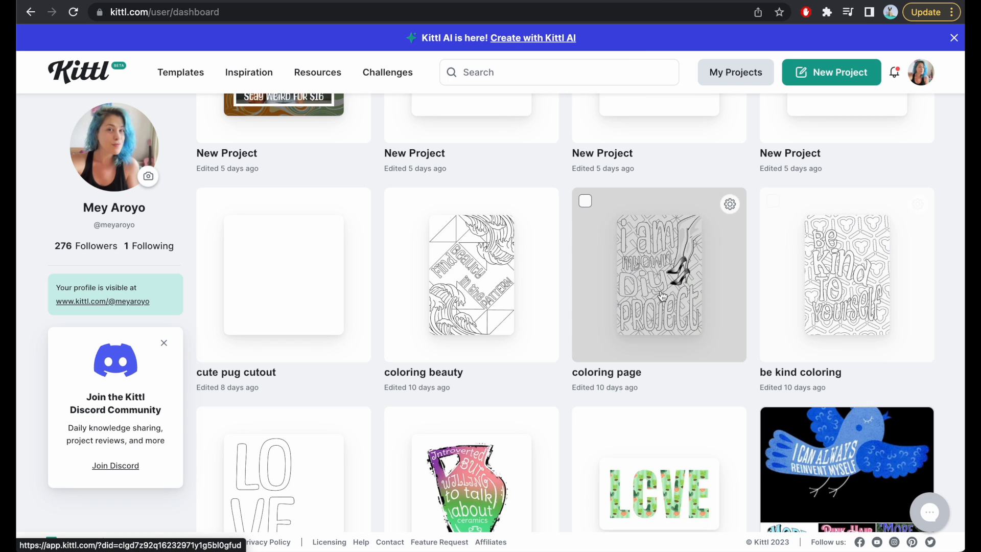
click(662, 296)
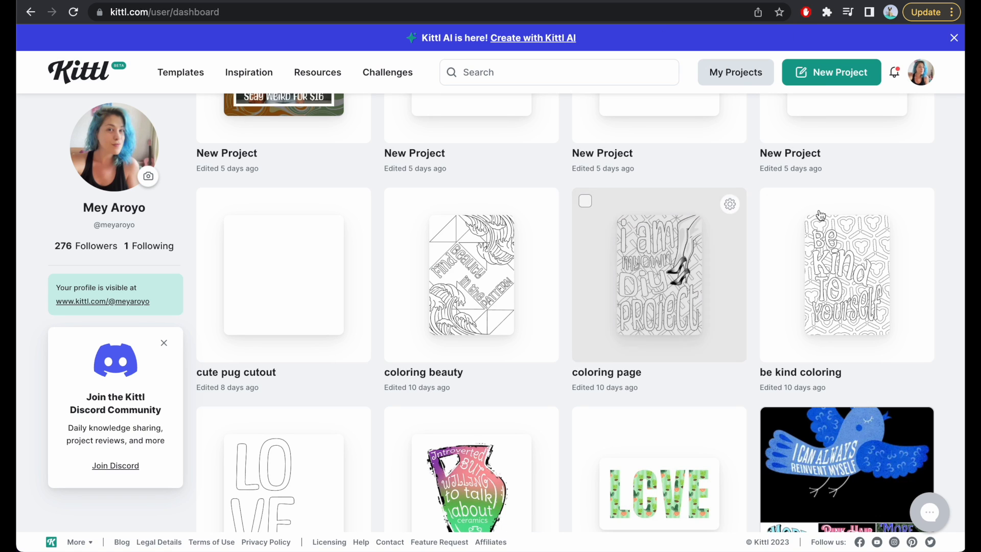
click(850, 261)
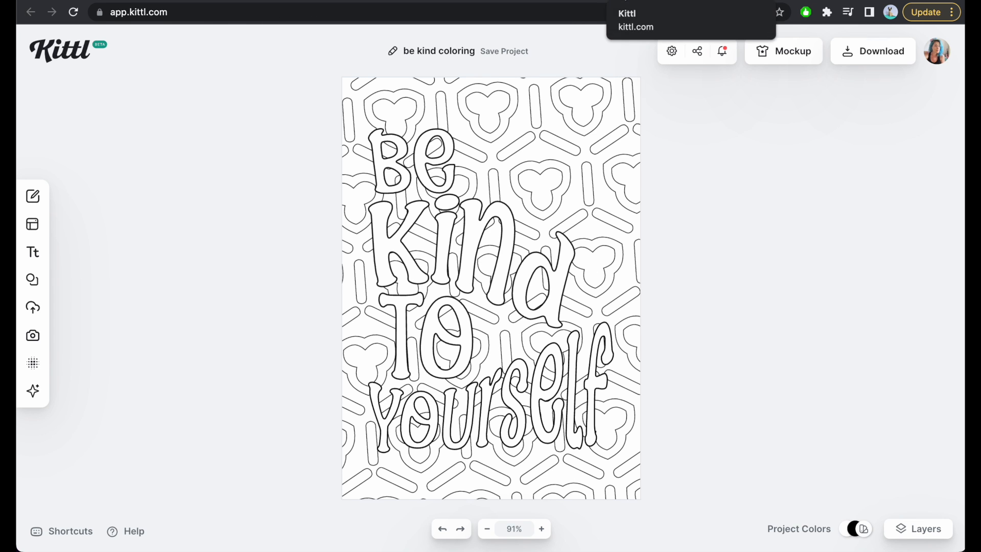
Look through the older projects on the Kittl dashboard for coloring designs and open "coloring page rabbit".
click(626, 0)
scroll(558, 292, down, 8)
scroll(559, 292, down, 10)
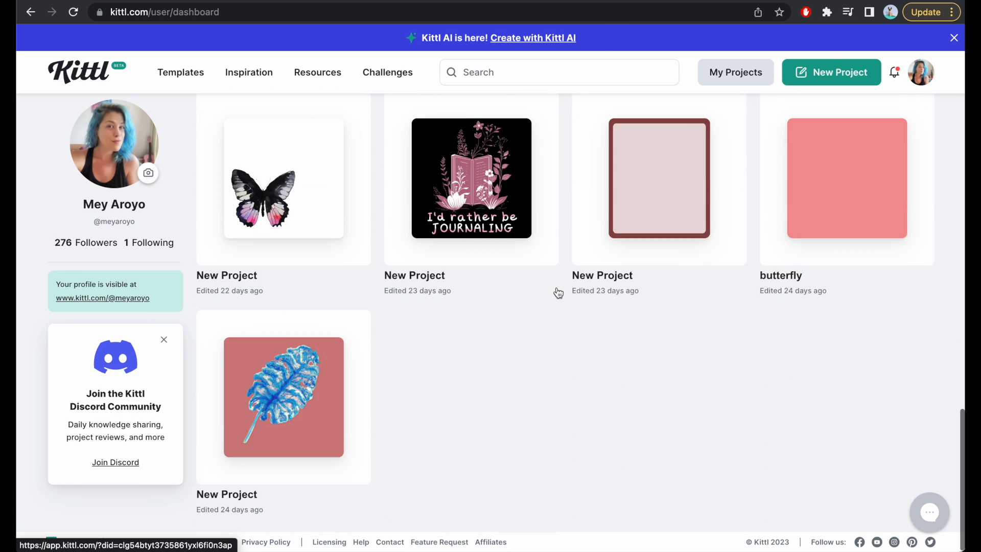
scroll(556, 289, up, 8)
scroll(556, 378, down, 10)
scroll(554, 376, down, 10)
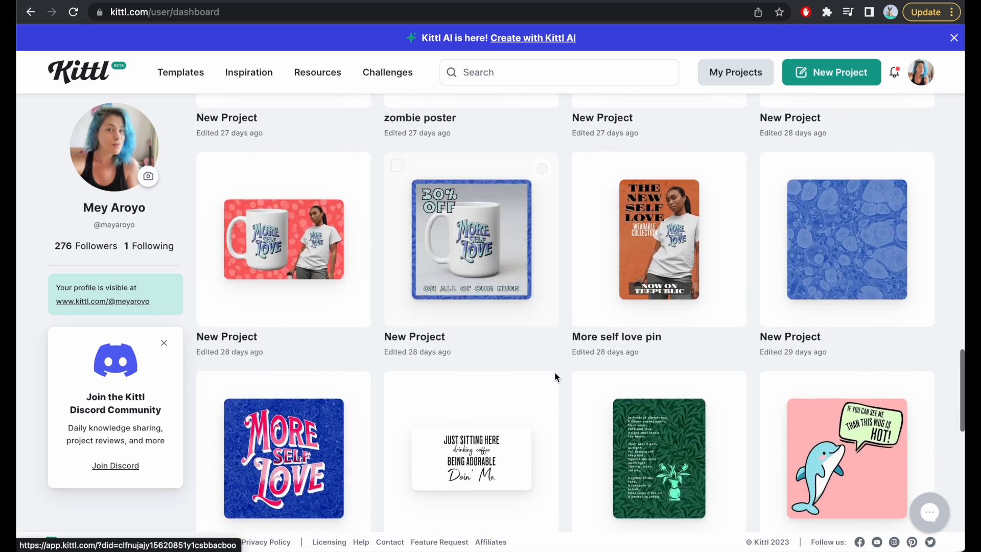
scroll(553, 375, up, 7)
scroll(600, 284, down, 12)
scroll(599, 283, down, 10)
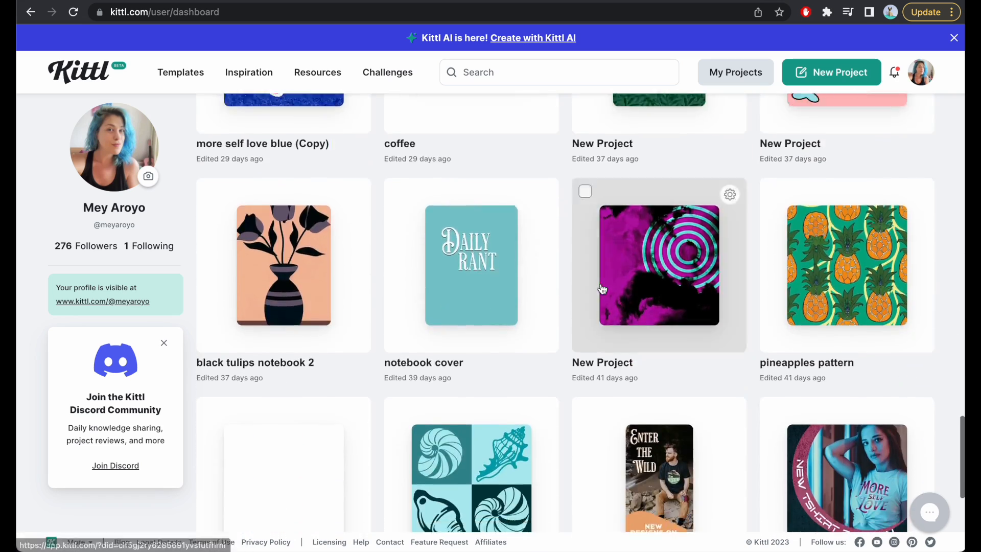
scroll(559, 366, down, 5)
scroll(559, 367, down, 20)
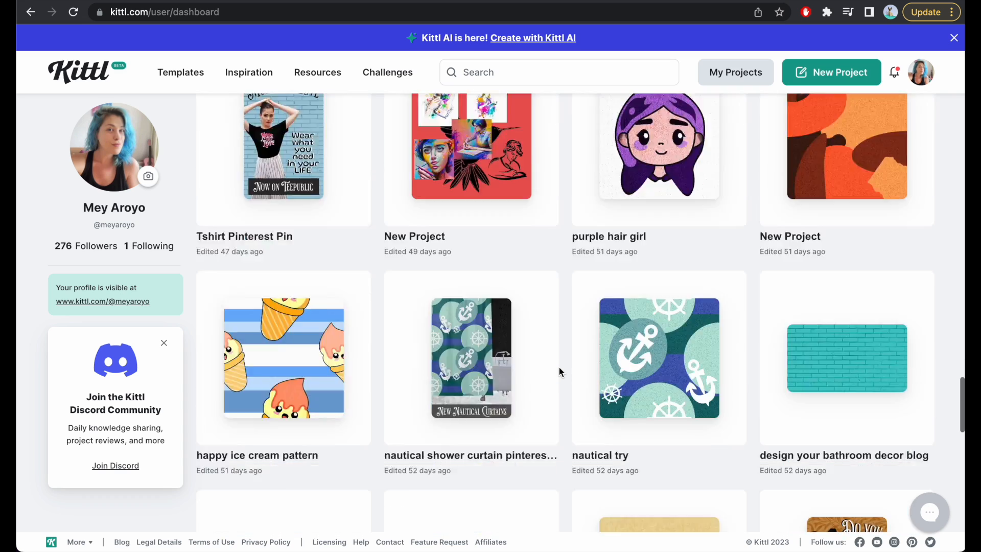
scroll(559, 366, down, 15)
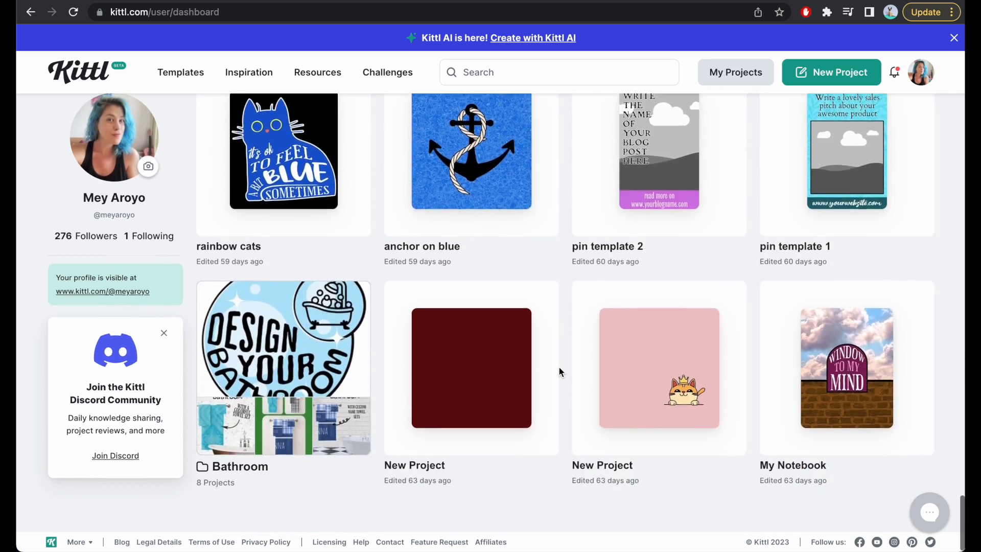
scroll(559, 365, down, 3)
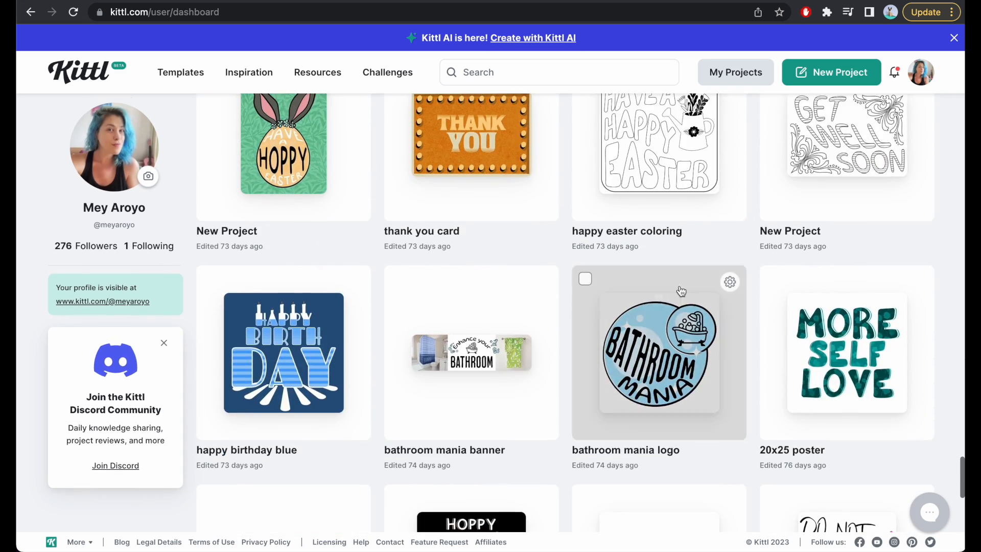
scroll(685, 286, up, 2)
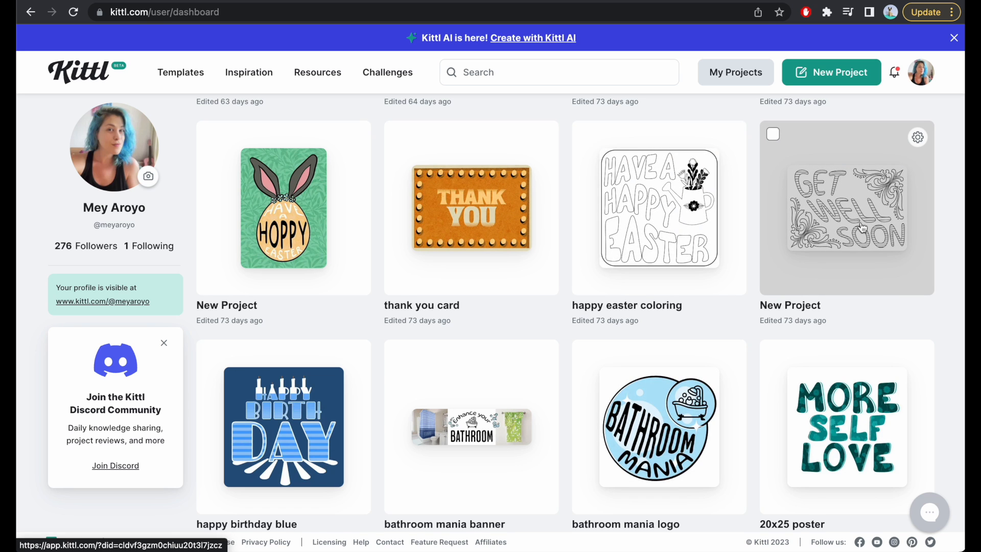
scroll(791, 221, down, 14)
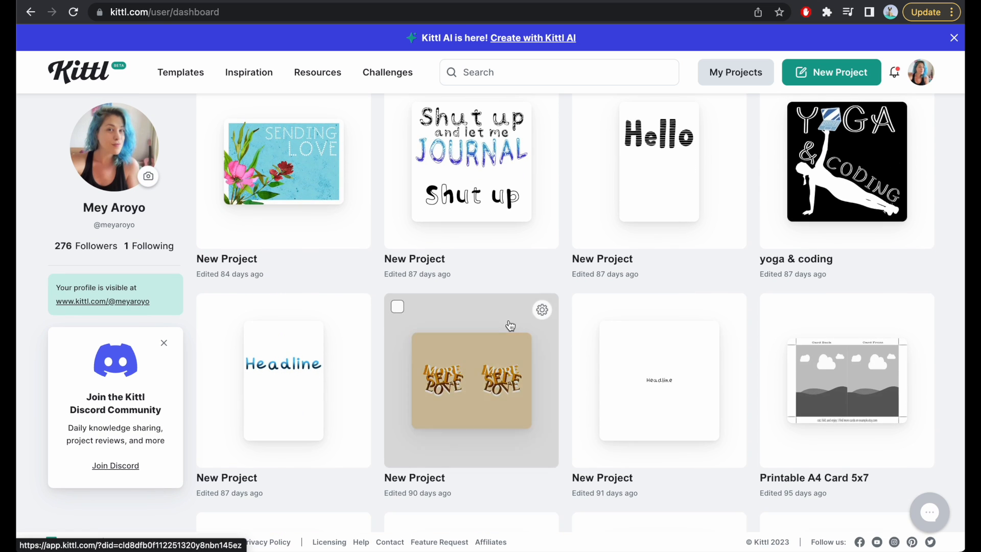
scroll(510, 324, down, 6)
click(510, 324)
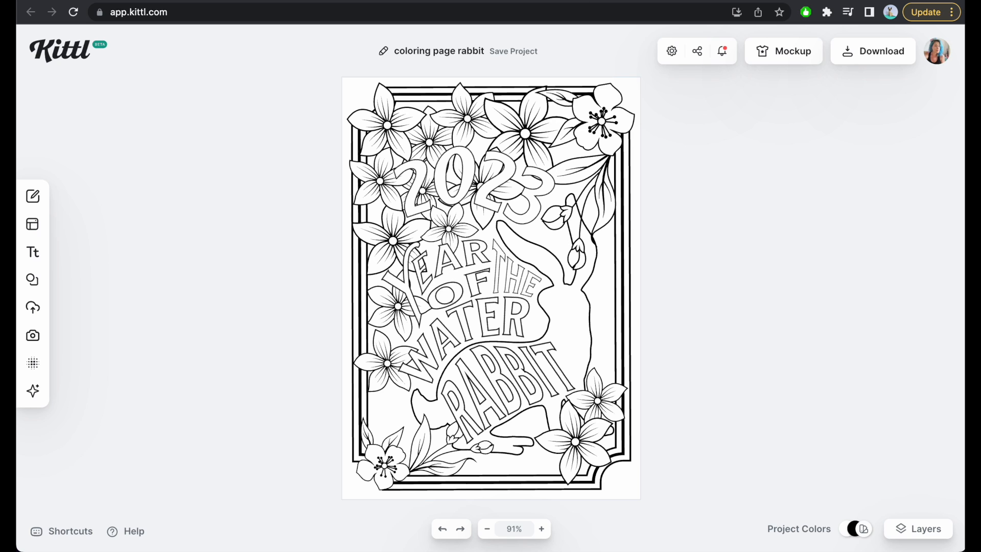
Return to the projects dashboard and search the projects older than the rabbit coloring page for more coloring designs.
click(615, 5)
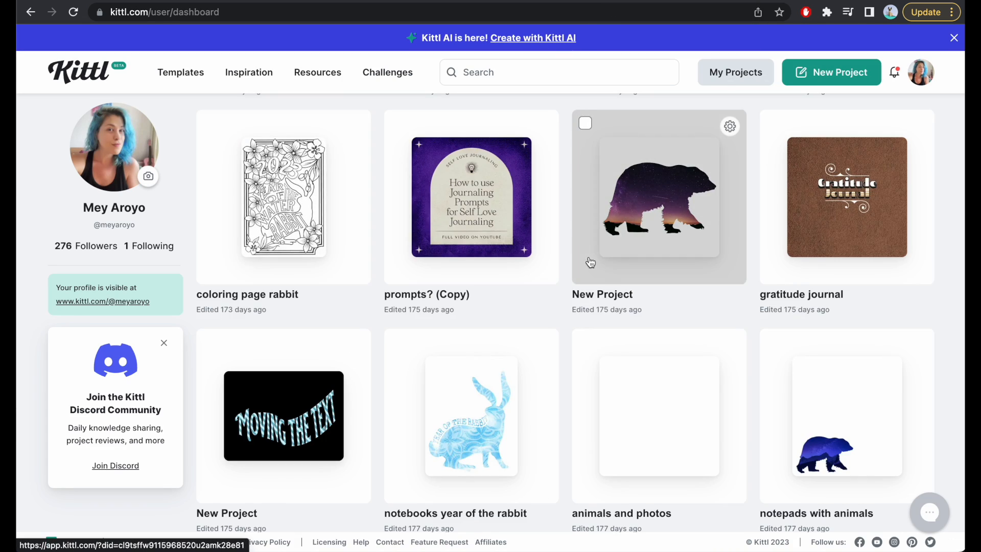
scroll(613, 255, down, 8)
scroll(590, 263, down, 15)
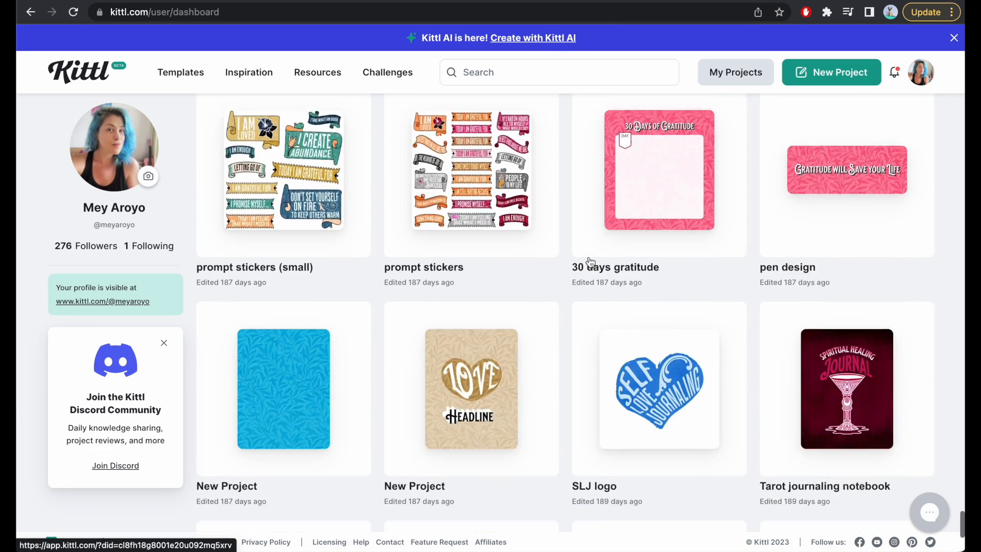
scroll(525, 279, down, 10)
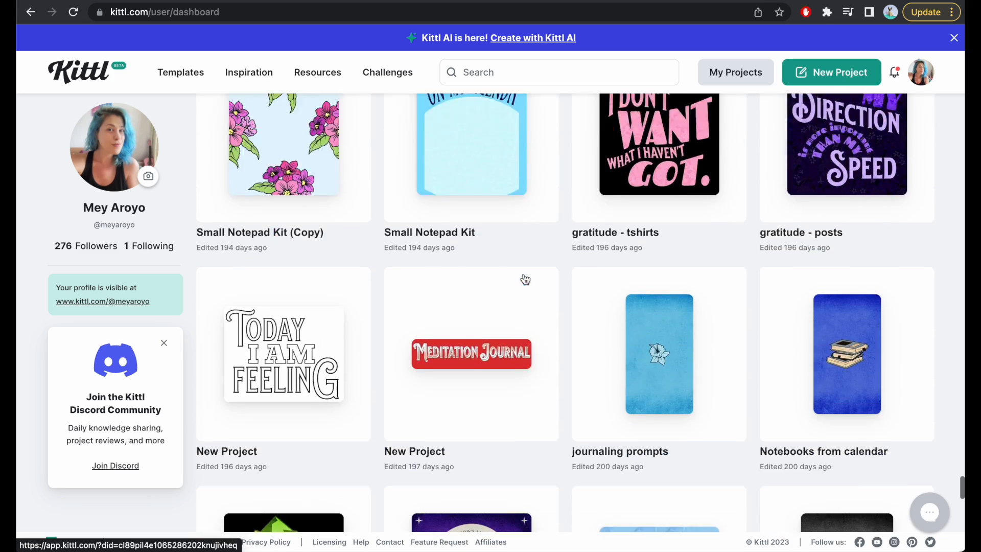
scroll(525, 279, down, 15)
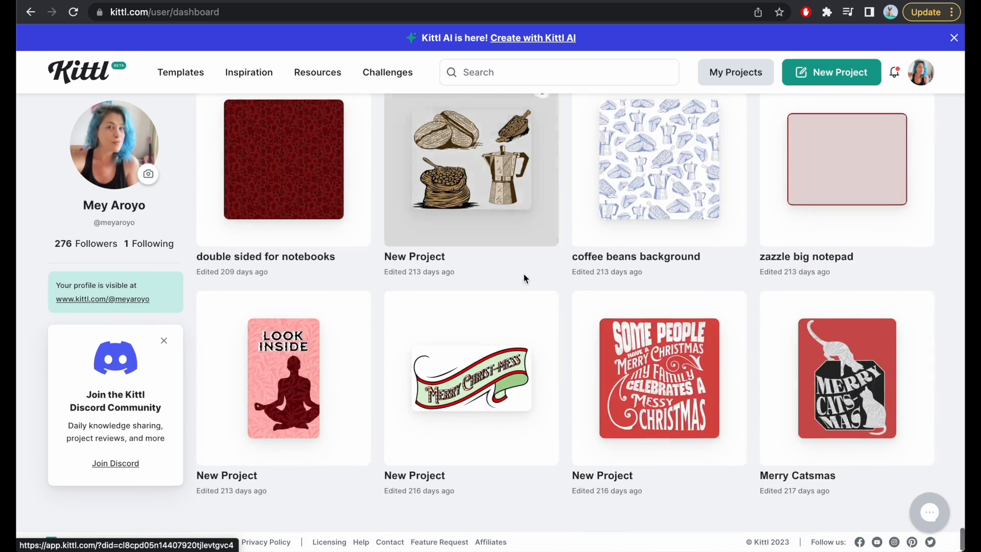
scroll(523, 279, down, 10)
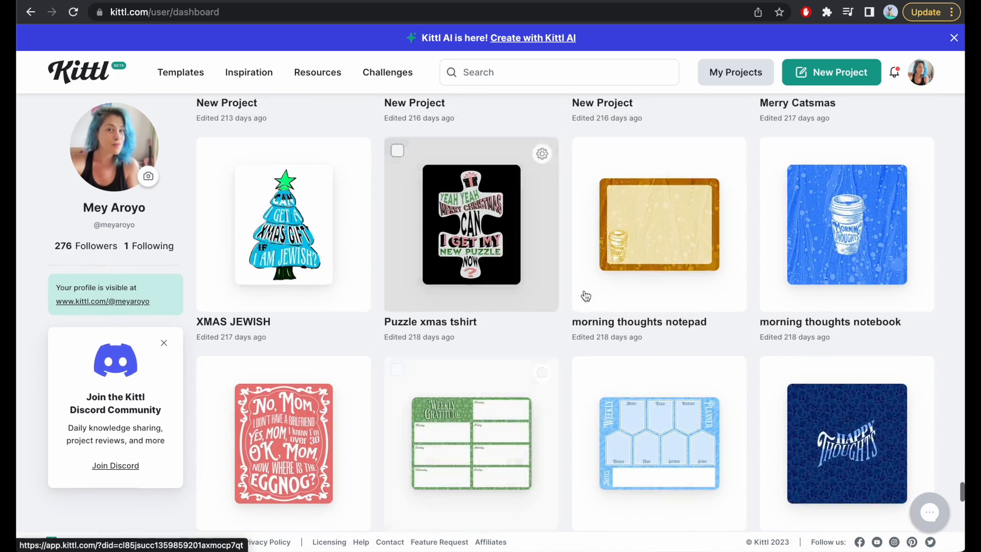
scroll(593, 301, down, 8)
click(849, 205)
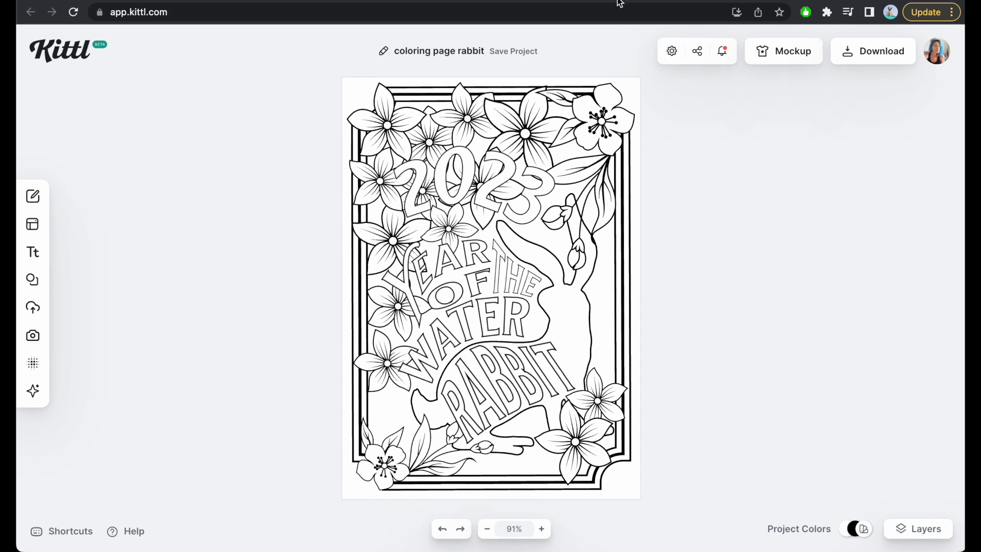
Return to the "coloring page rabbit" project and browse the shape categories in the elements library.
click(616, 0)
click(623, 3)
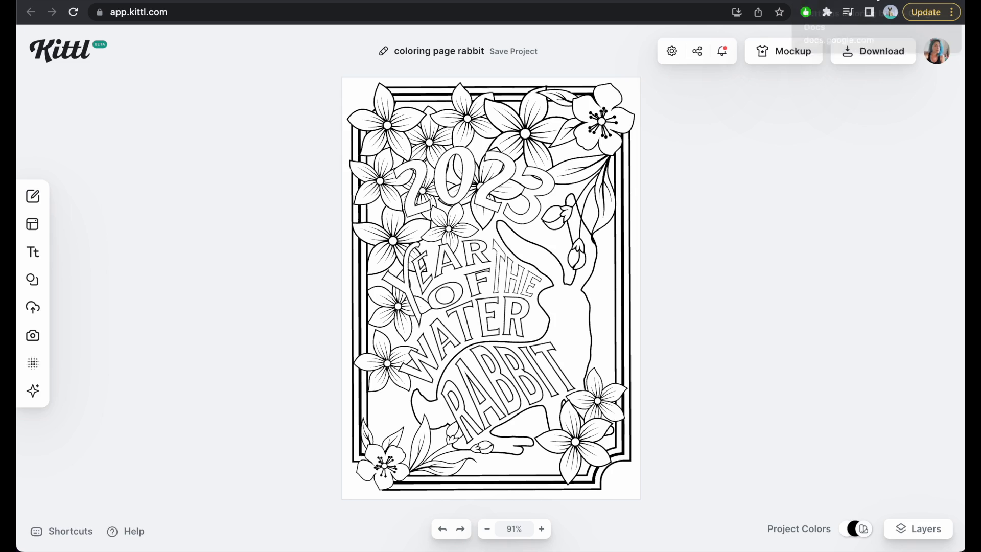
click(827, 2)
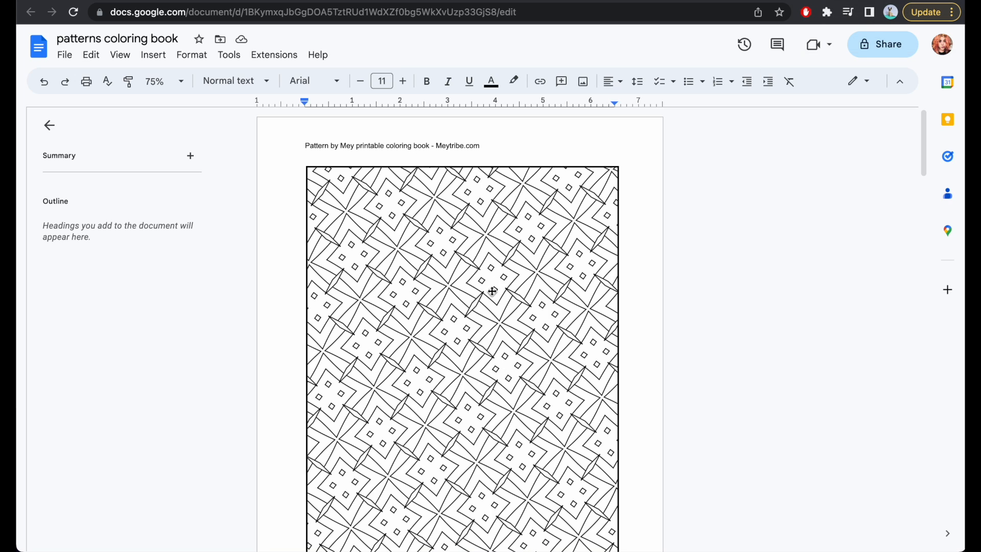
click(637, 2)
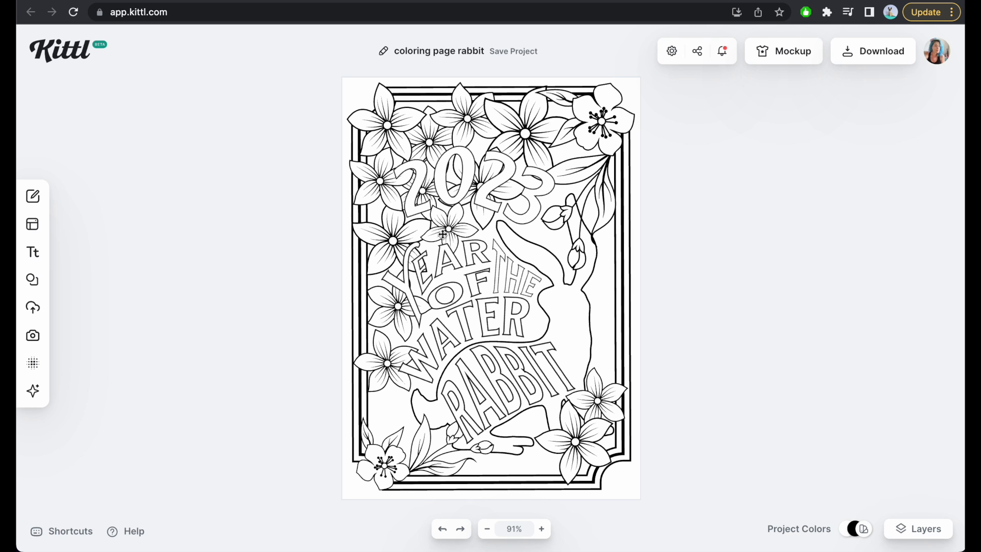
click(33, 279)
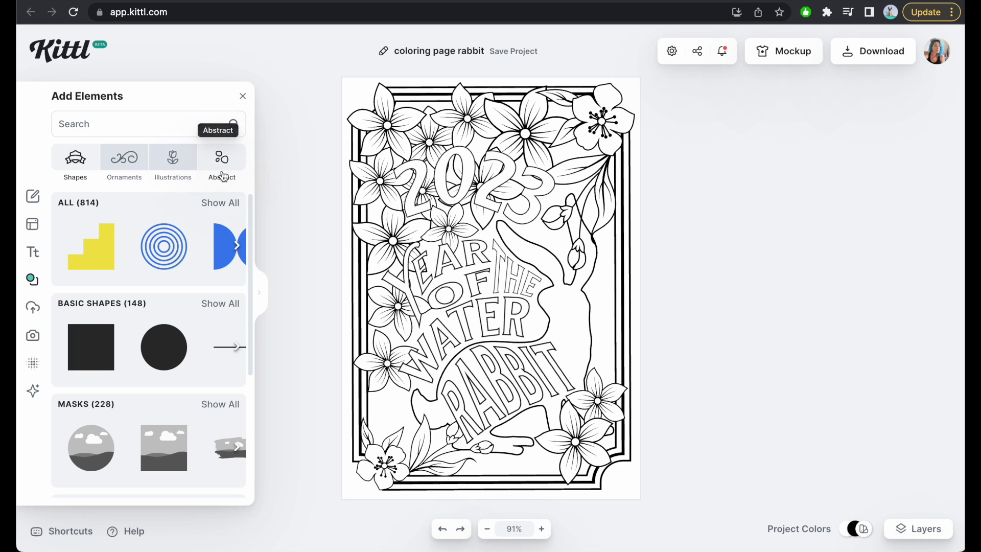
scroll(132, 285, down, 5)
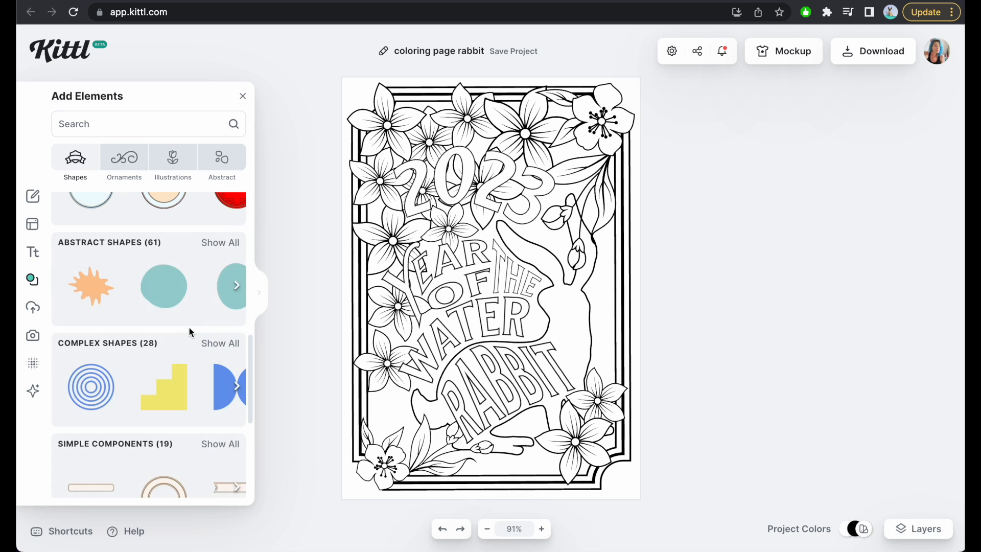
scroll(189, 326, up, 3)
scroll(207, 315, down, 4)
scroll(208, 347, down, 4)
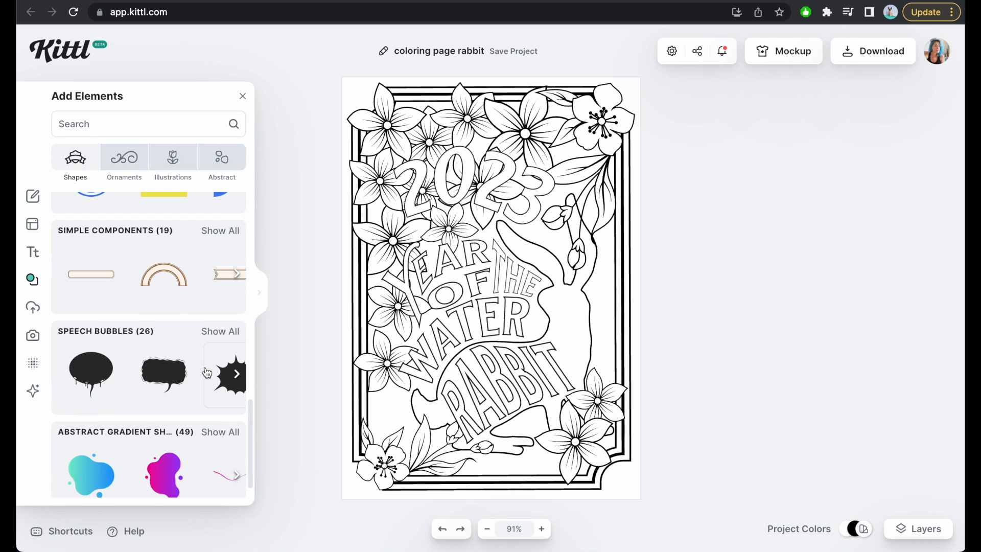
scroll(207, 372, up, 12)
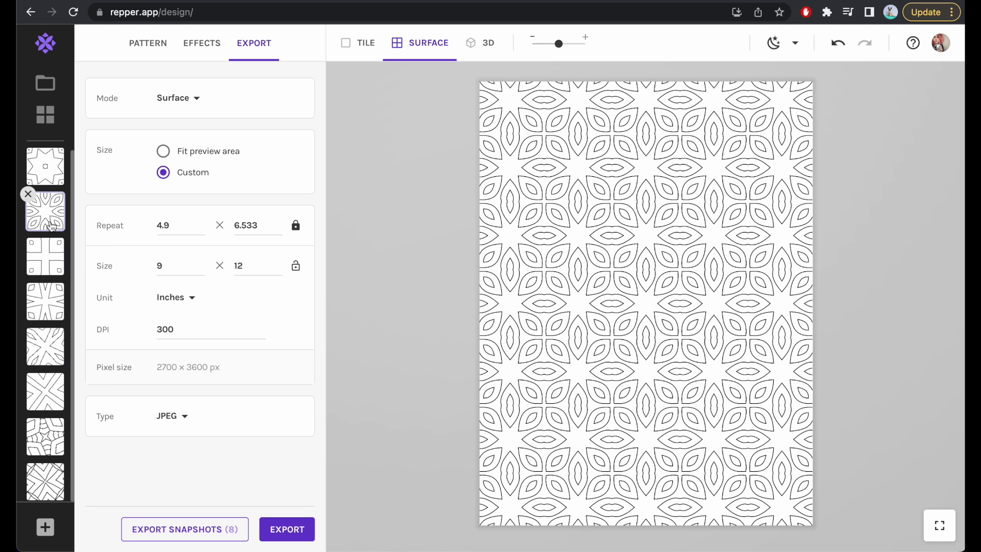
Change the octagon pattern's source image to the sunburst line art from this collection and reposition the sampling area on it.
click(148, 43)
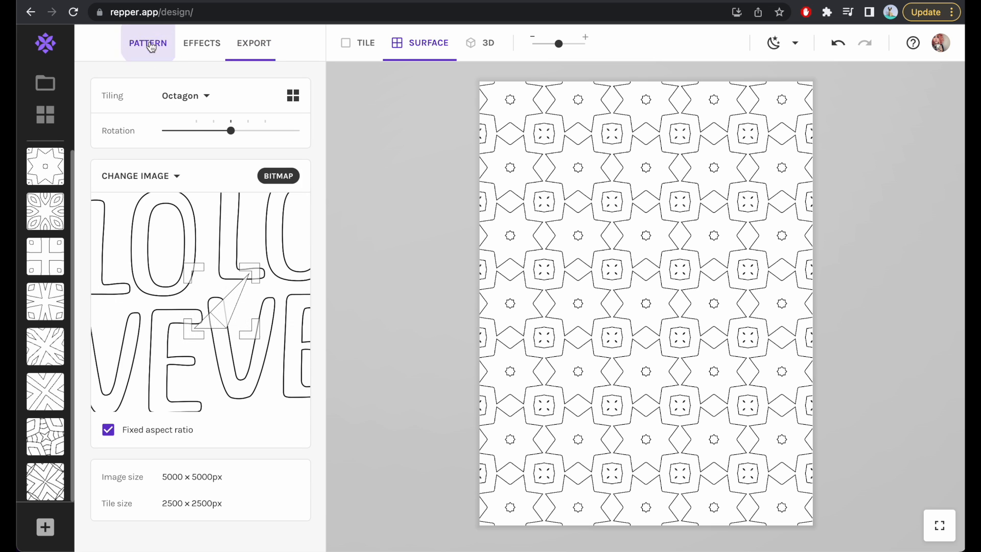
click(173, 175)
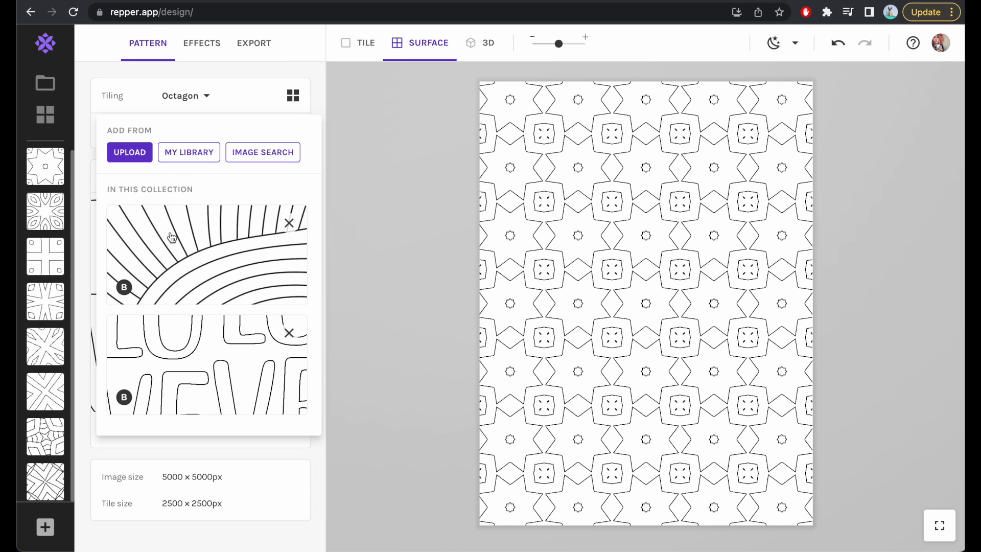
click(180, 257)
mouse_move(191, 276)
mouse_down()
mouse_move(225, 311)
mouse_move(194, 283)
mouse_move(185, 288)
mouse_up()
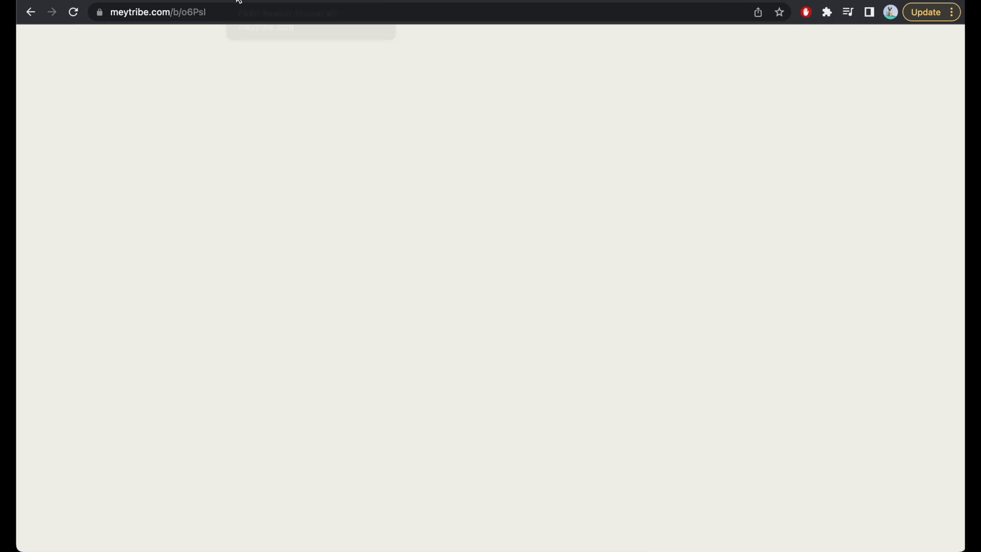
Switch to the Kittl "coloring page" project and open the Kittl AI image generator to view its style options.
scroll(385, 241, up, 2)
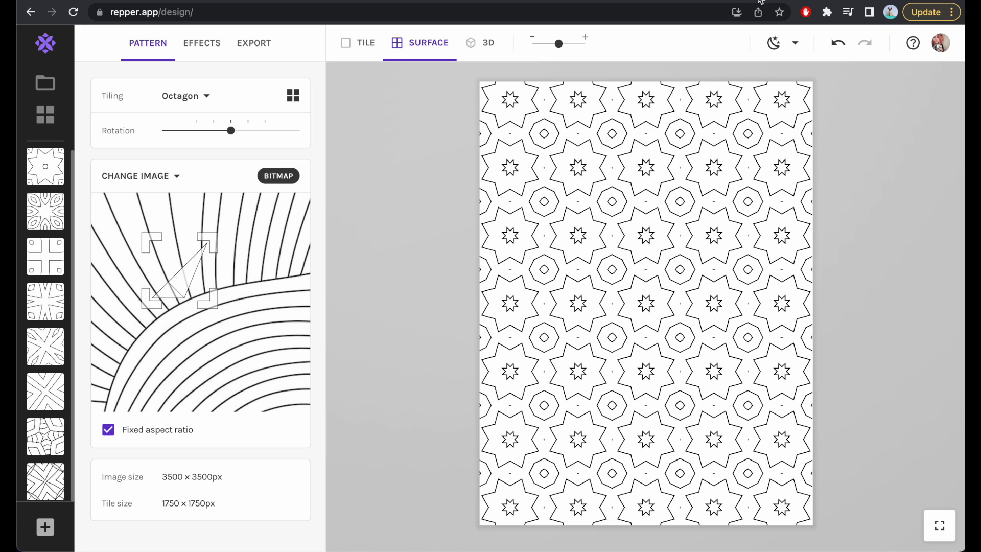
click(692, 2)
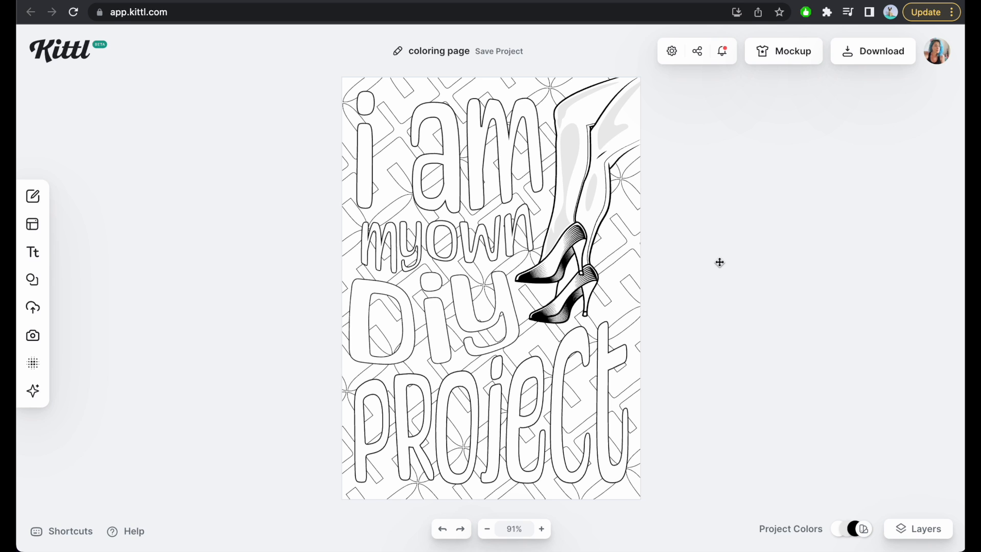
click(33, 391)
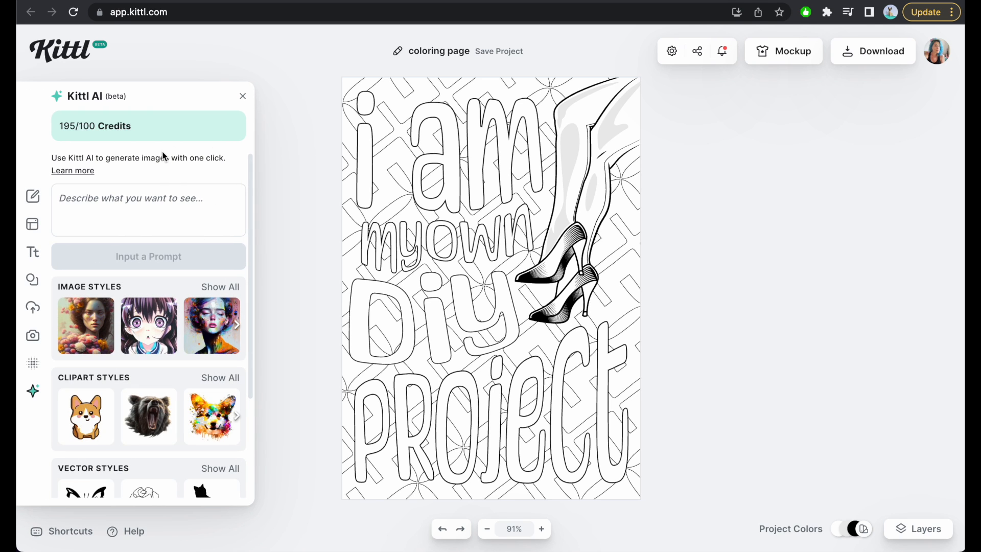
click(302, 136)
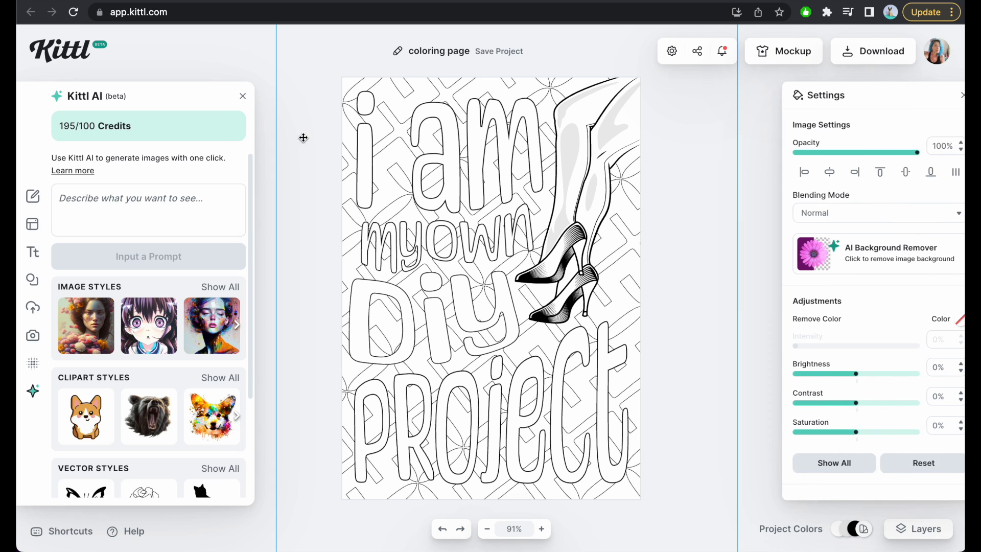